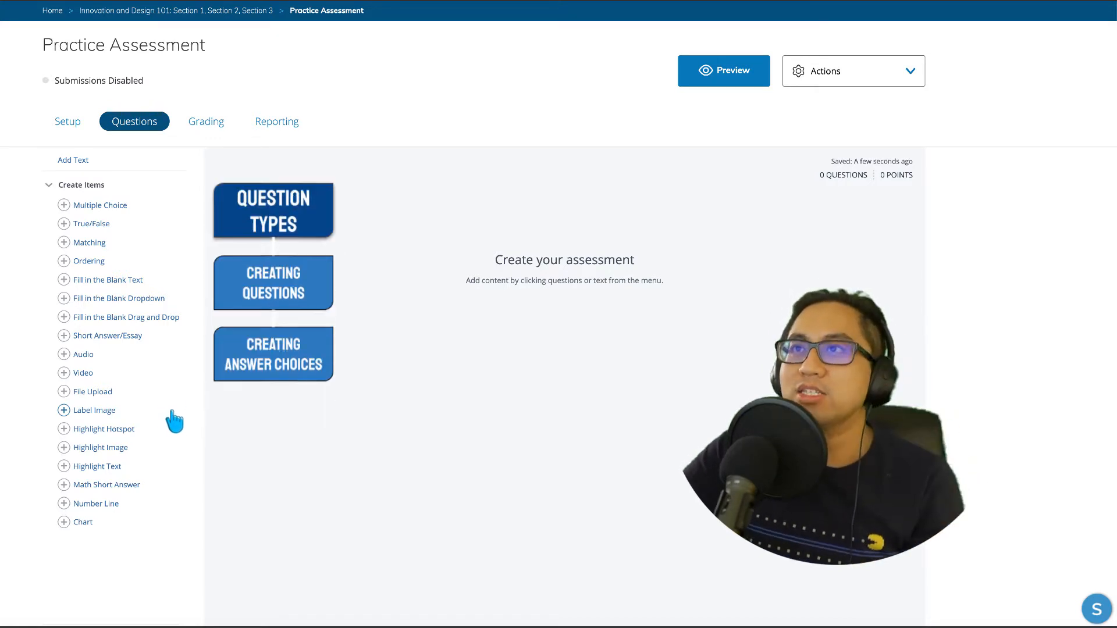
Step: Create a multiple choice question with the question text "What is 2 + 2"
left_click(110, 206)
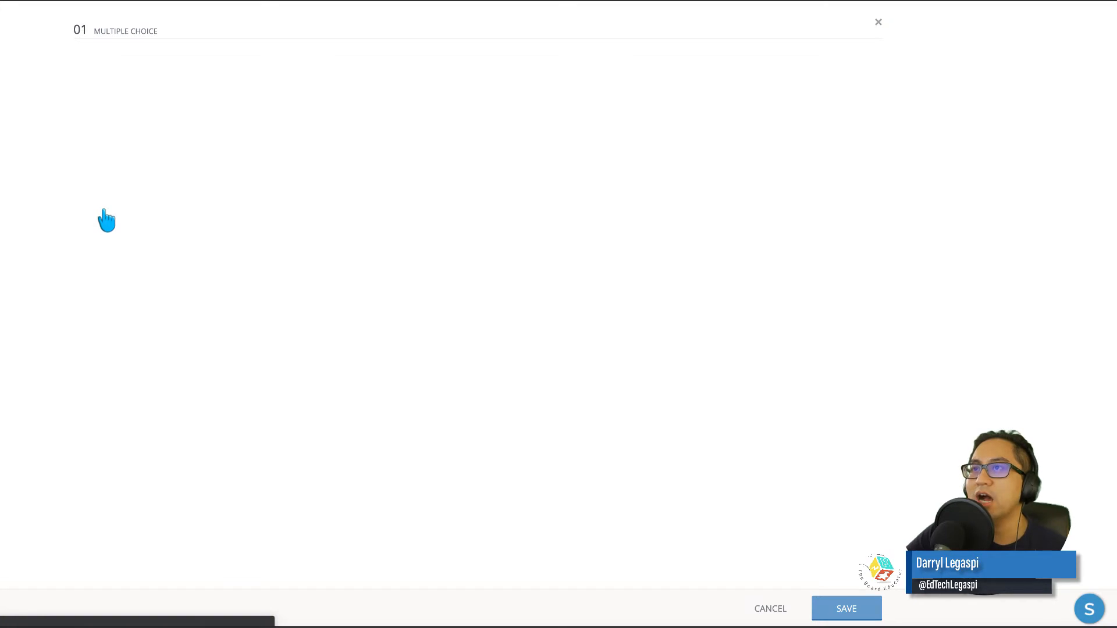
left_click(182, 100)
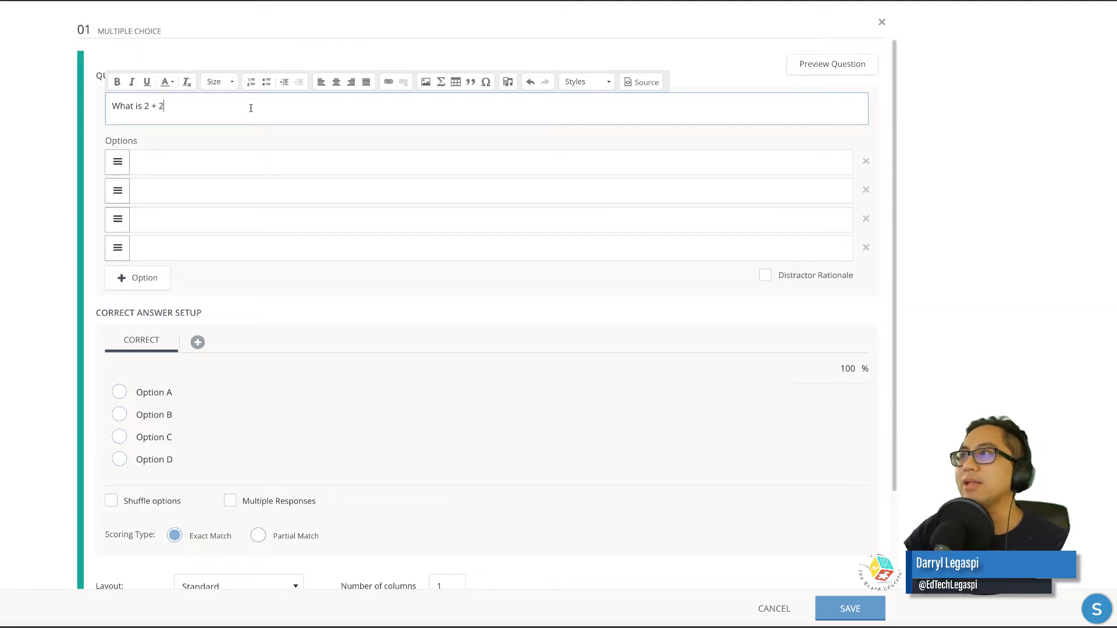
Step: Open and close the math formula editor, and insert a Bar style audio player below the question text and delete it
left_click(442, 86)
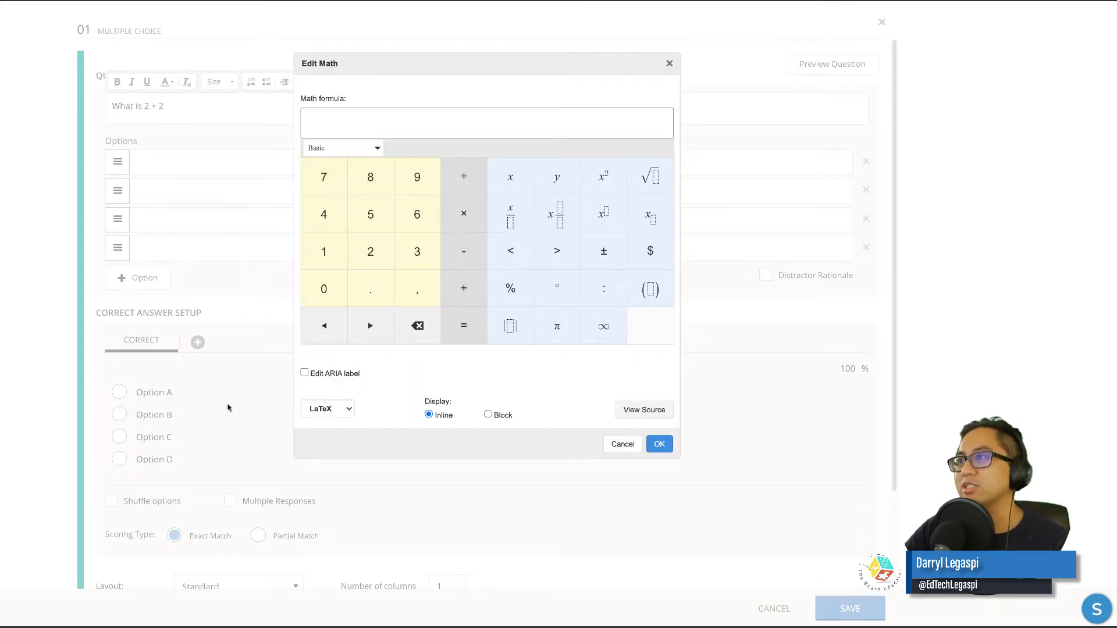
left_click(670, 64)
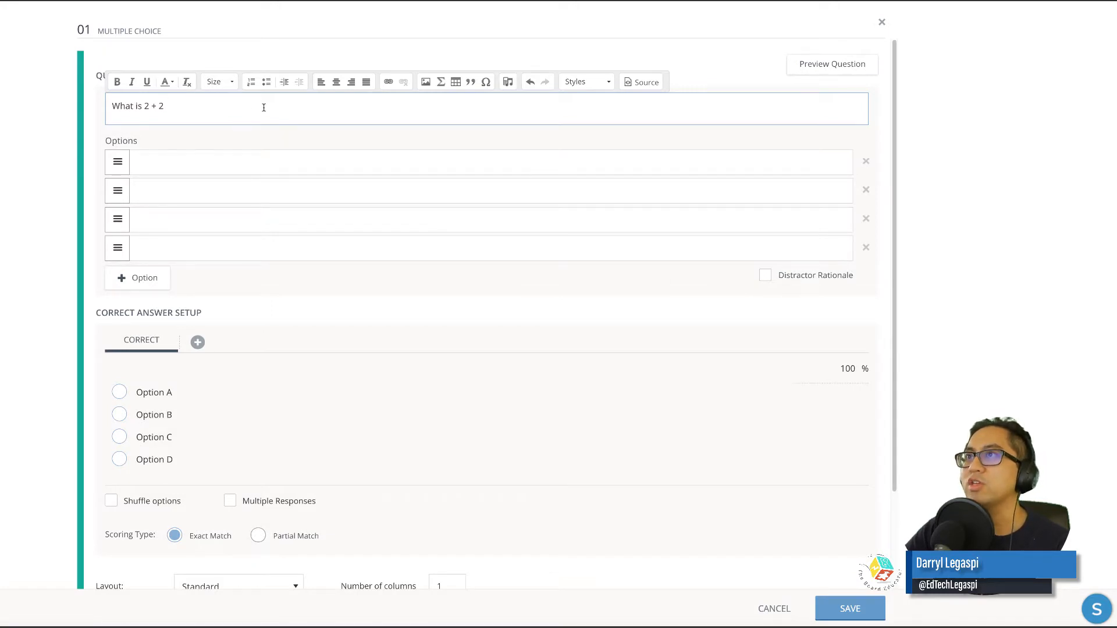
left_click(510, 85)
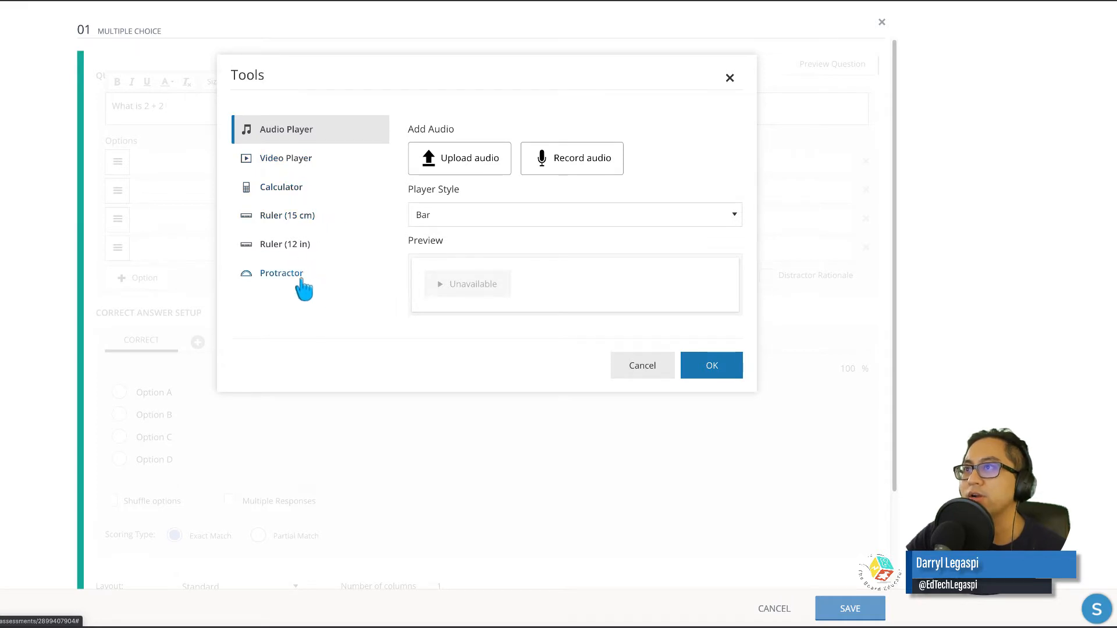
left_click(714, 366)
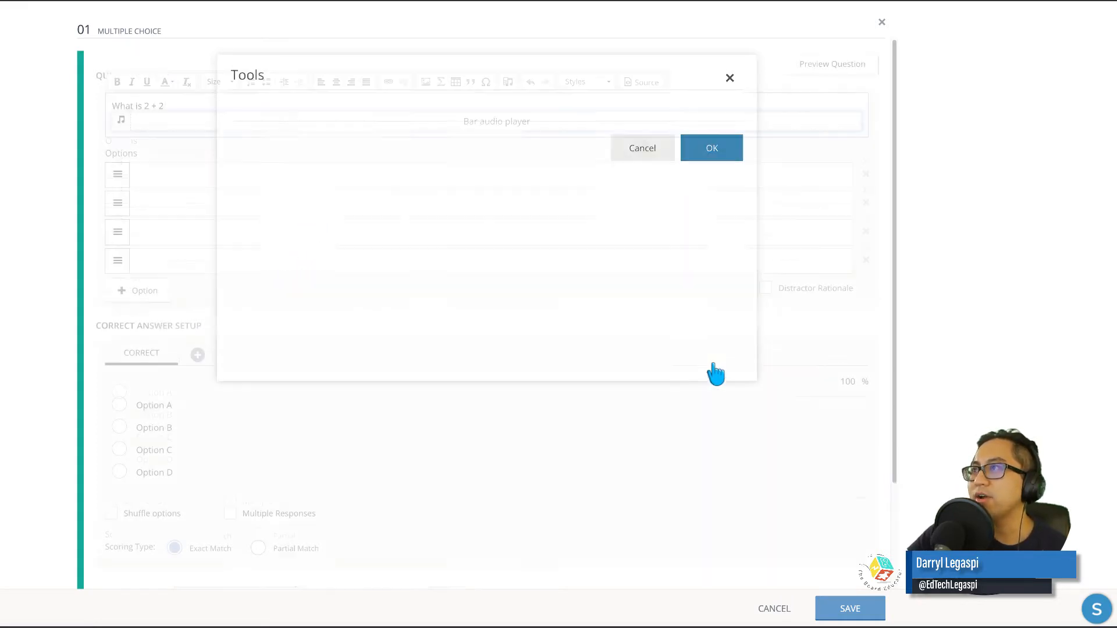
left_click(121, 120)
key("BackSpace")
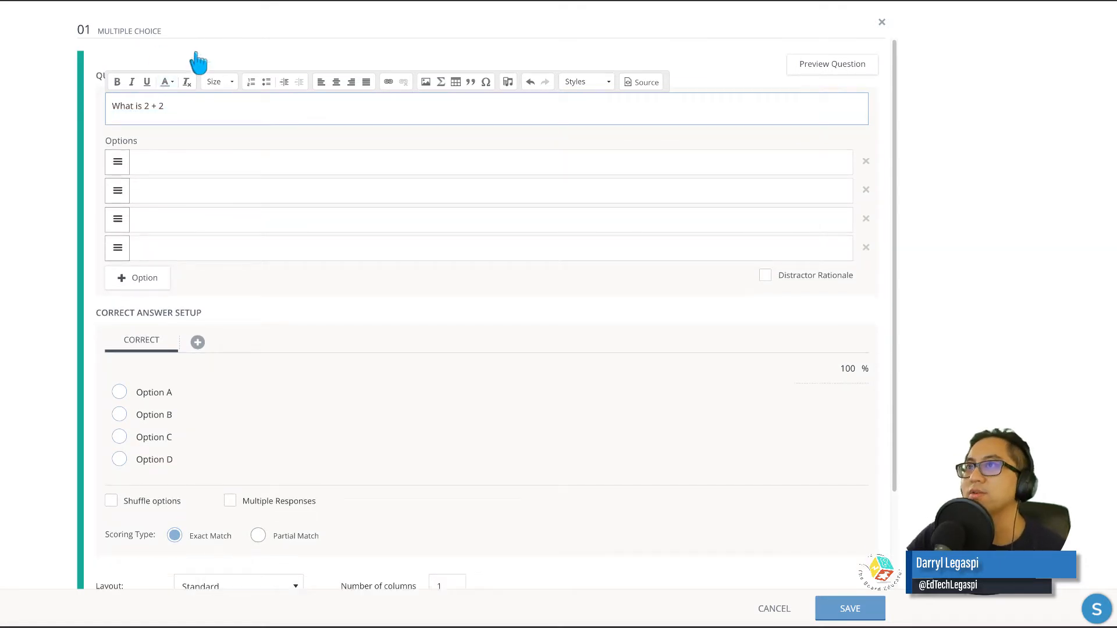
Step: Fill in the four answer options with 3, 4, 5 and 6
left_click(205, 161)
left_click(202, 193)
type("4")
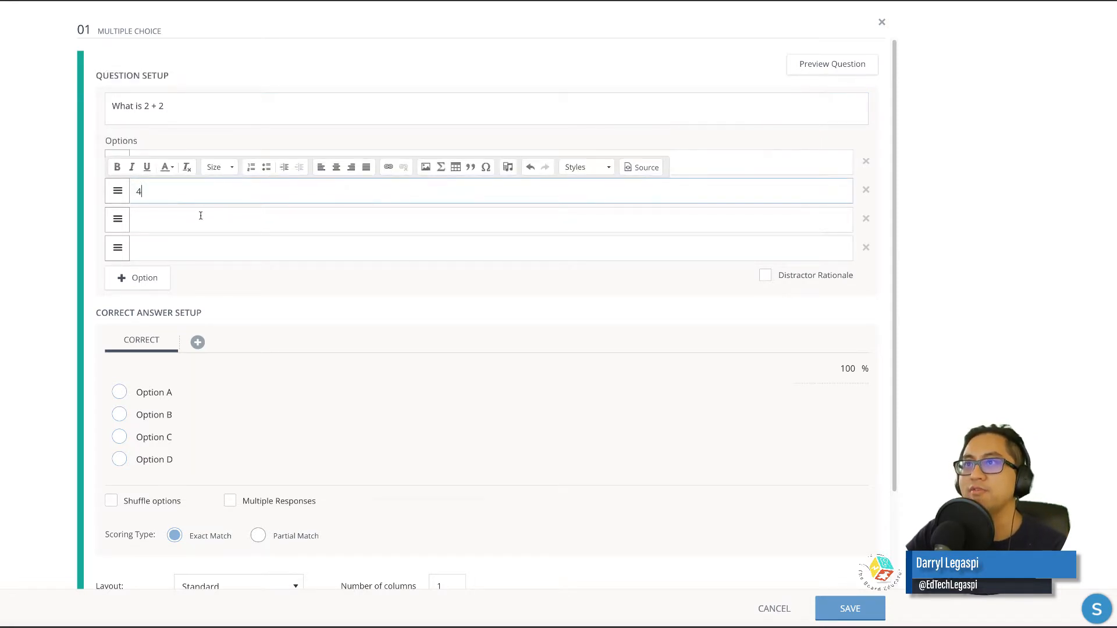
left_click(200, 220)
type("5")
left_click(199, 248)
type("6")
left_click(288, 291)
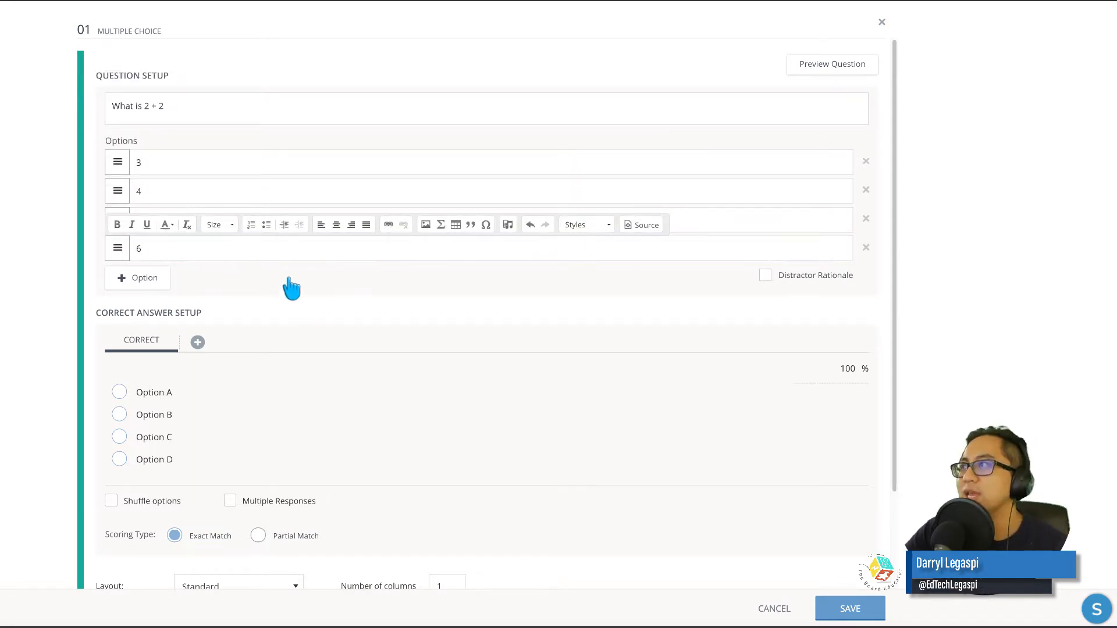
Step: Add two more answer options with the values 7 and 8
left_click(152, 279)
left_click(153, 278)
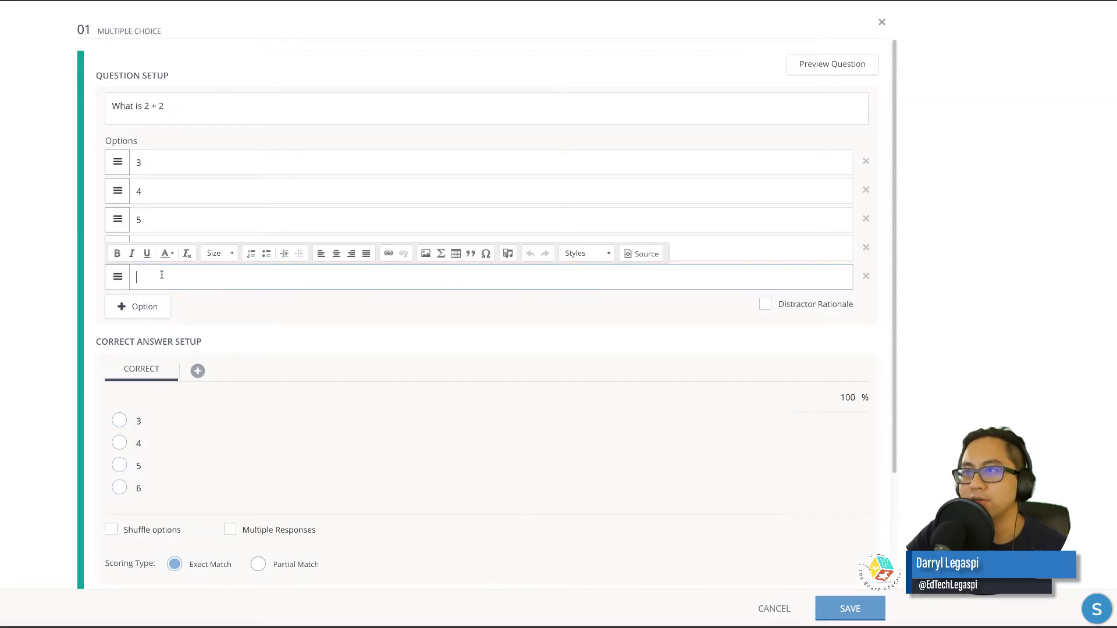
type("7")
left_click(149, 309)
left_click(164, 303)
type("8")
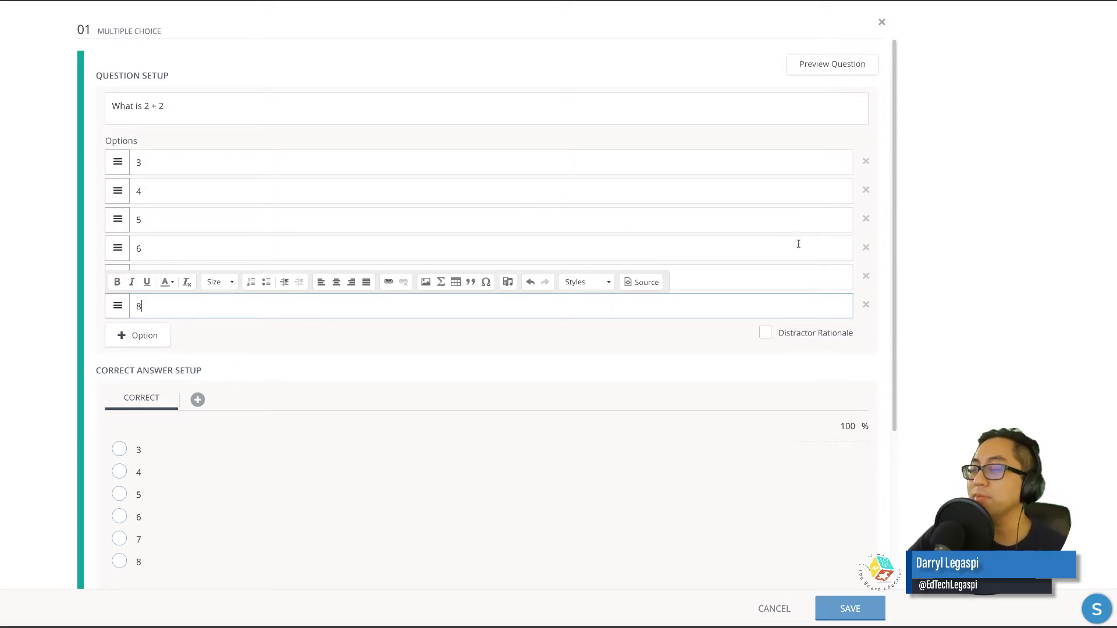
Step: Add six blank answer options below option 8
left_click(161, 342)
left_click(150, 364)
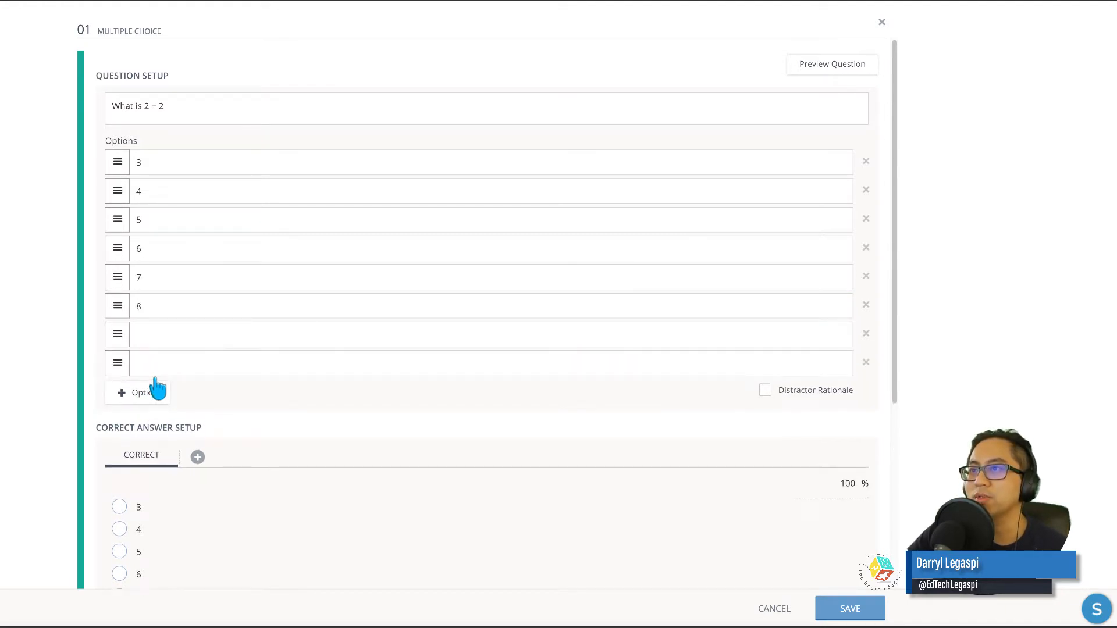
left_click(154, 389)
left_click(150, 420)
left_click(144, 449)
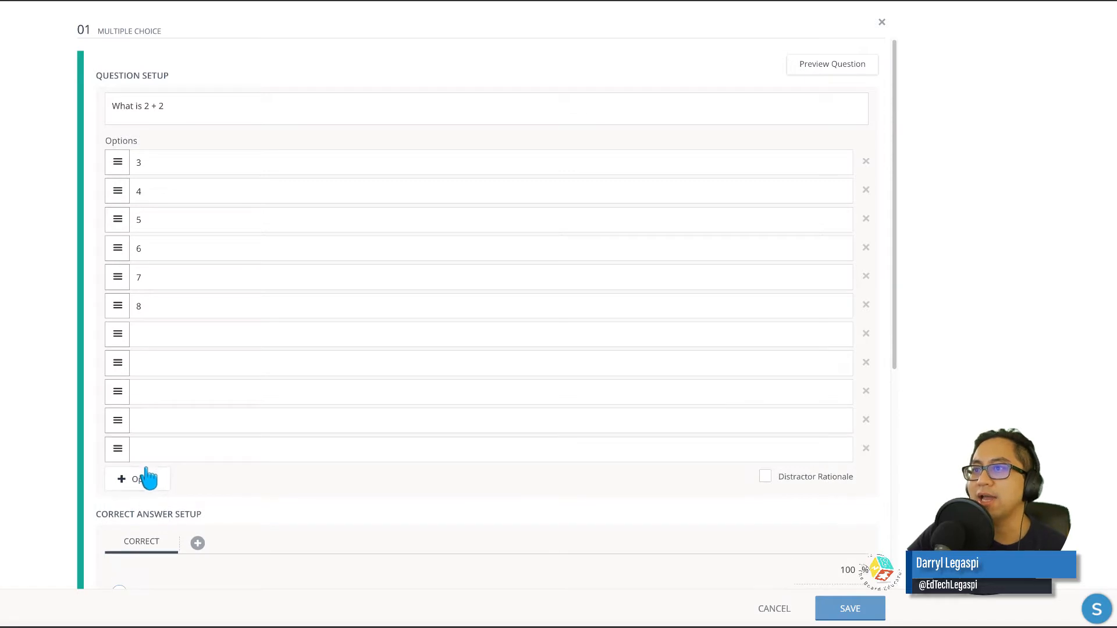
left_click(146, 477)
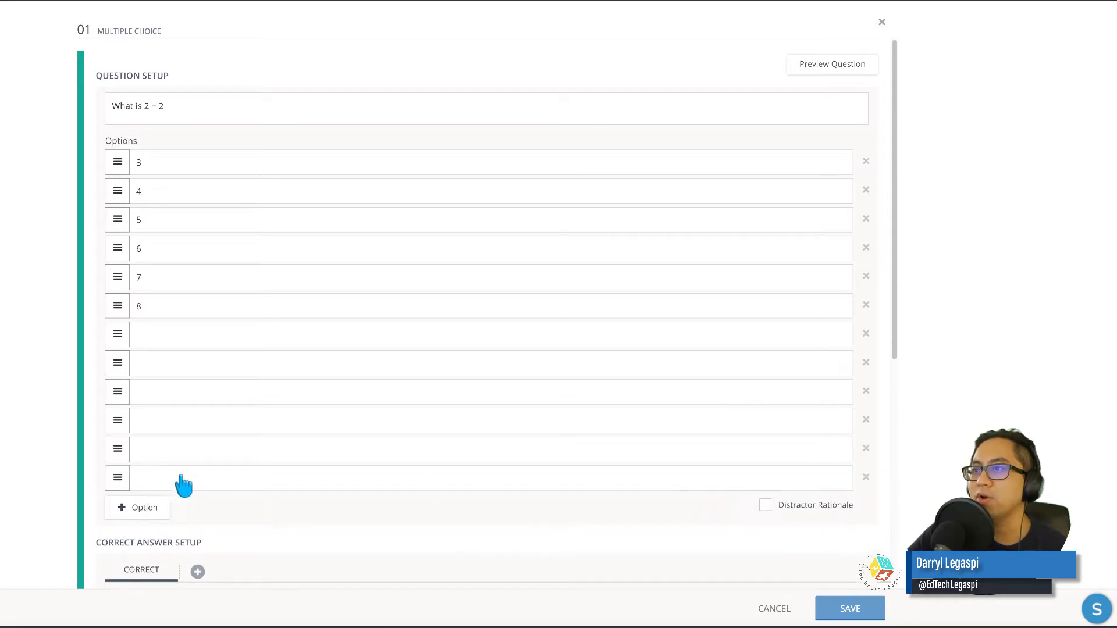
Step: Remove the blank answer options and options 8 and 7, keeping only 3, 4, 5 and 6
left_click(866, 449)
left_click(866, 420)
left_click(866, 391)
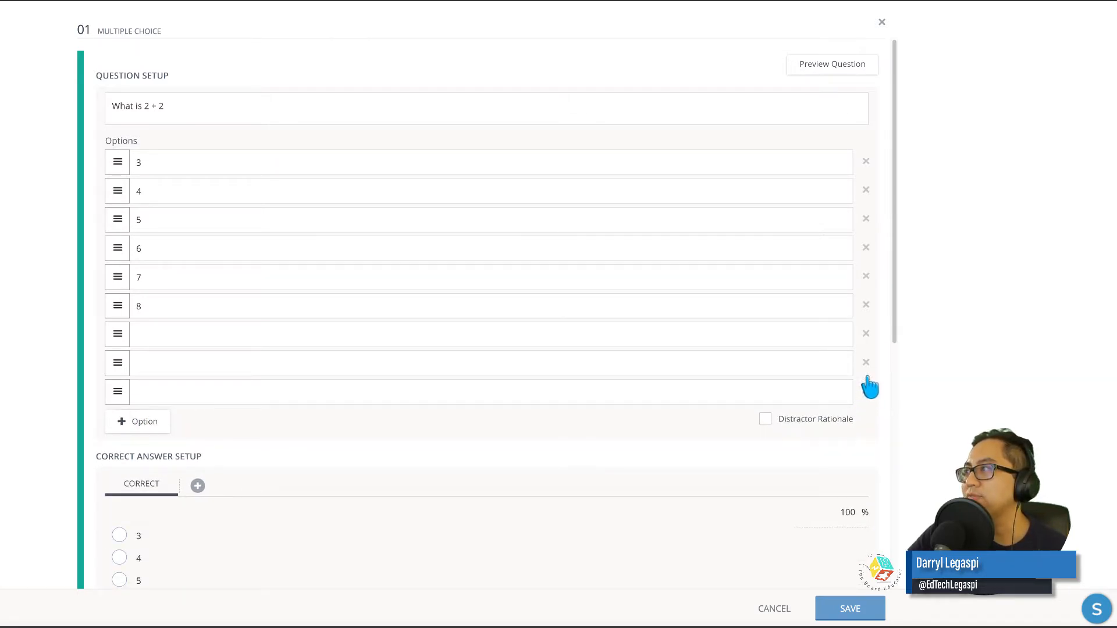
left_click(866, 362)
left_click(866, 362)
left_click(867, 334)
left_click(867, 304)
left_click(866, 276)
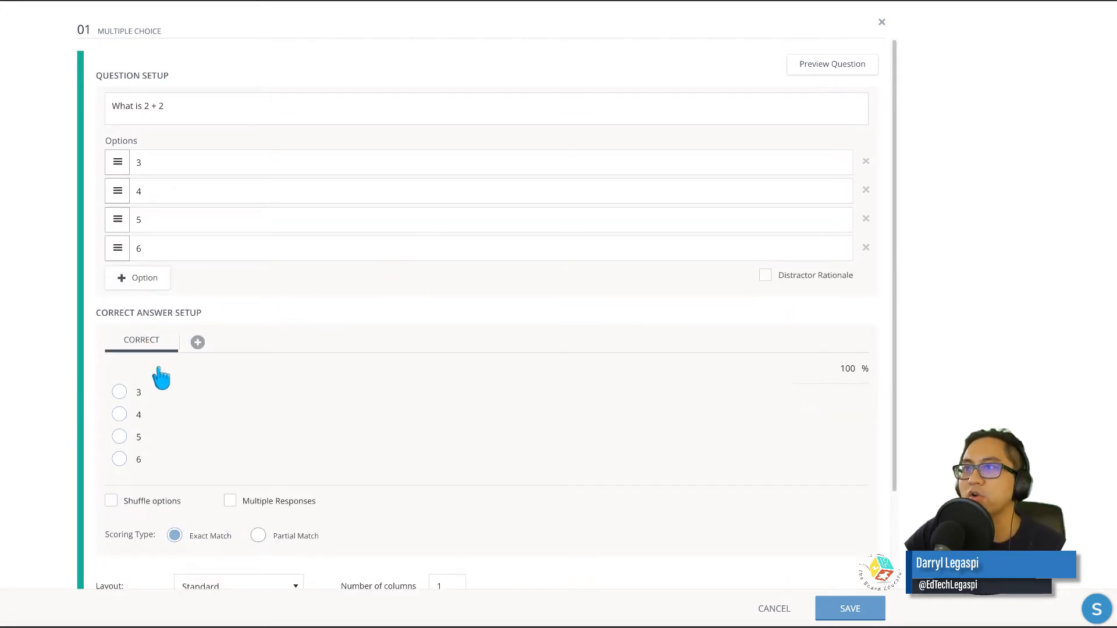
Step: Allow multiple responses with 4 and 6 marked as correct, and set the scoring type to Partial Match
left_click(120, 416)
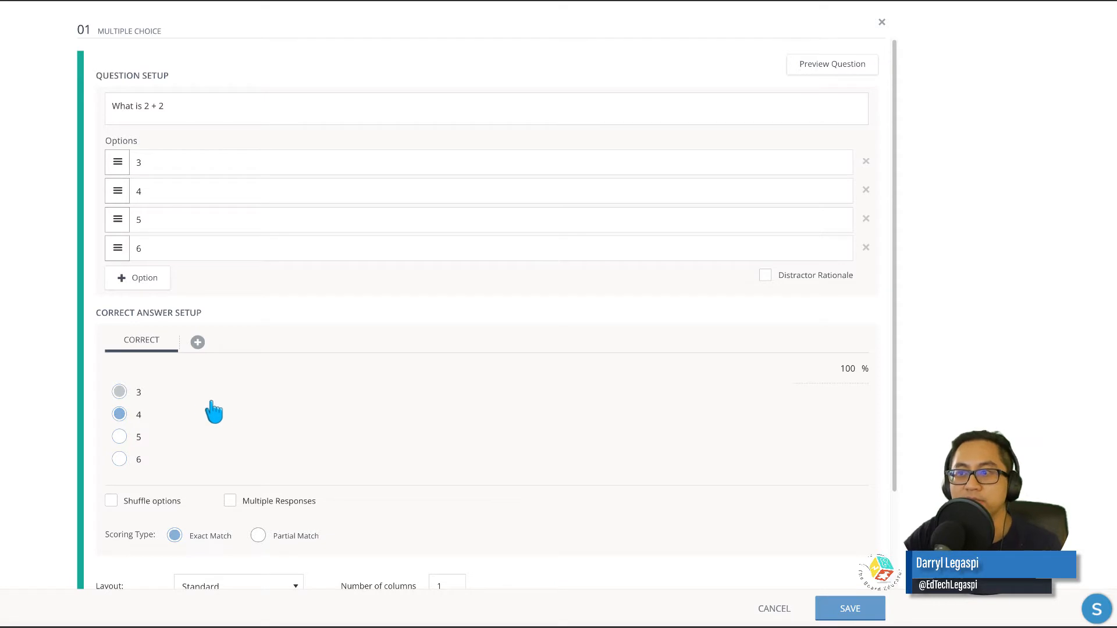
left_click(231, 502)
left_click(119, 460)
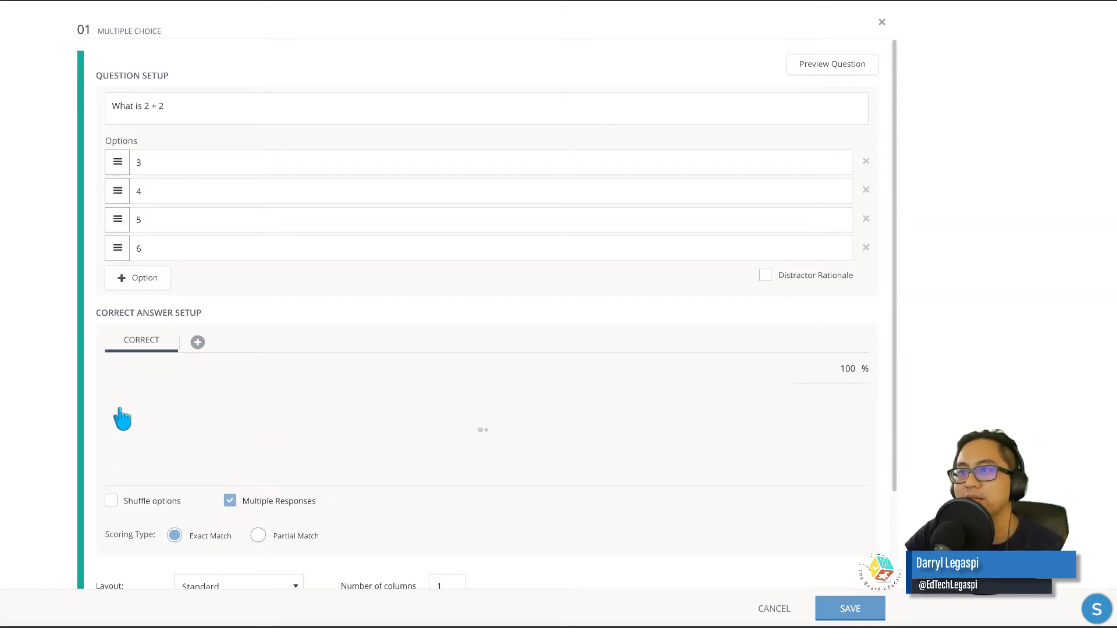
left_click(121, 415)
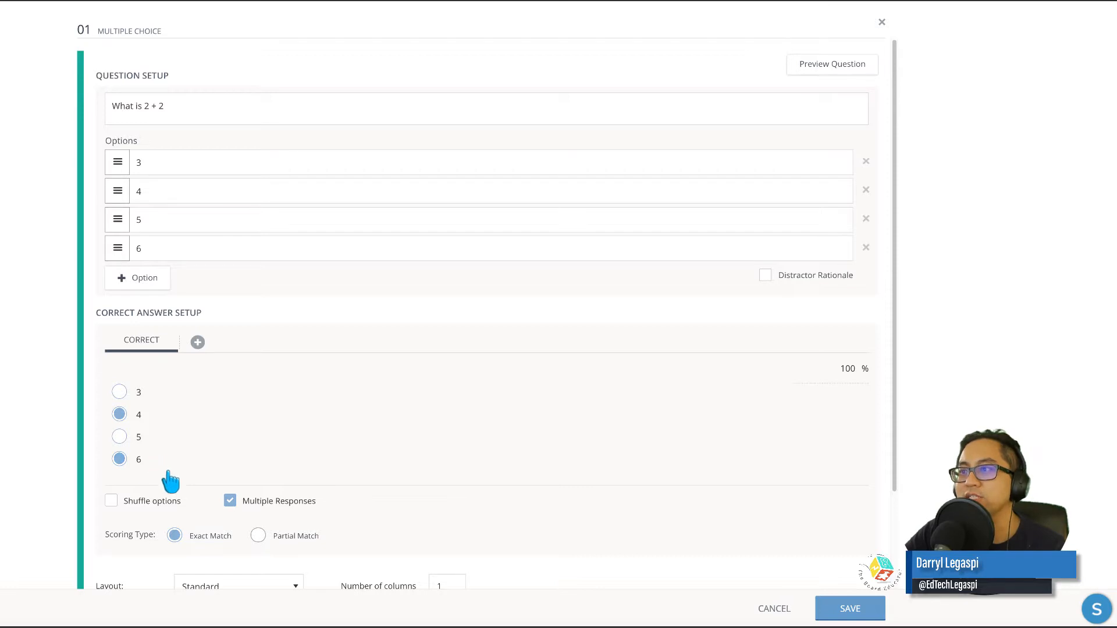
left_click(258, 538)
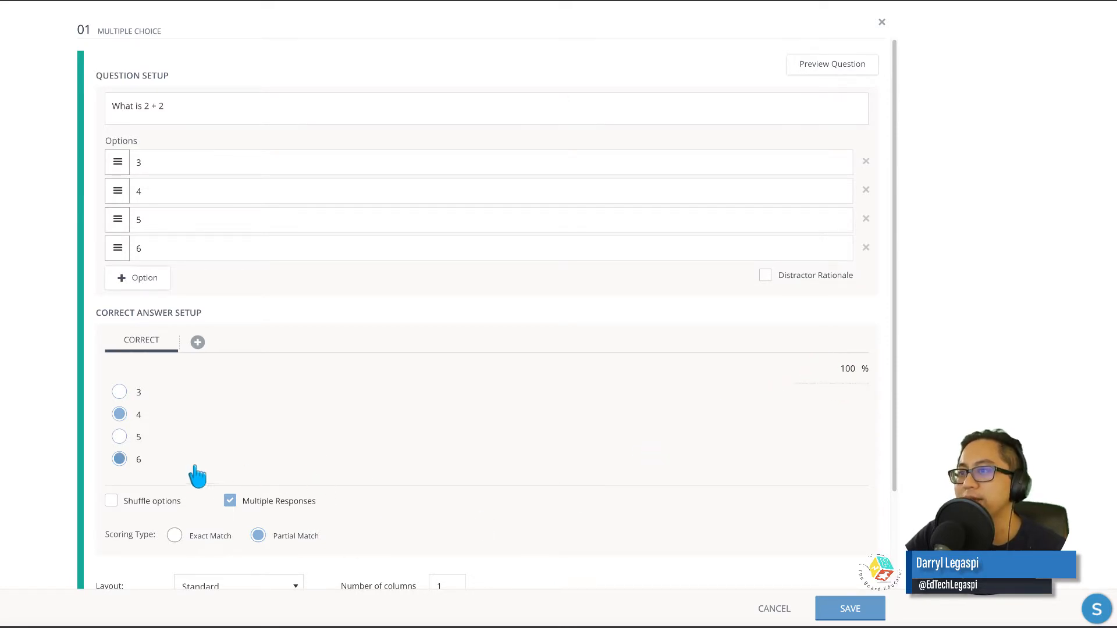
Step: Turn off multiple responses and mark only 4 as the correct answer
left_click(231, 501)
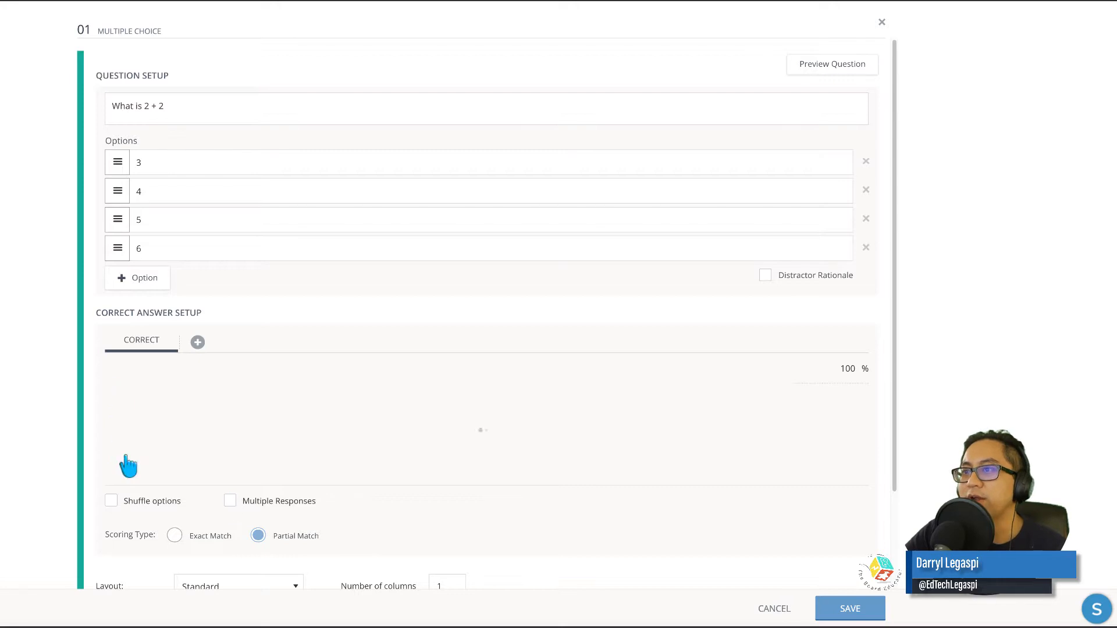
left_click(120, 460)
left_click(119, 416)
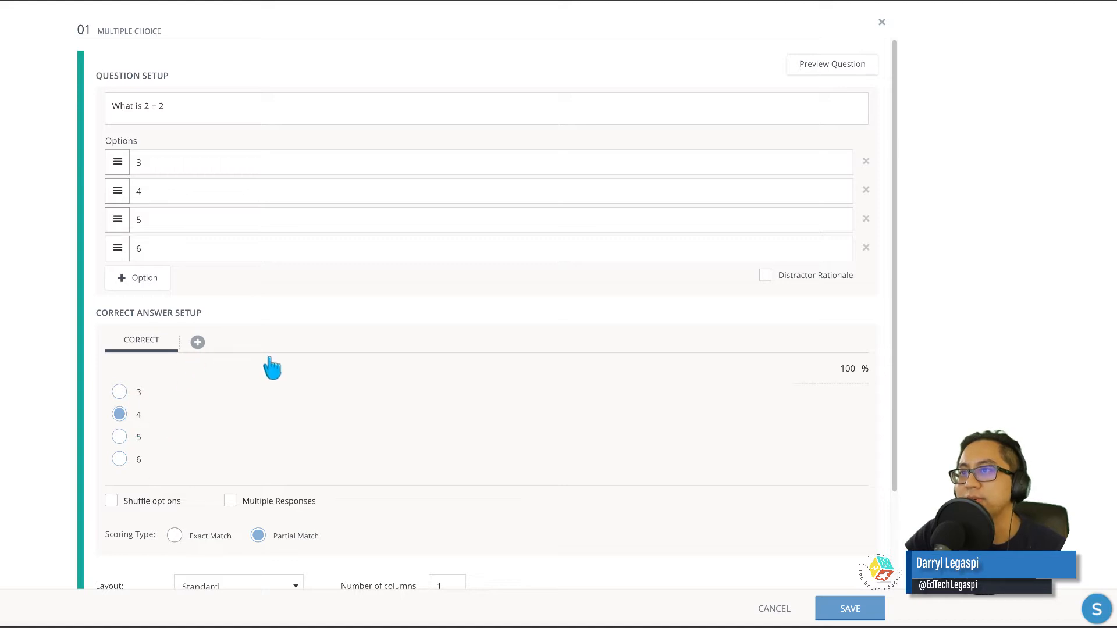
Step: Add an alternate correct answer and remove it, and turn on shuffling of the answer options
left_click(198, 343)
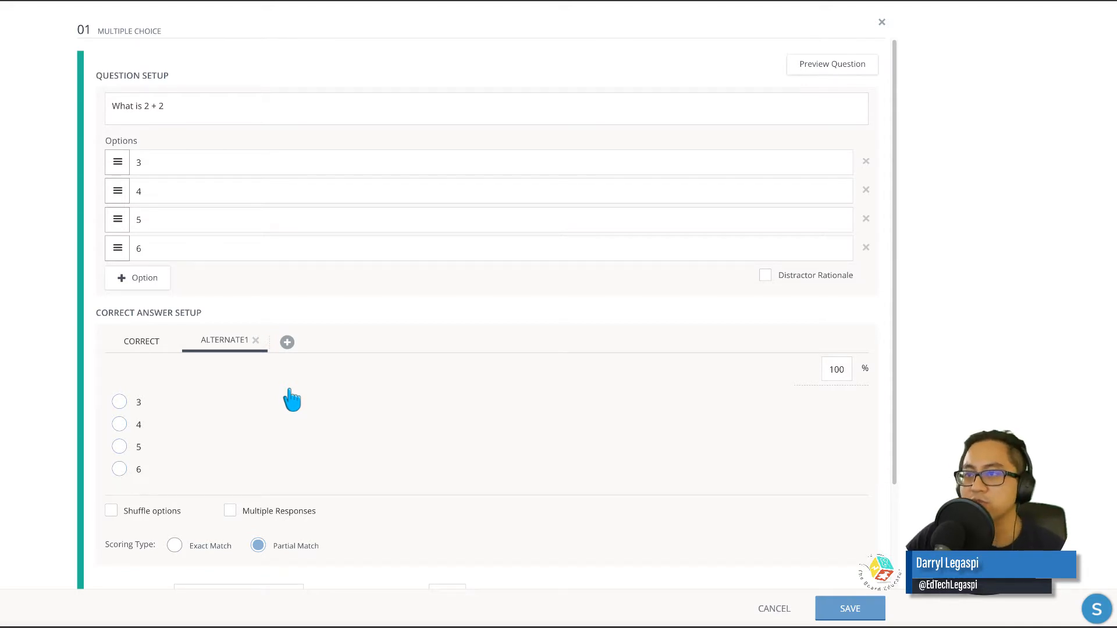
left_click(119, 447)
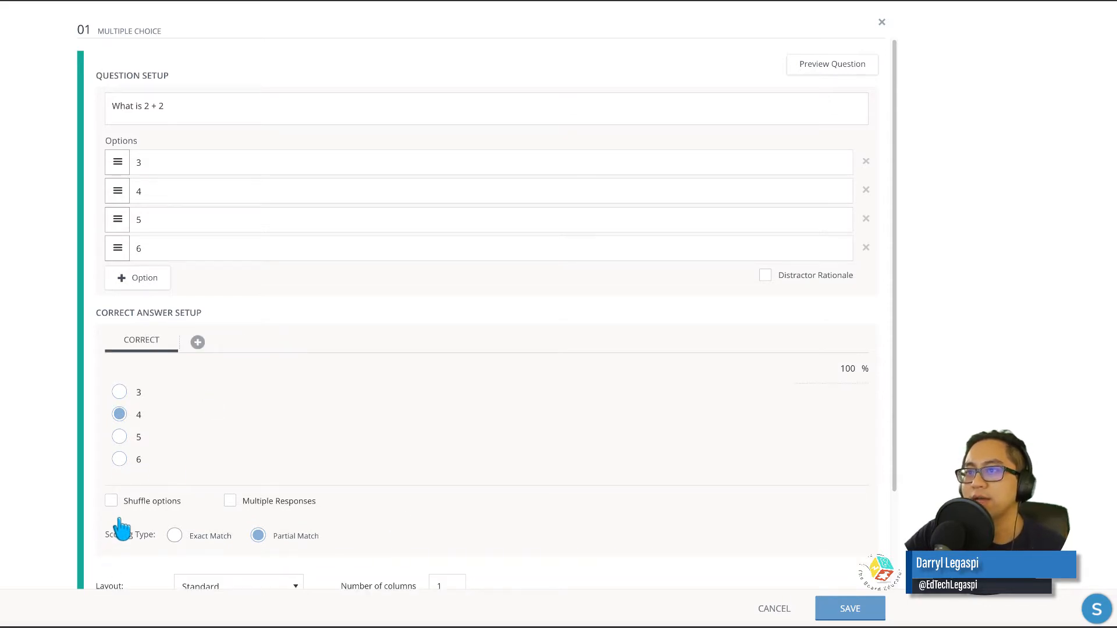
left_click(111, 501)
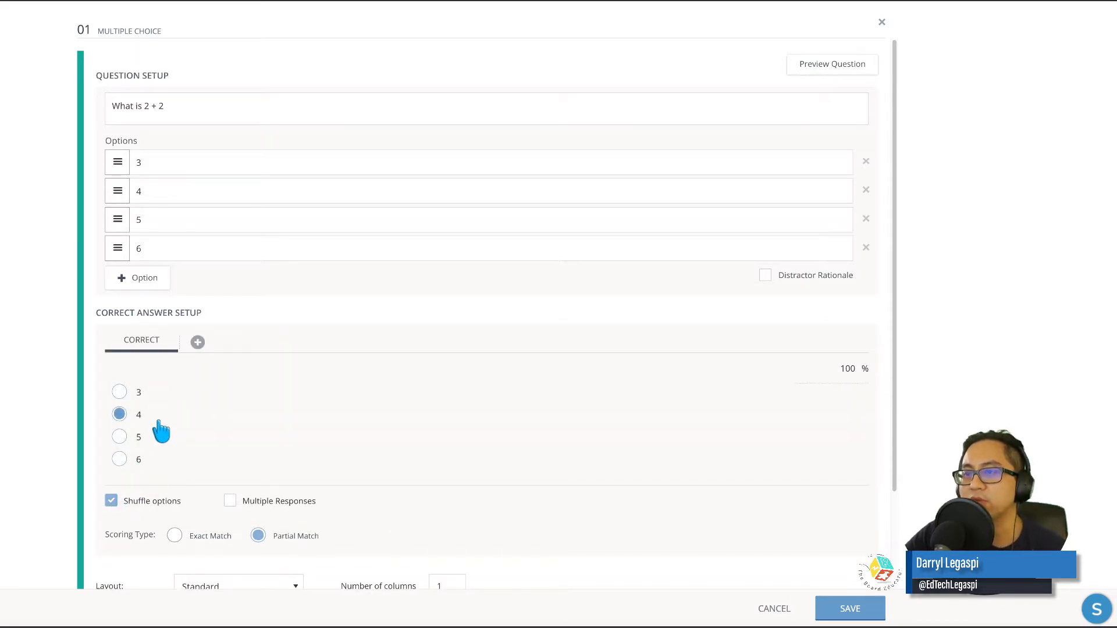
Step: Try the Block and Radio button under option layouts for the question, and return the layout to Standard
scroll(174, 439, "down", 1)
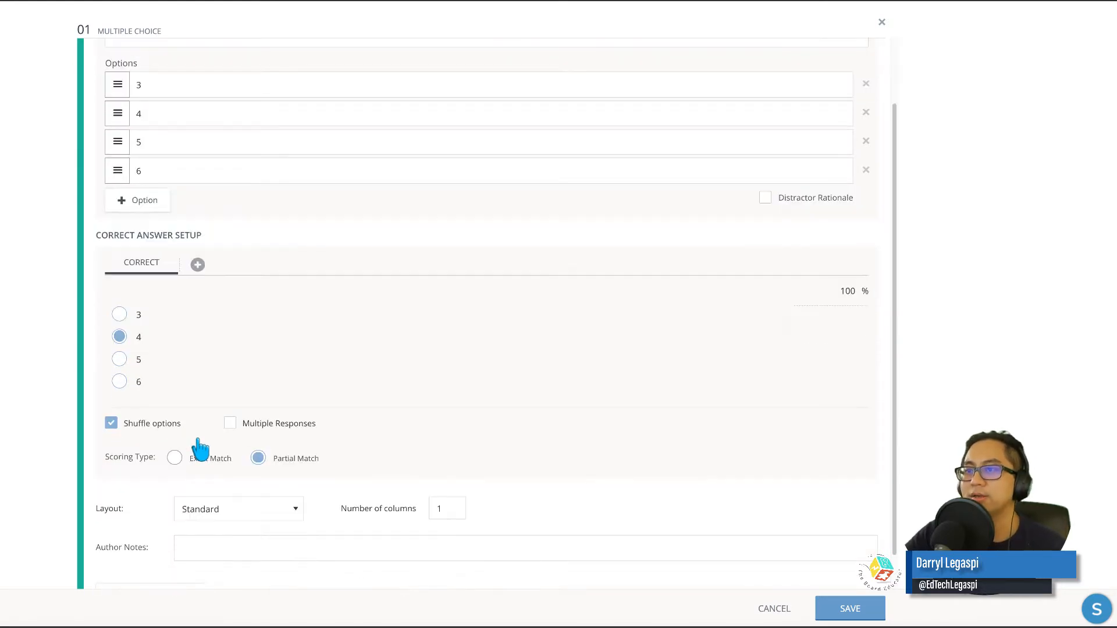
scroll(218, 445, "down", 1)
left_click(250, 470)
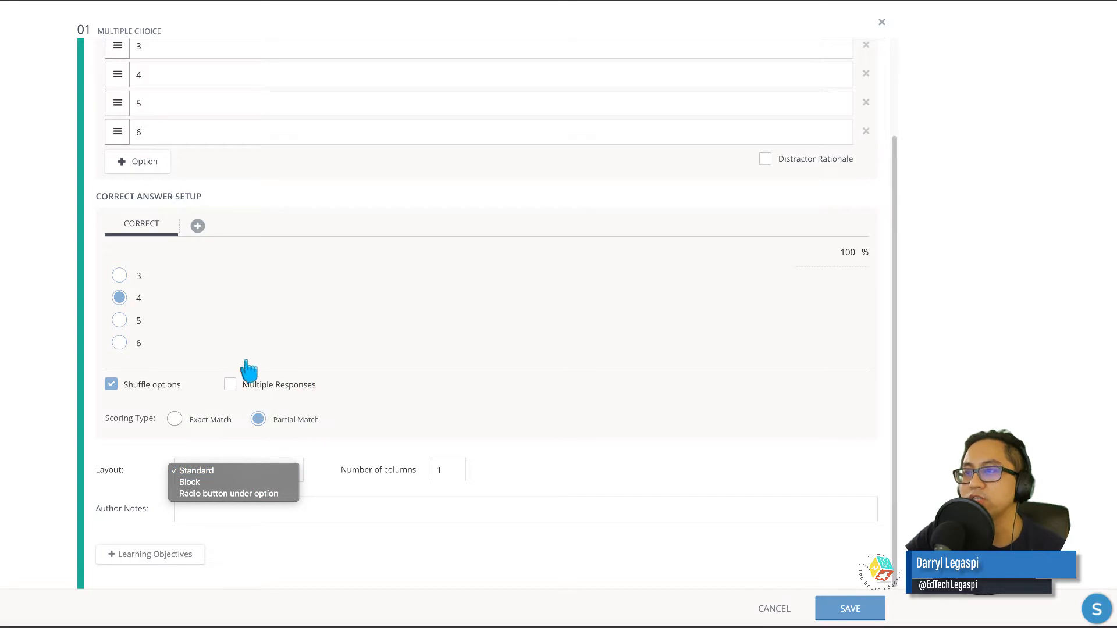
left_click(239, 482)
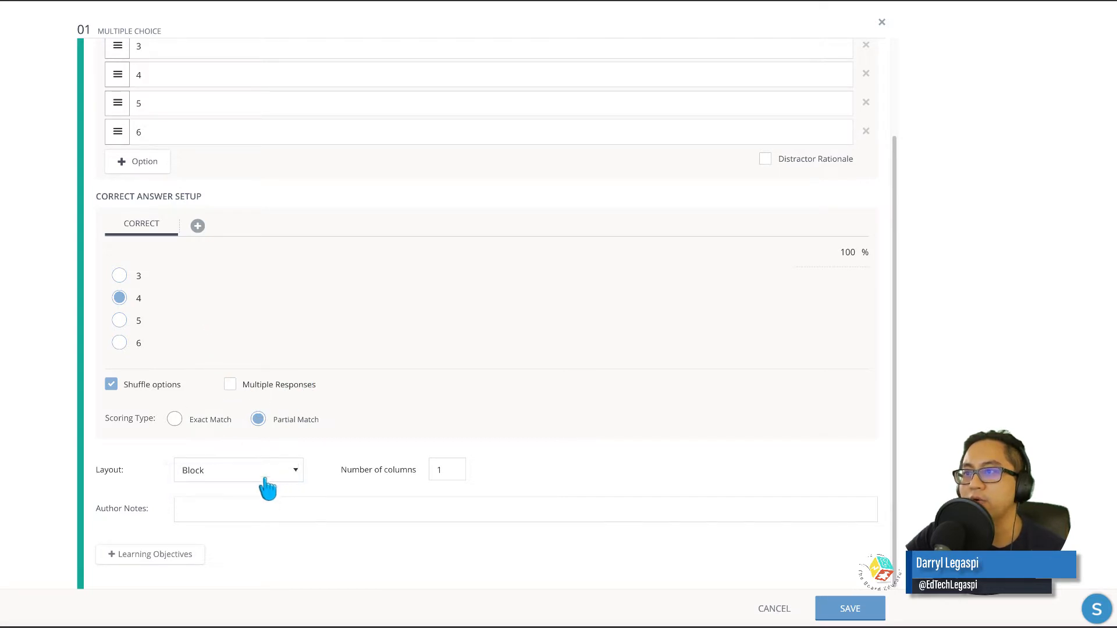
left_click(260, 476)
left_click(277, 483)
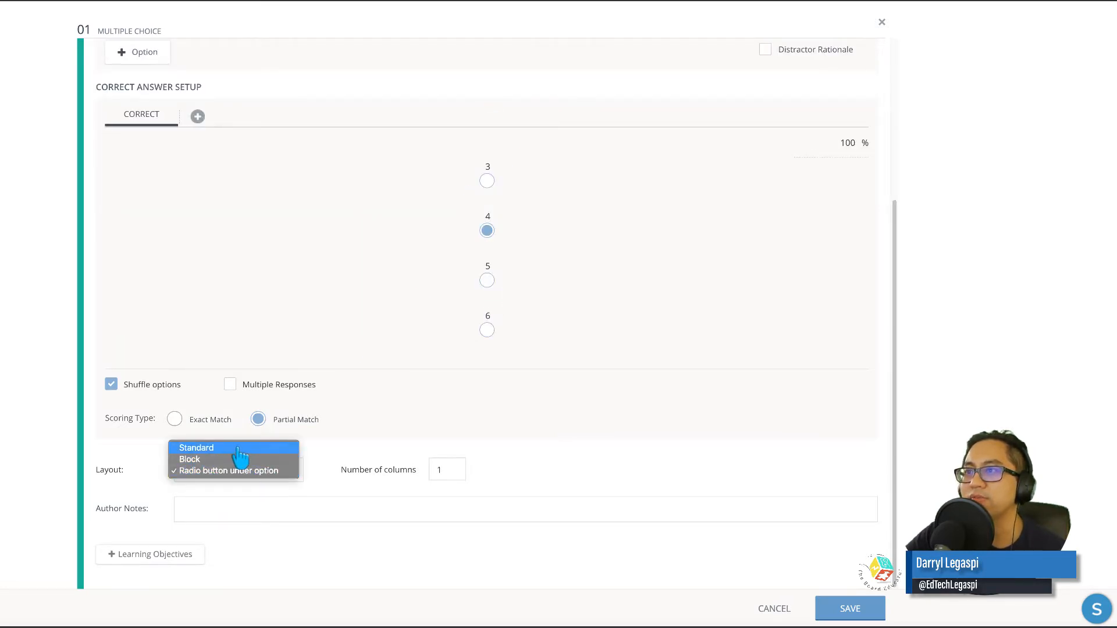
left_click(238, 451)
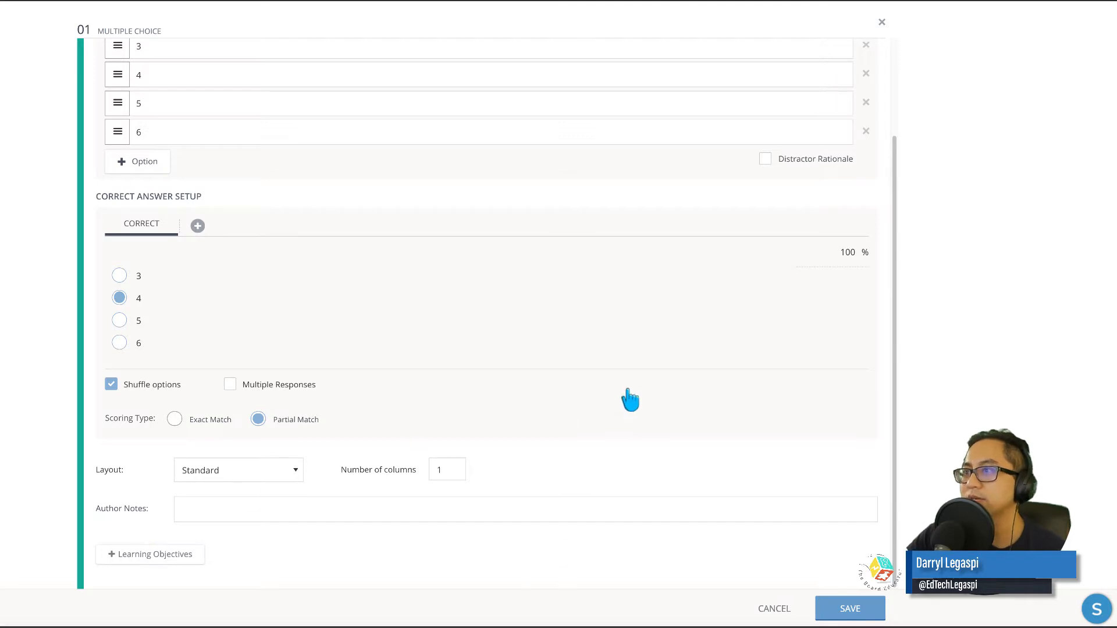
Step: Preview the question with its correct answer shown and hidden, and save the question to the assessment
scroll(521, 511, "up", 2)
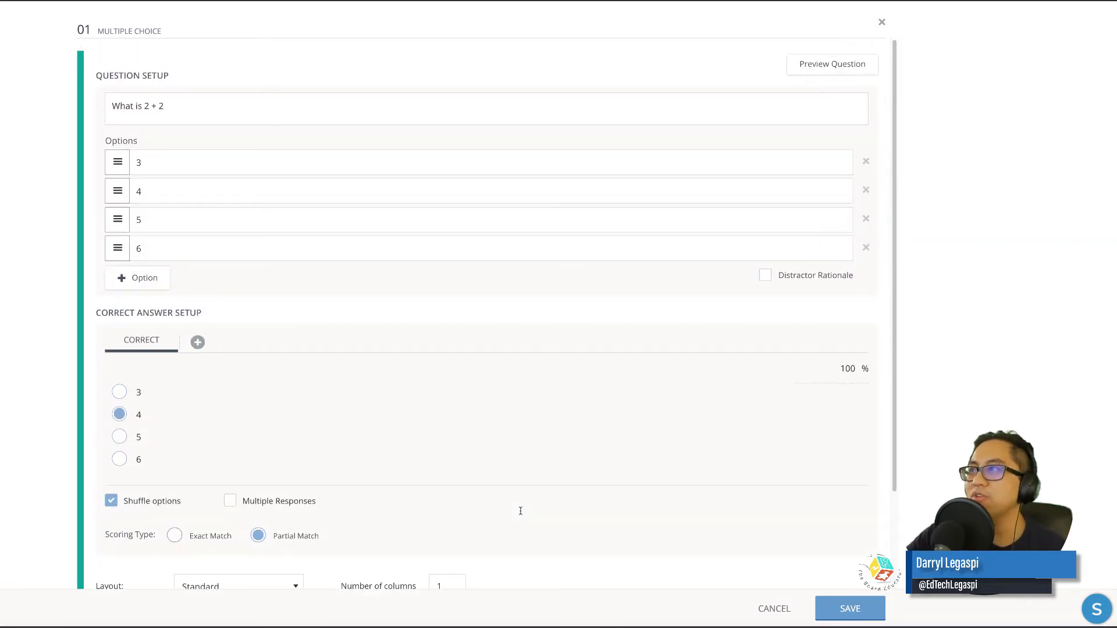
left_click(840, 70)
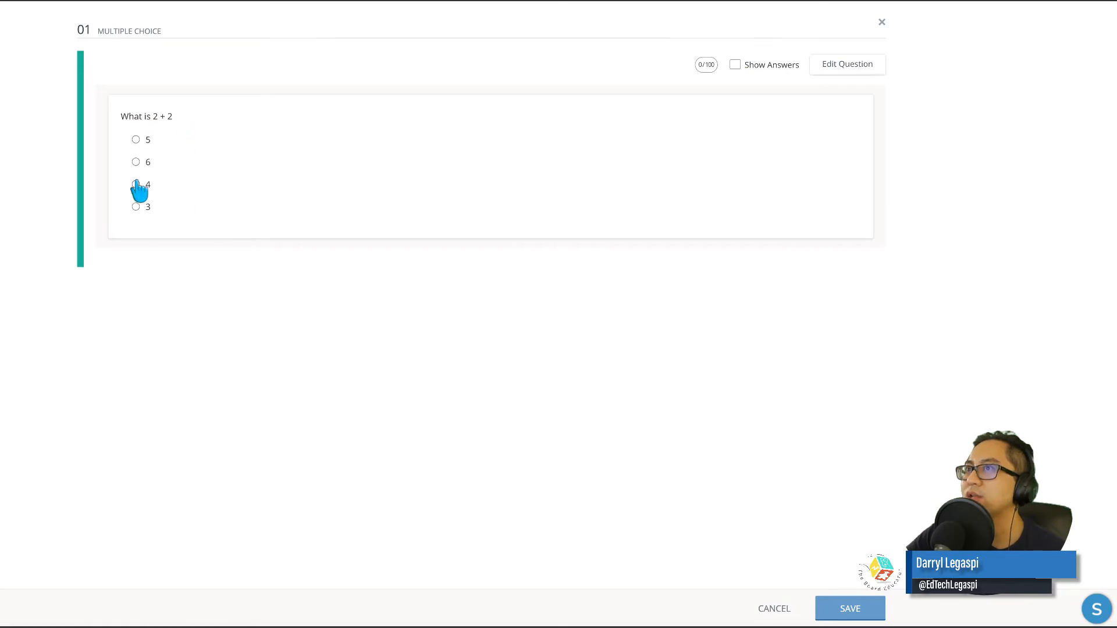
left_click(740, 66)
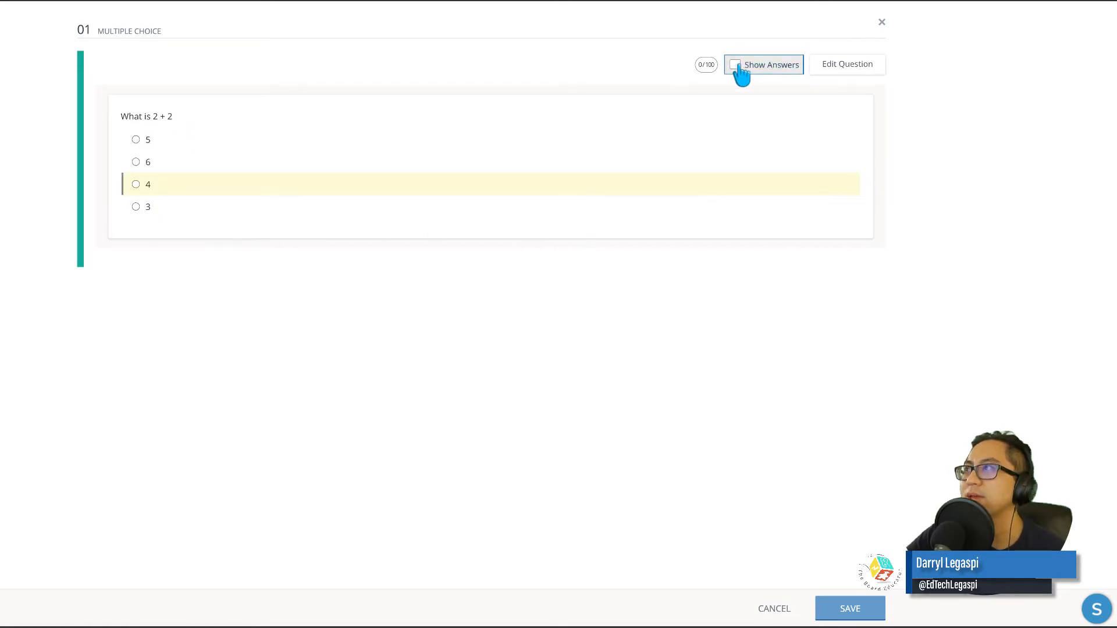
left_click(738, 65)
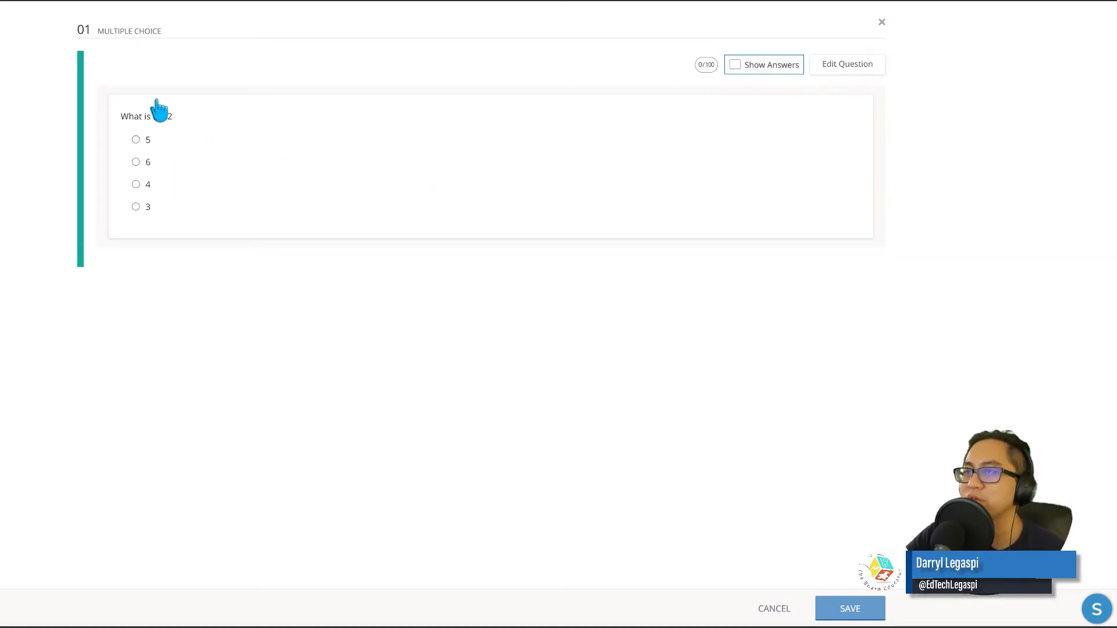
left_click(848, 607)
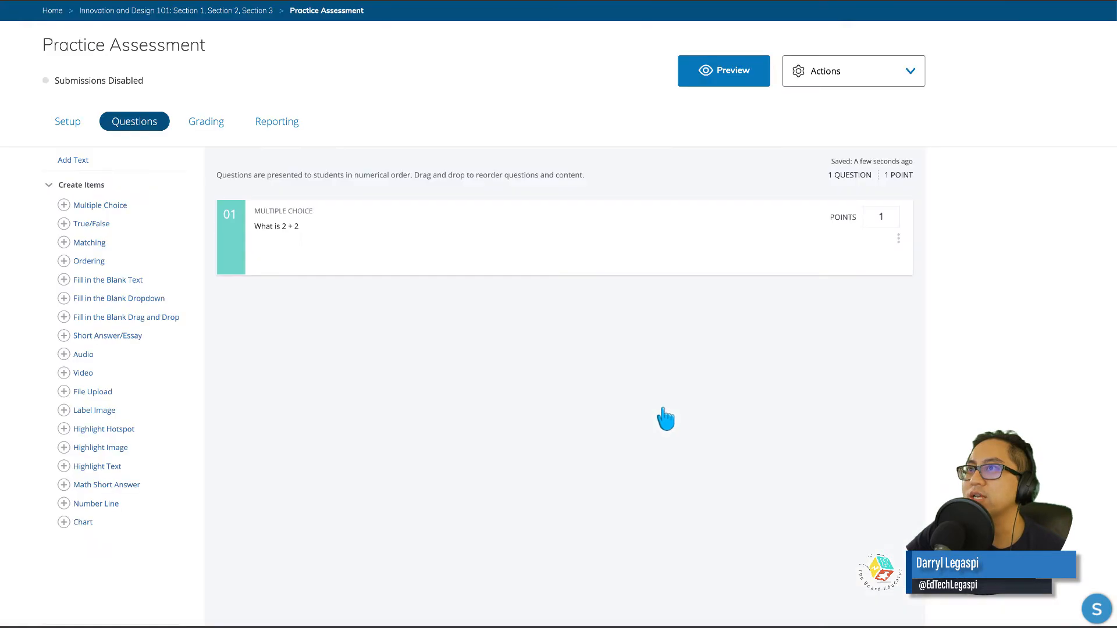
Step: Start a True/False question, examine the media and measuring tools offered for its question text, and discard the question
left_click(91, 224)
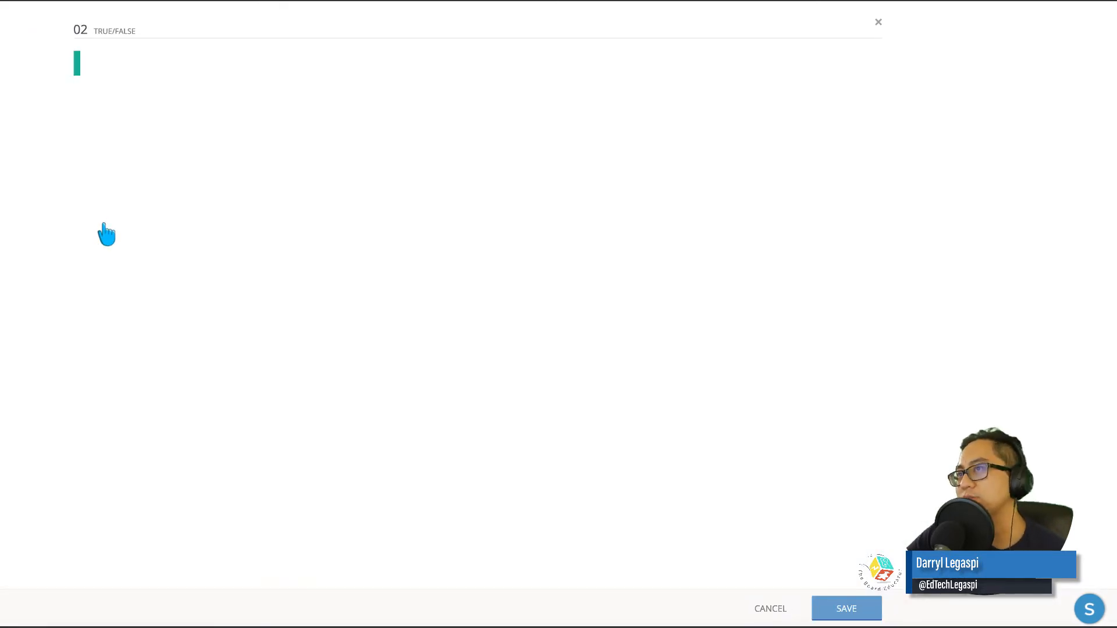
left_click(192, 112)
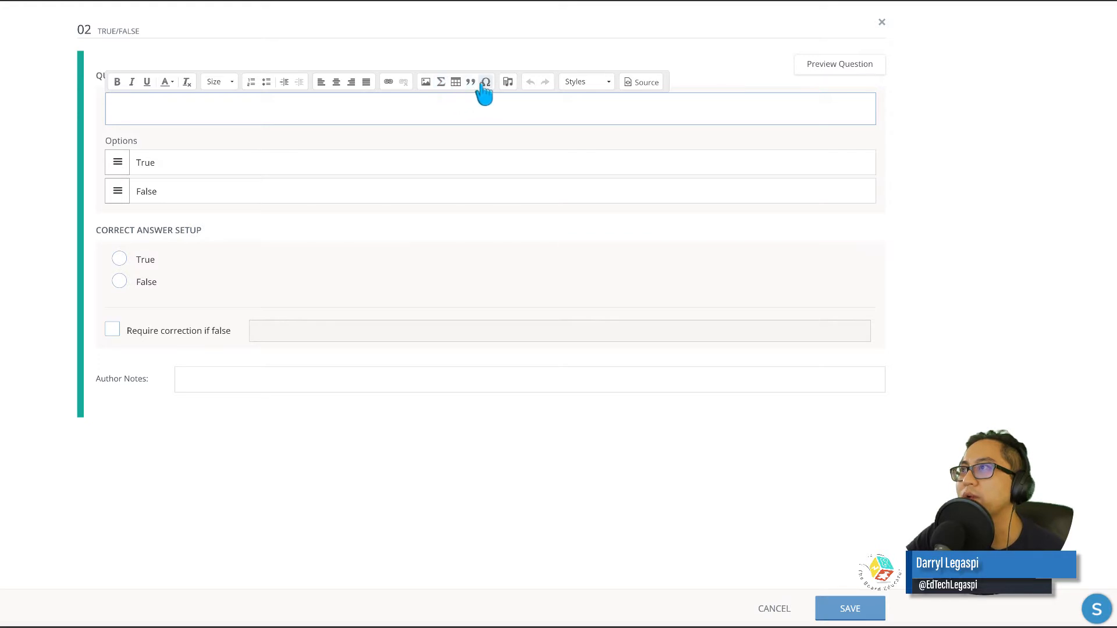
left_click(508, 84)
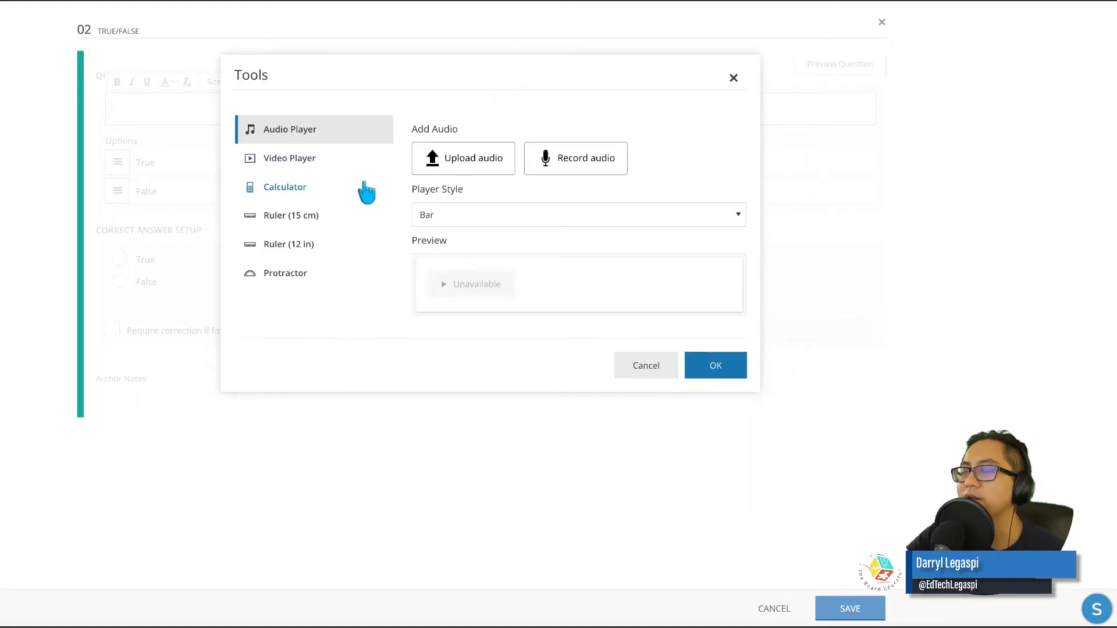
left_click(734, 78)
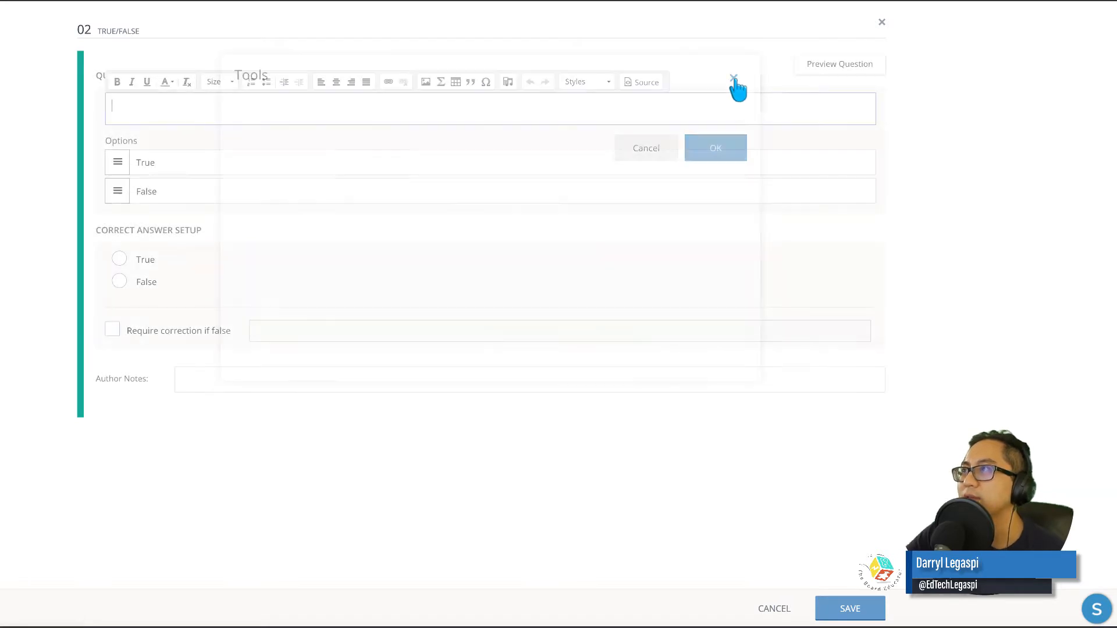
left_click(508, 82)
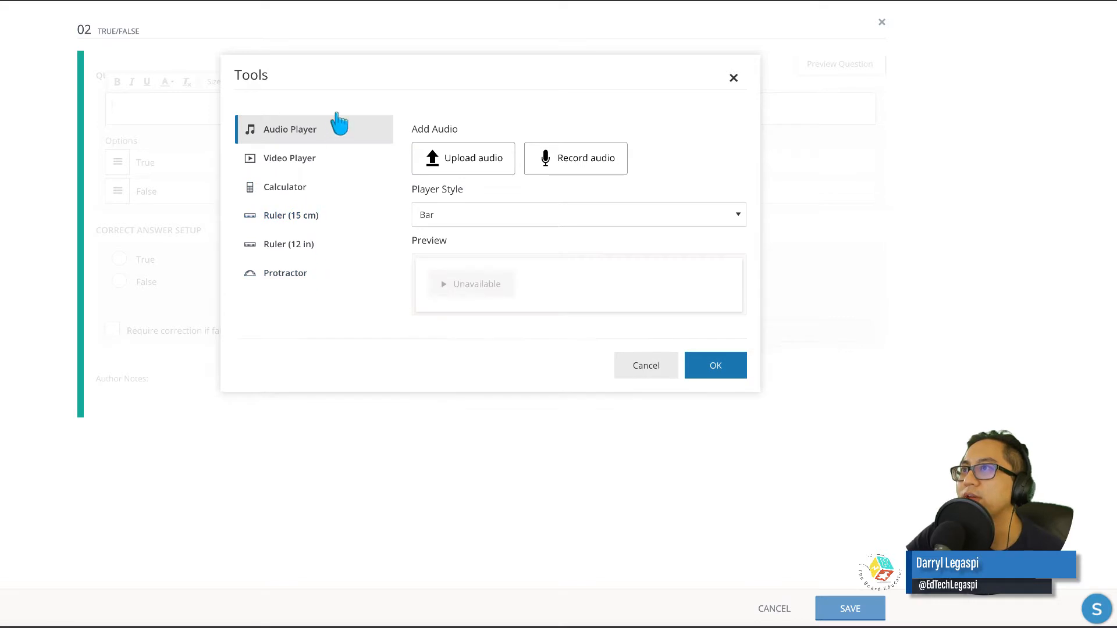
left_click(732, 79)
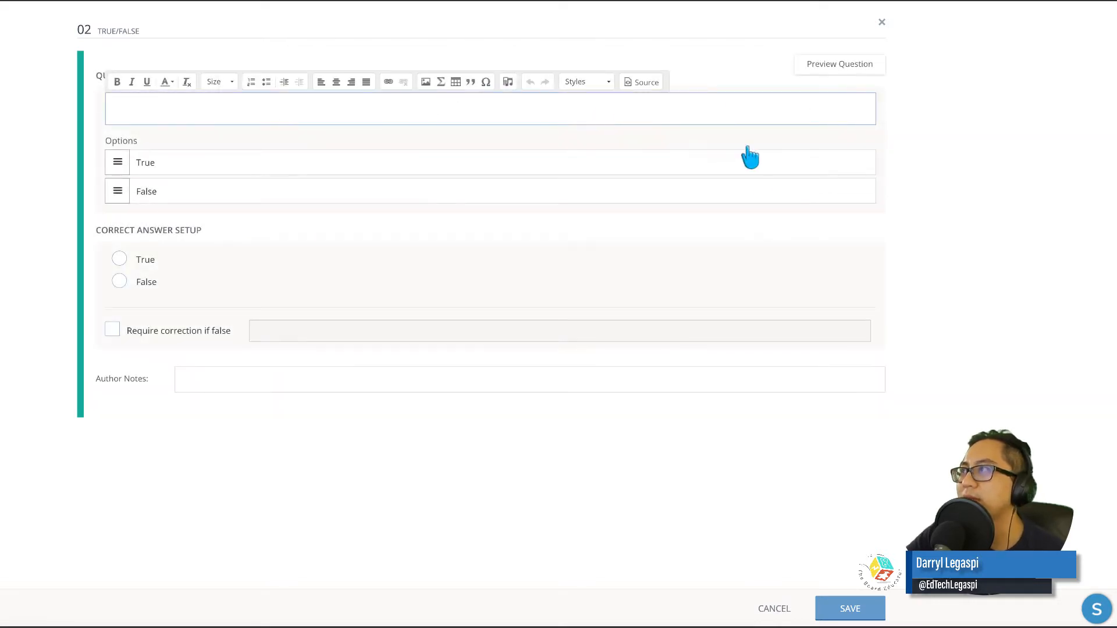
left_click(762, 609)
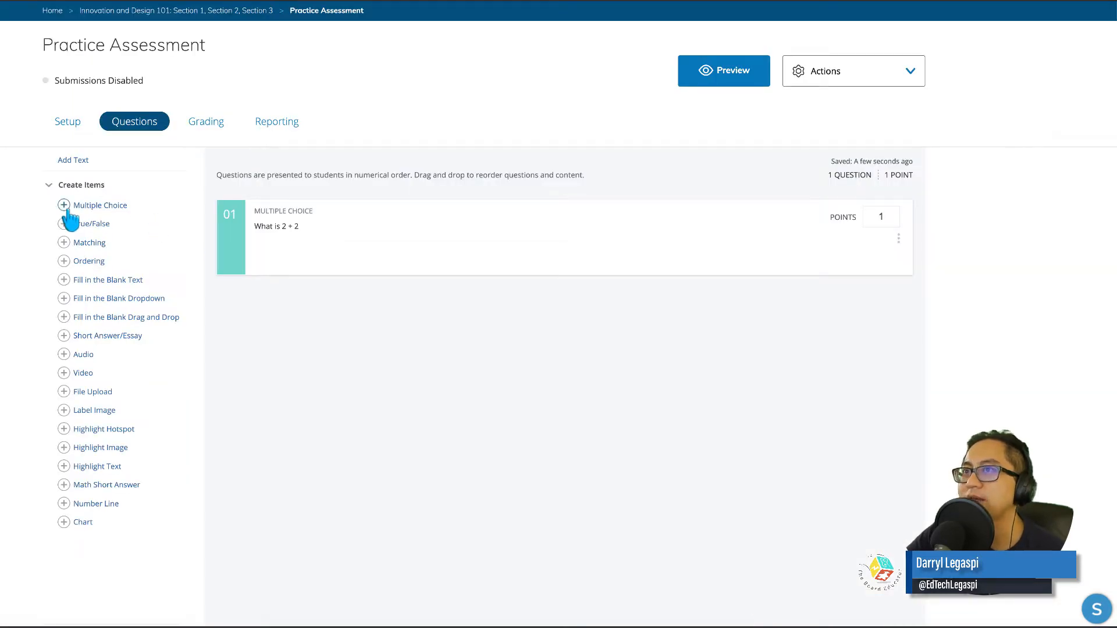
Step: Create a matching question reading "Match the # with the number" with the prompts 1, 2, 3 and 4
left_click(86, 244)
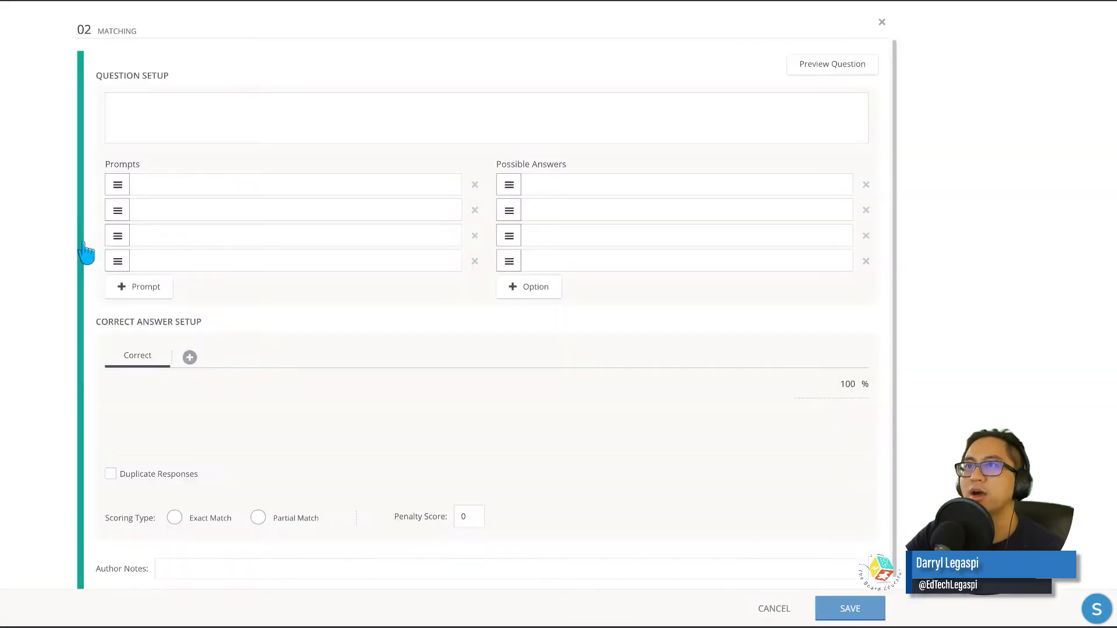
left_click(163, 110)
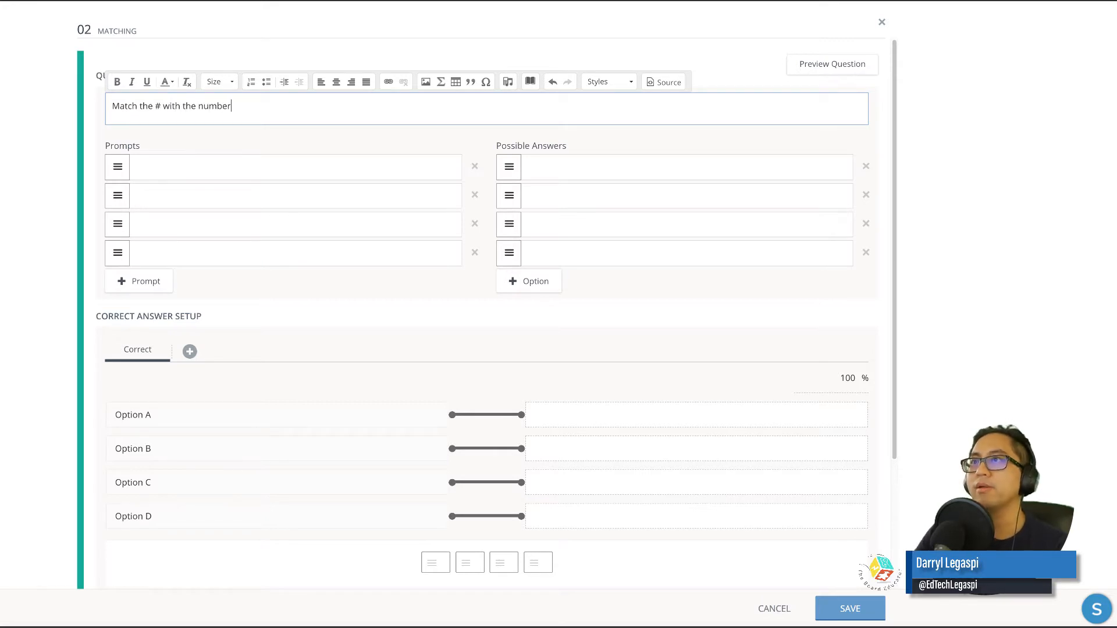
left_click(151, 167)
type("1")
left_click(167, 194)
type("2")
left_click(167, 224)
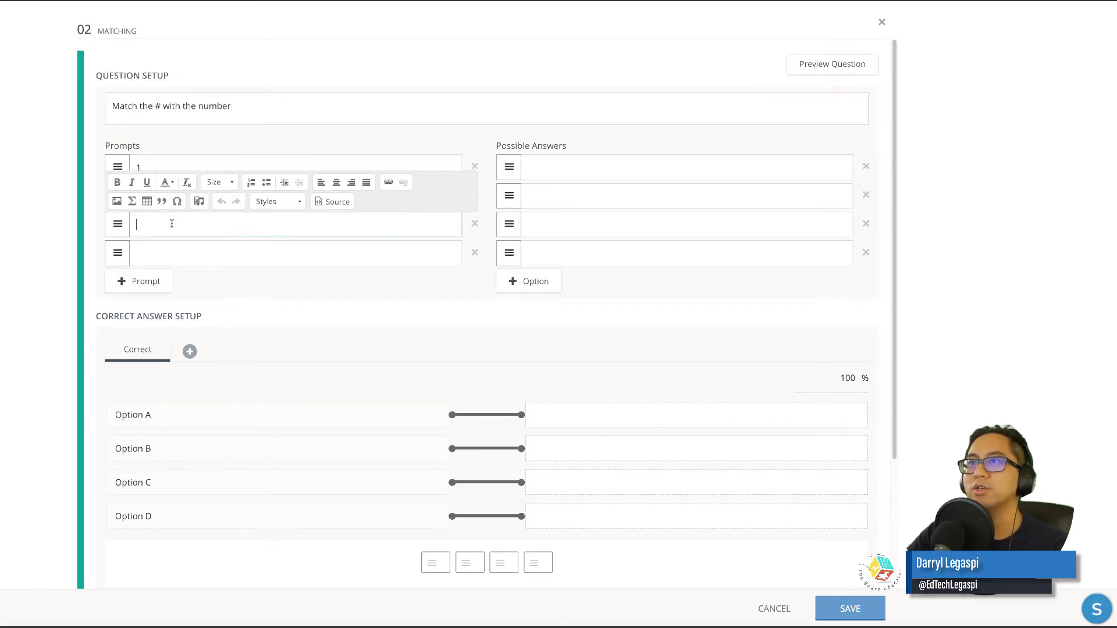
type("3")
left_click(173, 253)
type("4")
Step: Fill in the matching question's possible answers as One, Two, Three and Four
left_click(599, 166)
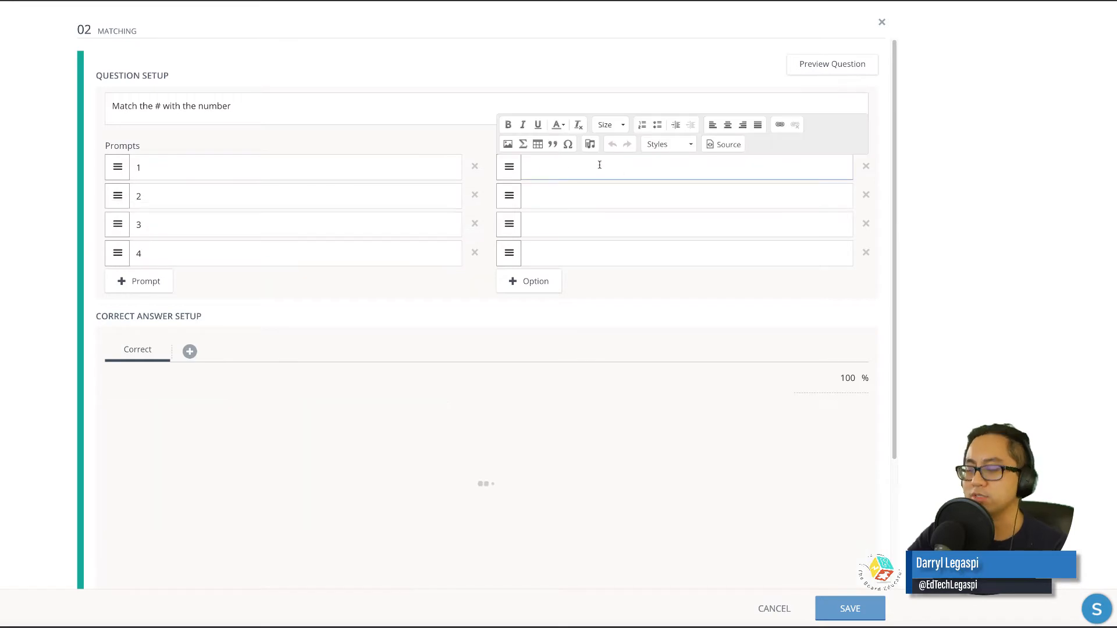
left_click(604, 200)
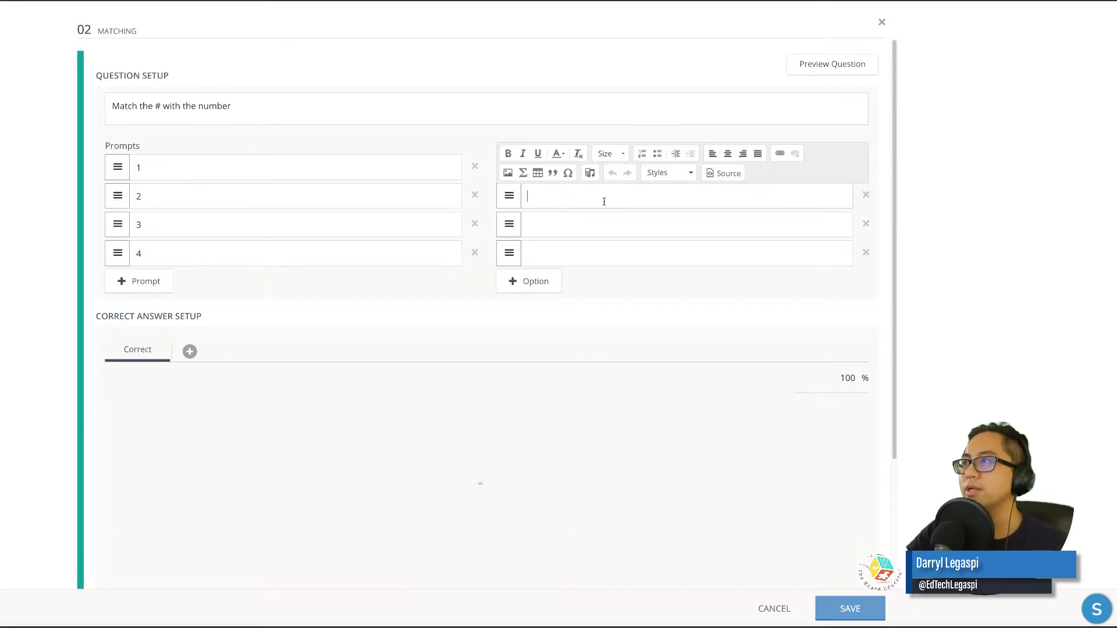
type("Two")
key("Tab")
type("Three")
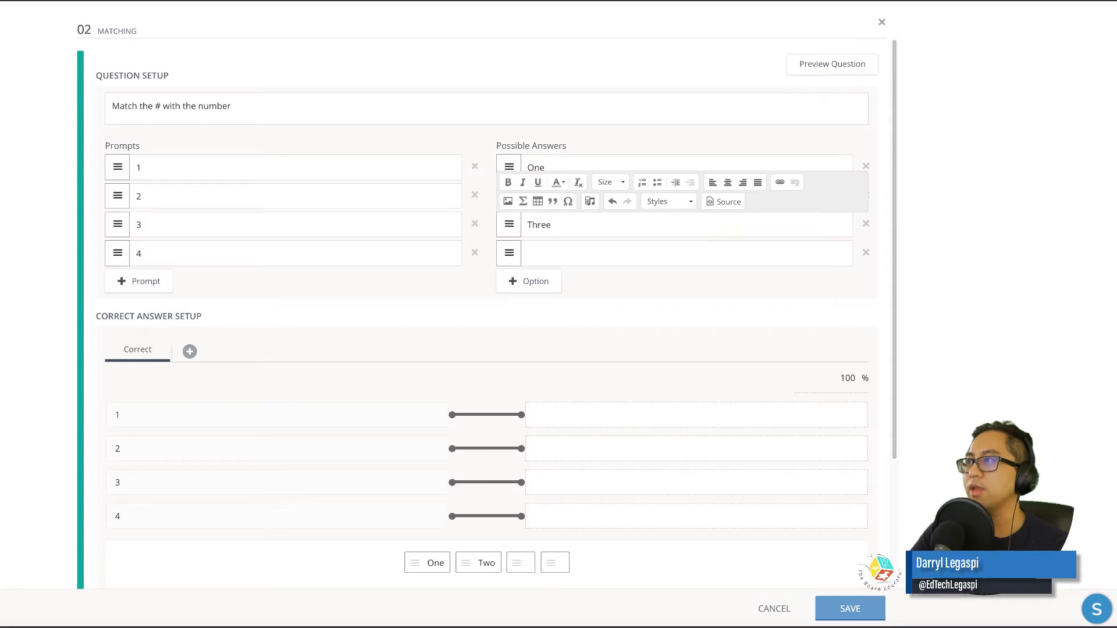
key("Tab")
type("Four")
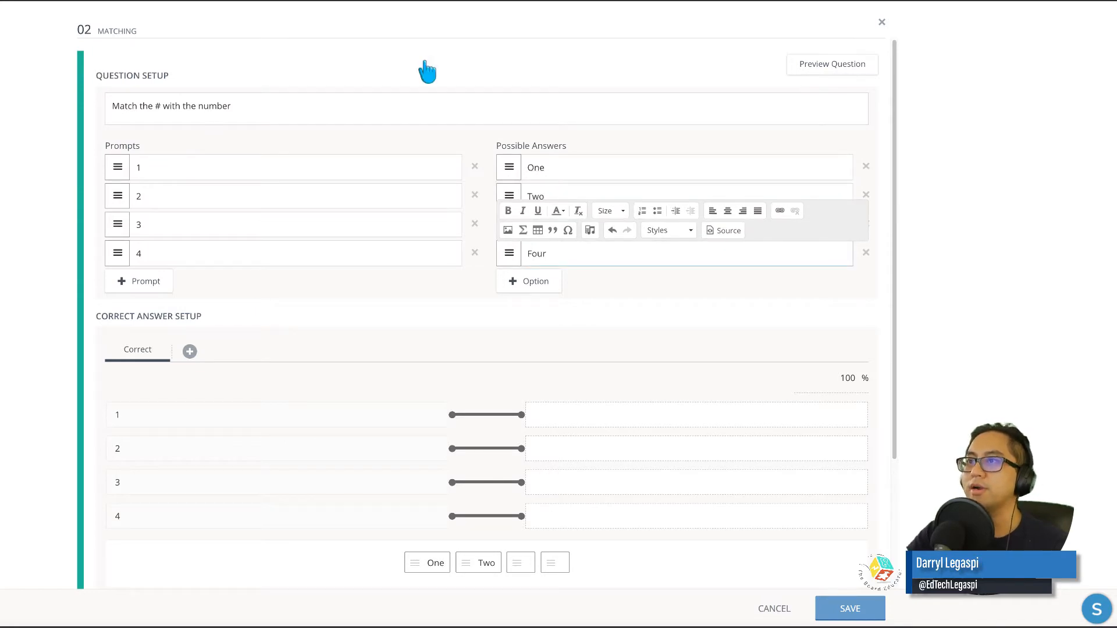
left_click(296, 389)
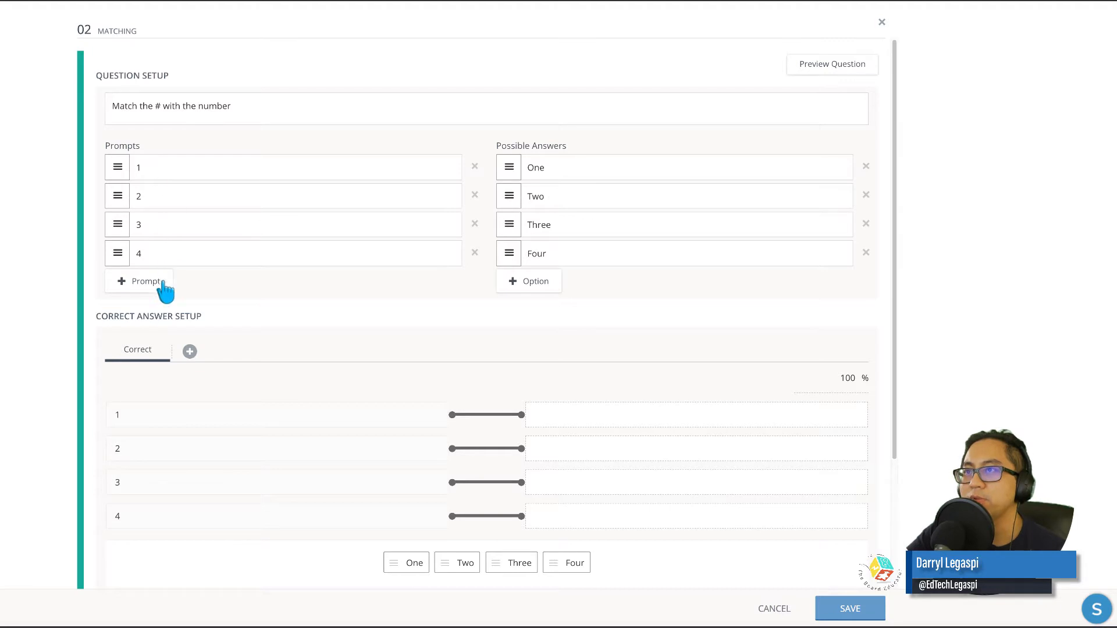
Step: Pair prompts 1, 2, 3 and 4 with One, Two, Three and Four as the correct matches
scroll(198, 437, "down", 1)
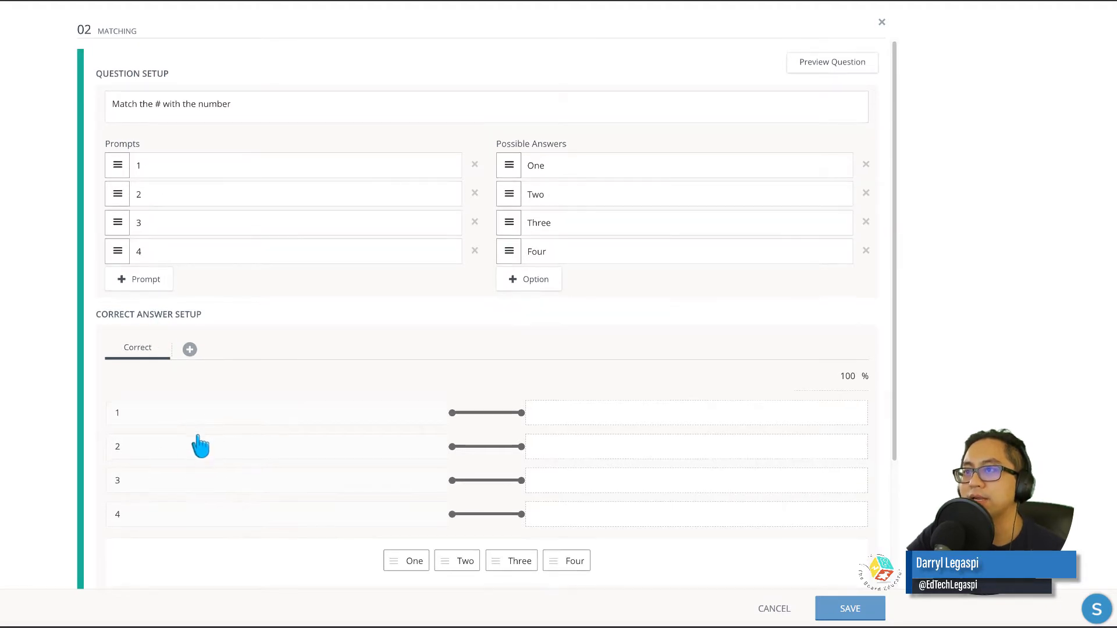
scroll(174, 454, "down", 1)
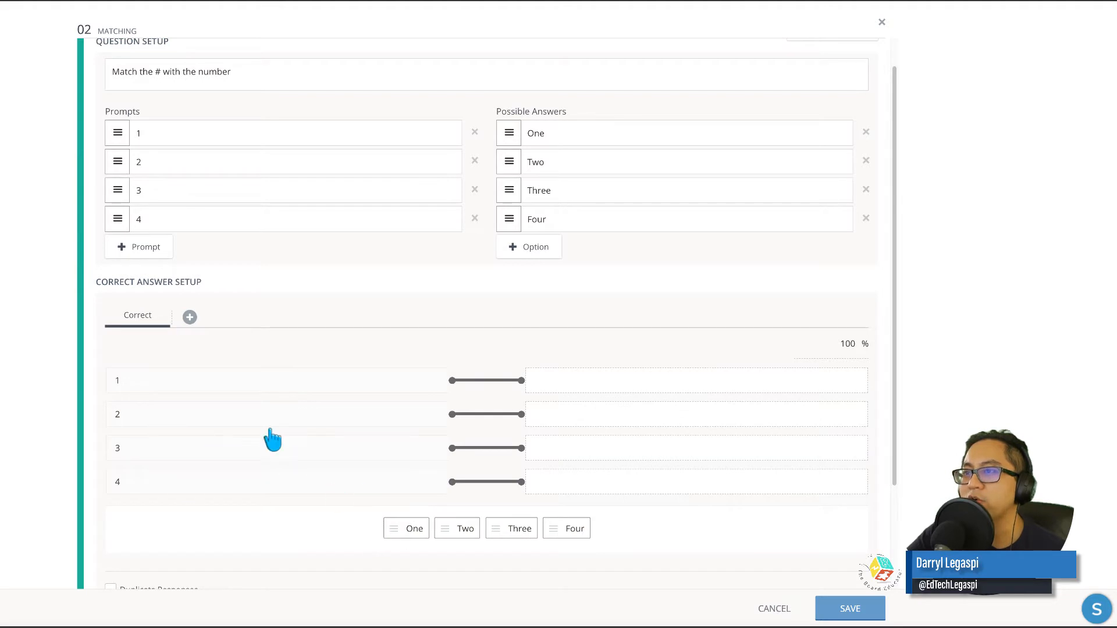
left_click_drag(391, 524, 561, 384)
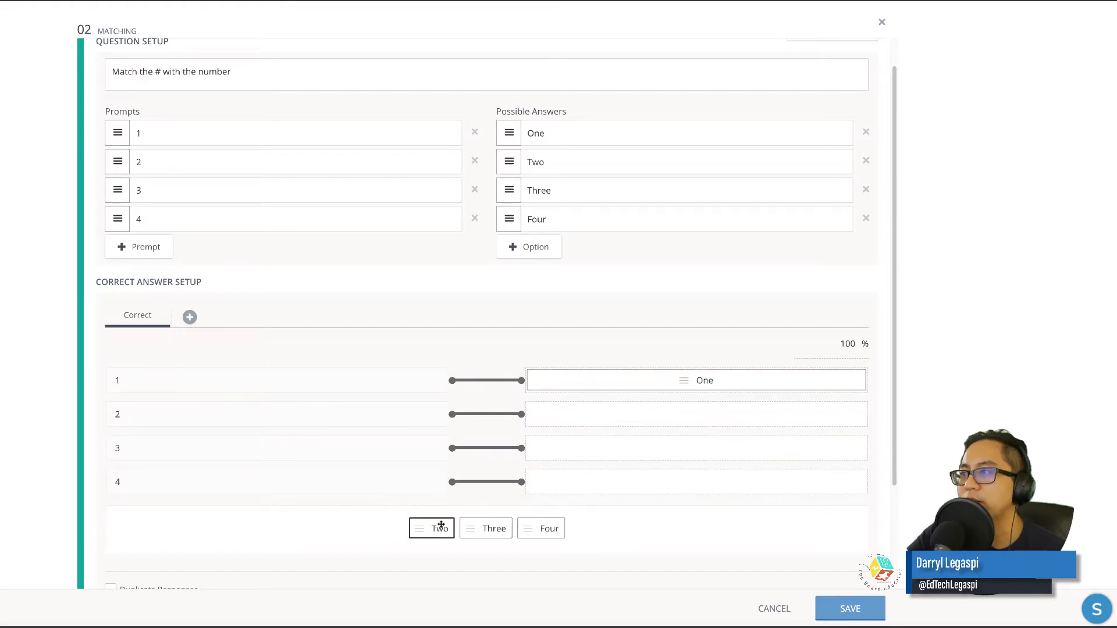
left_click_drag(438, 527, 576, 454)
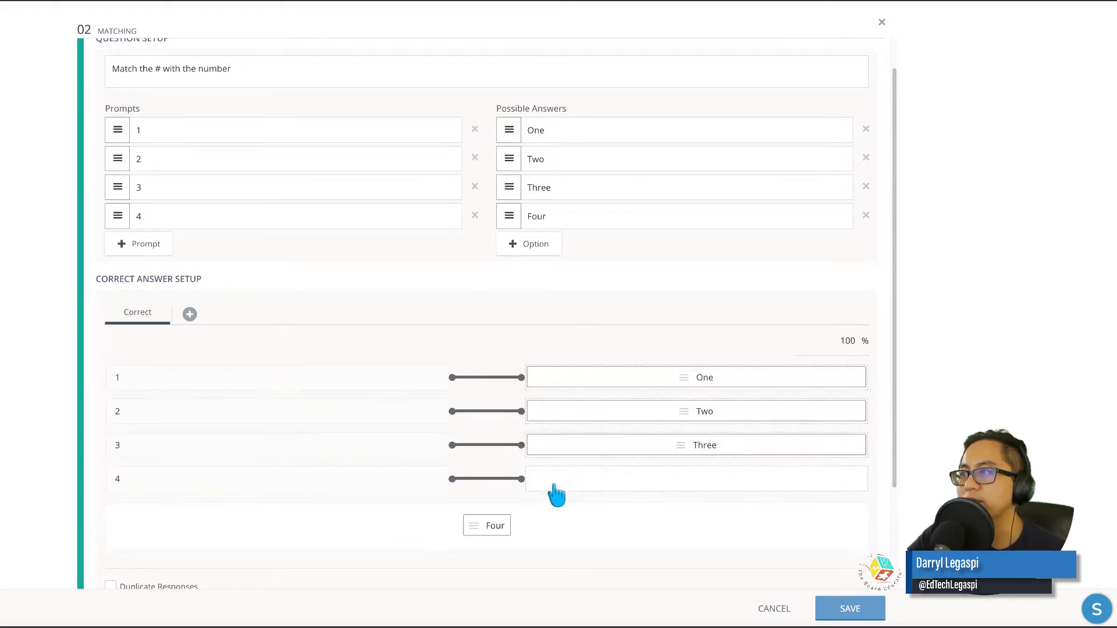
left_click_drag(487, 527, 603, 474)
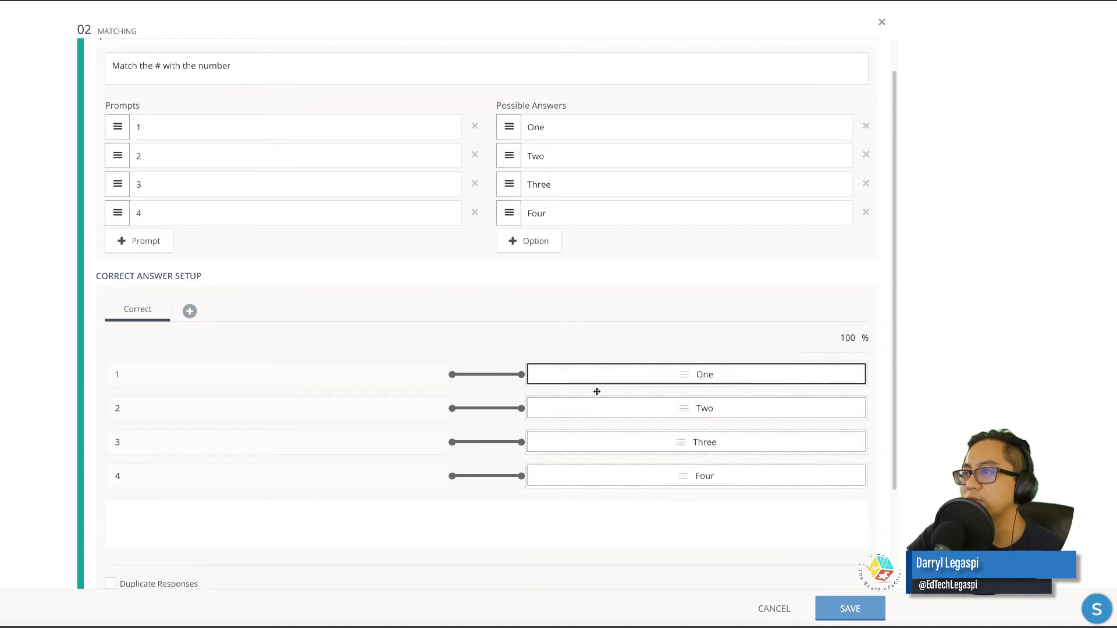
Step: Set the matching question's scoring type to Partial Match and save the question to the assessment
scroll(569, 525, "down", 1)
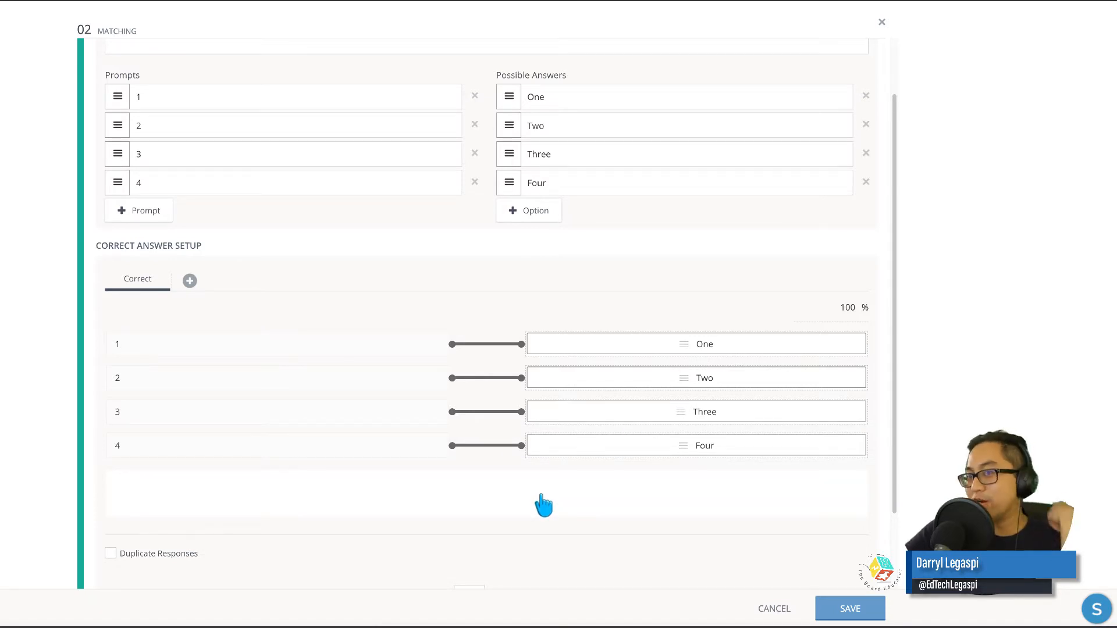
scroll(550, 489, "down", 1)
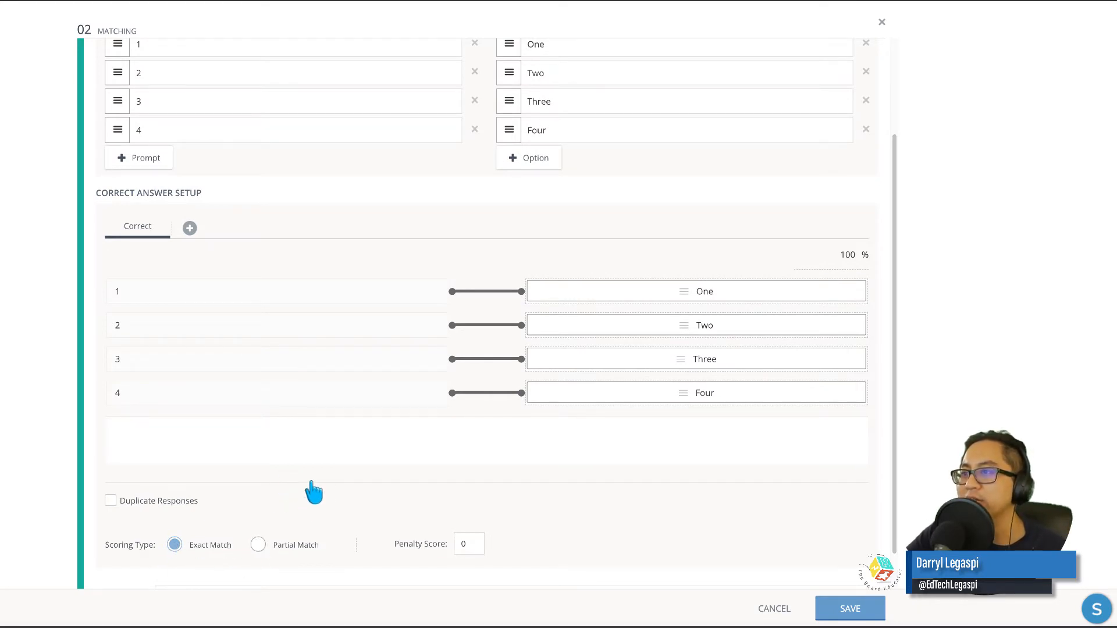
left_click(260, 547)
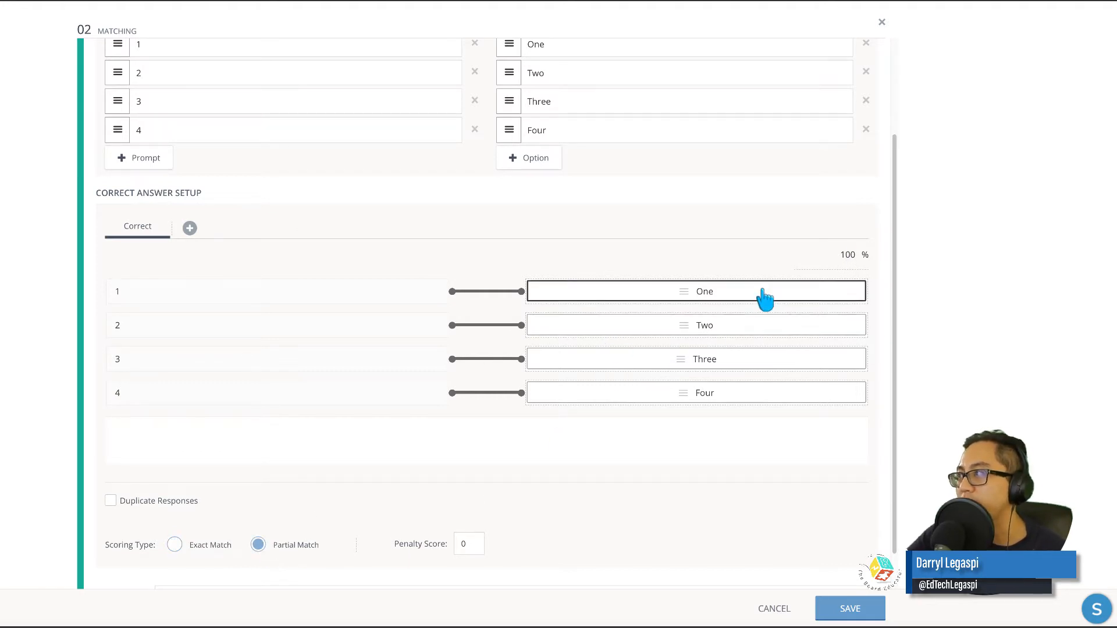
scroll(774, 554, "down", 1)
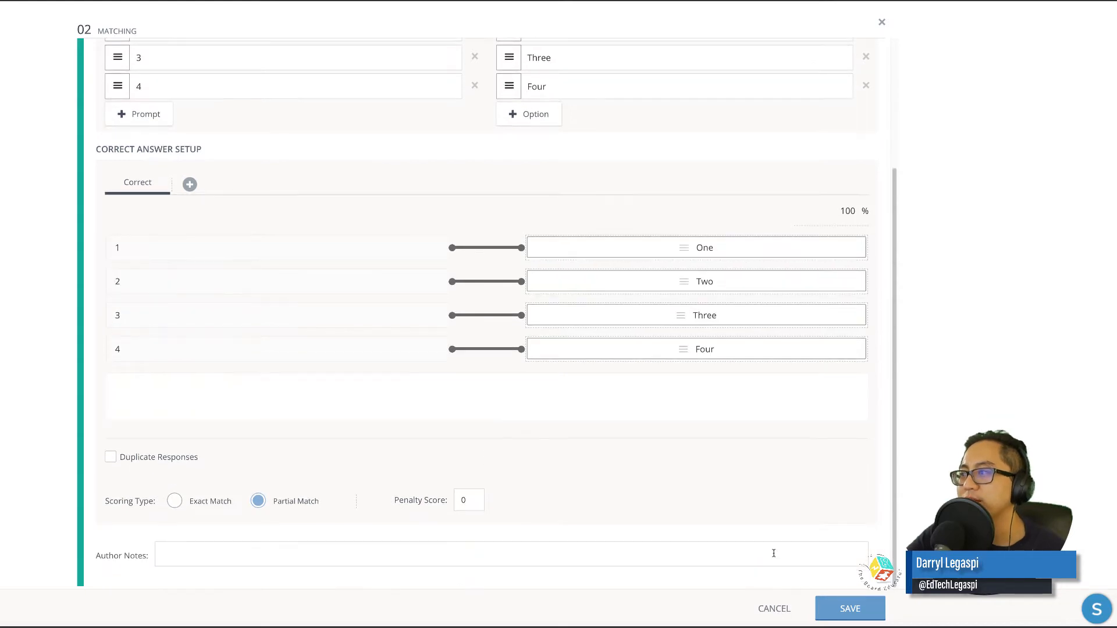
left_click(848, 609)
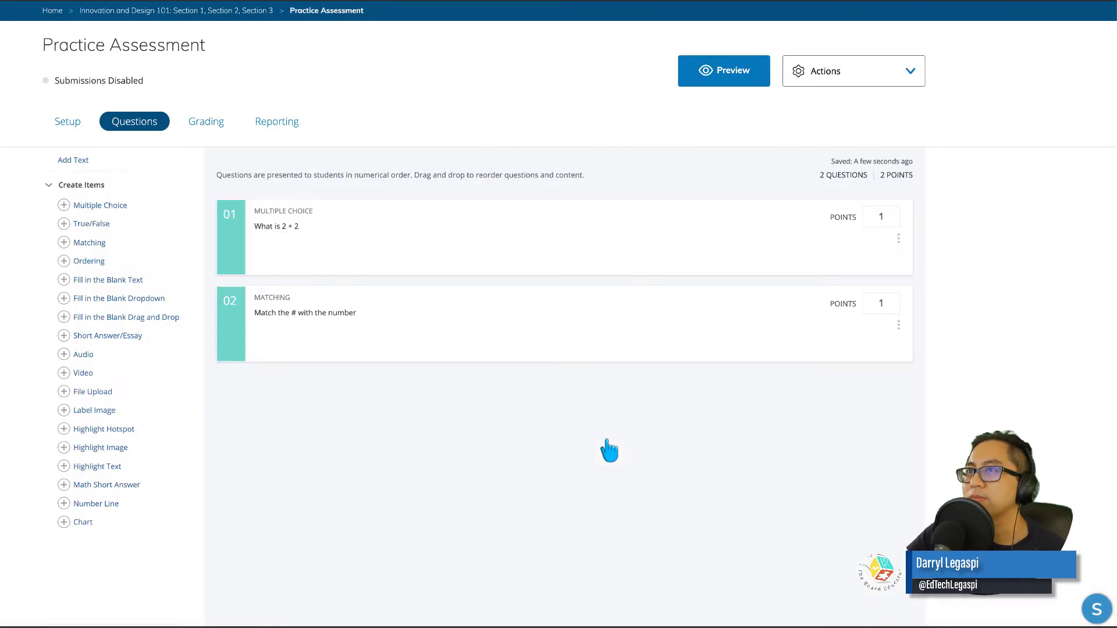
Step: Create an ordering question reading "From least to greatest" with the options 1, 2, 3 and 4
left_click(89, 262)
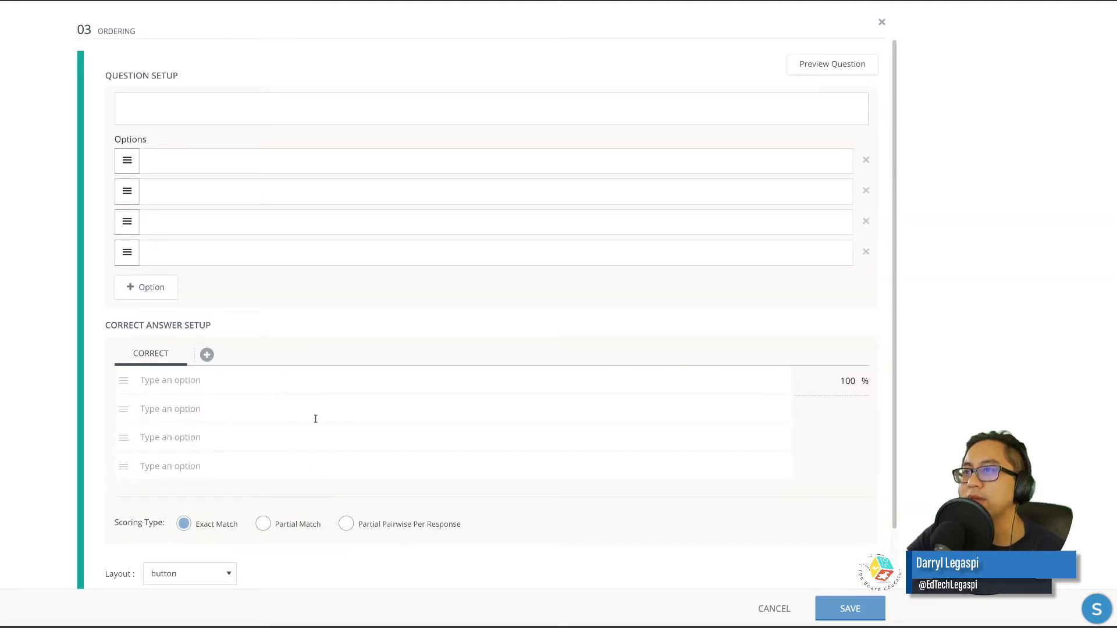
left_click(199, 114)
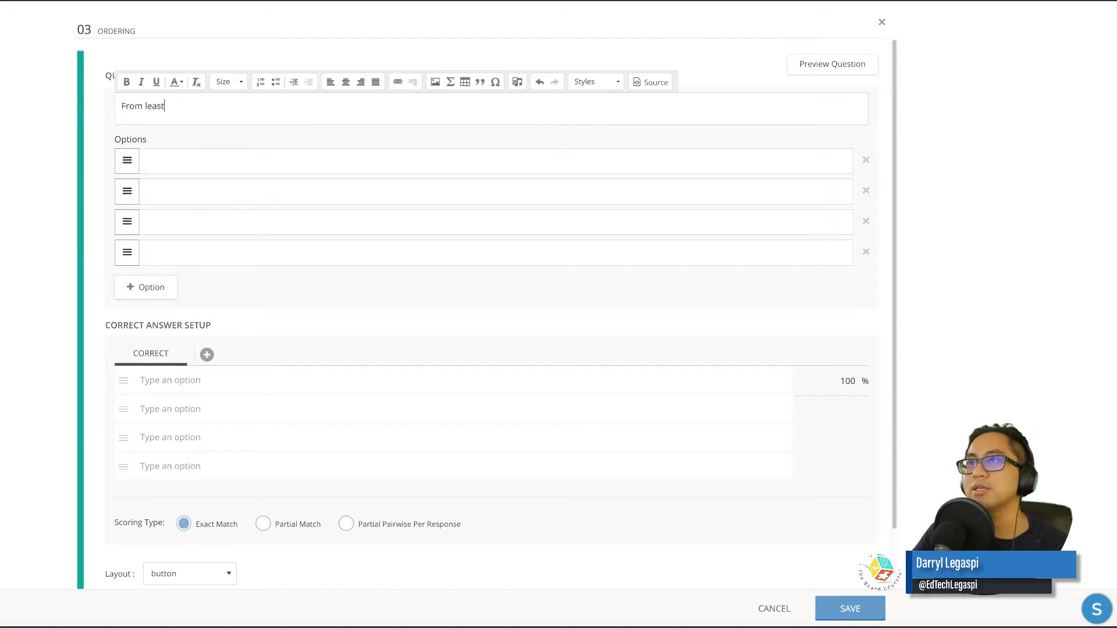
left_click(188, 159)
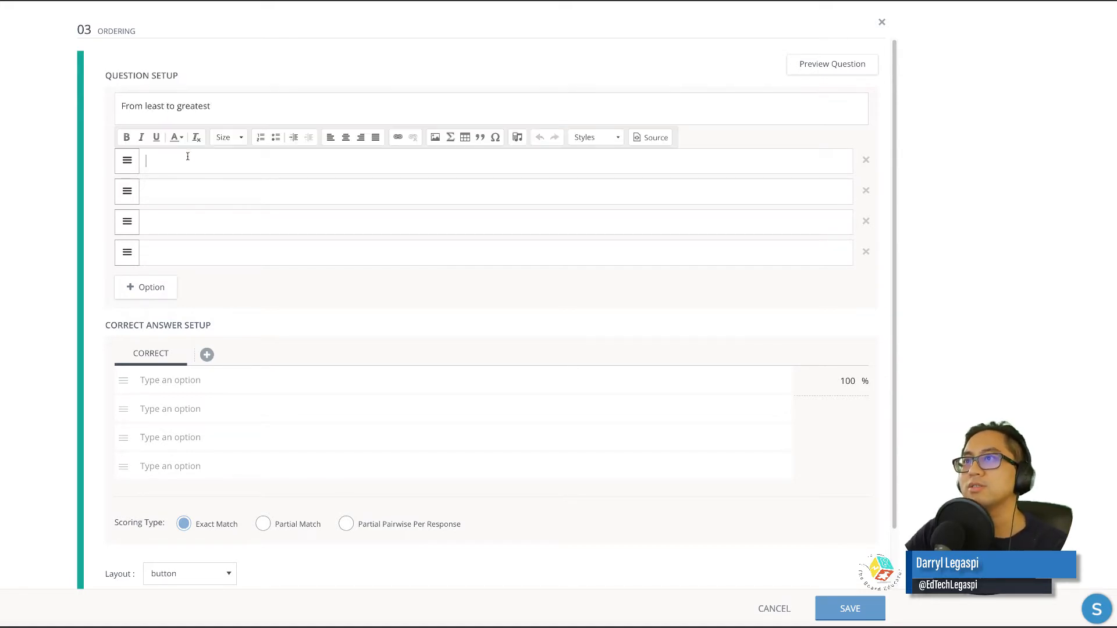
left_click(192, 192)
type("2")
left_click(194, 217)
type("3")
left_click(197, 252)
type("4")
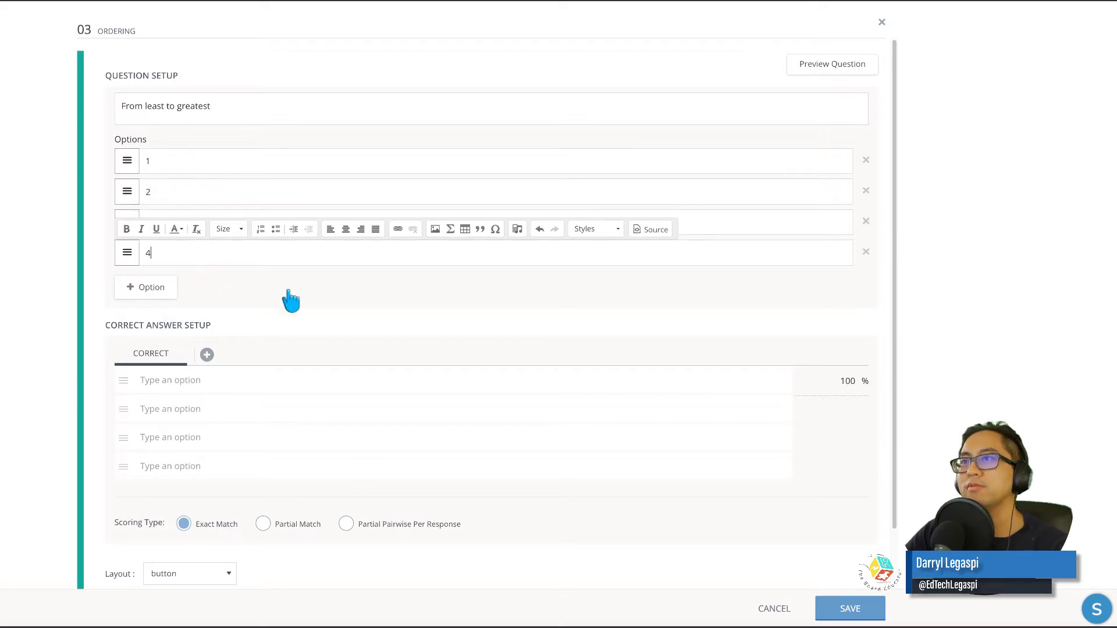
left_click(494, 343)
left_click_drag(927, 309, 939, 302)
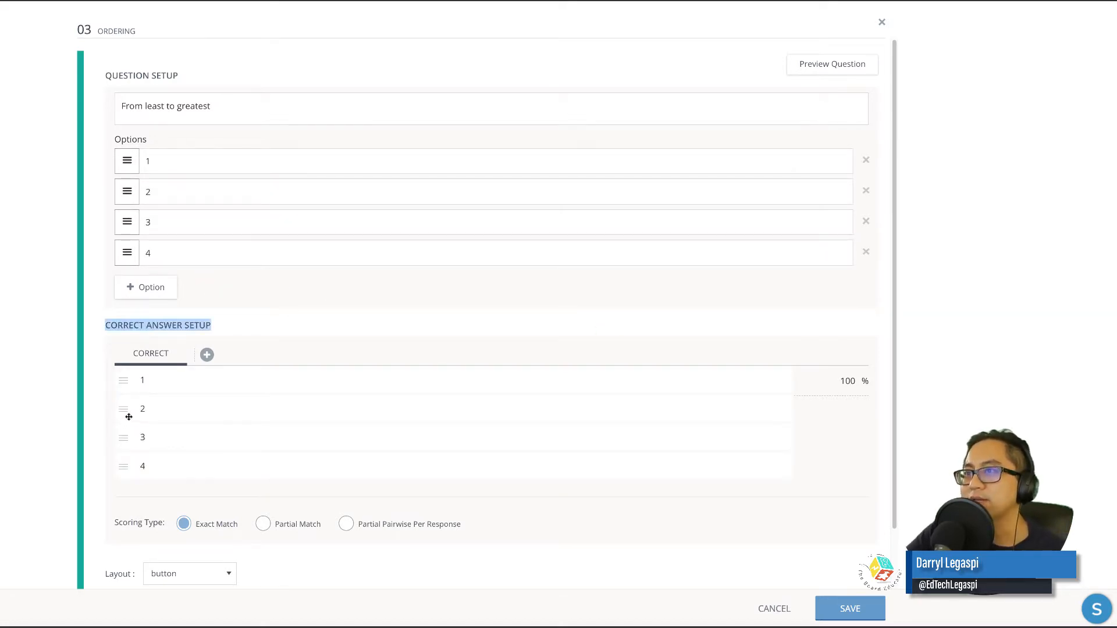
Step: Change the ordering question's first option to 3 and its third option to 1
left_click_drag(160, 159, 117, 154)
type("3")
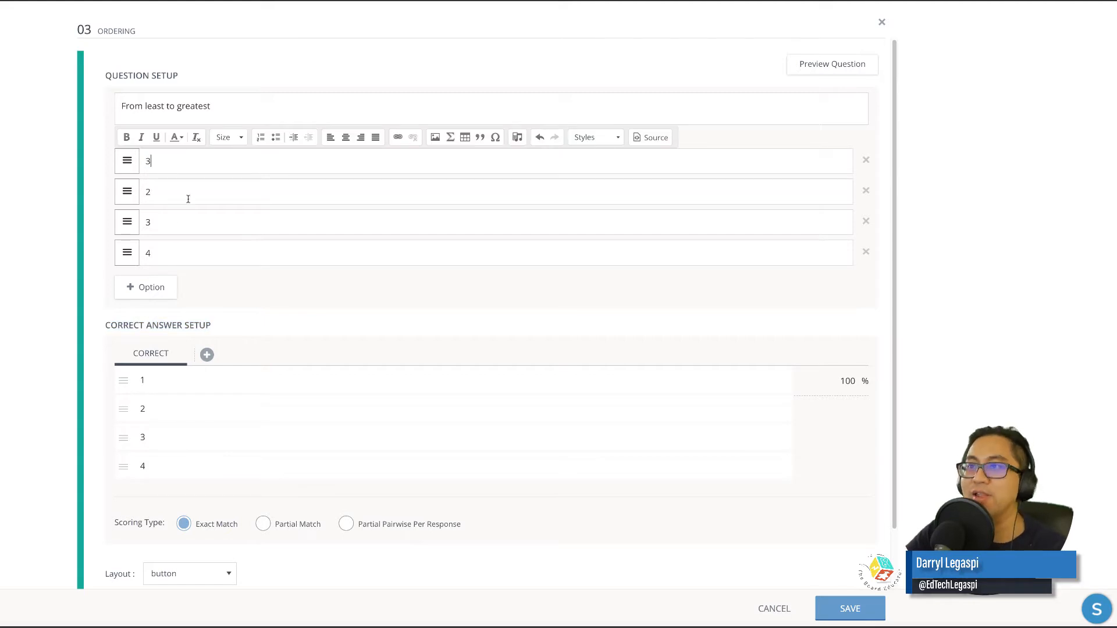
key("Tab")
key("Tab")
key("Tab")
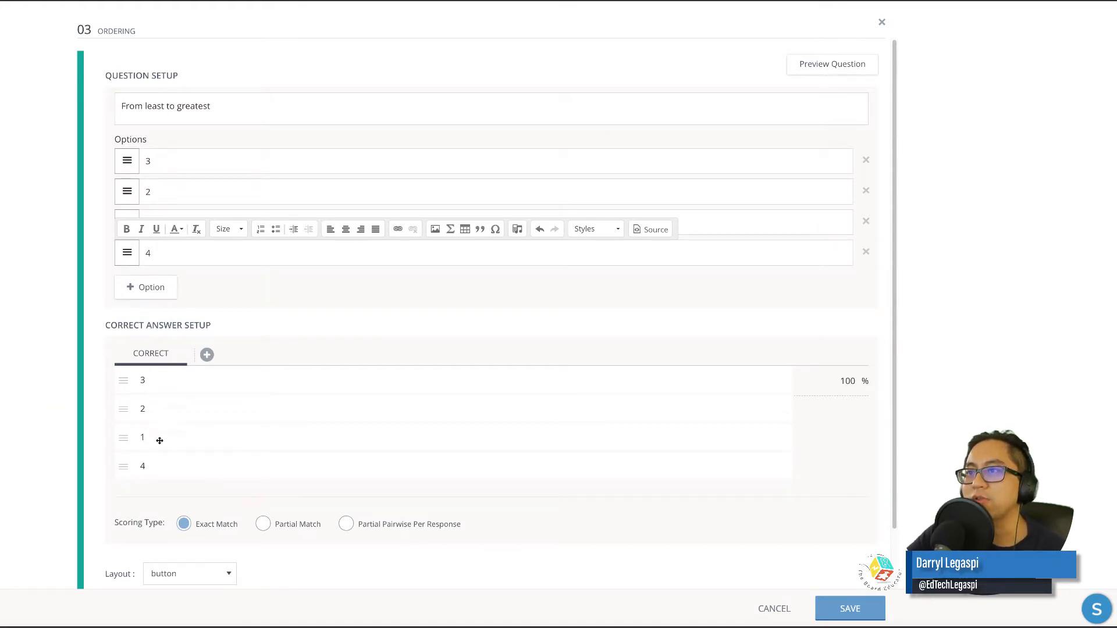
Step: Arrange the ordering question's correct answer sequence as 1, 2, 3, 4
left_click_drag(160, 440, 149, 382)
left_click_drag(155, 436, 151, 409)
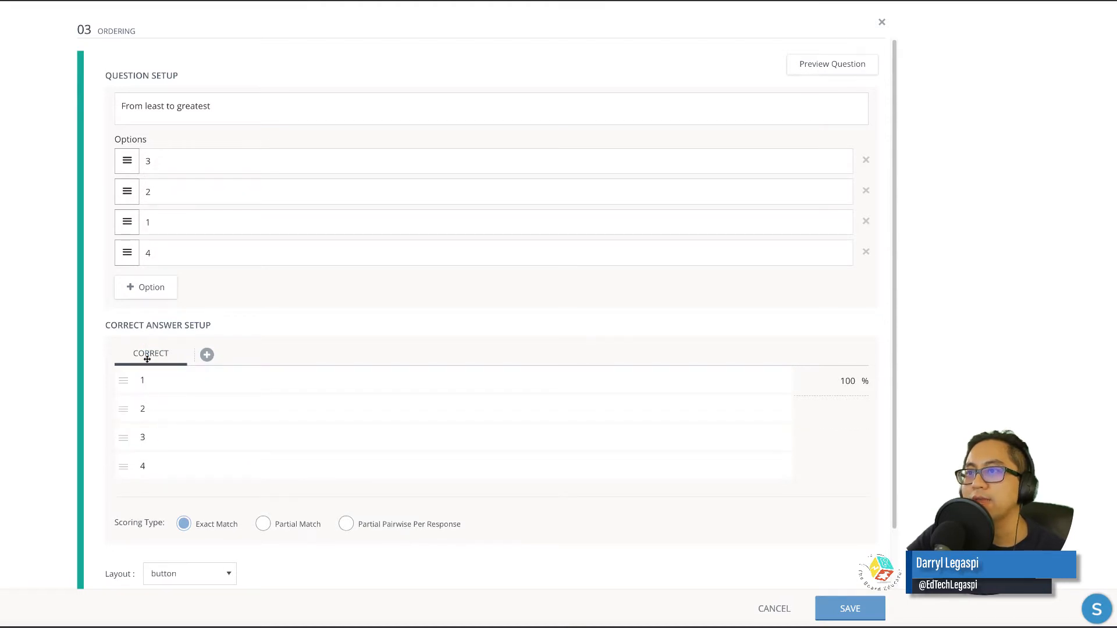
scroll(262, 494, "down", 1)
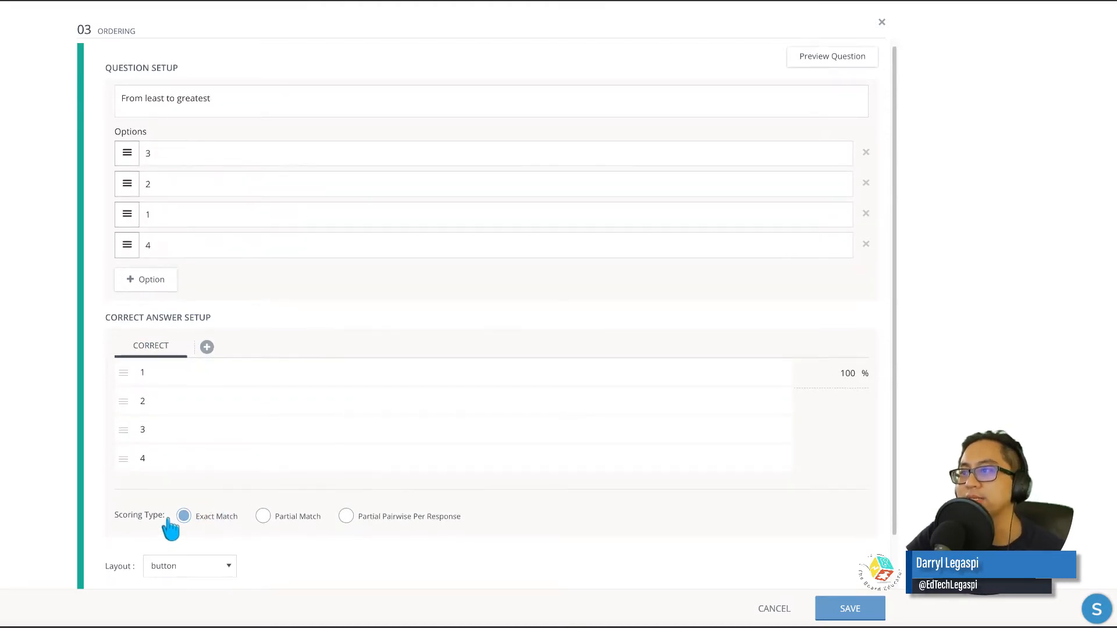
scroll(299, 538, "down", 1)
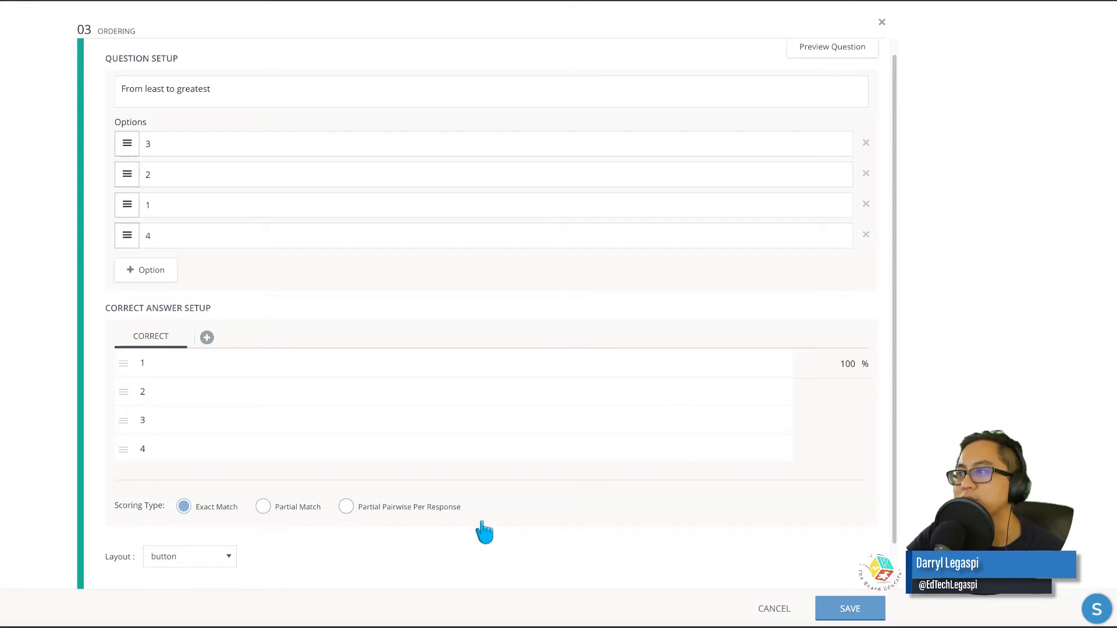
Step: Try the list and inline layouts for the ordering question, return it to the button layout and save the question
scroll(491, 527, "down", 1)
left_click(228, 507)
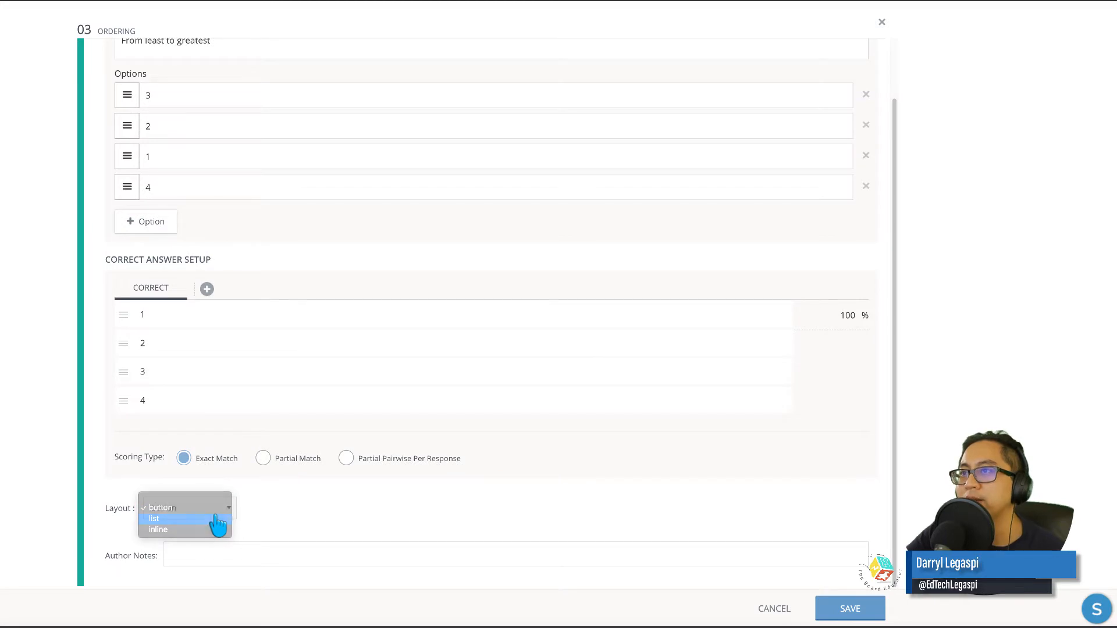
left_click(220, 516)
left_click(224, 514)
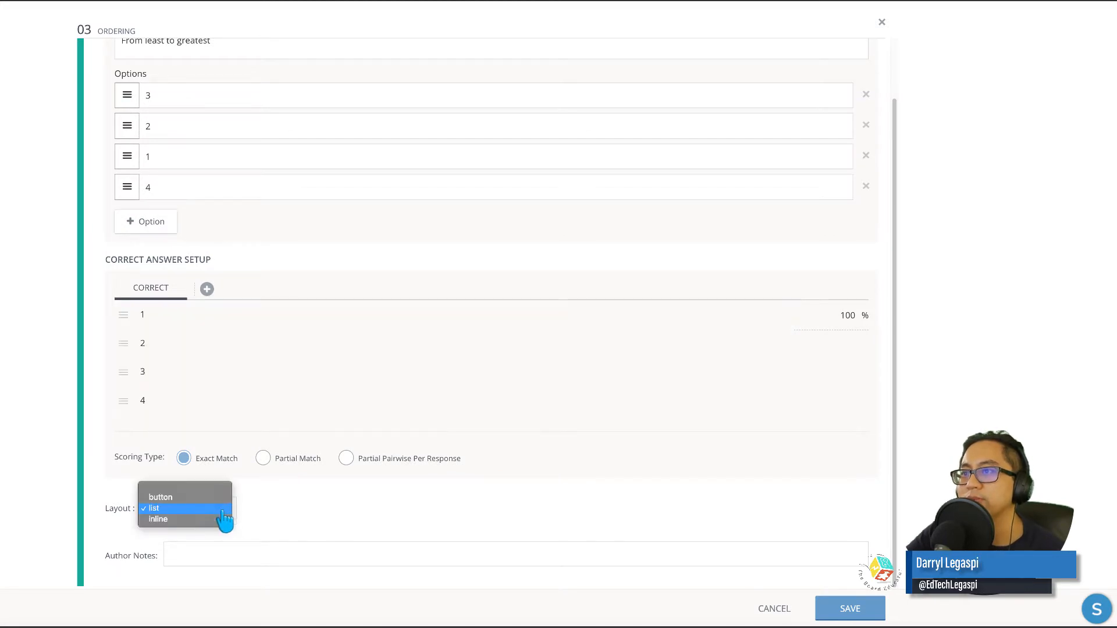
left_click(218, 520)
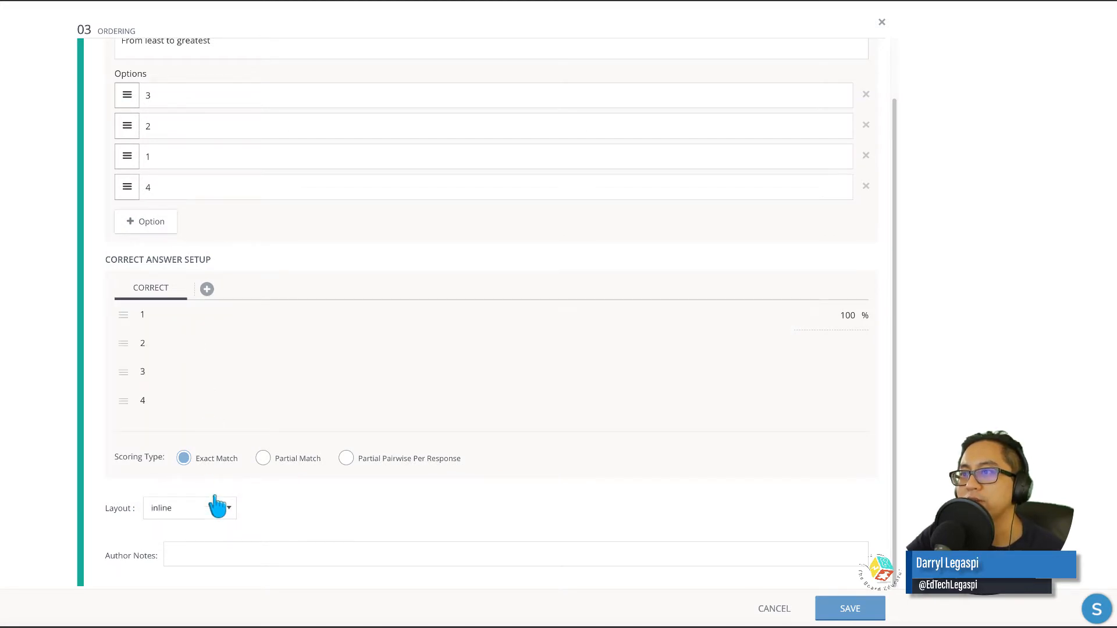
left_click(216, 505)
left_click(216, 485)
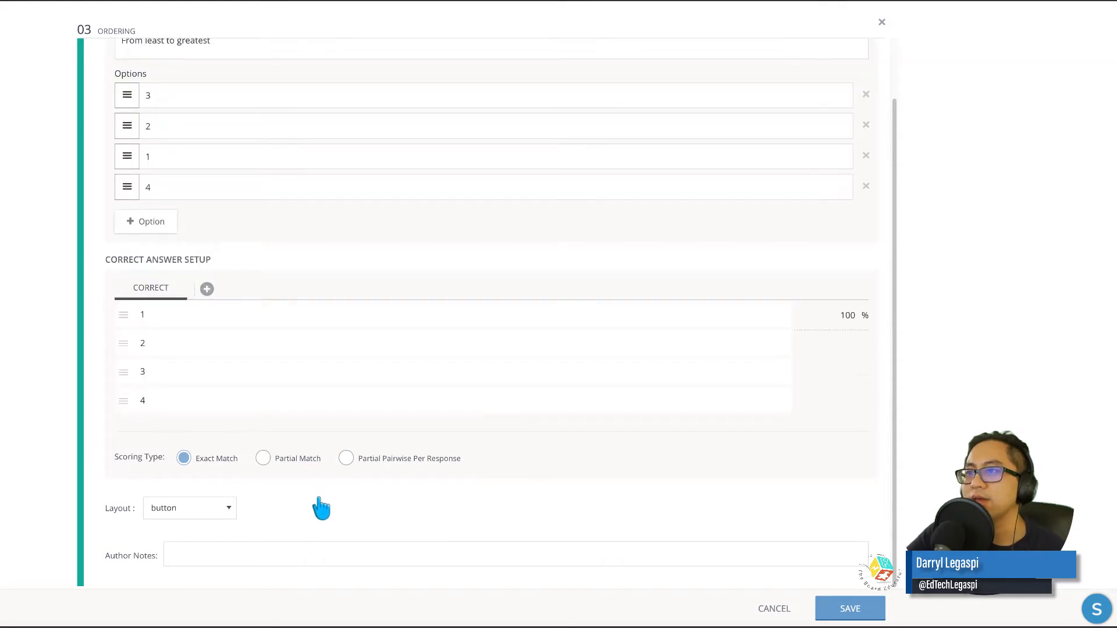
left_click(852, 611)
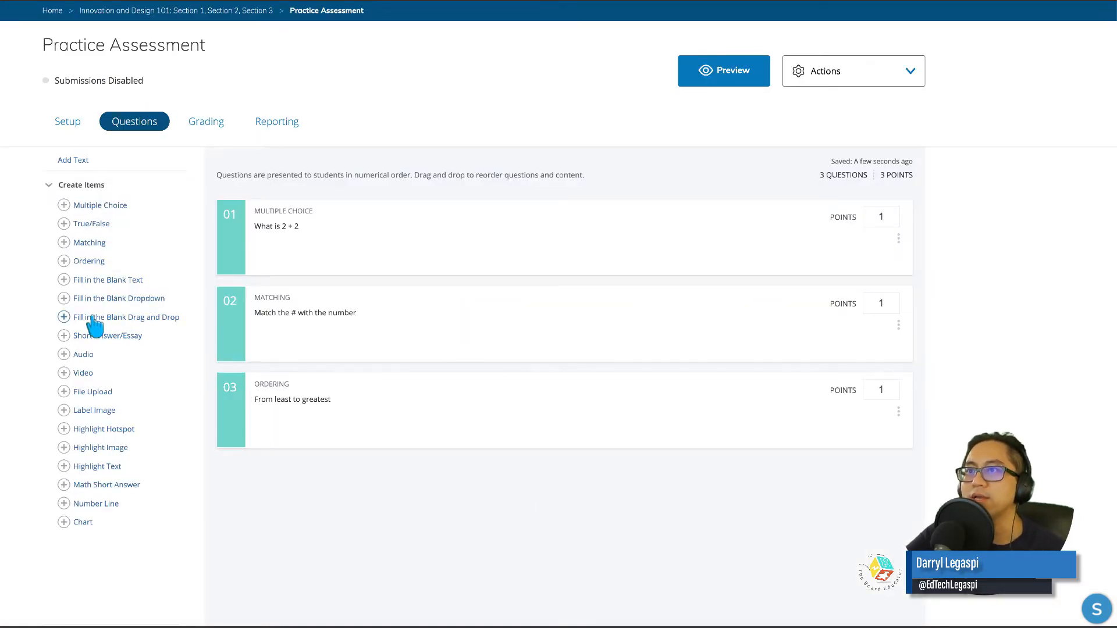
Step: Create a fill in the blank text question reading "2 + 2" followed by a blank, with 4 as the correct answer
scroll(96, 322, "up", 1)
left_click(122, 314)
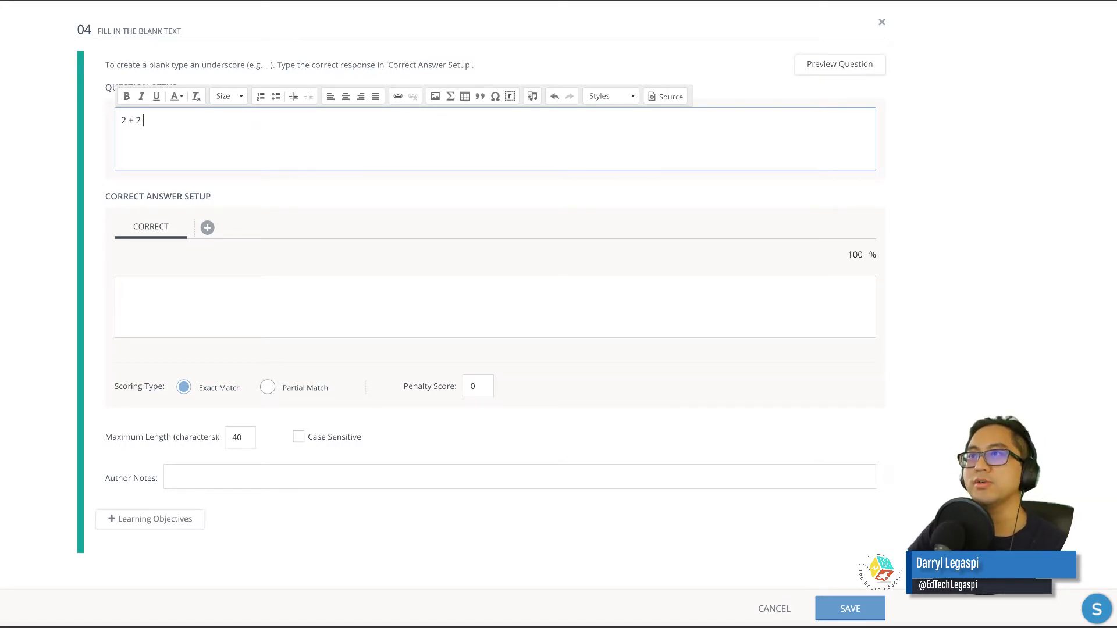
type("__")
key("BackSpace")
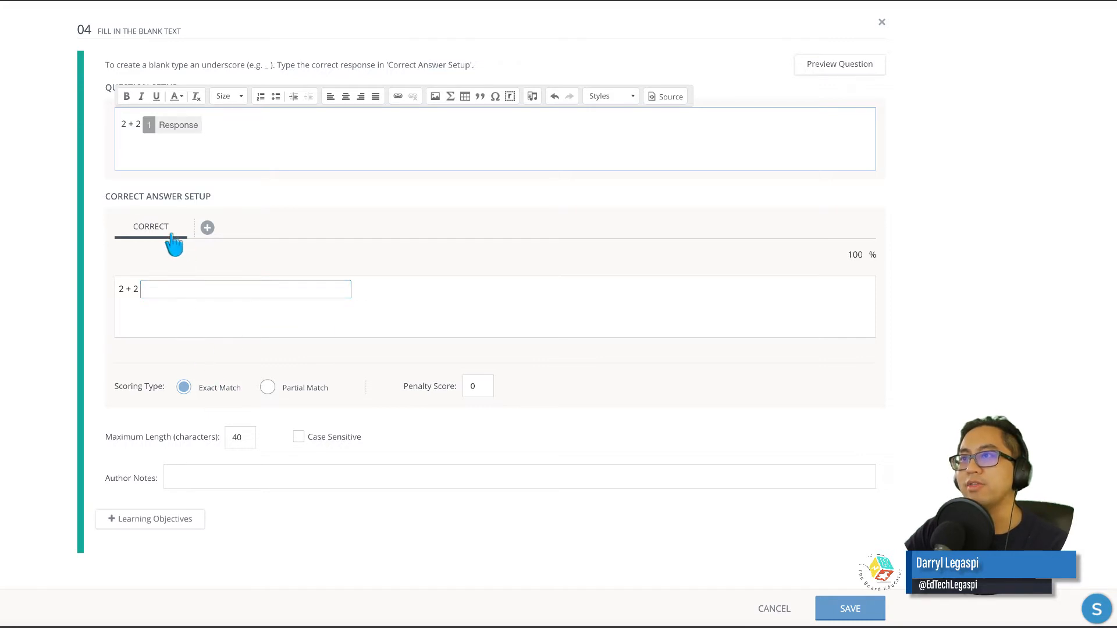
left_click(195, 284)
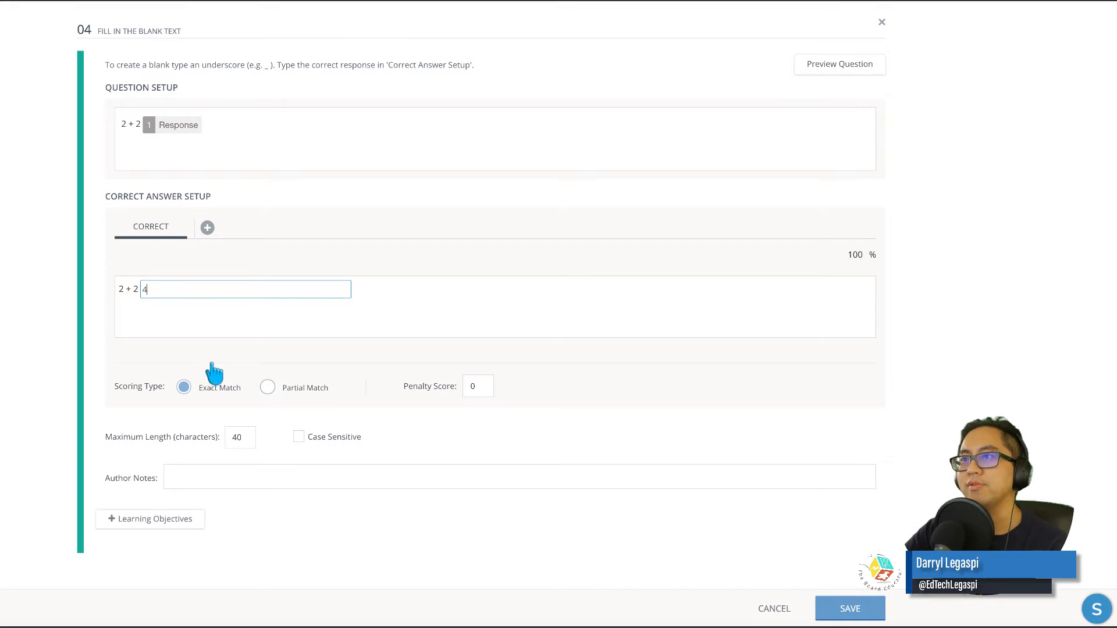
Step: Add "four" as an alternate correct answer to the fill in the blank text question and save it
left_click(208, 228)
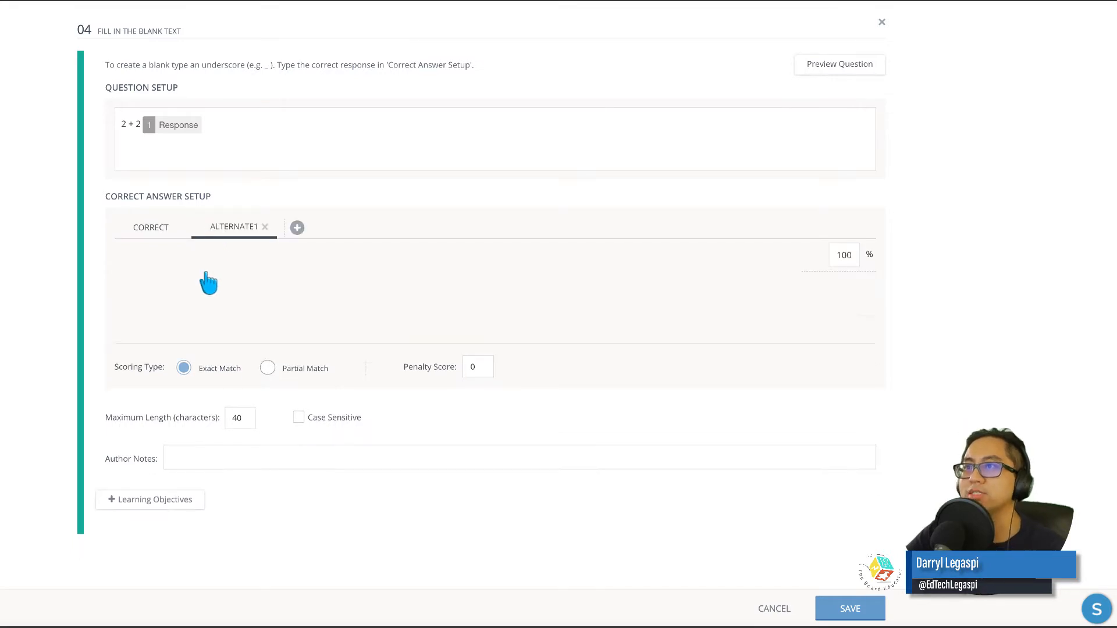
type("four")
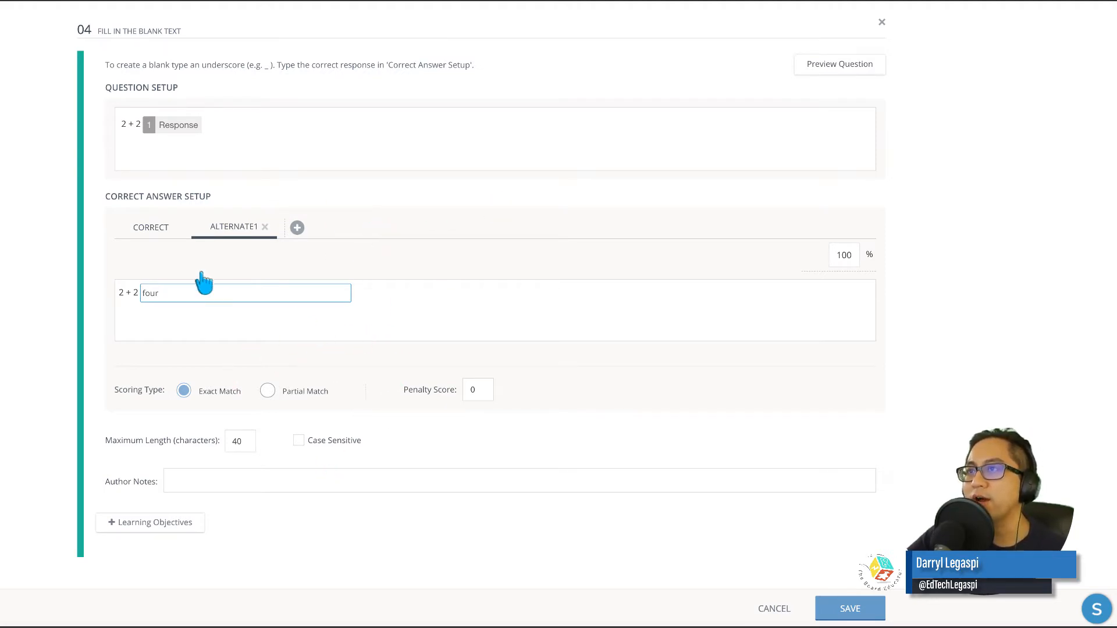
left_click(166, 229)
left_click(214, 232)
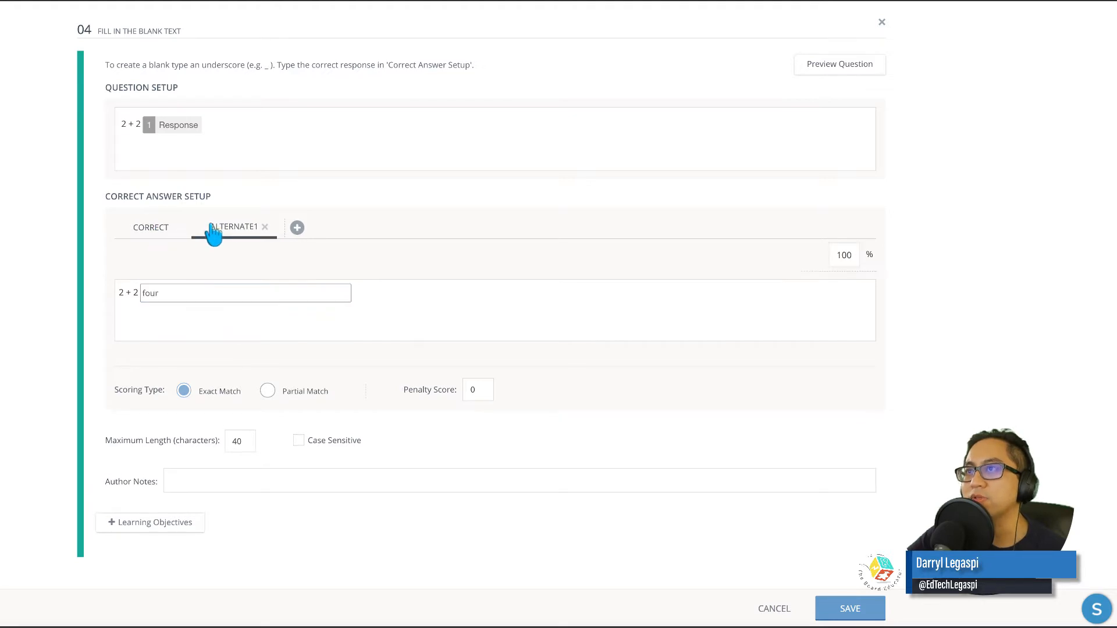
left_click(172, 230)
left_click(851, 611)
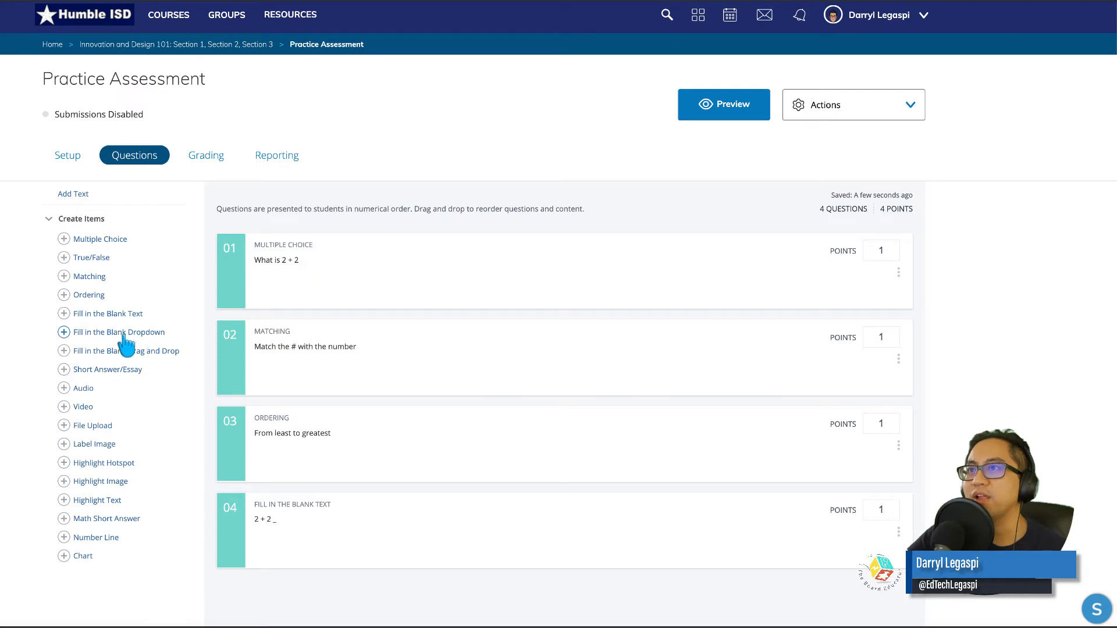
Step: Create a fill in the blank dropdown question reading "2 + 2 =" followed by a blank
left_click(123, 332)
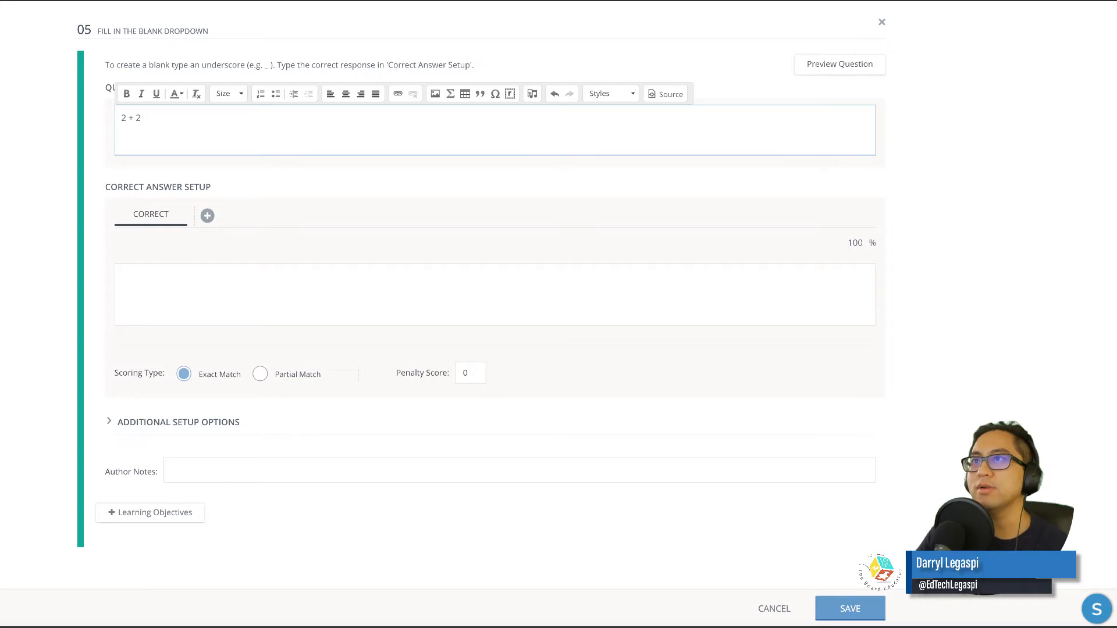
type("2 + 2 =")
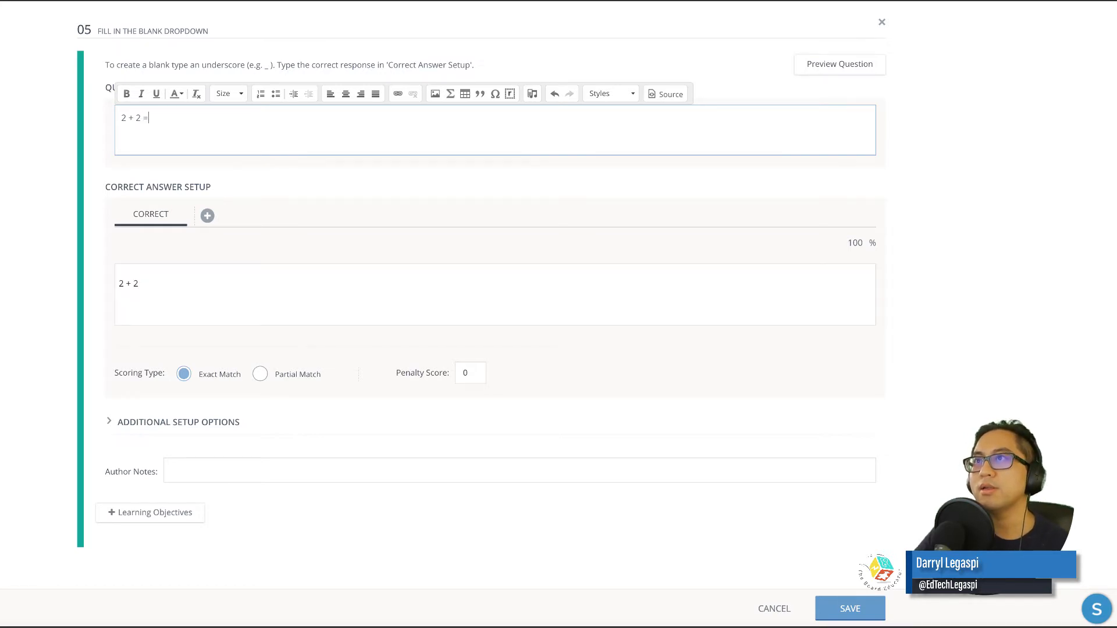
type("_")
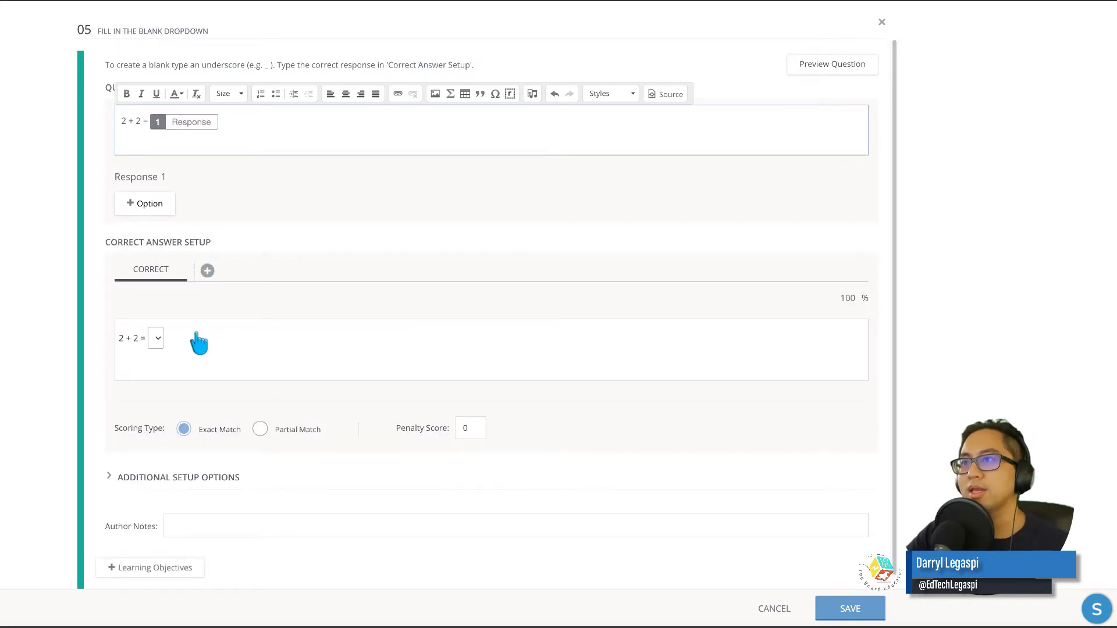
left_click(157, 341)
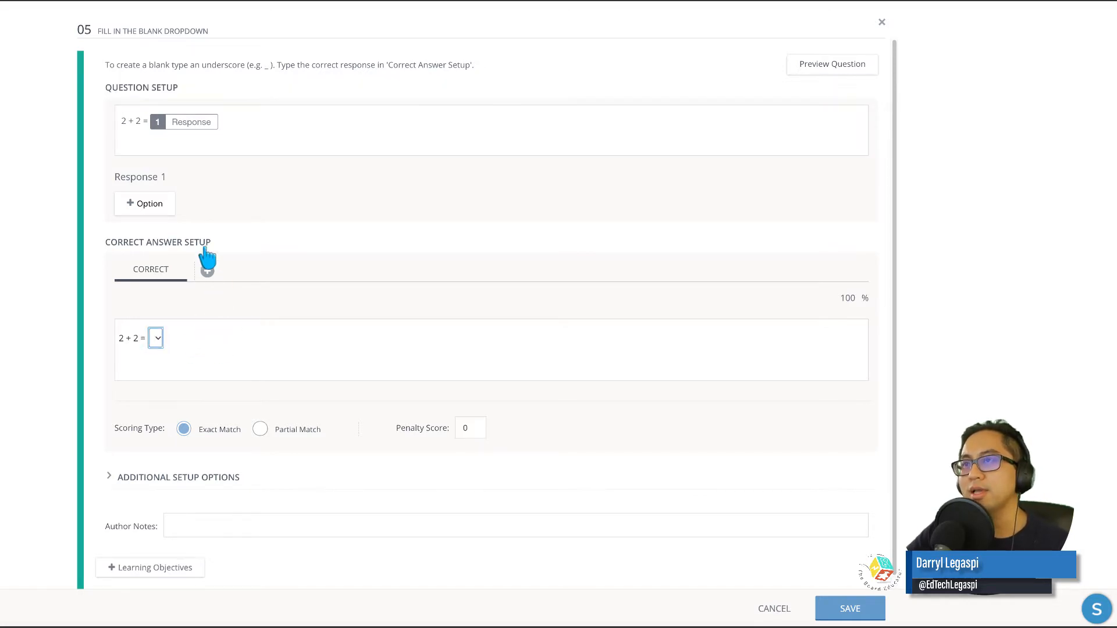
Step: Add 3, 4 and 5 as the dropdown options for the question's first response
left_click(155, 206)
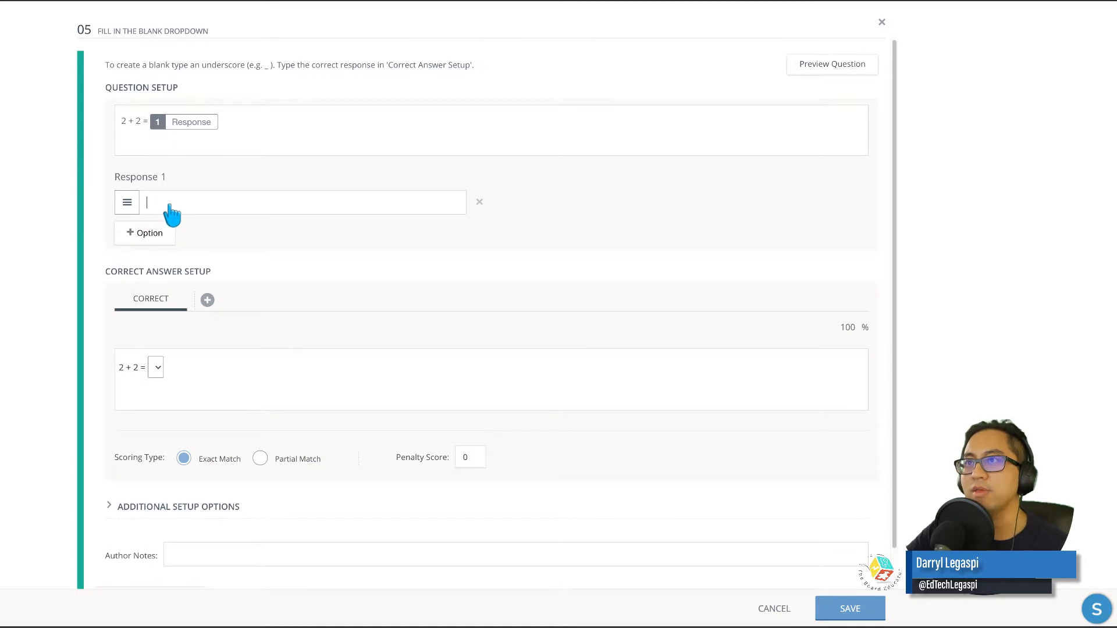
type("3")
left_click(147, 234)
type("4")
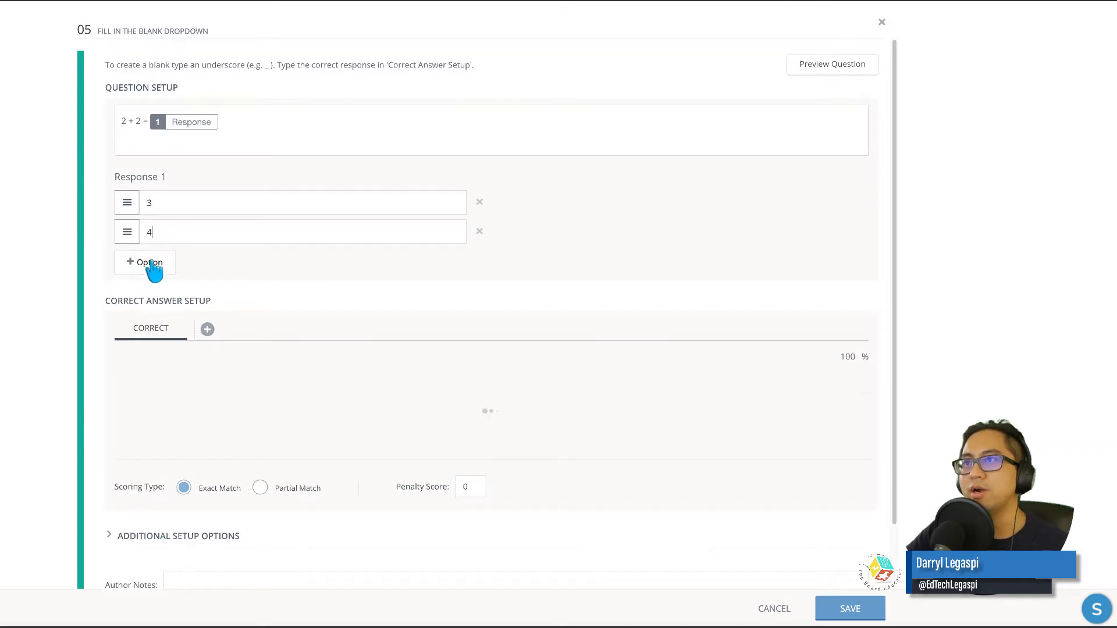
left_click(152, 264)
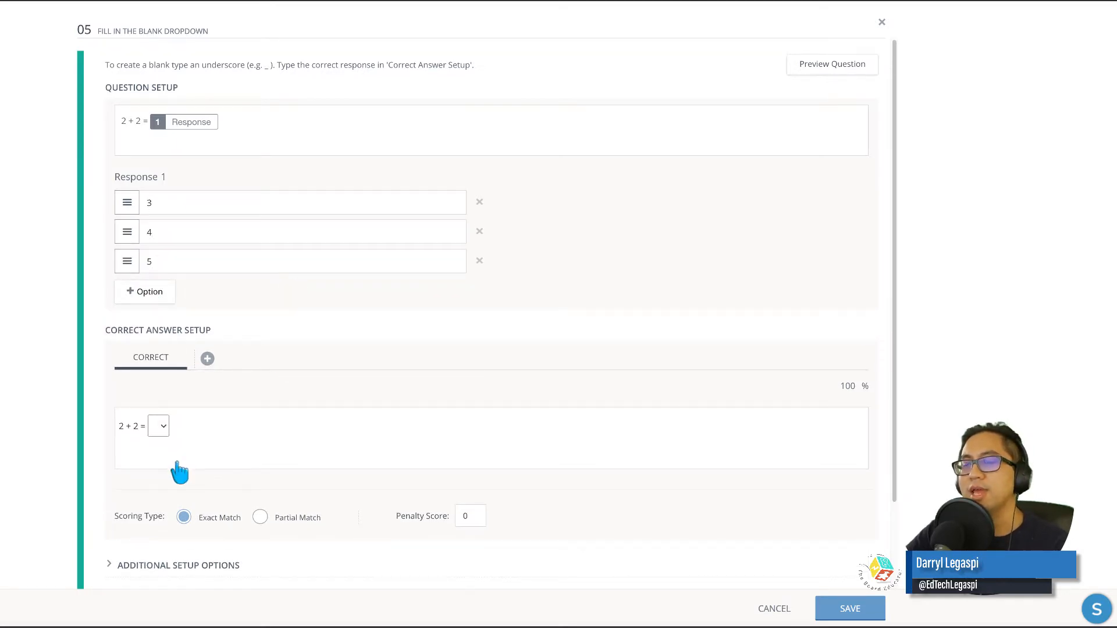
Step: Try to save the dropdown question without choosing a correct answer
left_click(163, 428)
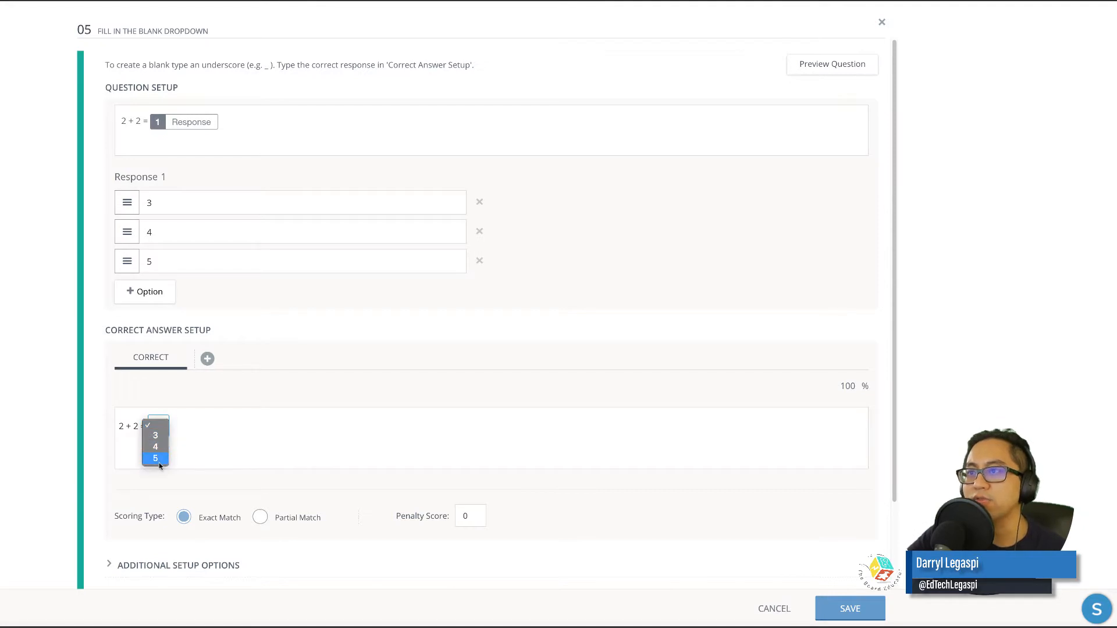
left_click(352, 370)
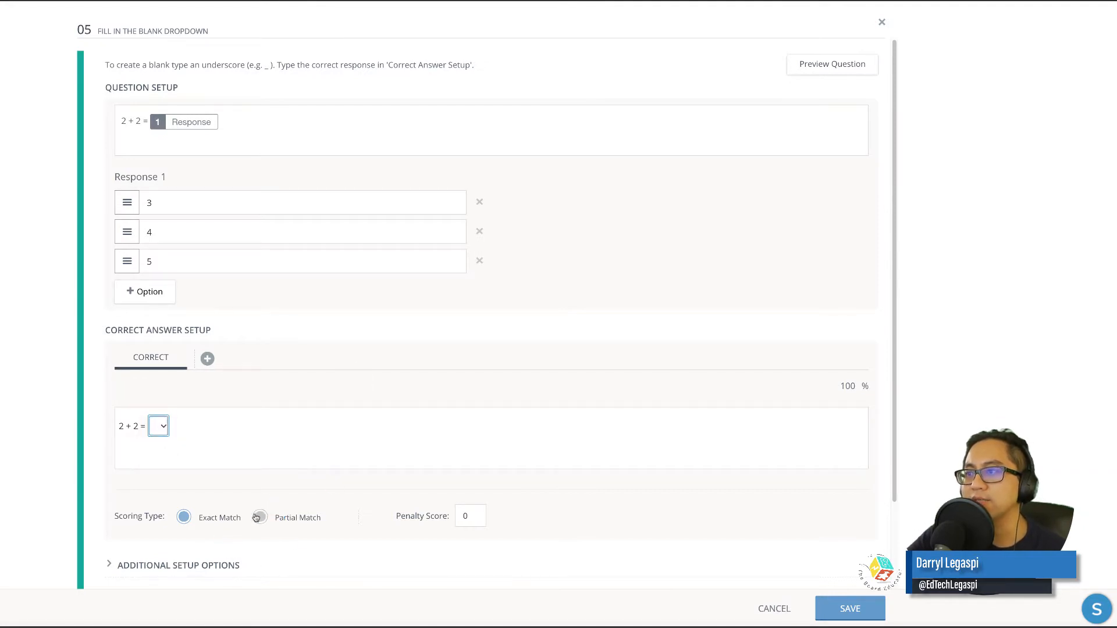
scroll(373, 542, "down", 1)
scroll(371, 533, "down", 2)
left_click(856, 609)
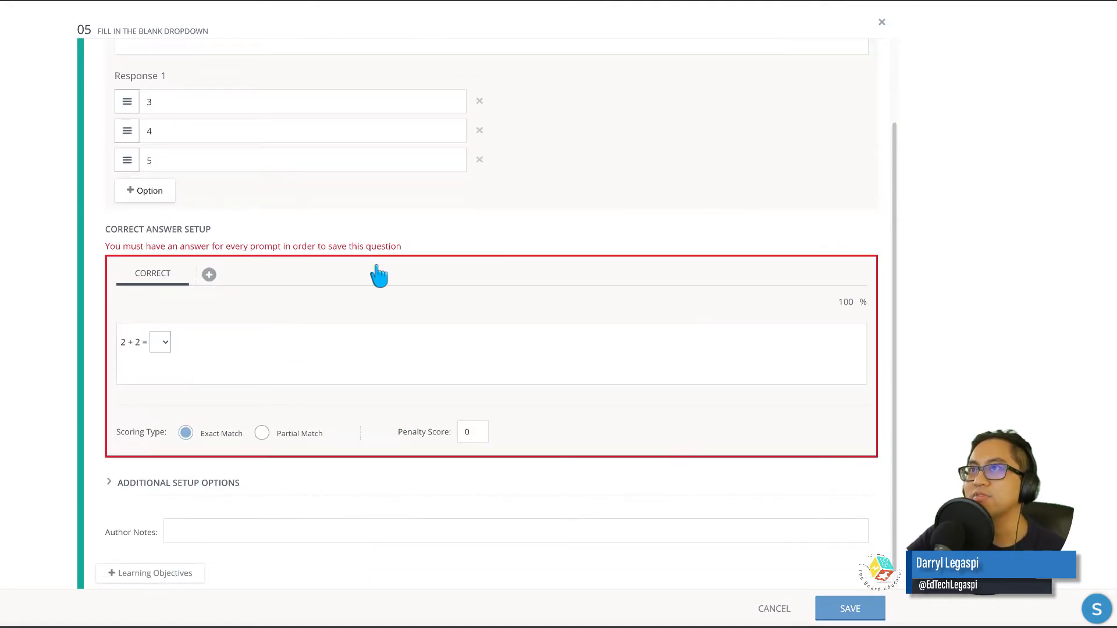
Step: Choose 4 as the dropdown question's correct answer and save the question
left_click(166, 342)
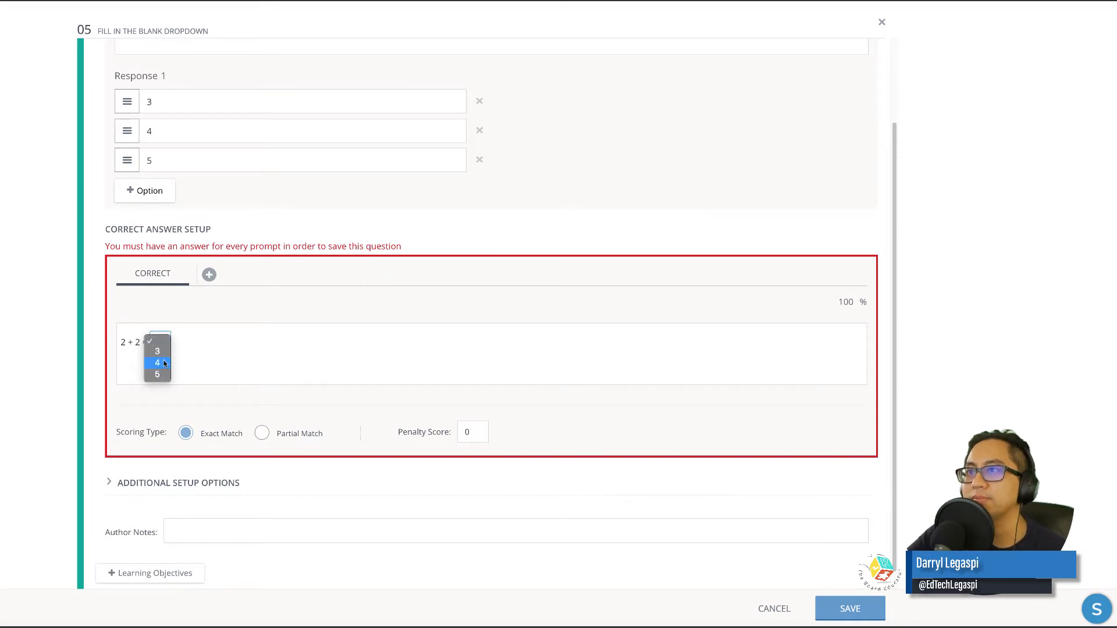
left_click(160, 363)
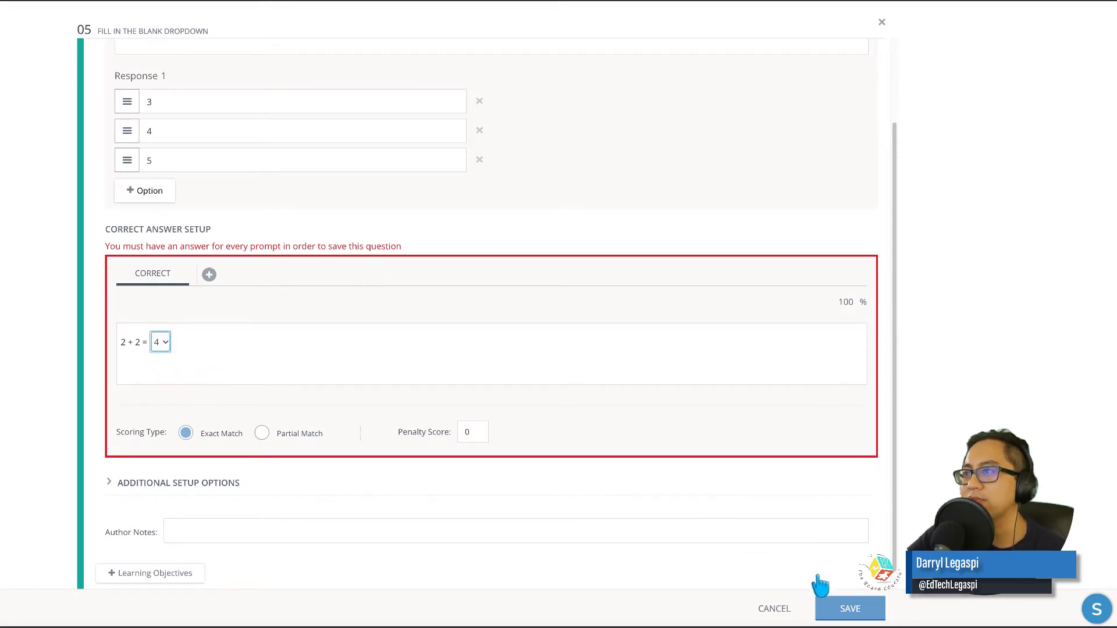
left_click(851, 608)
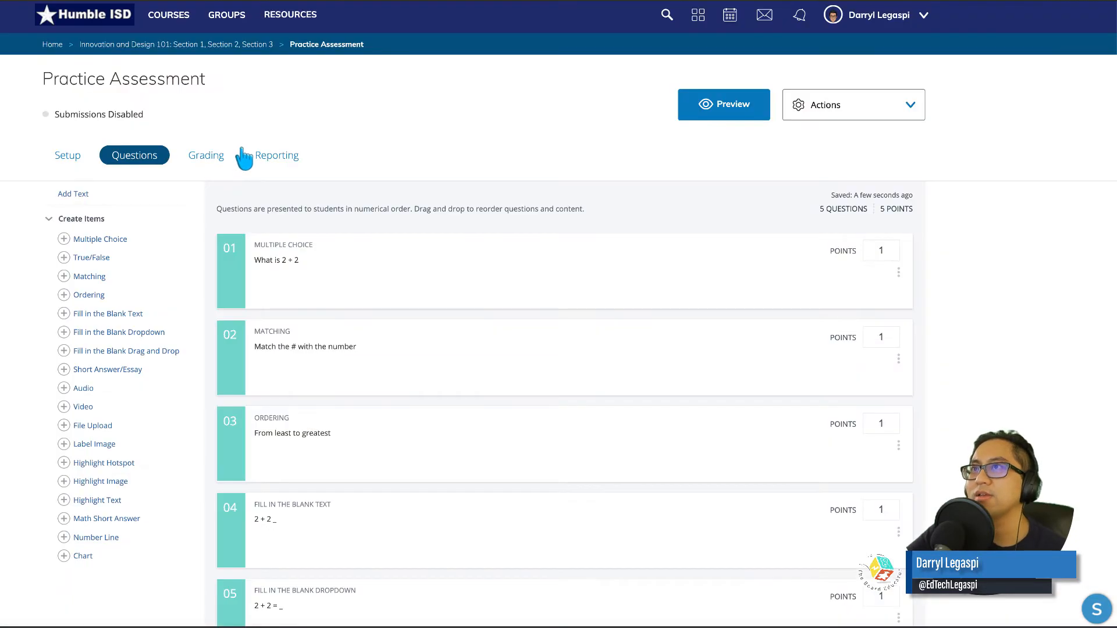
Step: Create a fill in the blank drag and drop question reading "2 + 2" followed by a blank
left_click(138, 352)
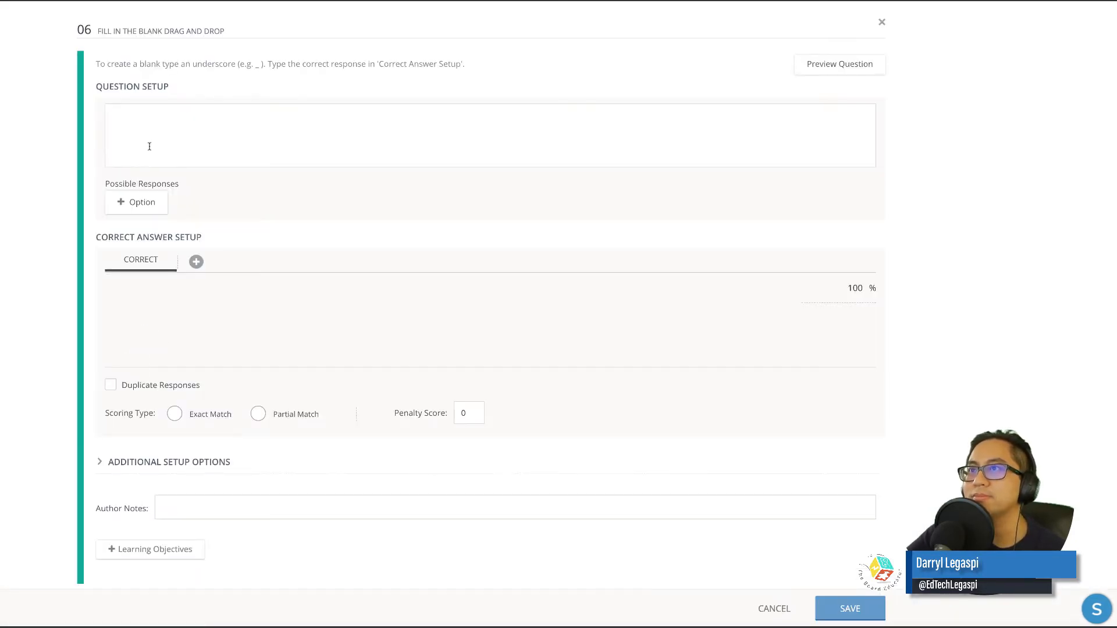
left_click(150, 147)
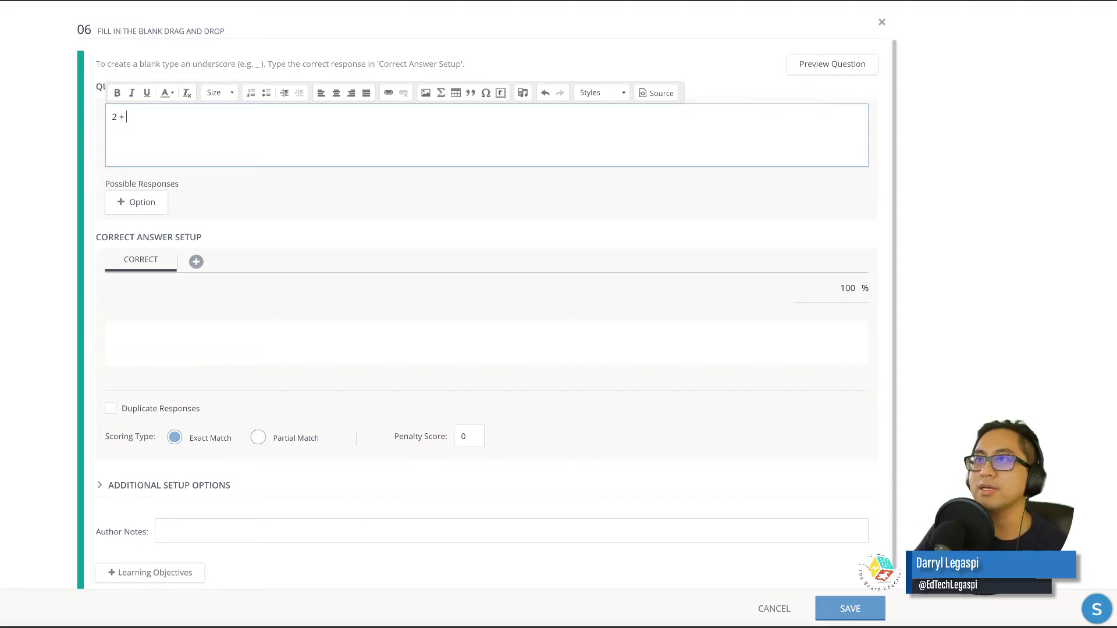
type("2 + 2 _")
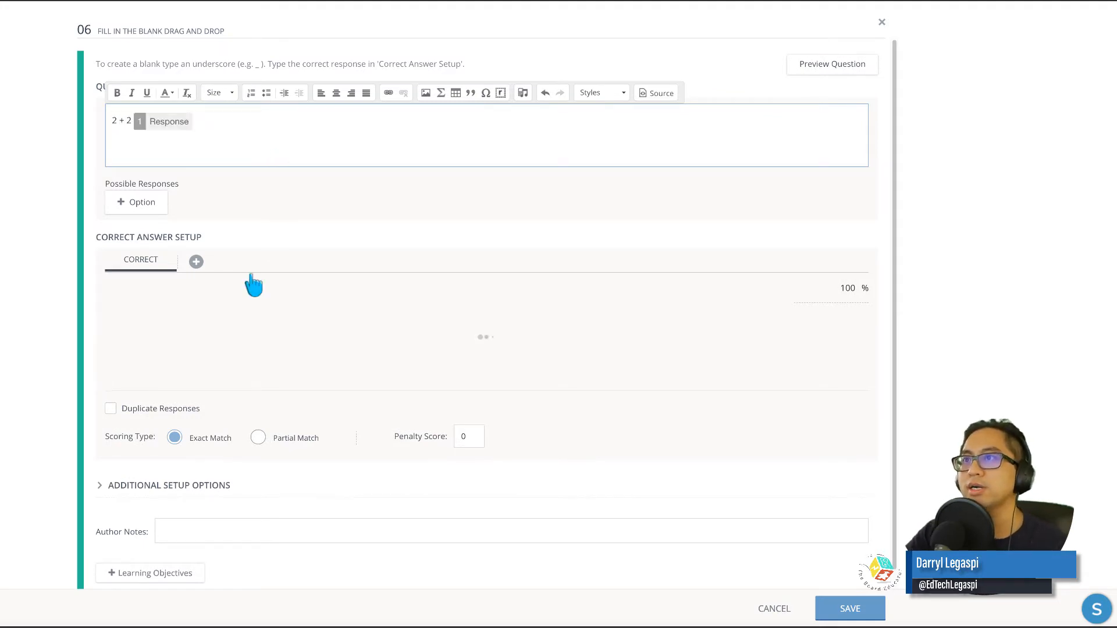
left_click(215, 382)
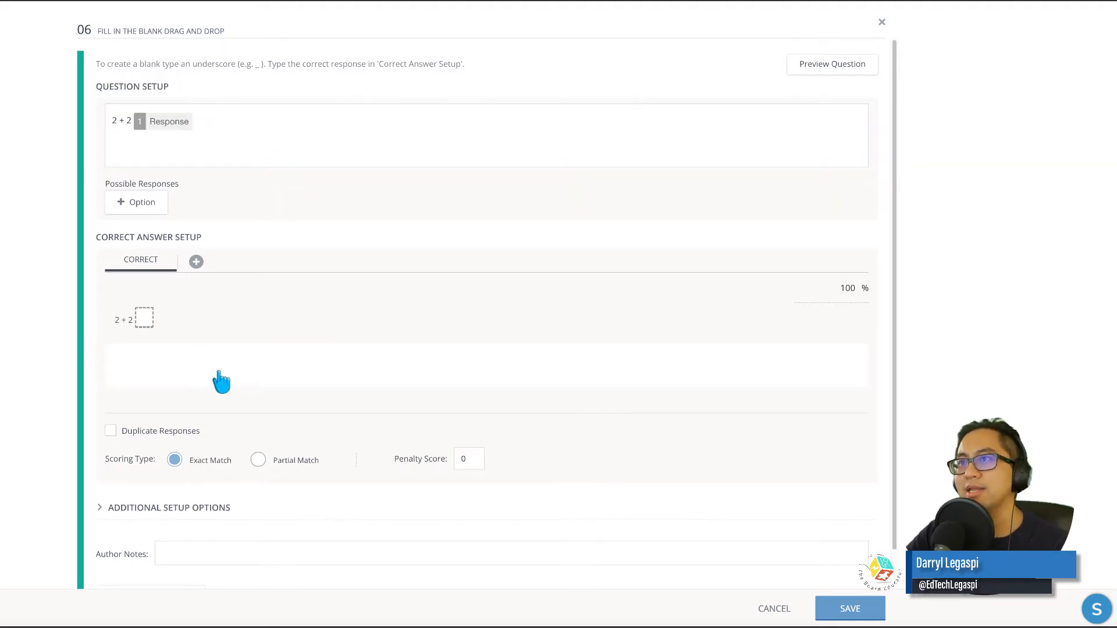
Step: Add 3, 4, 5 and 6 as the possible responses and remove the extra empty option
left_click(142, 208)
left_click(160, 205)
type("3")
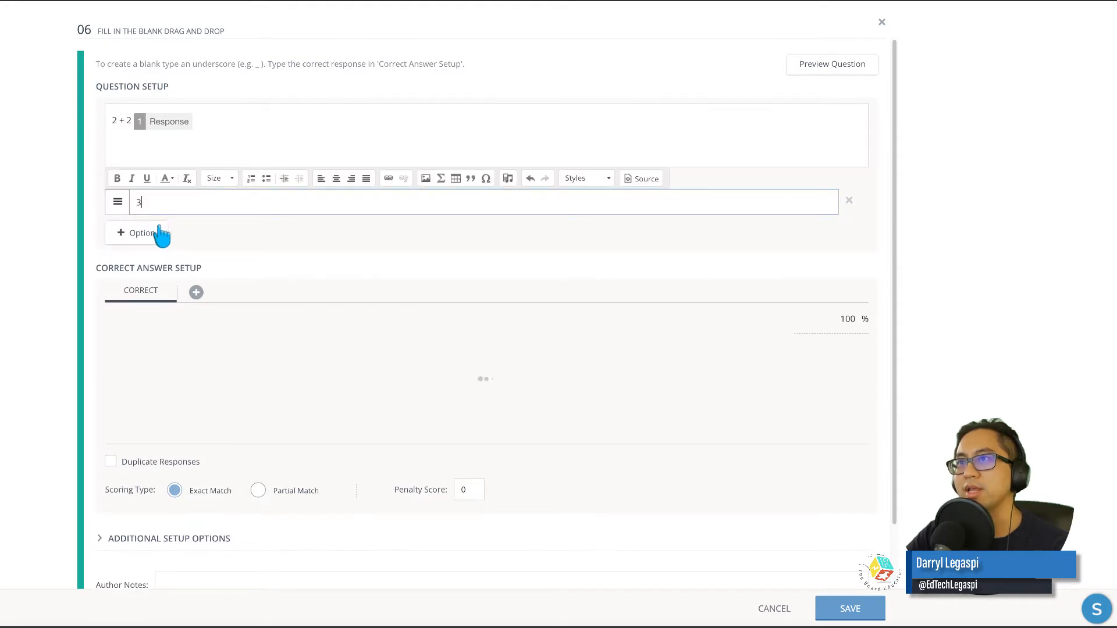
left_click(157, 233)
left_click(157, 232)
type("4")
left_click(150, 265)
type("5")
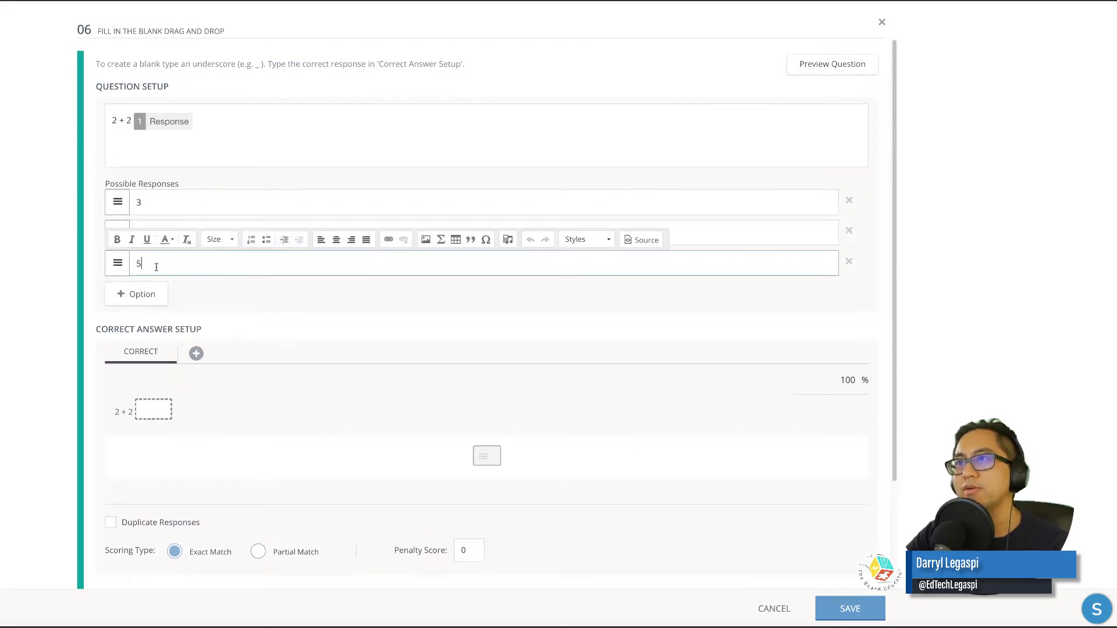
left_click(142, 294)
left_click(152, 291)
type("6")
left_click(142, 325)
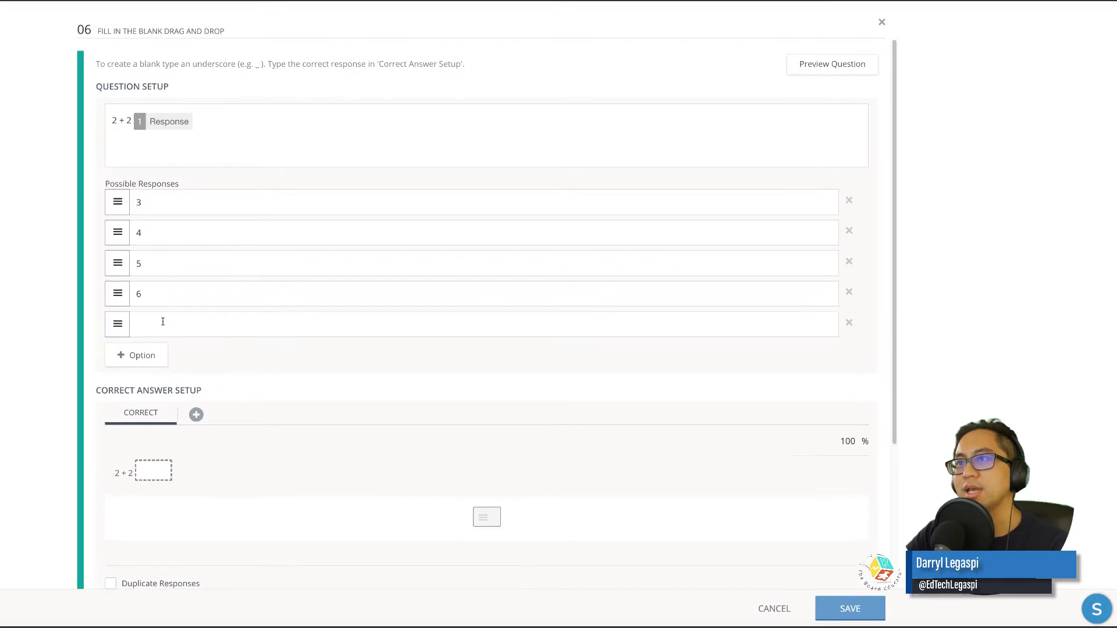
left_click(849, 322)
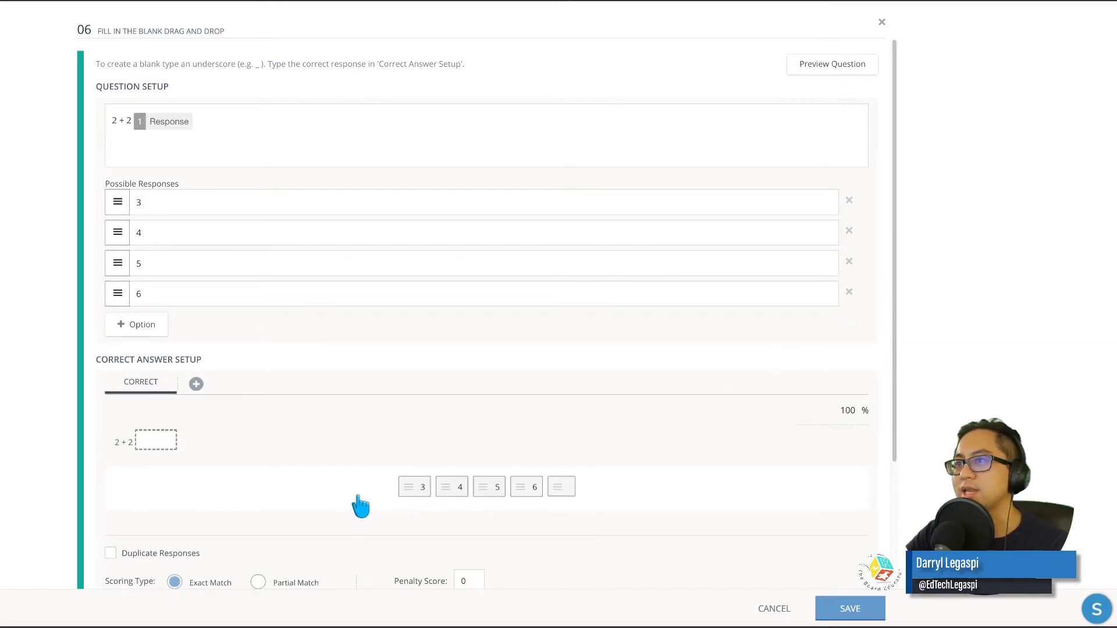
Step: Place response 4 in the blank as the drag and drop question's correct answer
left_click_drag(482, 493, 165, 444)
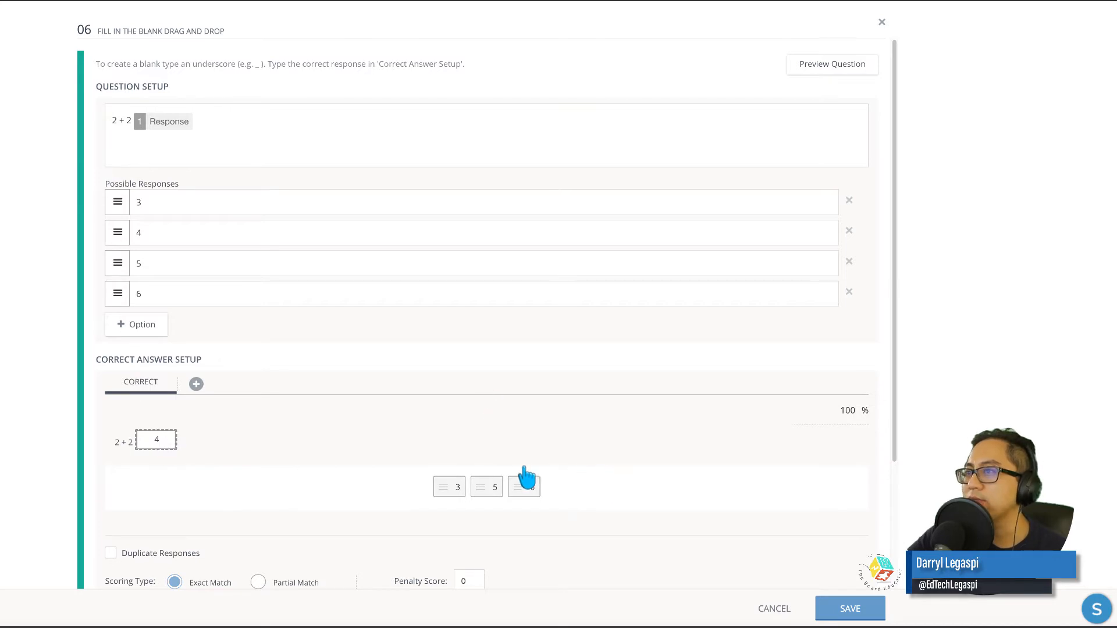
scroll(523, 475, "down", 2)
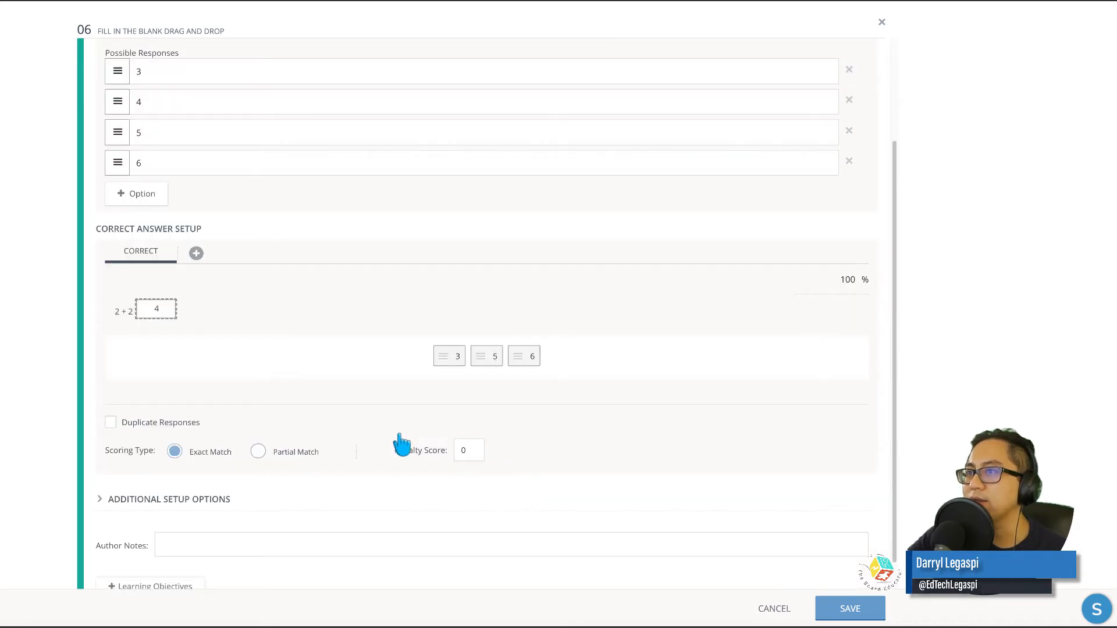
Step: Save the drag and drop question and start a new Short Answer/Essay question
left_click(844, 609)
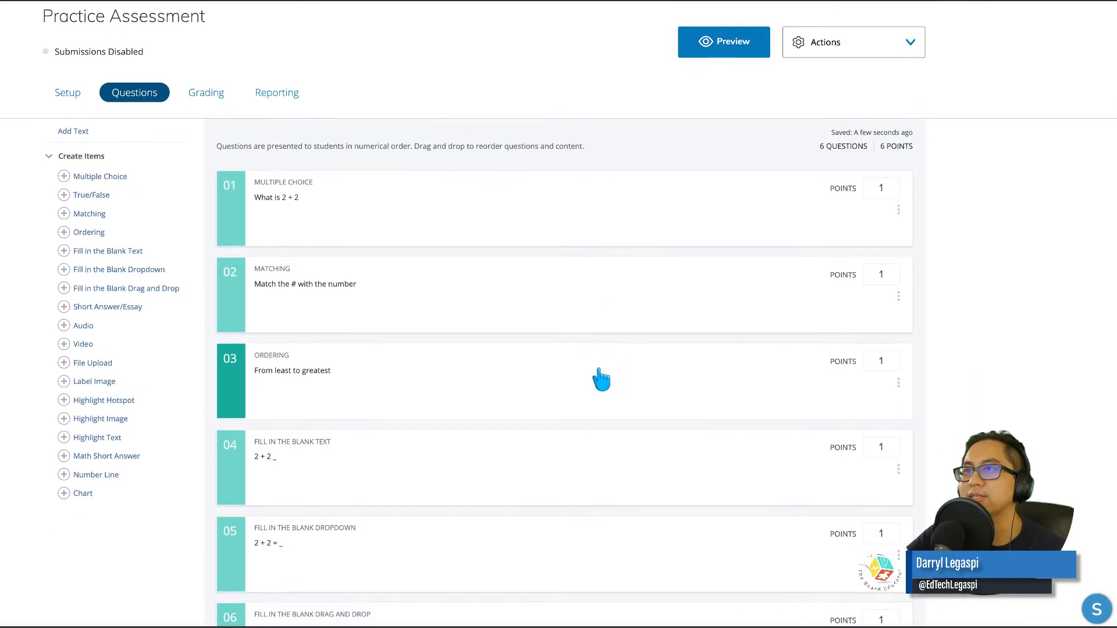
scroll(601, 379, "down", 2)
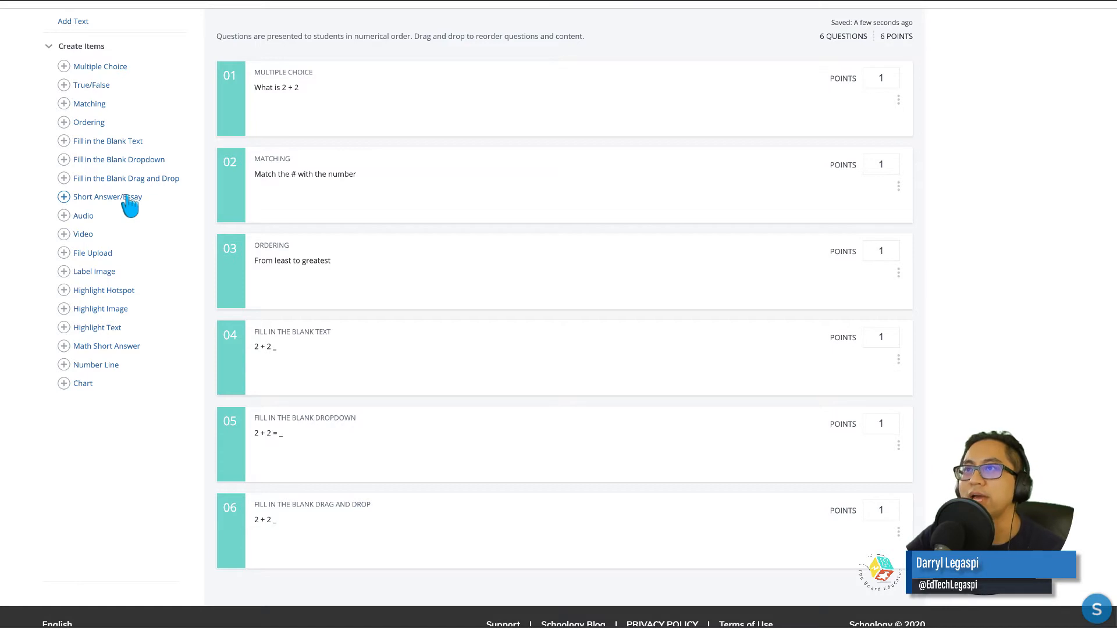
left_click(128, 198)
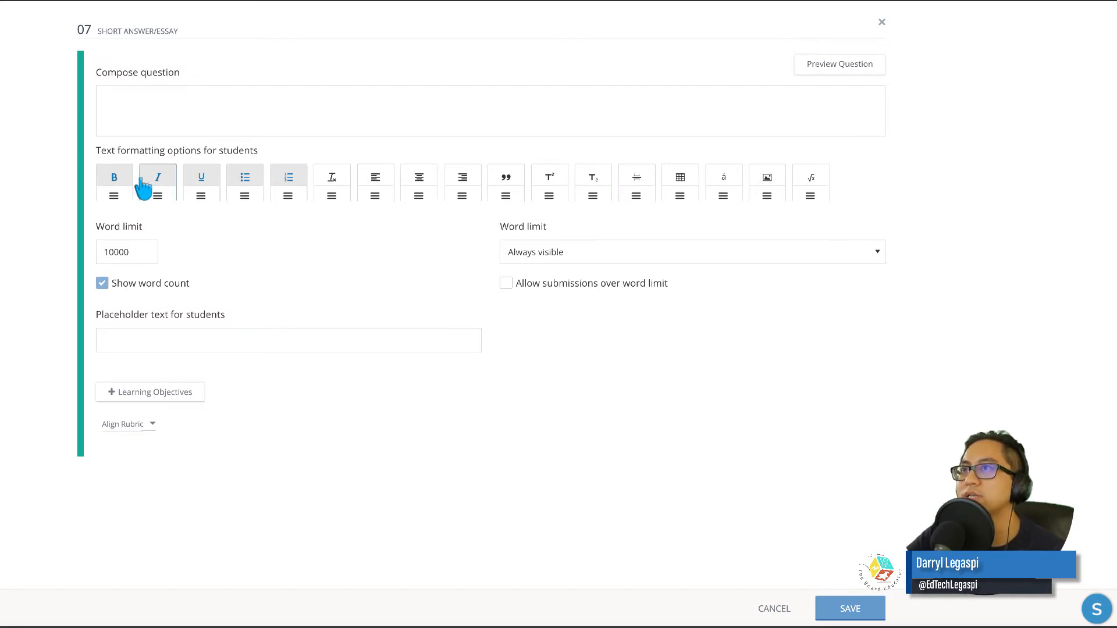
Step: Enable all remaining student formatting options: clear formatting, alignments, quote, superscript, subscript, strikethrough, table, special characters, image and formula
left_click(331, 179)
left_click(375, 179)
left_click(419, 179)
left_click(465, 181)
left_click(503, 185)
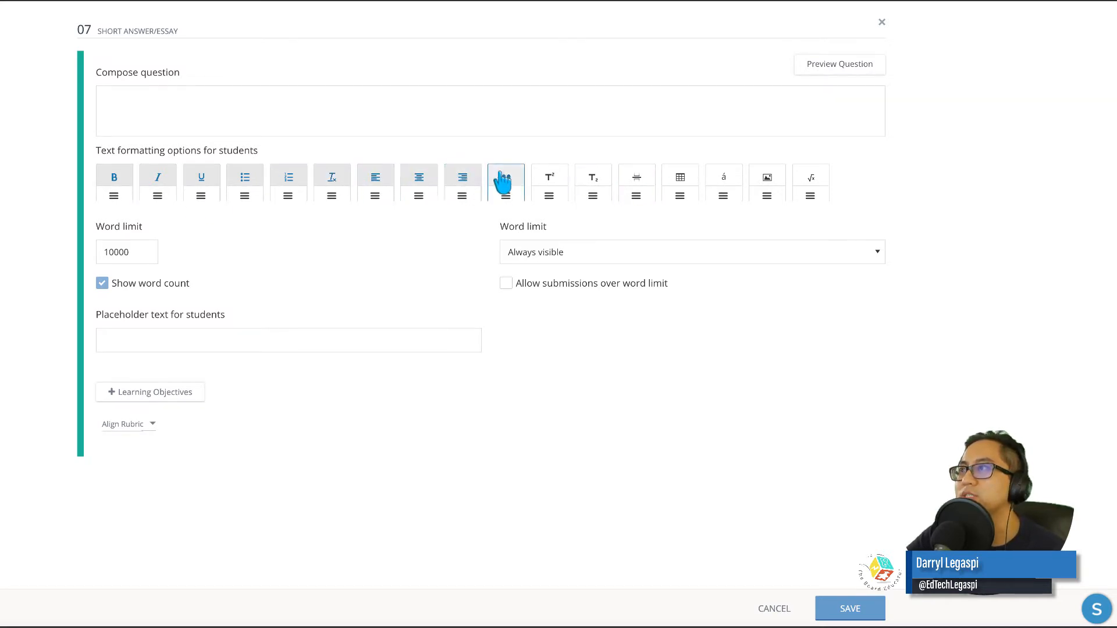
left_click(644, 181)
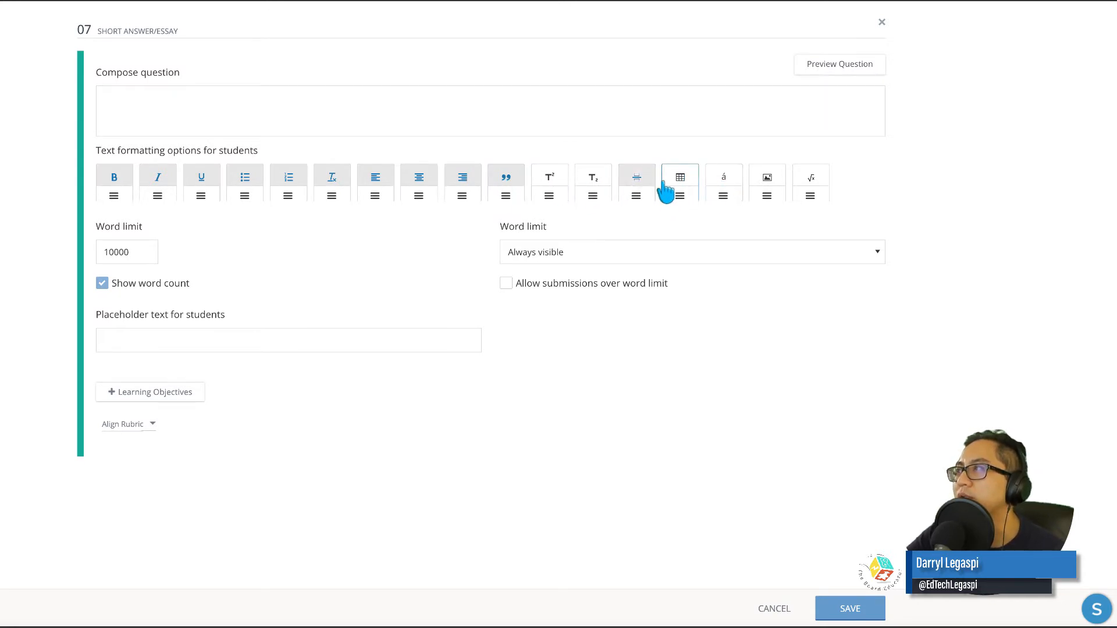
left_click(728, 186)
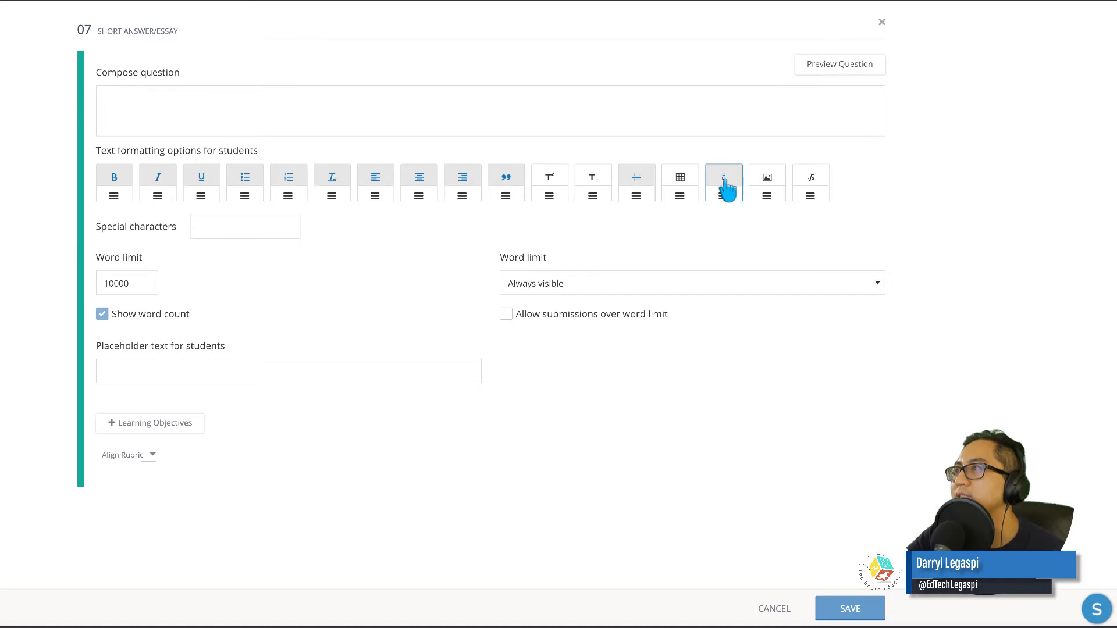
left_click(815, 186)
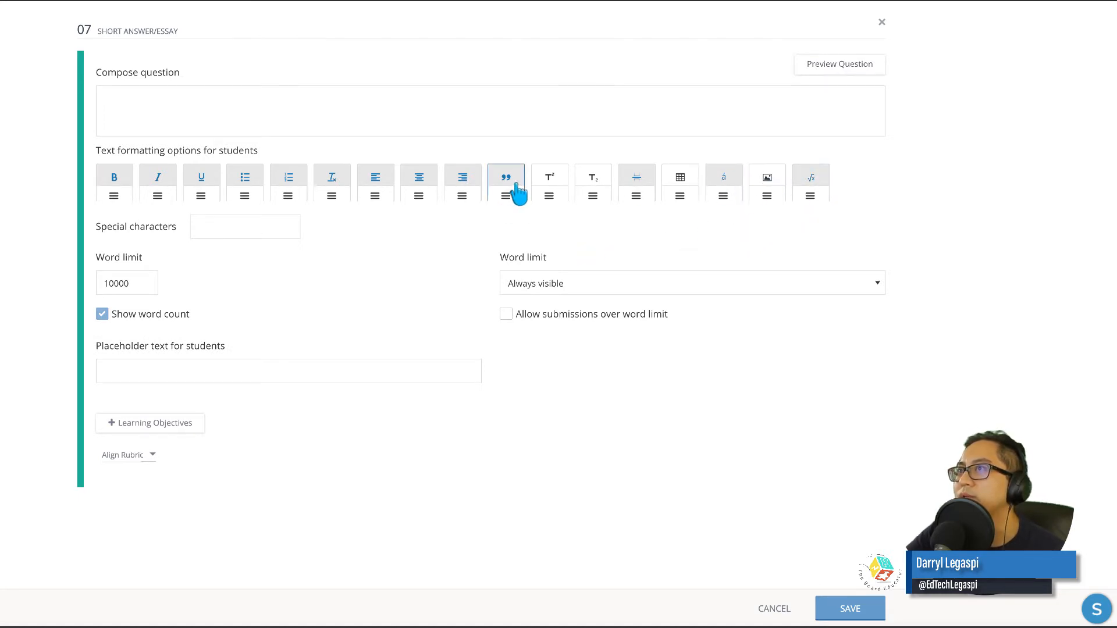
left_click(508, 196)
left_click(509, 184)
left_click(769, 184)
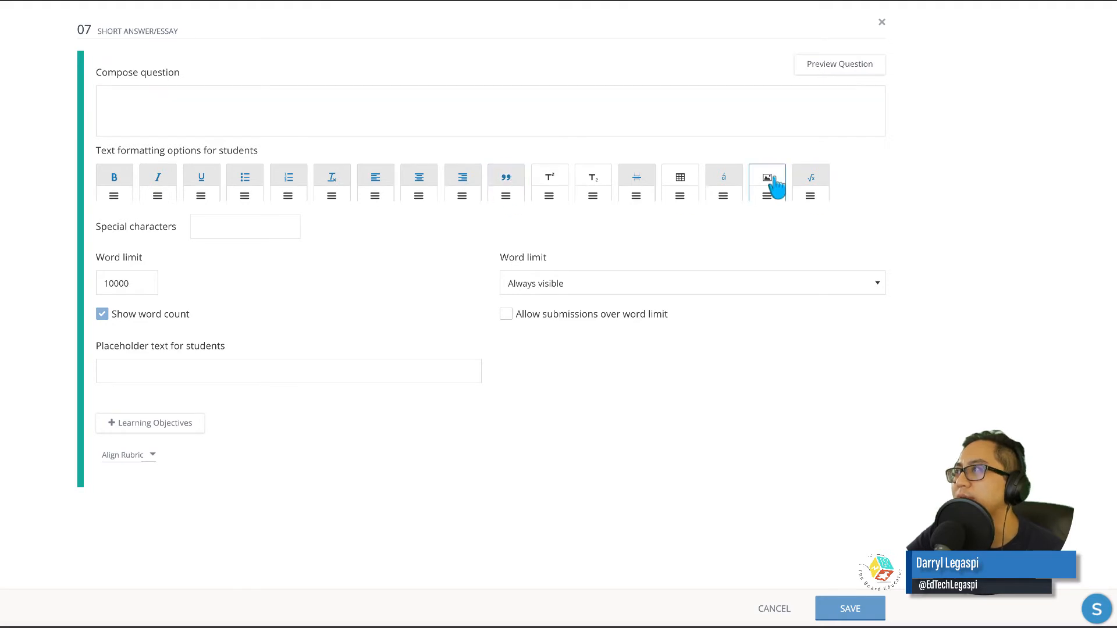
left_click(680, 182)
left_click(592, 181)
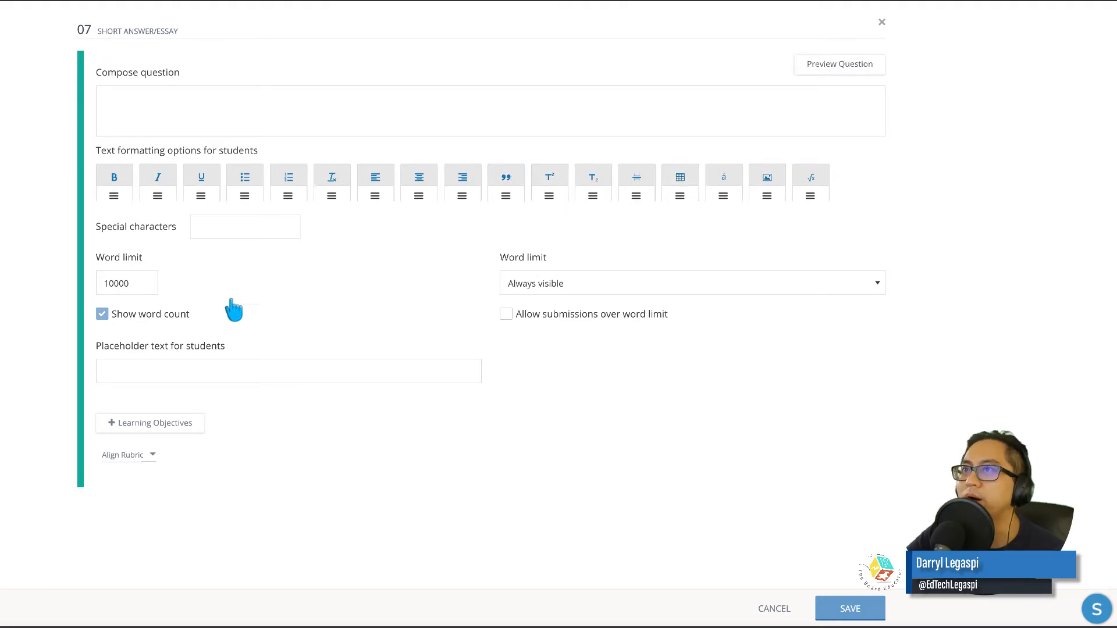
Step: Enter "What is the meaning of life?" as the essay question, then preview and save it
left_click(181, 115)
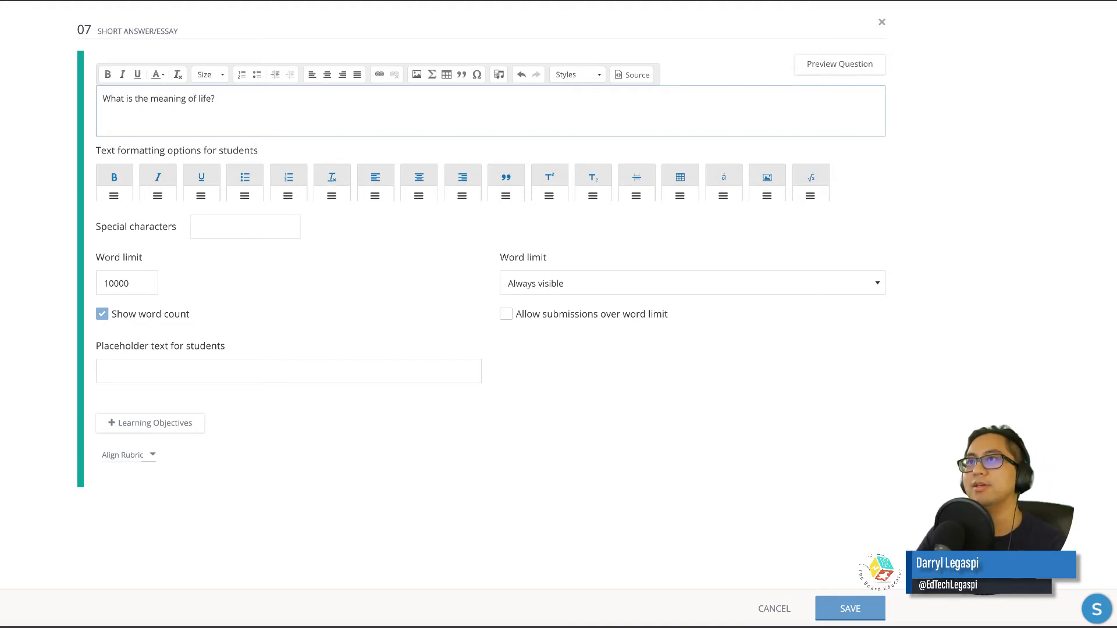
left_click(828, 428)
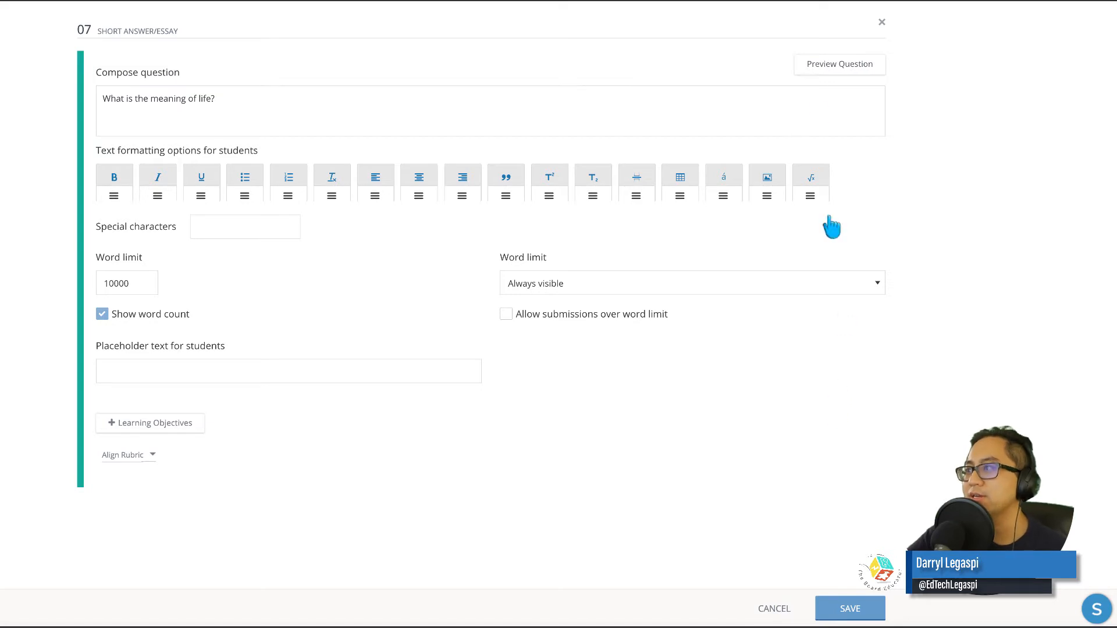
left_click(840, 66)
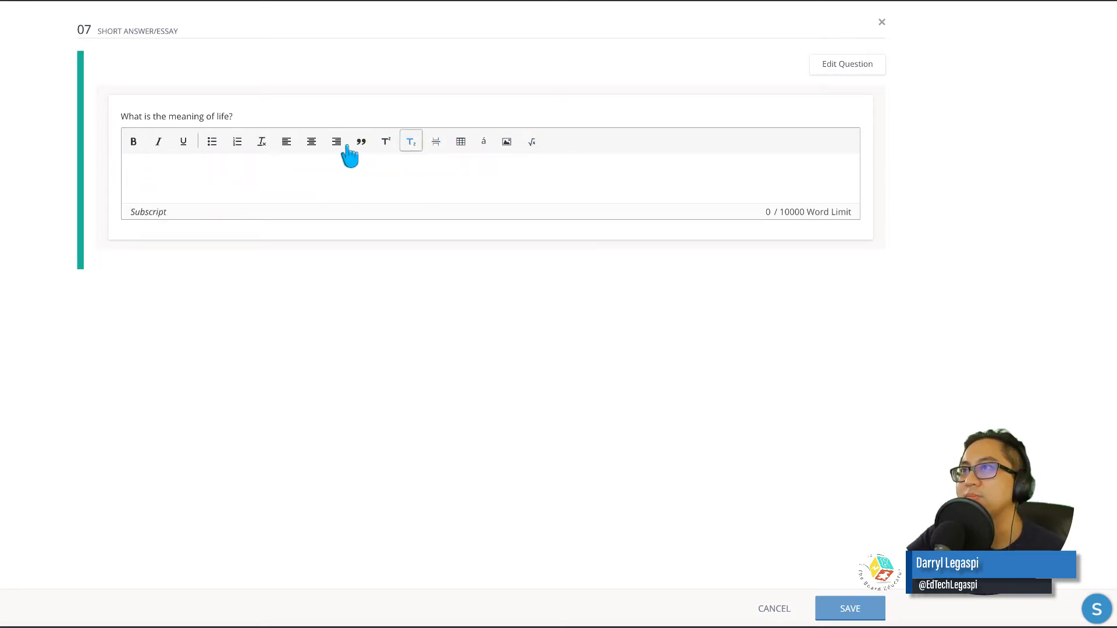
left_click(858, 77)
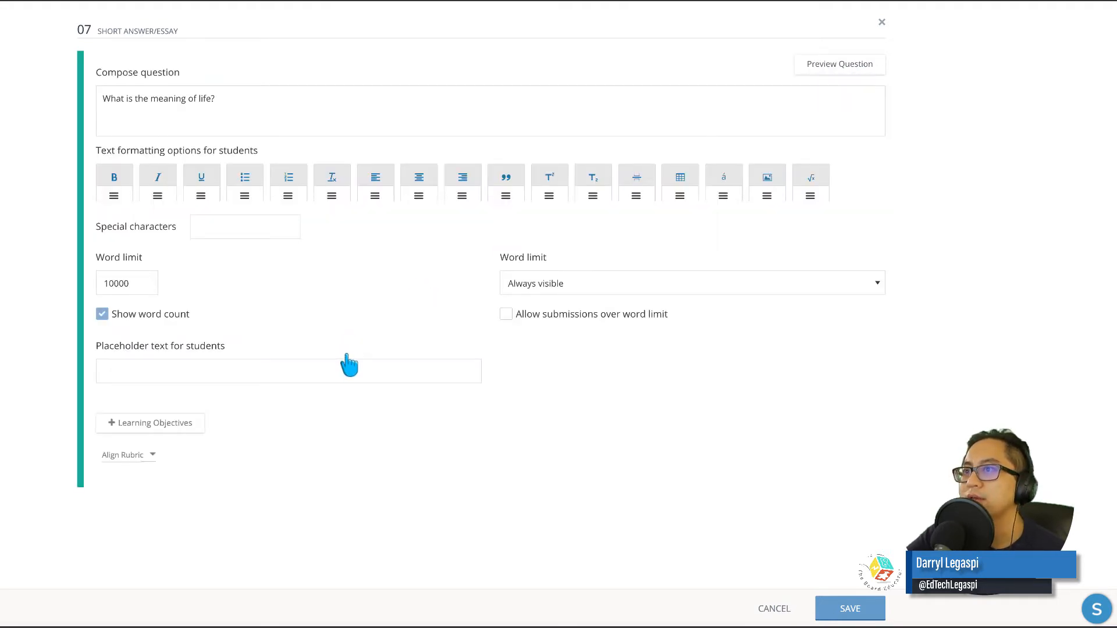
left_click(858, 609)
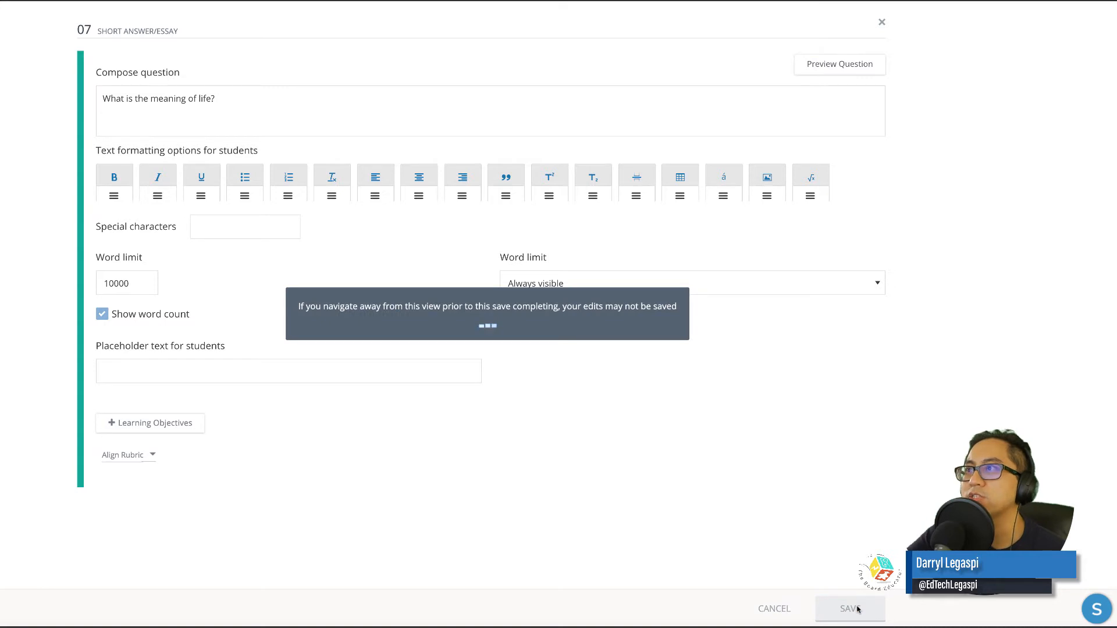
Step: Create an audio question reading "Record your rap about the scientific method.", then preview and save it
scroll(410, 214, "down", 2)
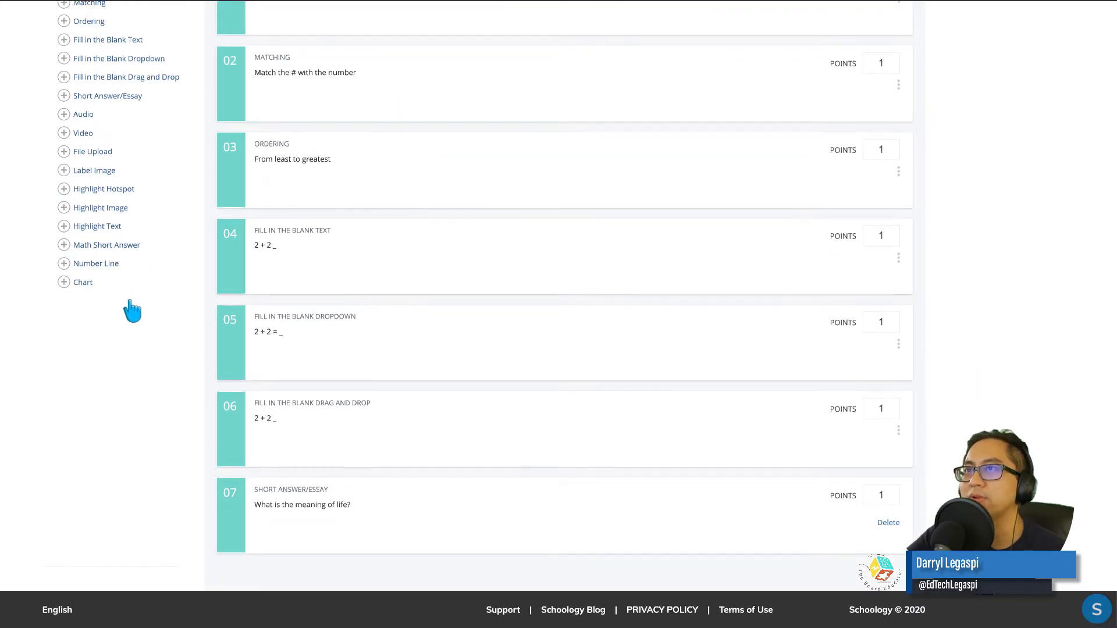
scroll(129, 301, "up", 1)
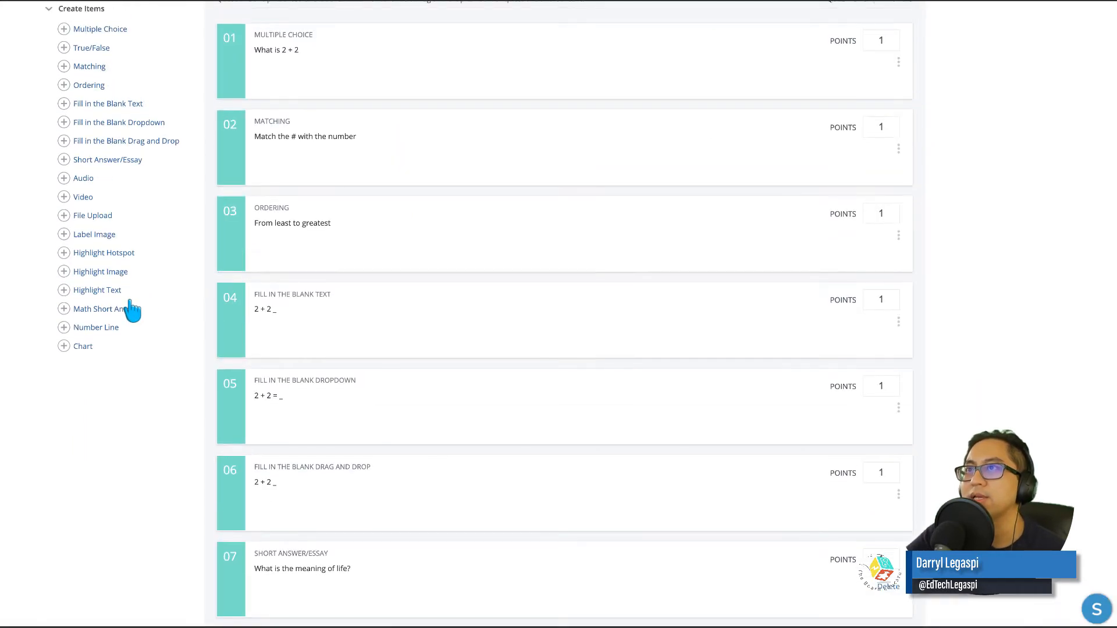
left_click(87, 177)
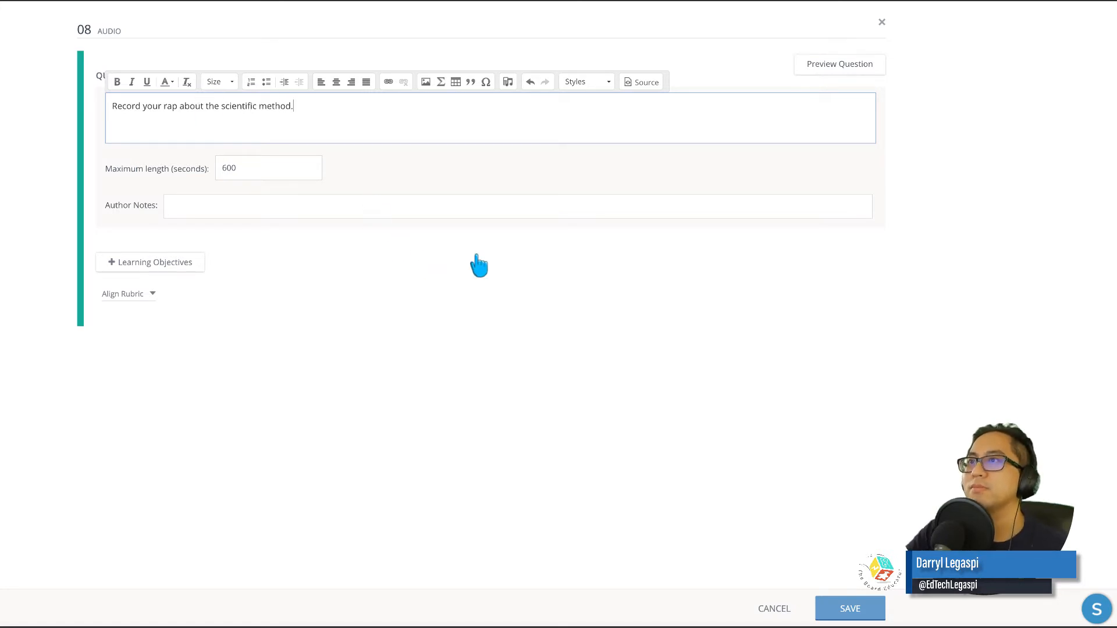
left_click(841, 65)
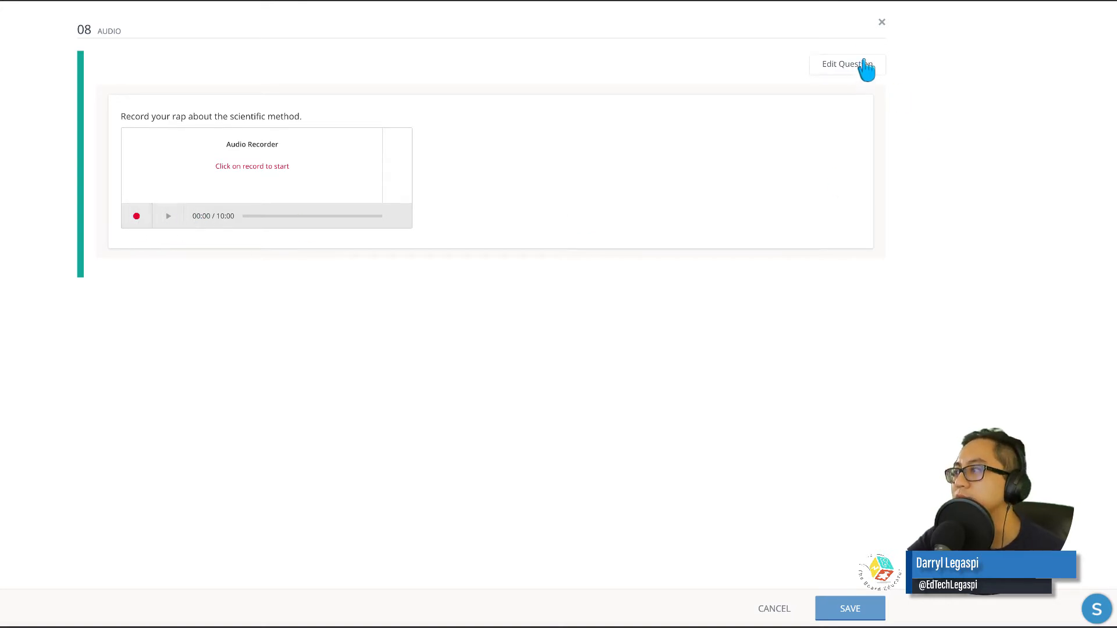
left_click(850, 608)
Step: Create a video question reading "Perform your rap about the scientific method.", then preview and save it
scroll(399, 264, "down", 3)
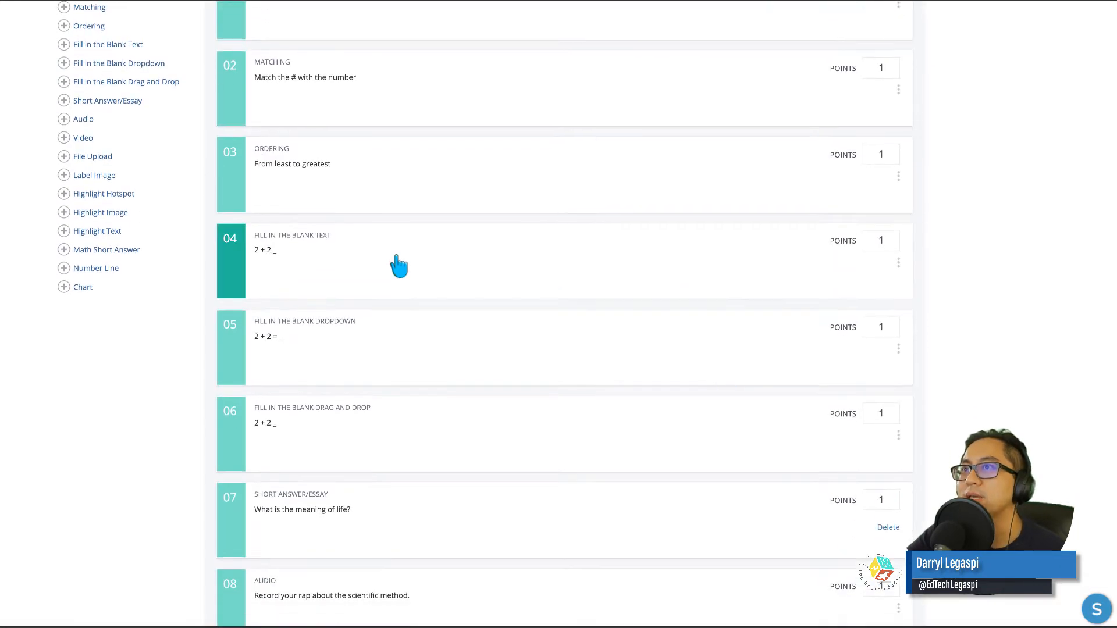
scroll(301, 266, "up", 2)
left_click(86, 161)
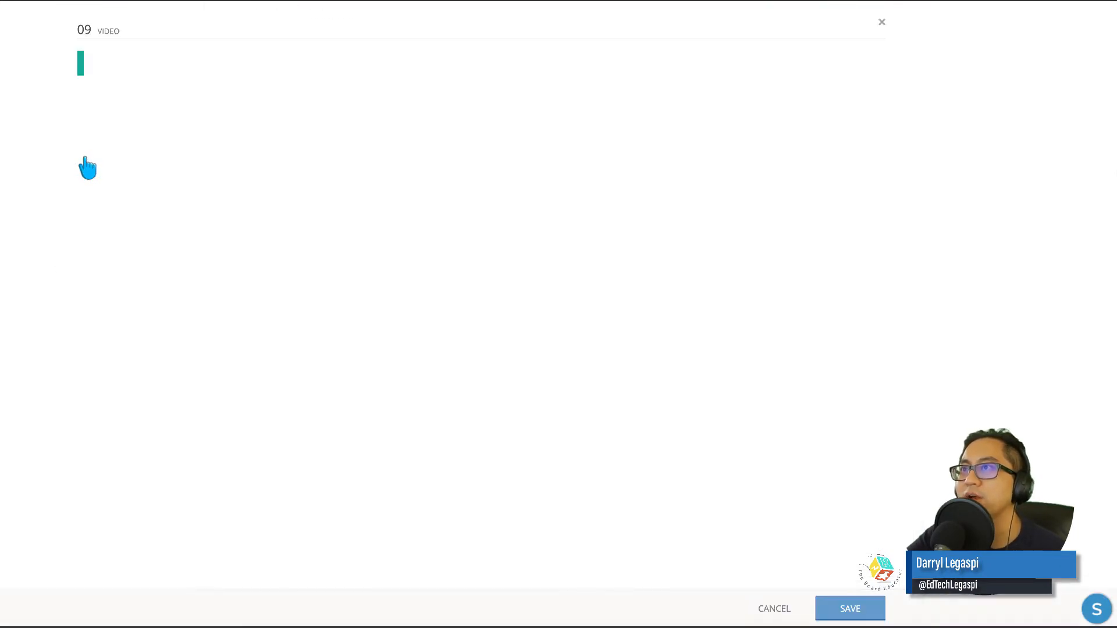
left_click(163, 114)
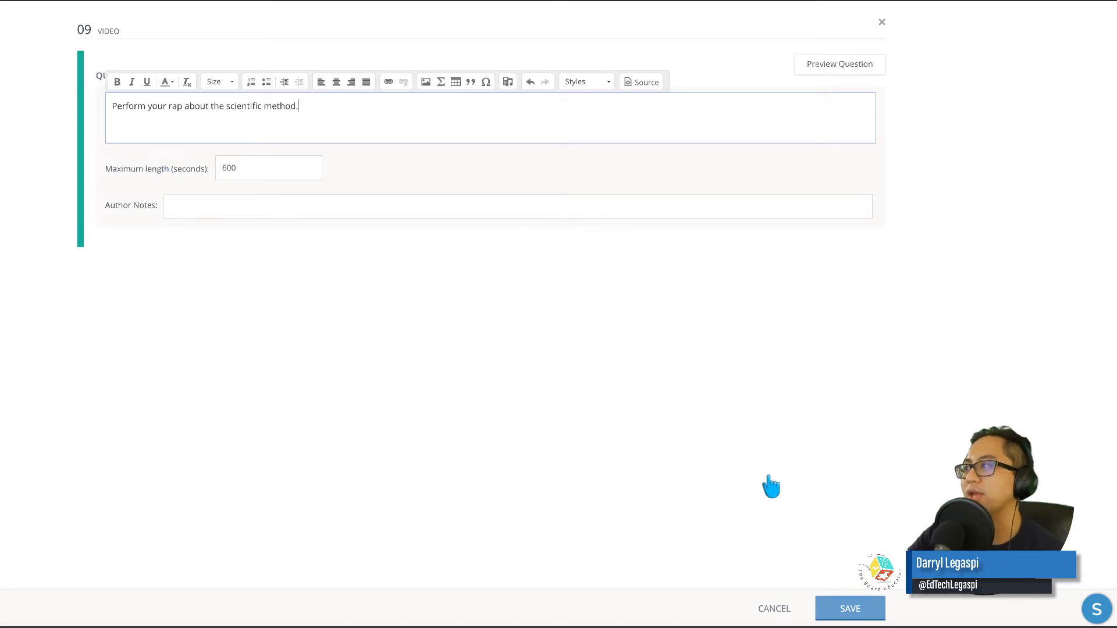
left_click(825, 73)
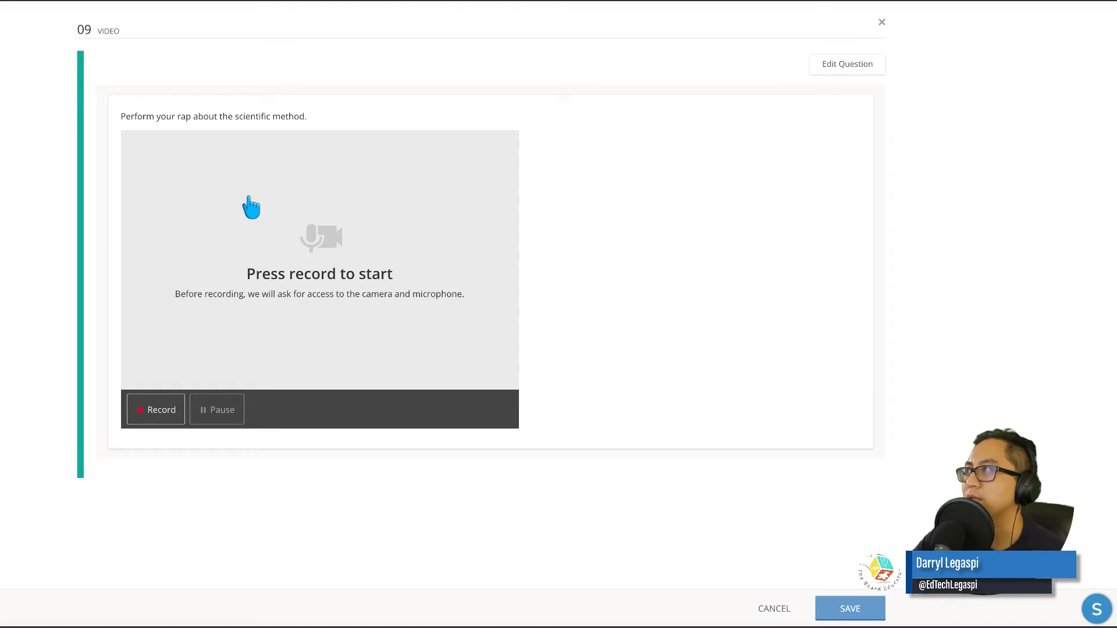
left_click(844, 607)
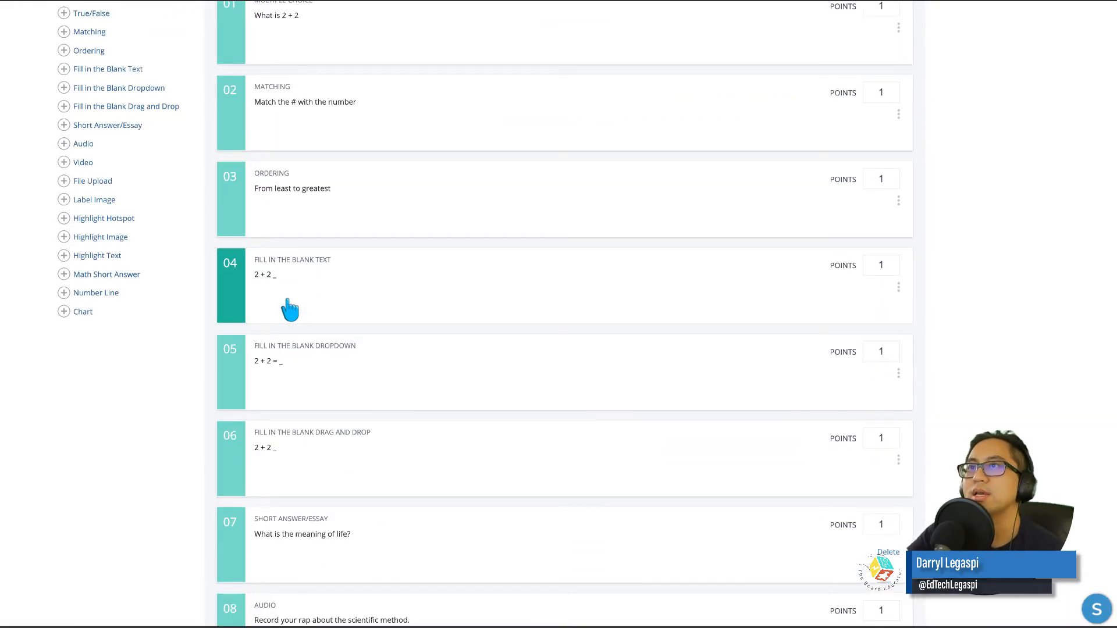
left_click(92, 253)
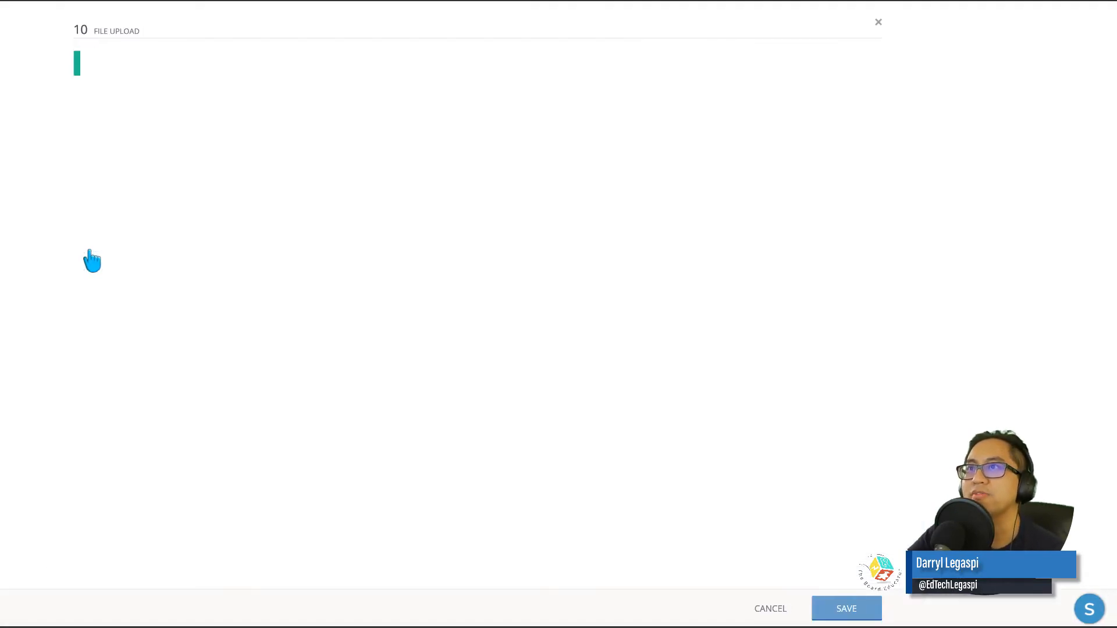
left_click(199, 120)
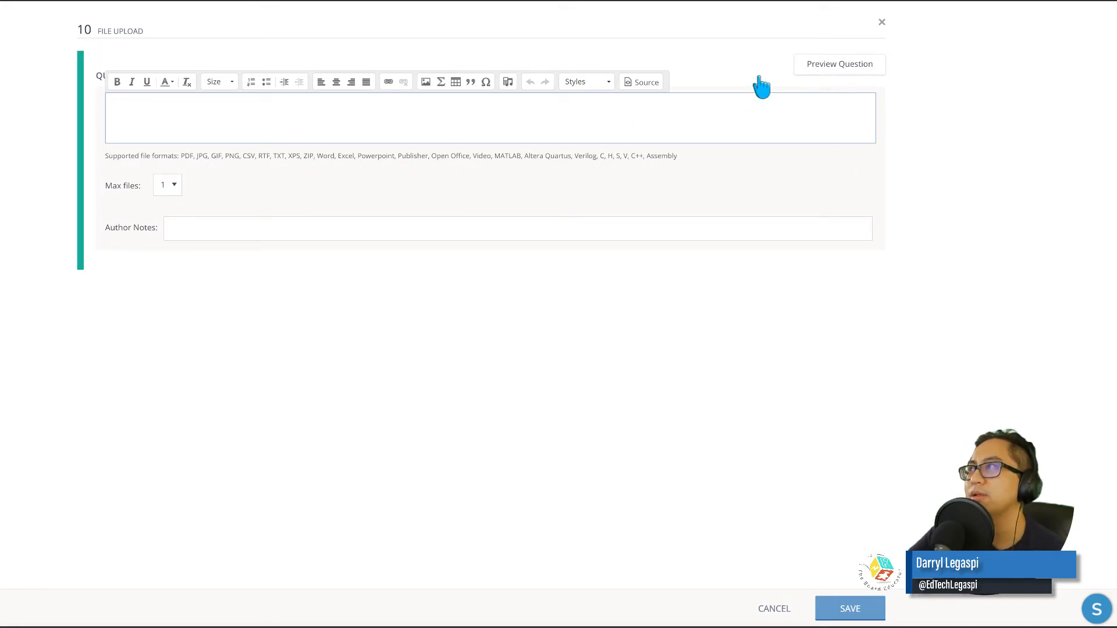
left_click(883, 23)
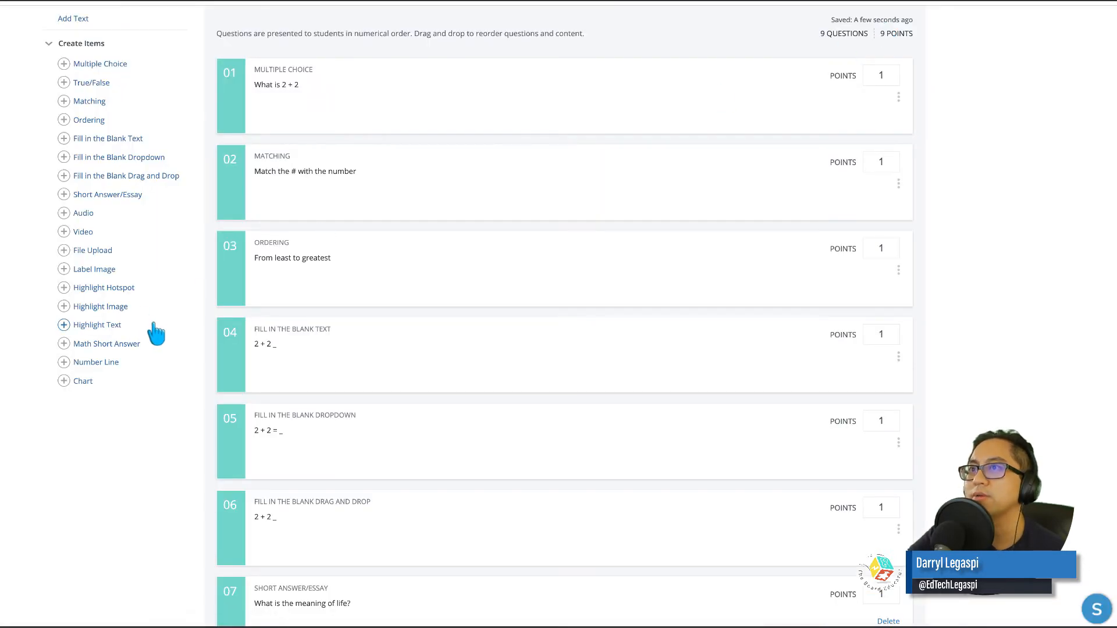
Step: Create a label image question using the animal-cell PNG from the Desktop, with the prompt "Label the parts of the cell."
left_click(94, 270)
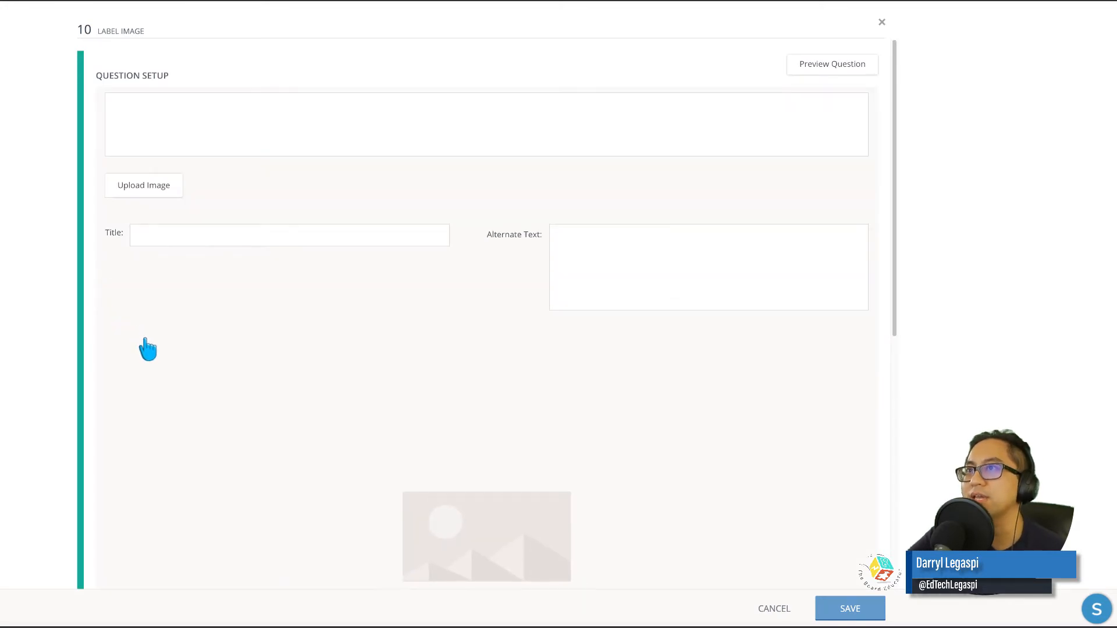
scroll(192, 364, "down", 5)
scroll(317, 386, "down", 2)
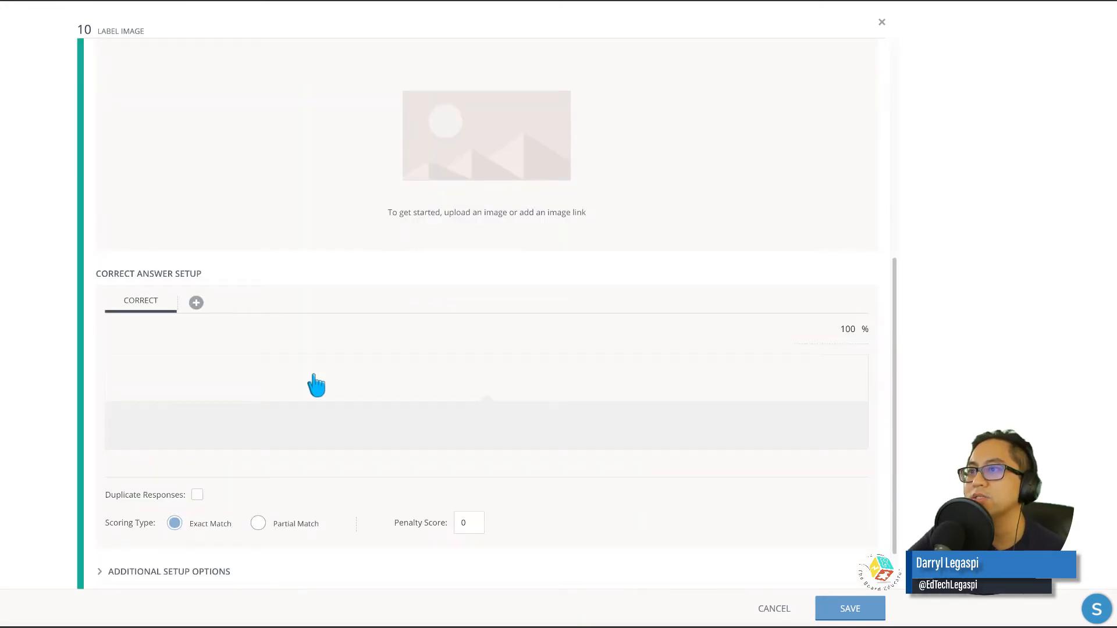
scroll(317, 385, "up", 7)
left_click(164, 196)
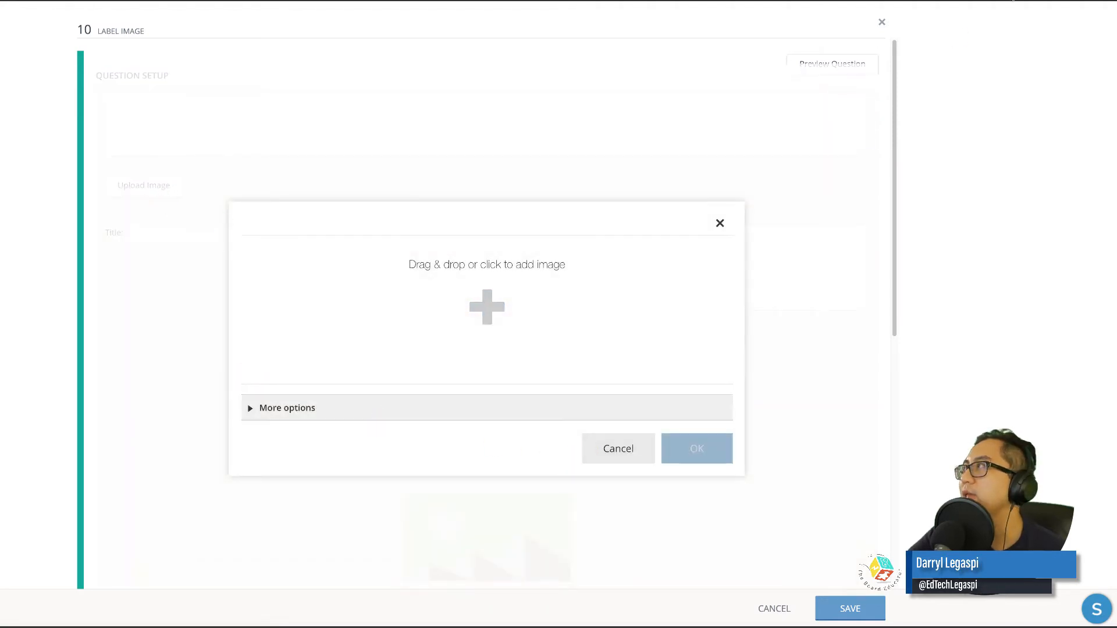
left_click(487, 318)
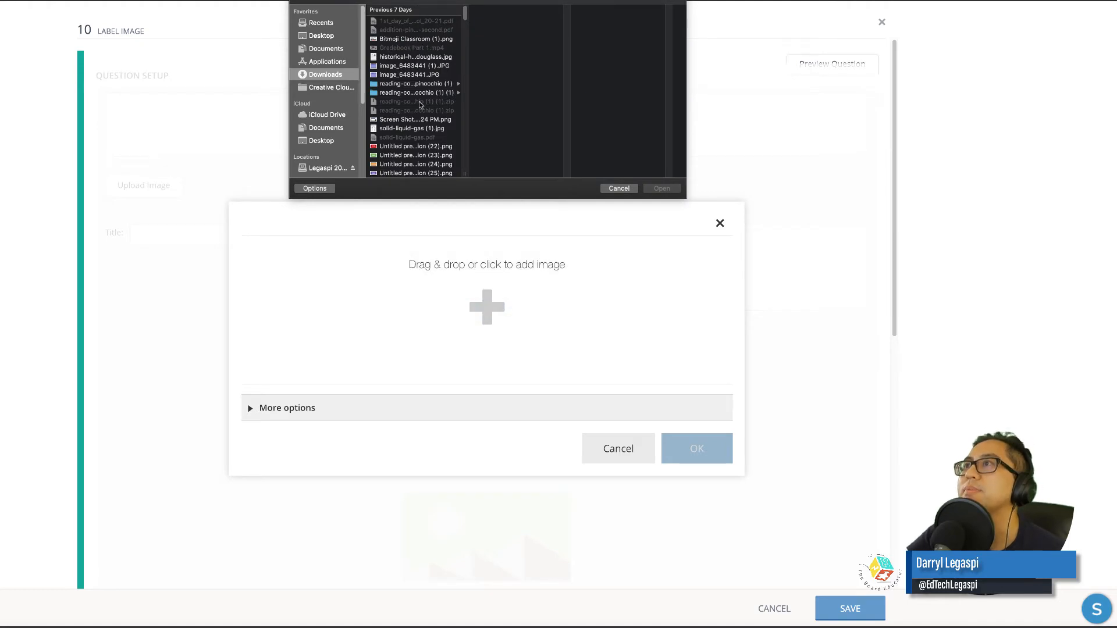
scroll(420, 105, "down", 5)
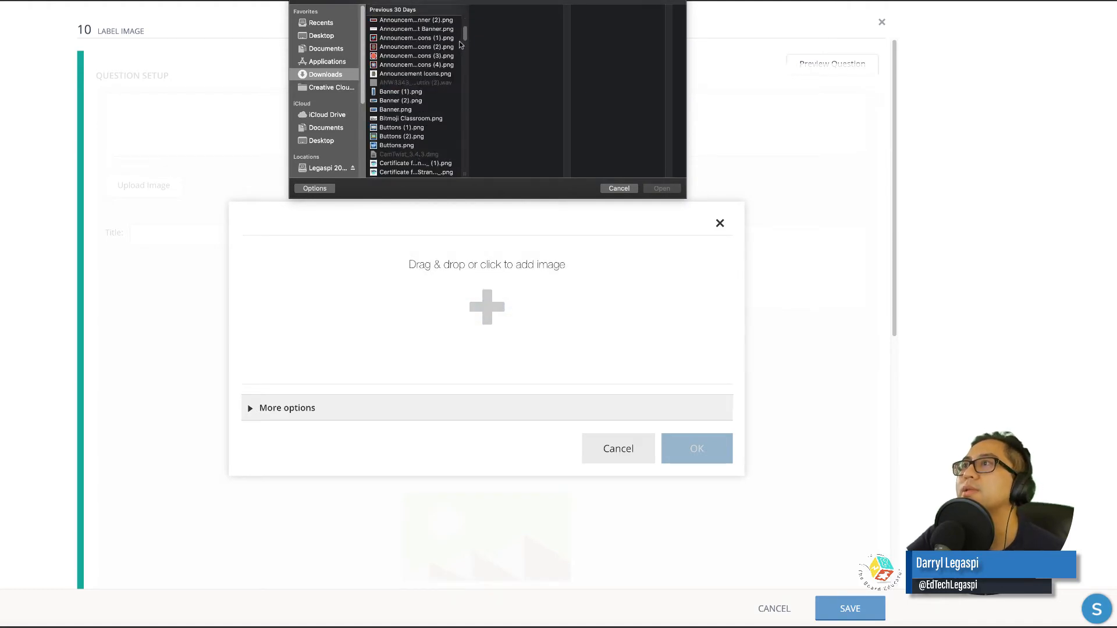
left_click(325, 36)
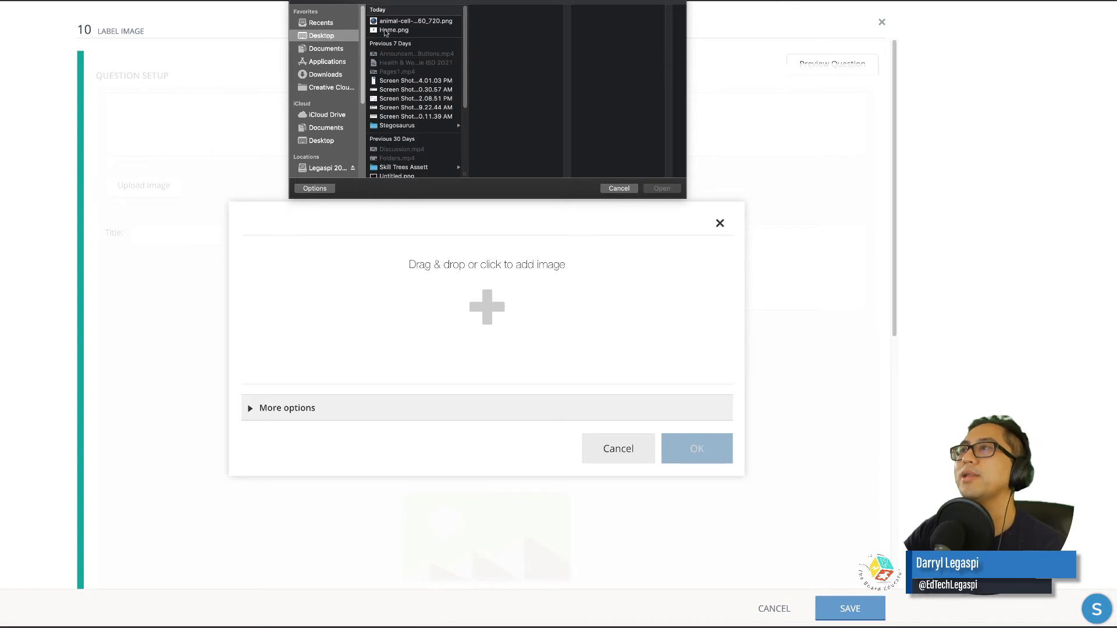
double_click(401, 22)
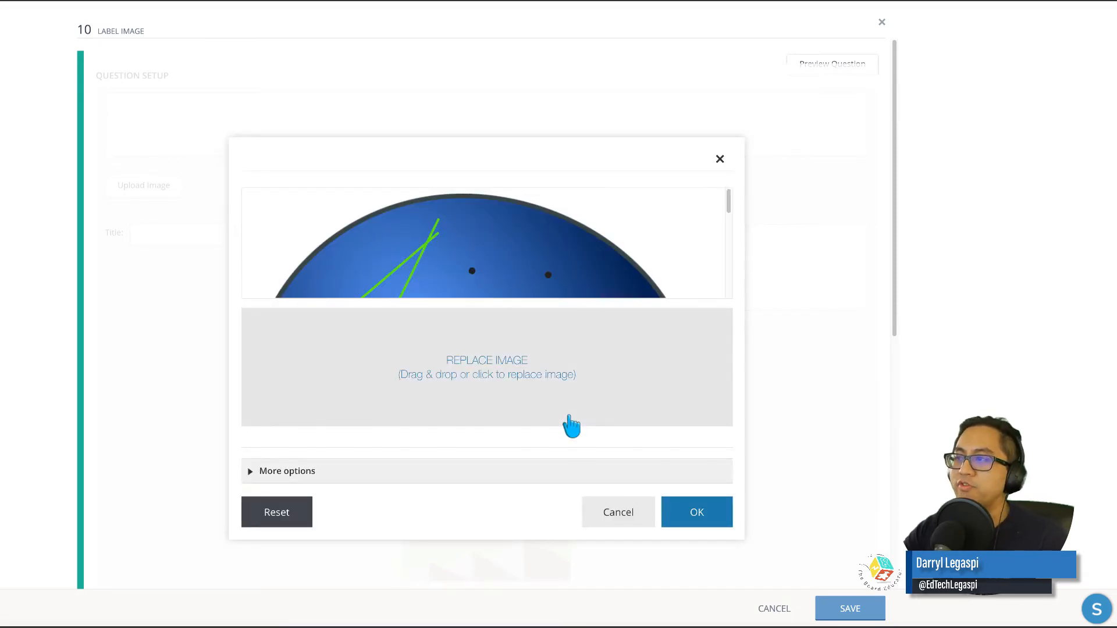
left_click(698, 513)
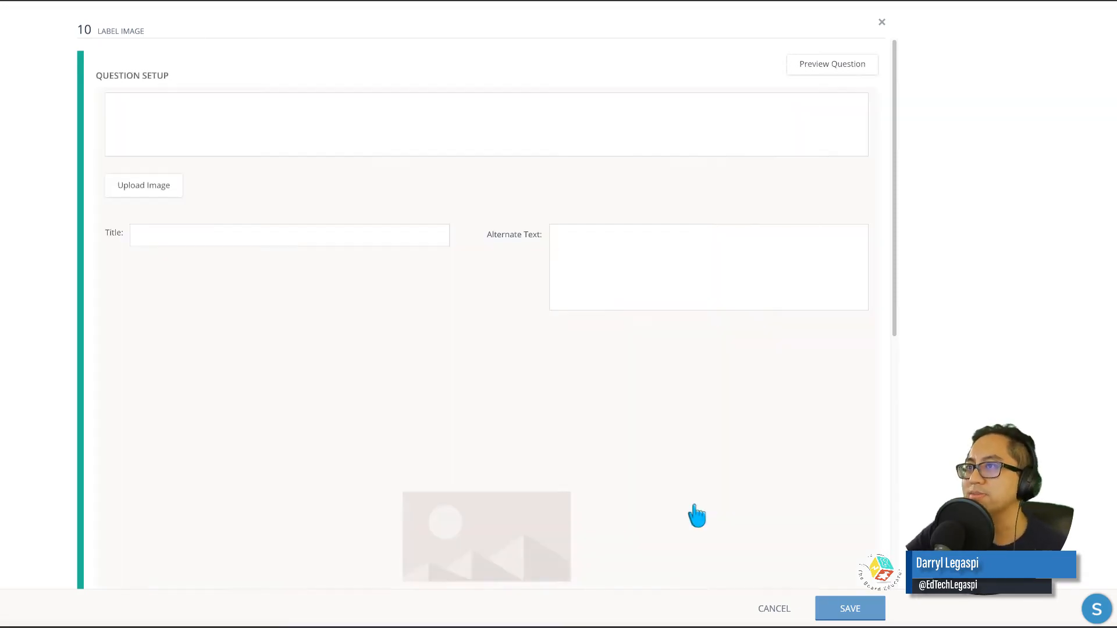
left_click(184, 132)
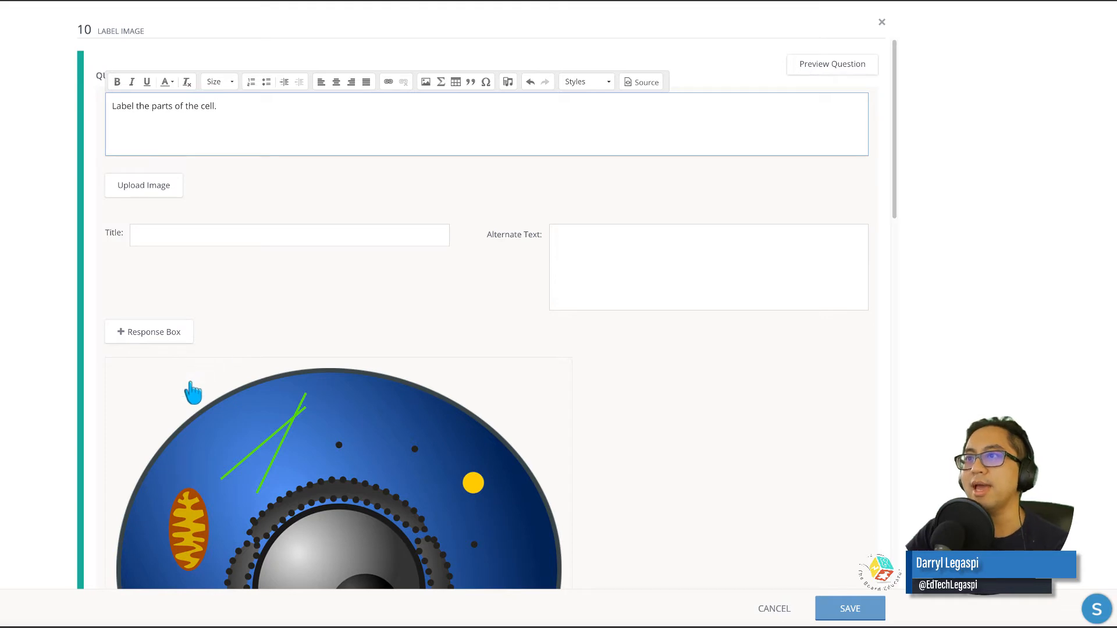
Step: Add two response boxes to the cell image, placing the first on the nucleus and the second on the mitochondrion
left_click(141, 329)
scroll(268, 378, "down", 2)
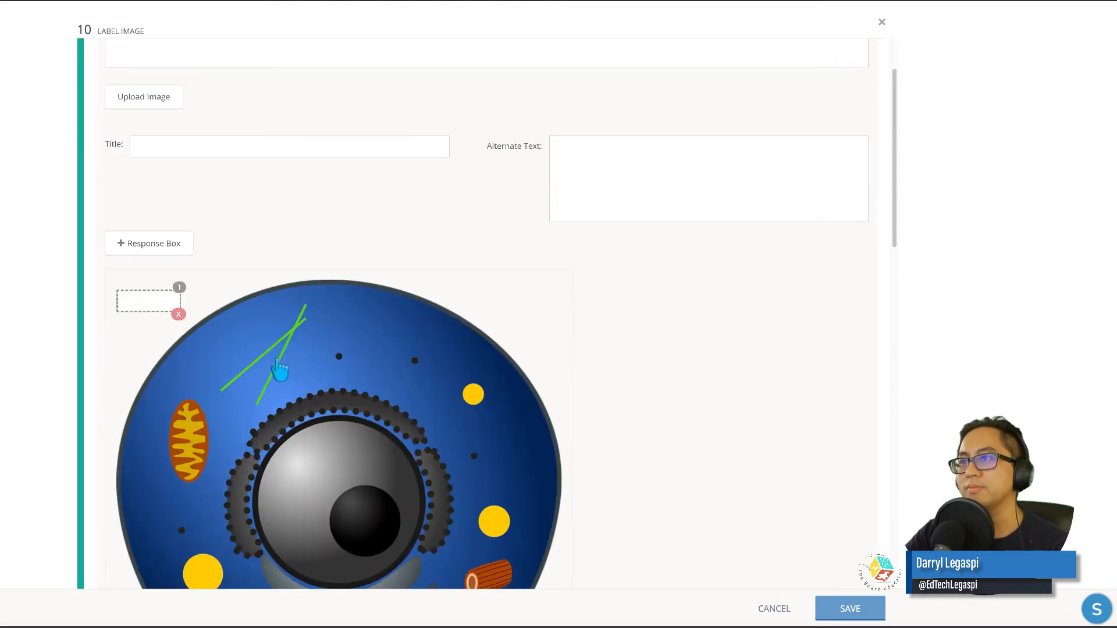
left_click_drag(145, 301, 344, 507)
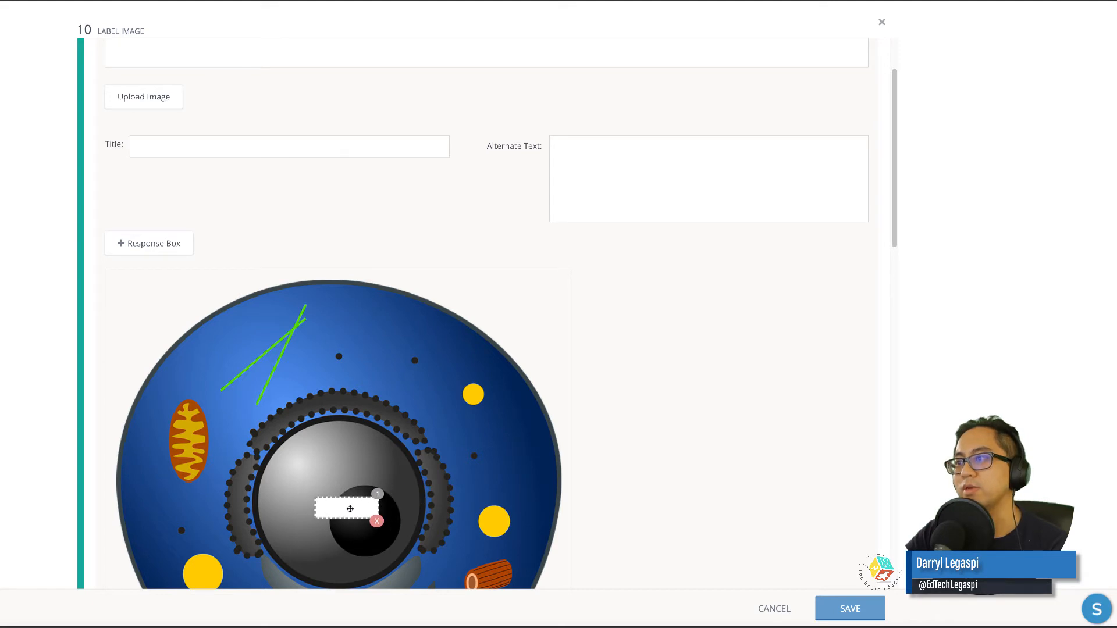
scroll(353, 508, "down", 3)
scroll(361, 515, "up", 3)
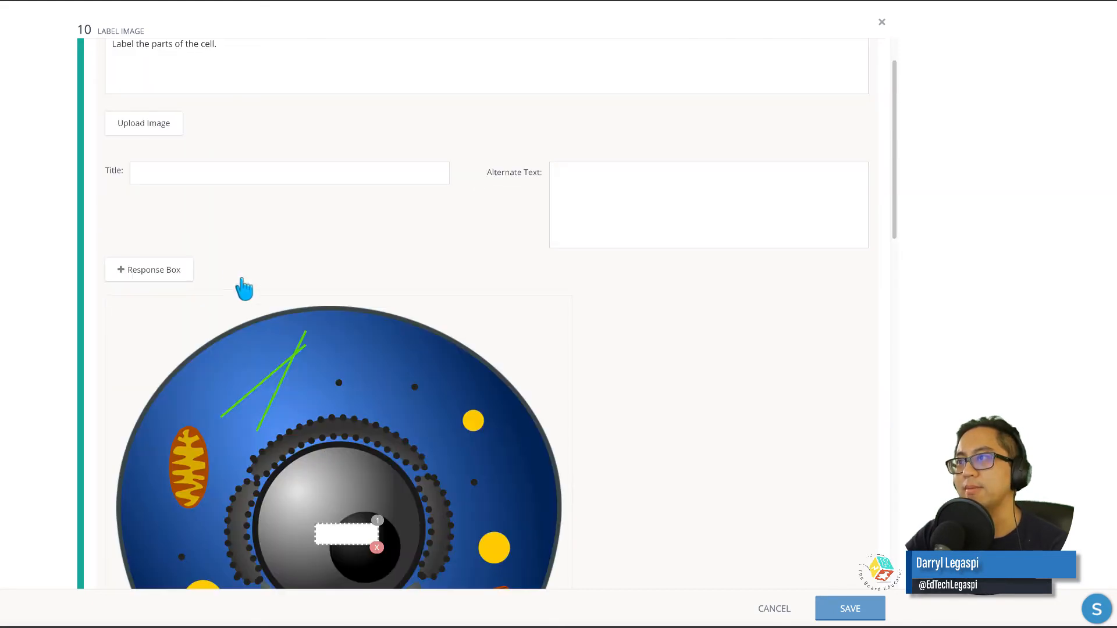
left_click(170, 275)
scroll(221, 299, "down", 3)
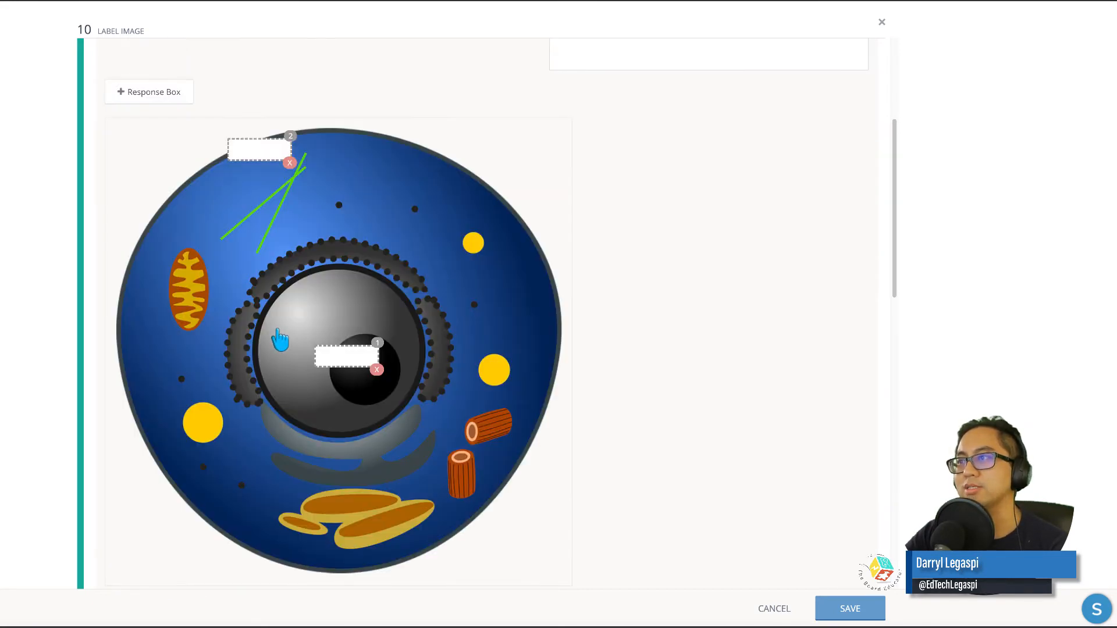
left_click_drag(256, 149, 183, 293)
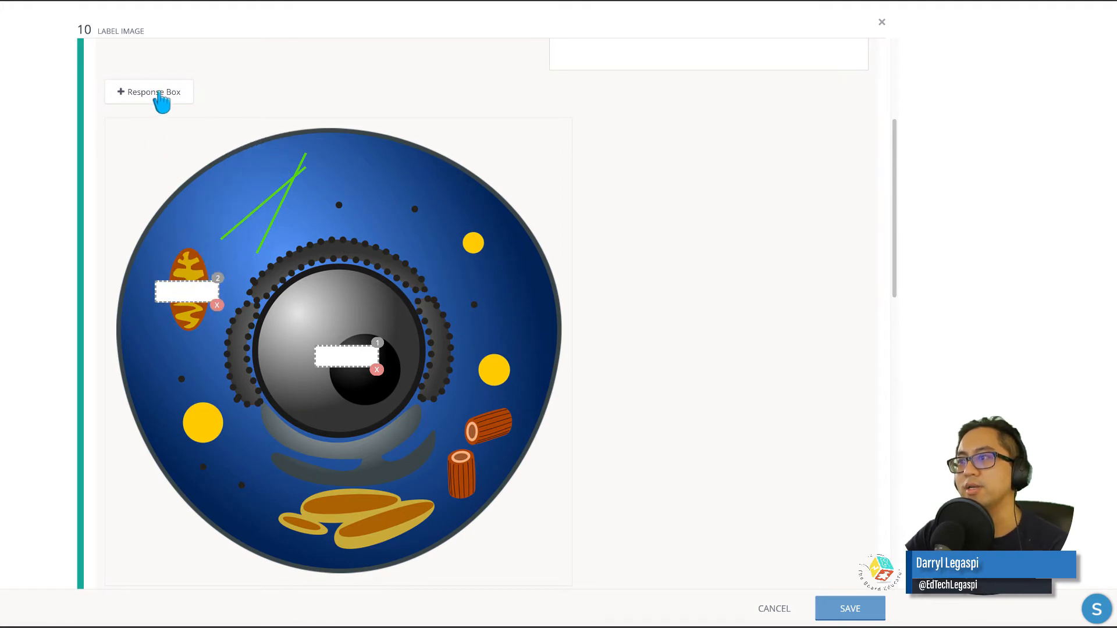
Step: Add two more response boxes, placing the third on the centrioles and the fourth on the Golgi bodies below the nucleus
left_click(161, 95)
left_click_drag(341, 149, 460, 443)
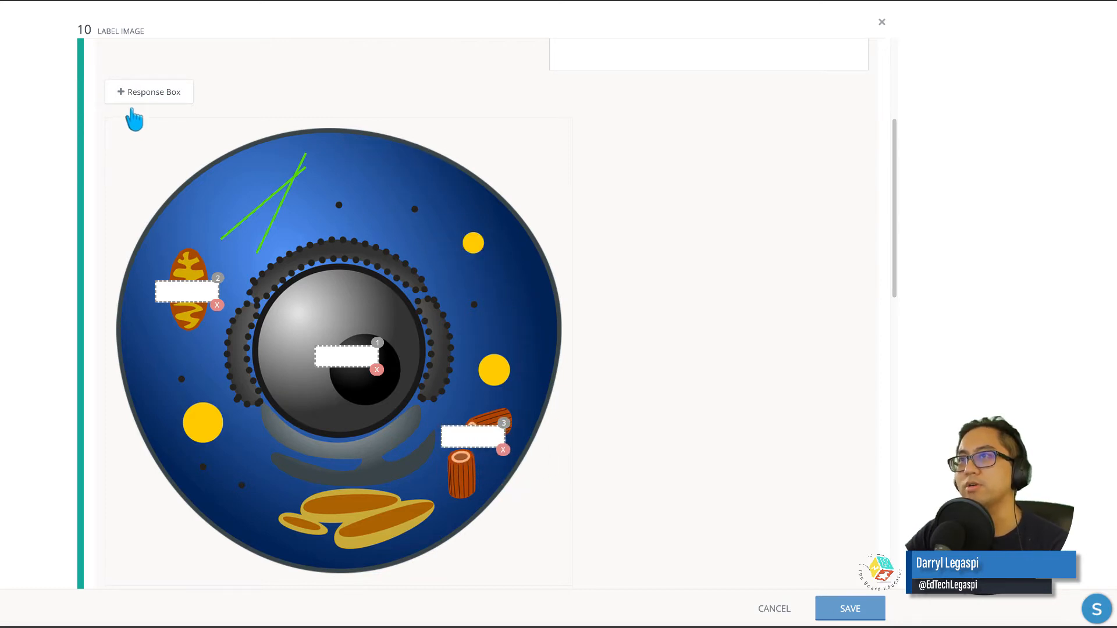
left_click(142, 96)
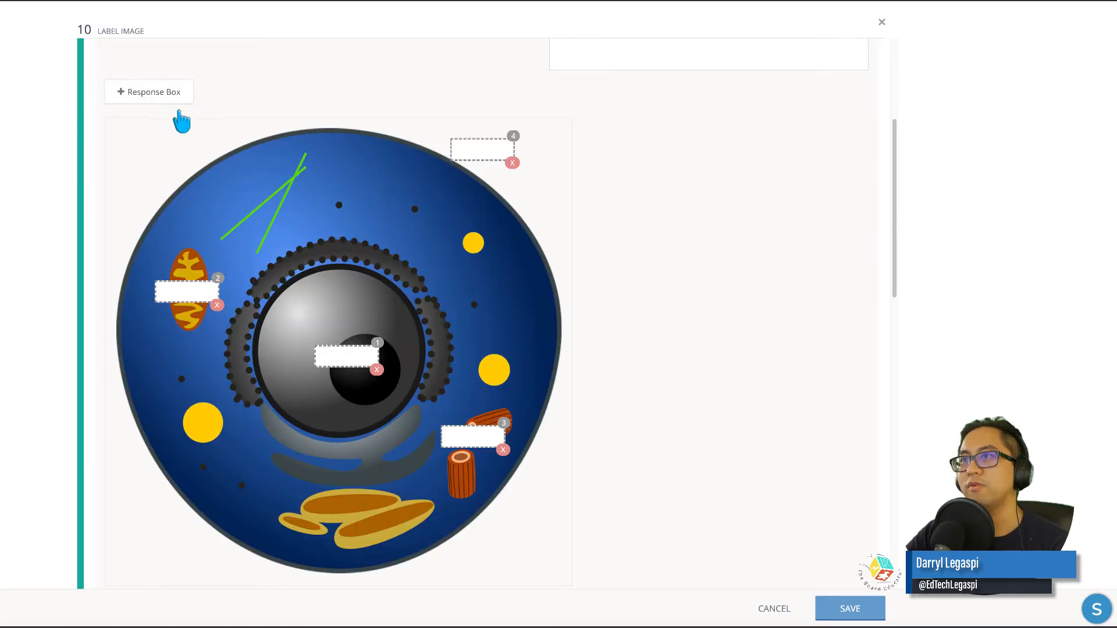
scroll(343, 389, "up", 2)
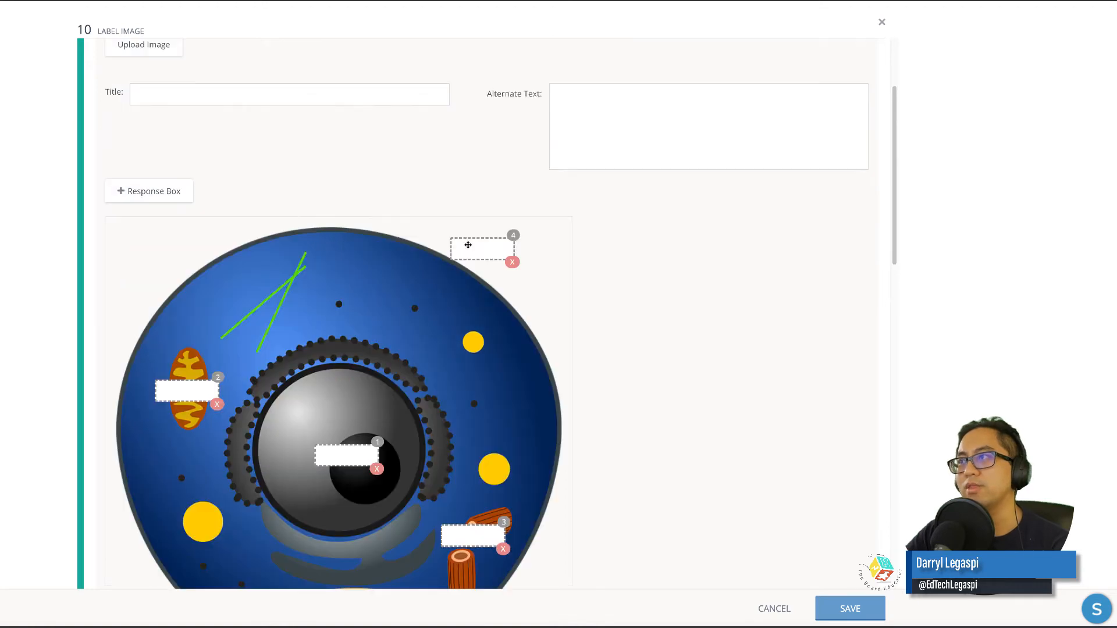
left_click_drag(475, 242, 345, 557)
Step: Add "Mitochondria" as the first possible response and create an empty second option
scroll(443, 324, "down", 3)
scroll(334, 528, "down", 5)
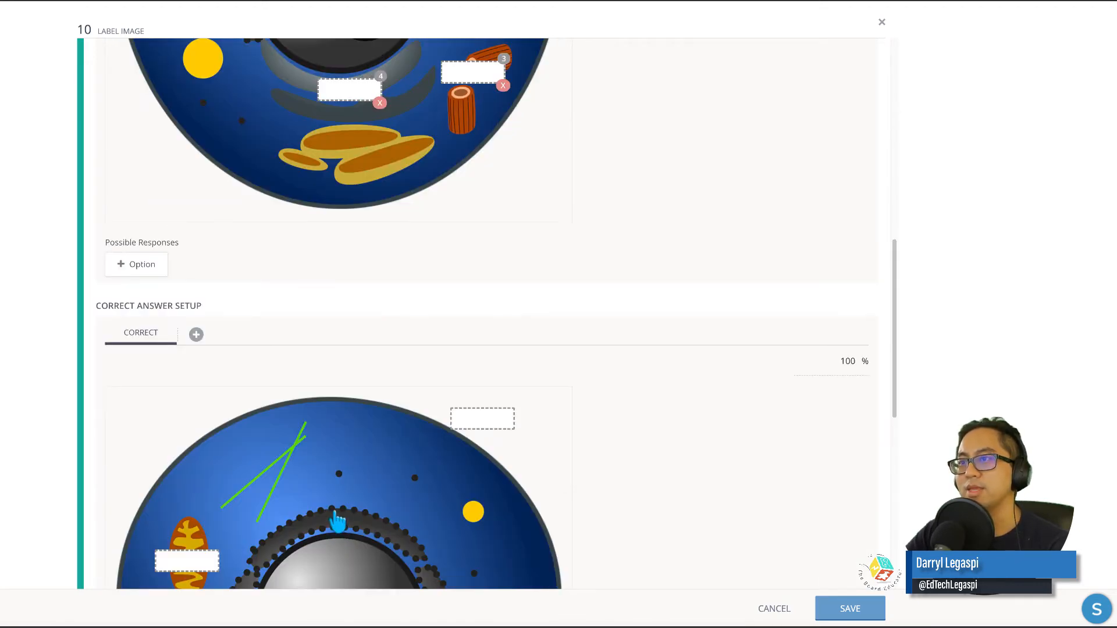
scroll(309, 469, "down", 4)
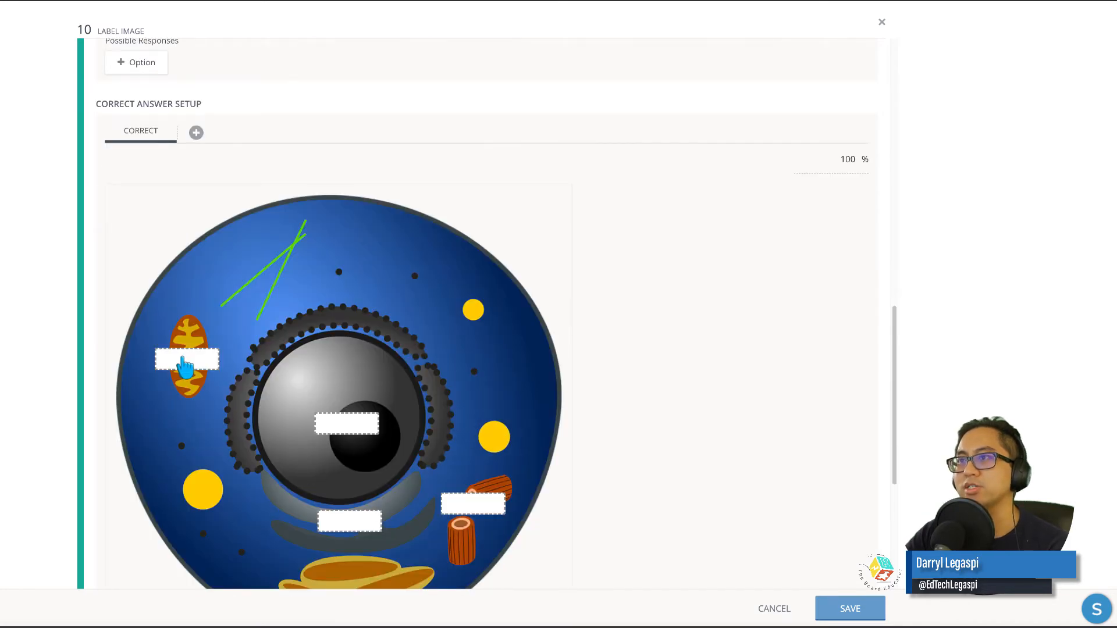
scroll(187, 367, "down", 5)
scroll(221, 381, "up", 1)
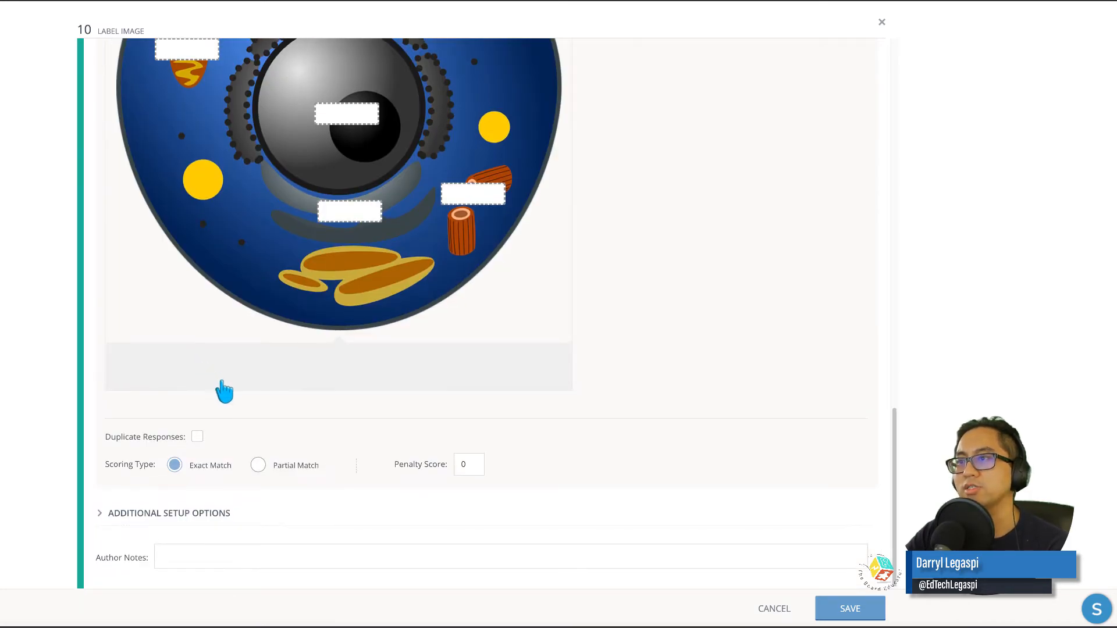
scroll(225, 391, "up", 6)
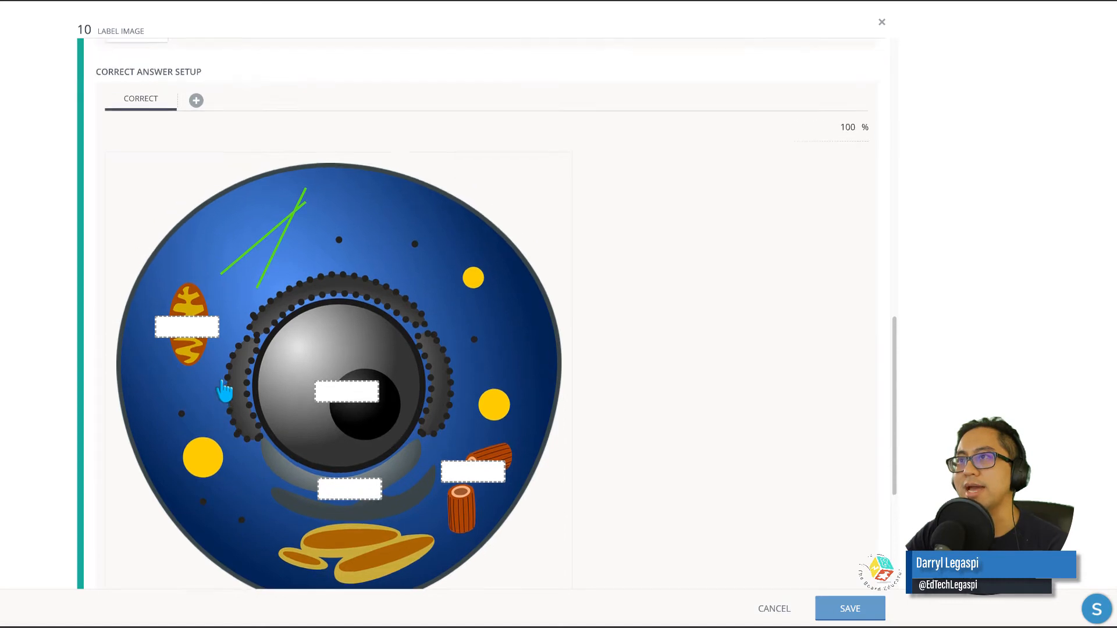
scroll(224, 361, "up", 2)
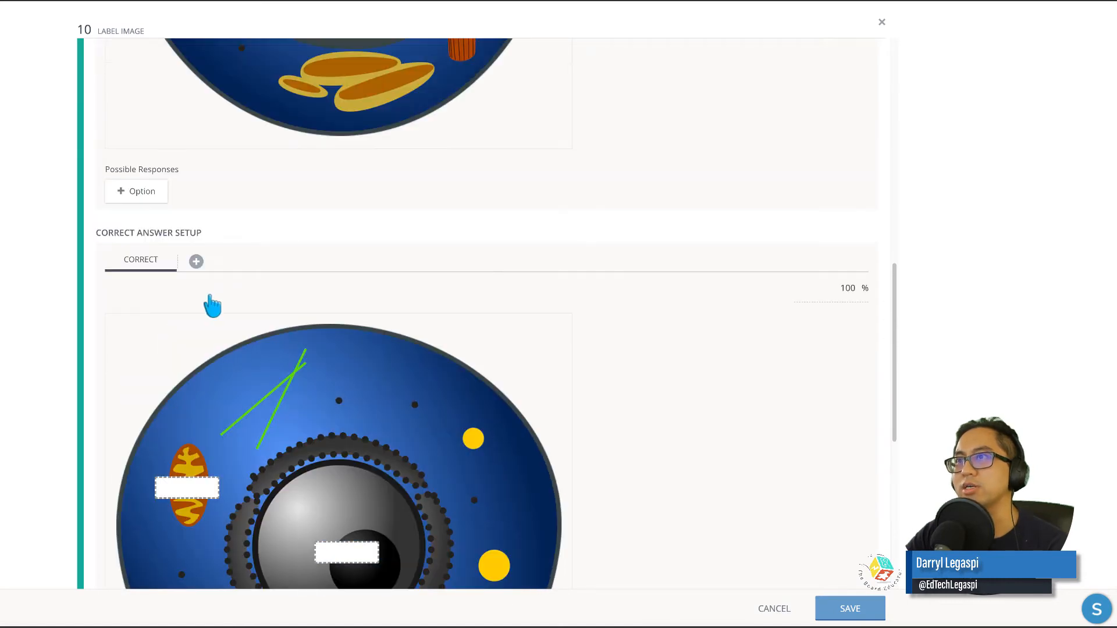
left_click(139, 195)
scroll(180, 250, "up", 4)
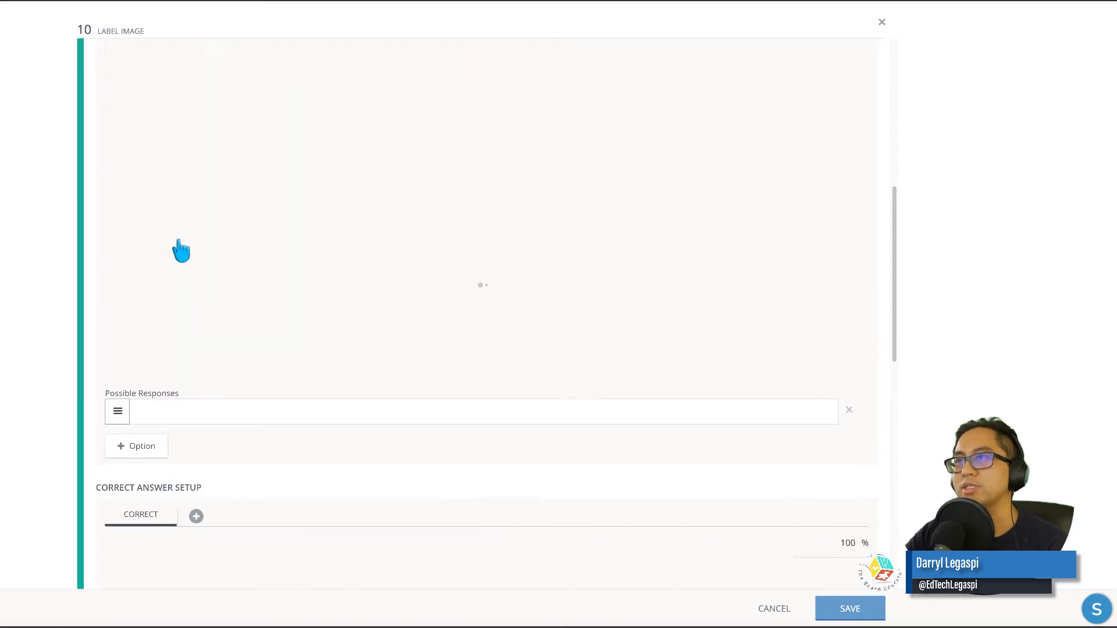
left_click(217, 412)
type("Mitocho")
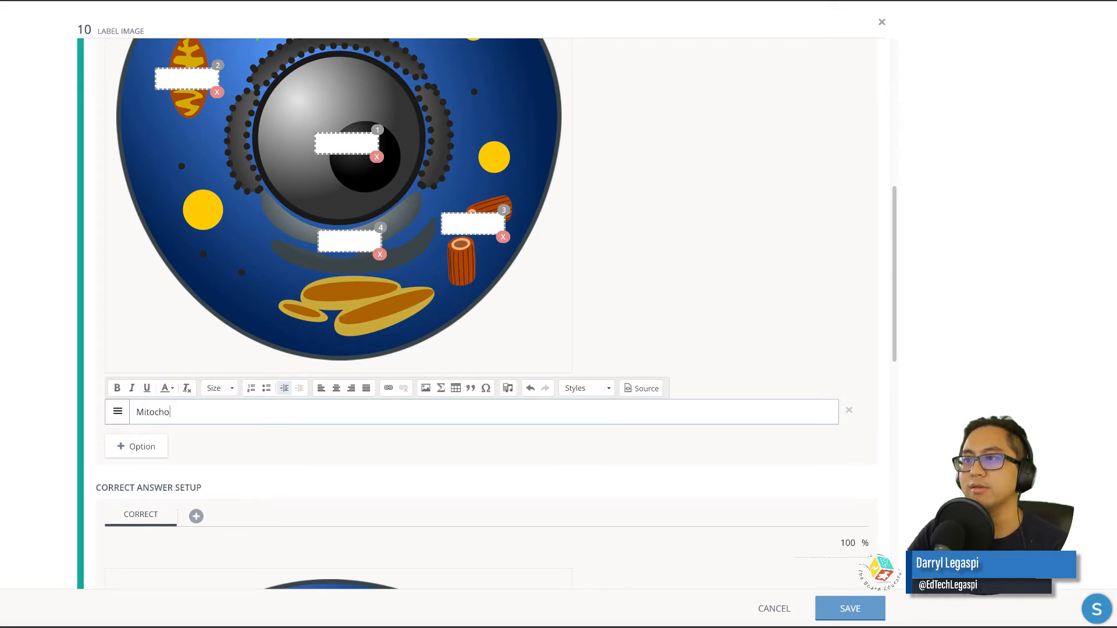
type("ndria")
key("Return")
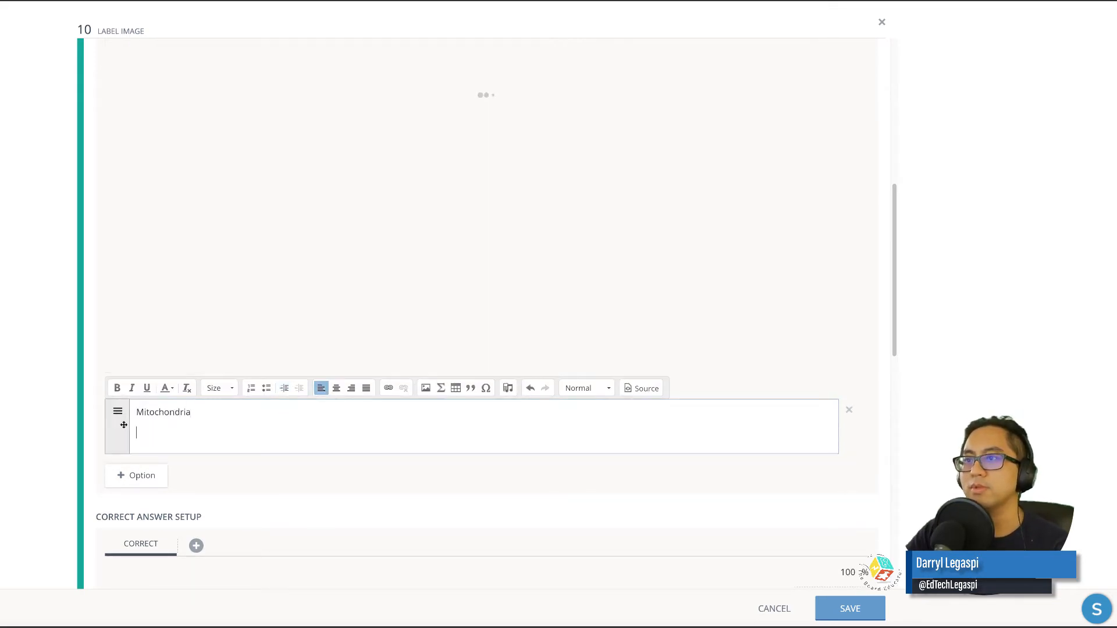
left_click(133, 478)
left_click(173, 401)
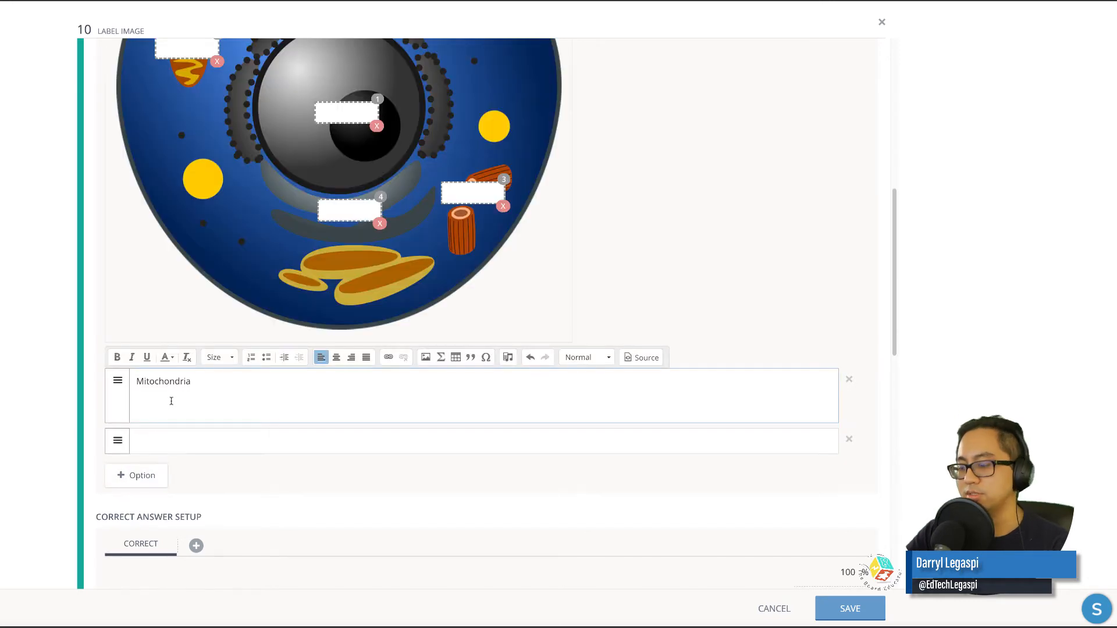
key("BackSpace")
Step: Enter the remaining possible responses "Nucleus", "Golgi Bodies" and "Centrioles"
left_click(170, 414)
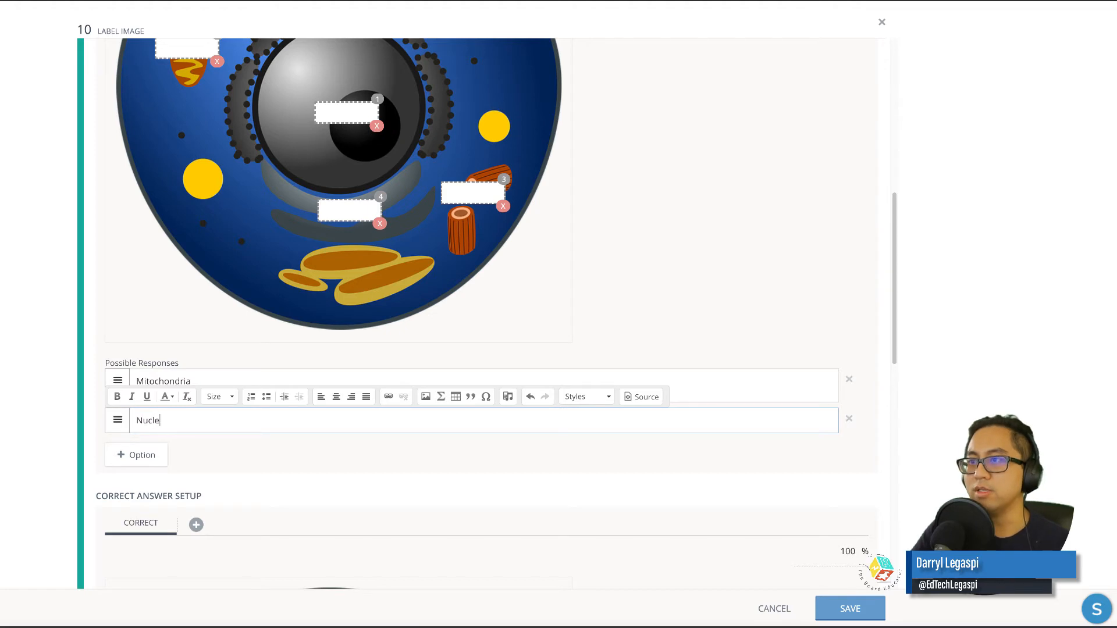
left_click(145, 454)
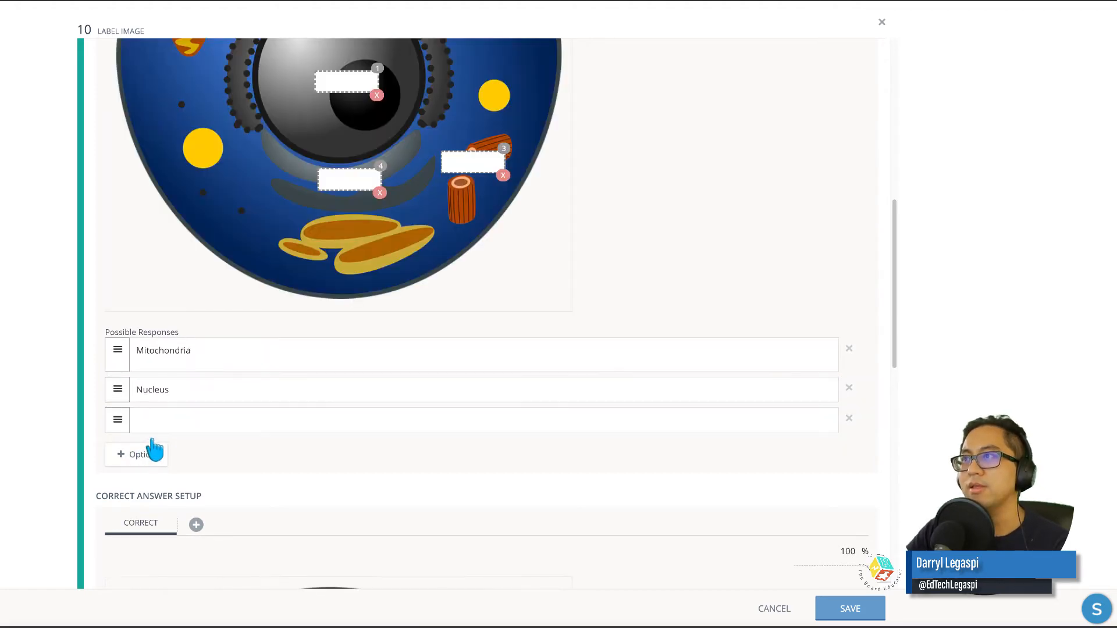
left_click(166, 411)
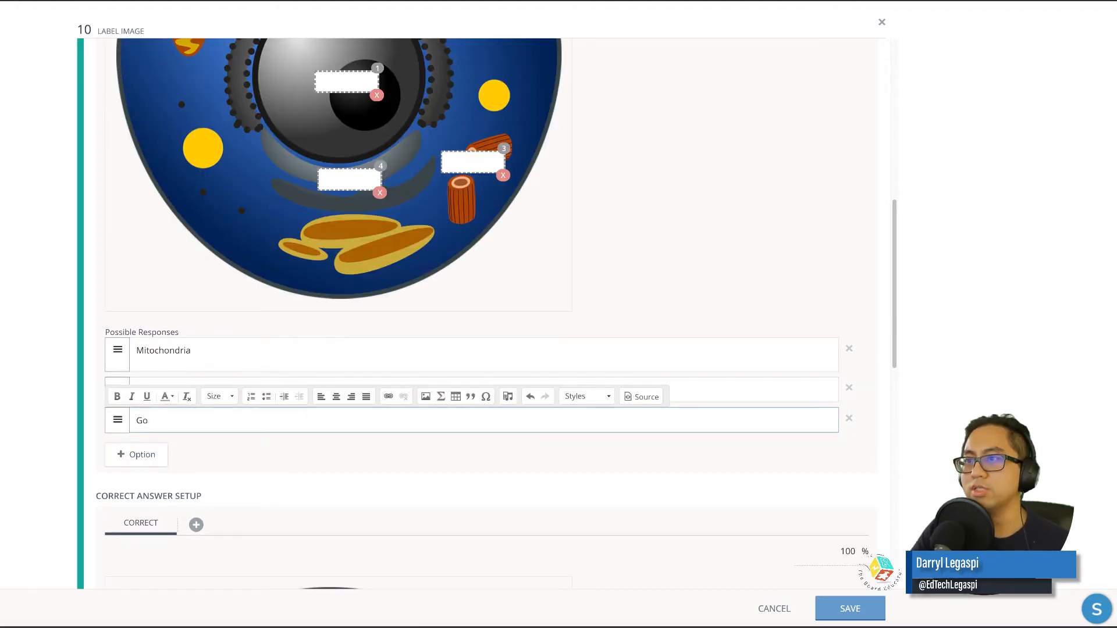
left_click(146, 454)
left_click(162, 421)
type("Centrioles")
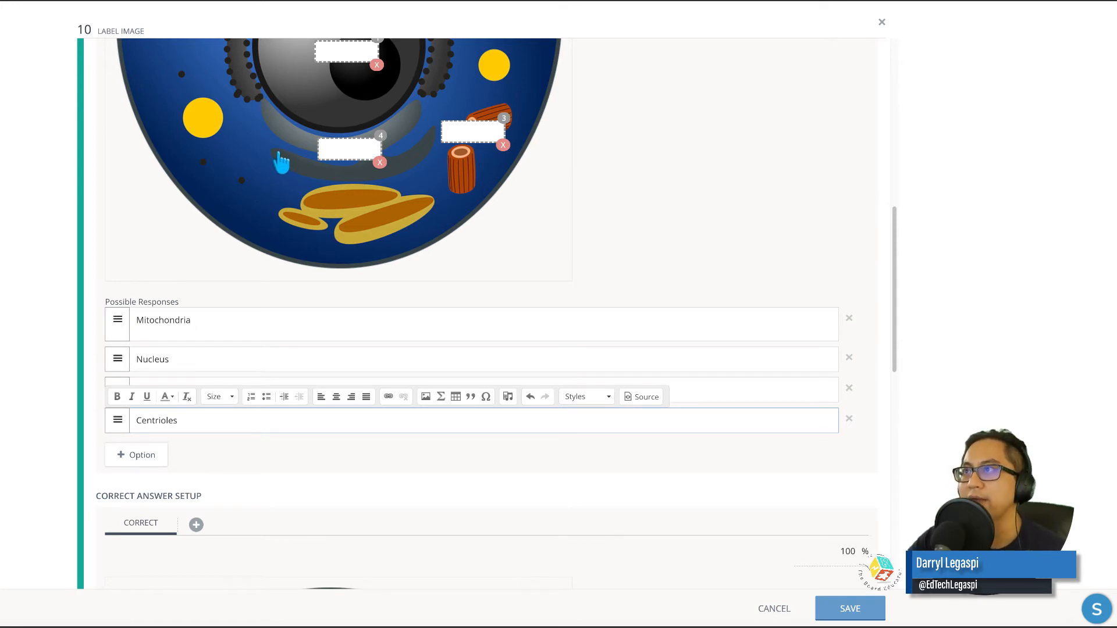
scroll(281, 163, "up", 3)
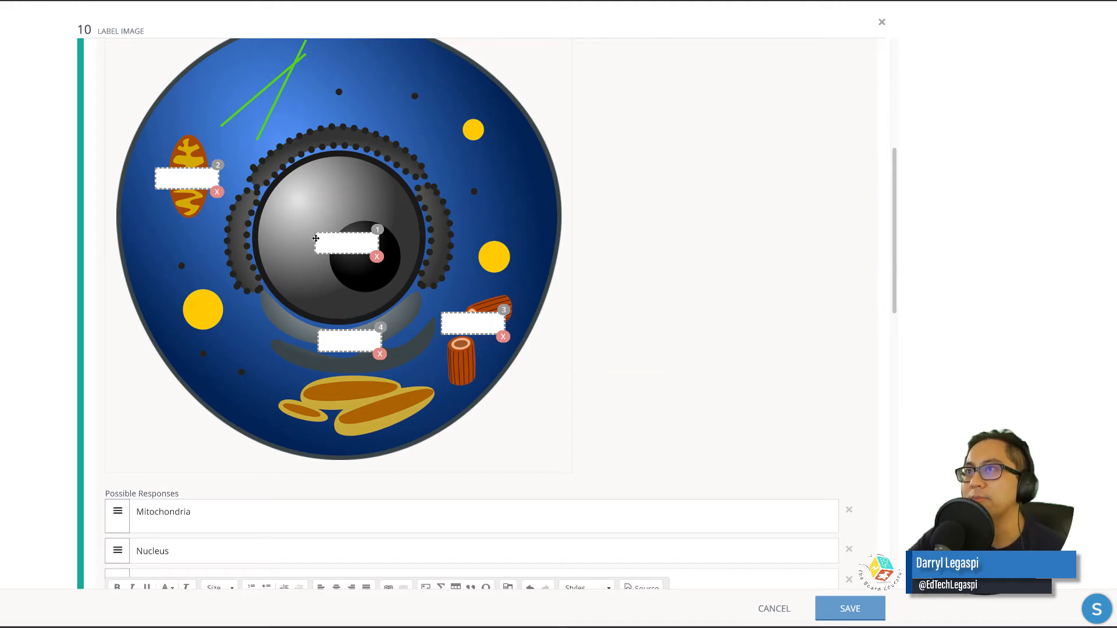
scroll(305, 437, "down", 2)
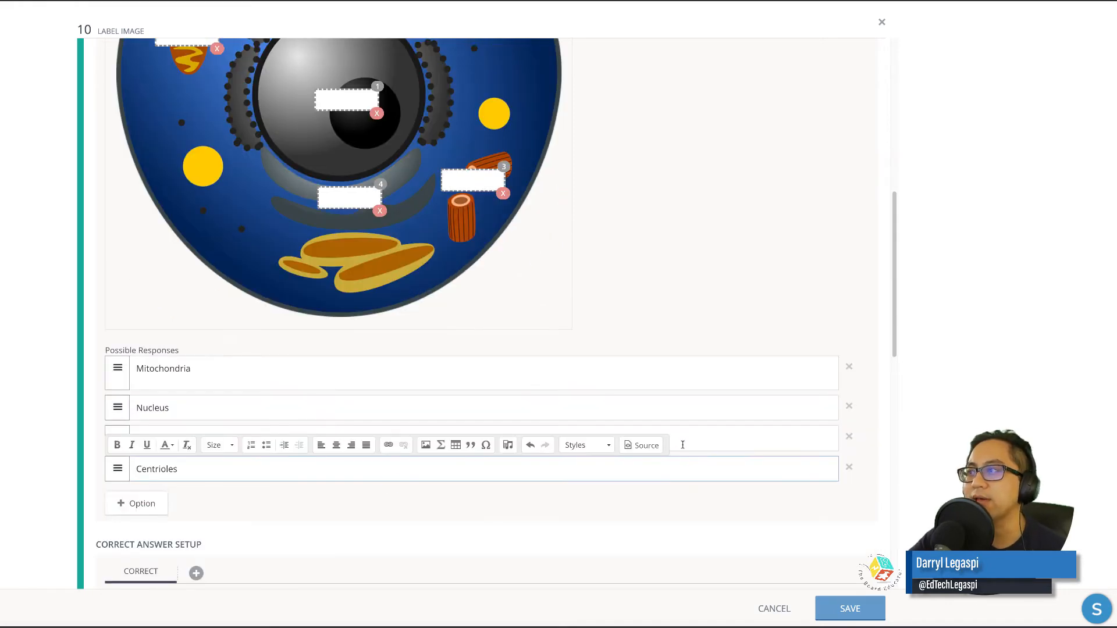
left_click(177, 382)
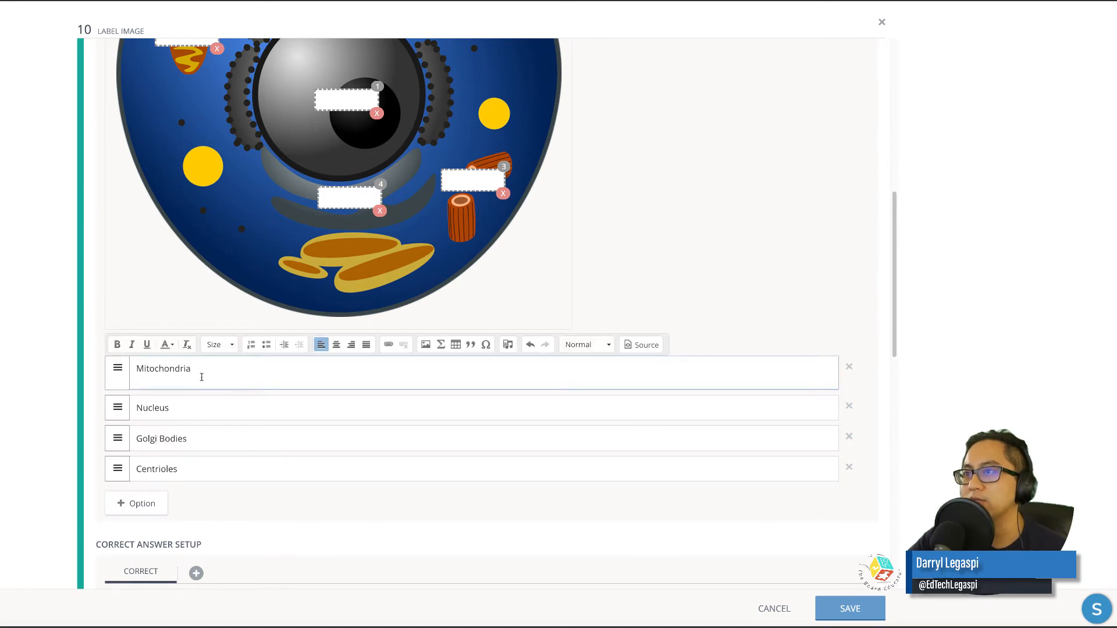
Step: Set the correct answers by placing Mitochondria, Nucleus, Golgi Bodies and Centrioles in their matching boxes on the cell
scroll(548, 434, "down", 9)
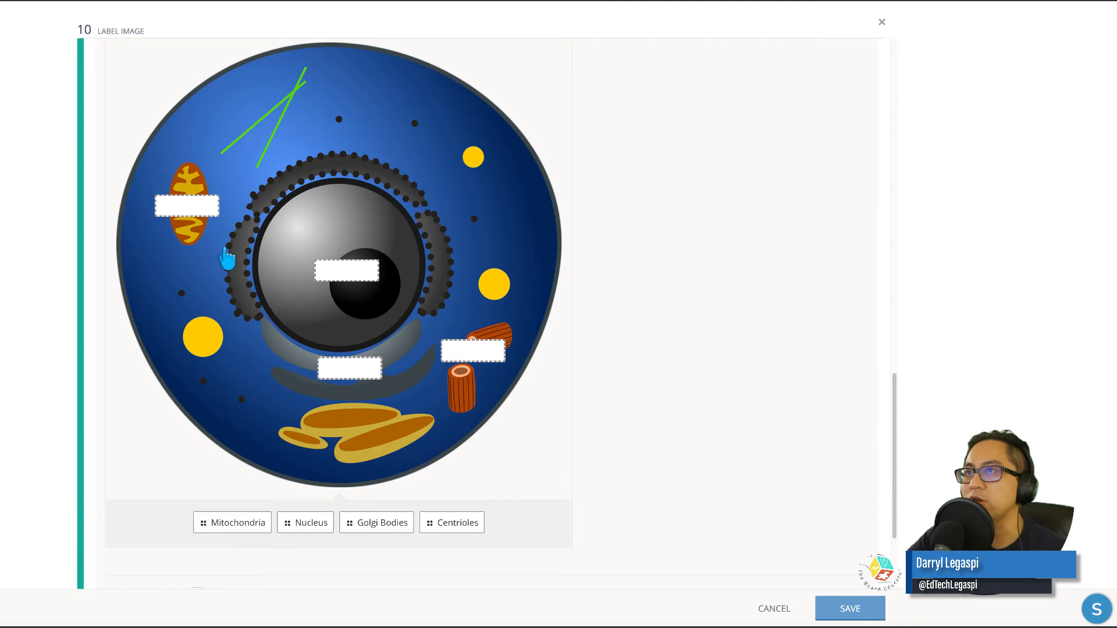
scroll(222, 273, "up", 6)
scroll(179, 368, "down", 7)
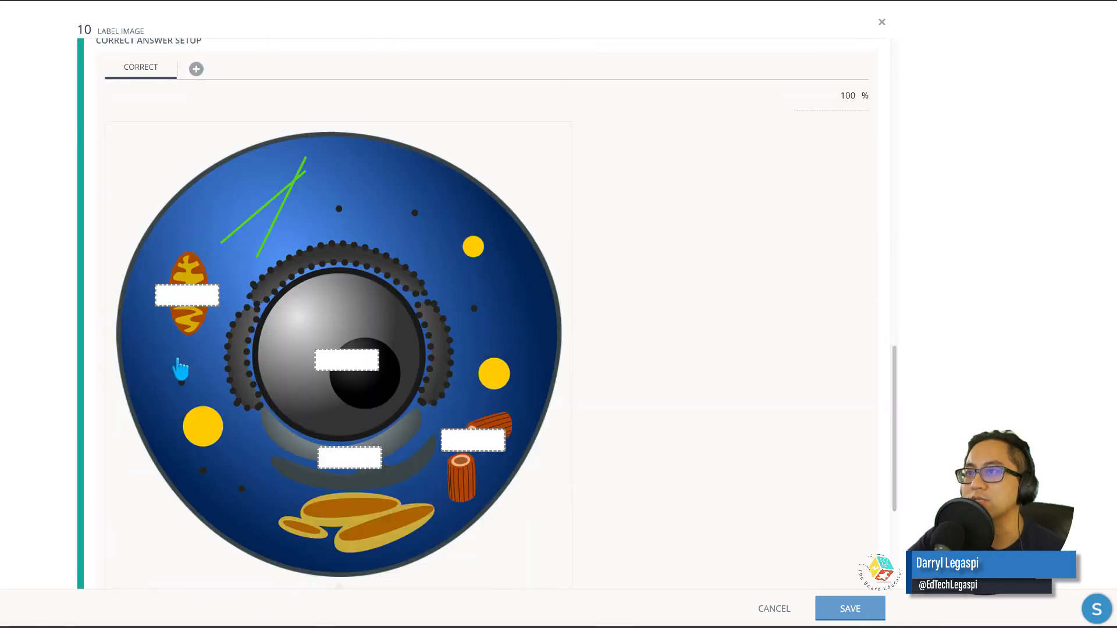
left_click_drag(232, 482, 189, 168)
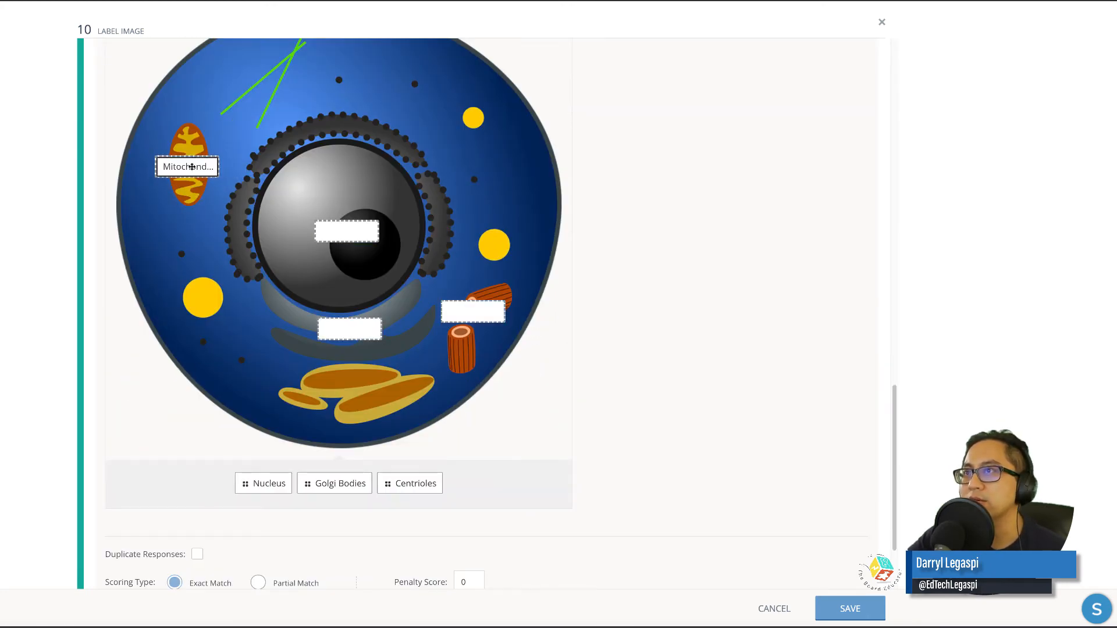
left_click_drag(274, 486, 347, 233)
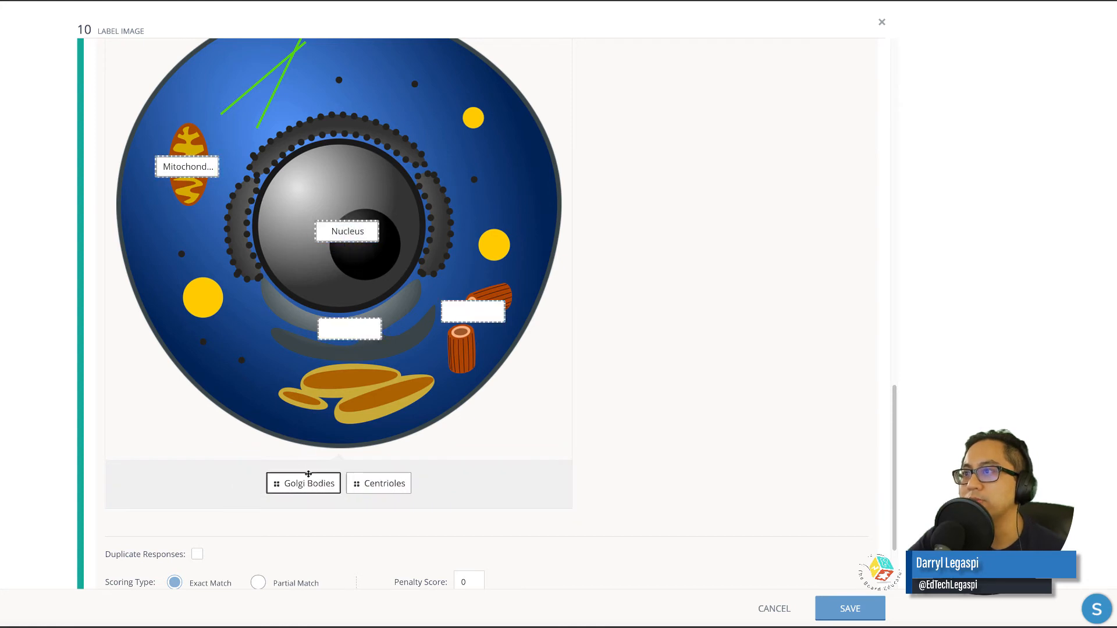
left_click_drag(306, 480, 349, 331)
left_click_drag(336, 478, 471, 317)
Step: Review the duplicate-response and scoring options, then save the label image question
scroll(493, 419, "down", 2)
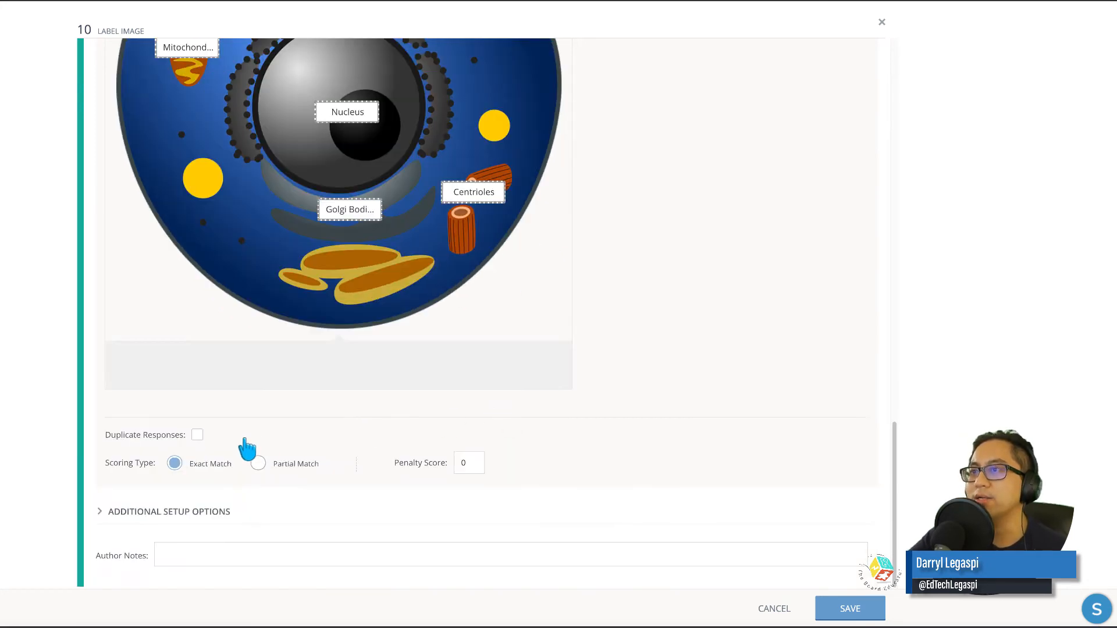
scroll(201, 448, "up", 1)
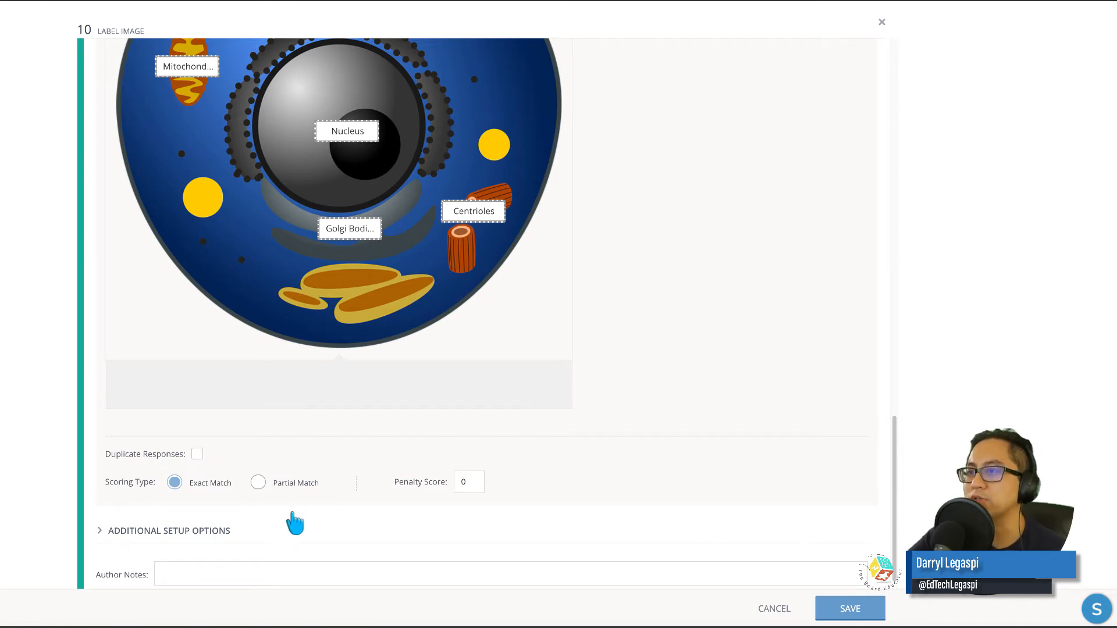
scroll(294, 519, "down", 1)
scroll(828, 575, "up", 1)
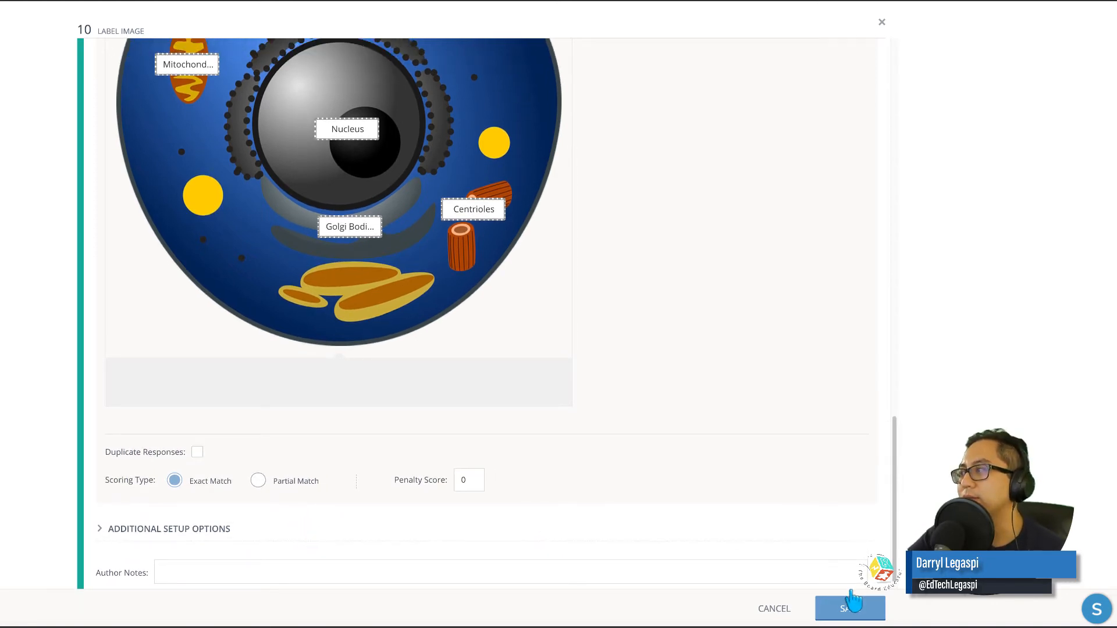
left_click(849, 609)
Step: Preview the label image question and test it by placing Mitochondria, Nucleus, Golgi Bodies and Centrioles in their boxes, then leave without saving
scroll(641, 419, "down", 7)
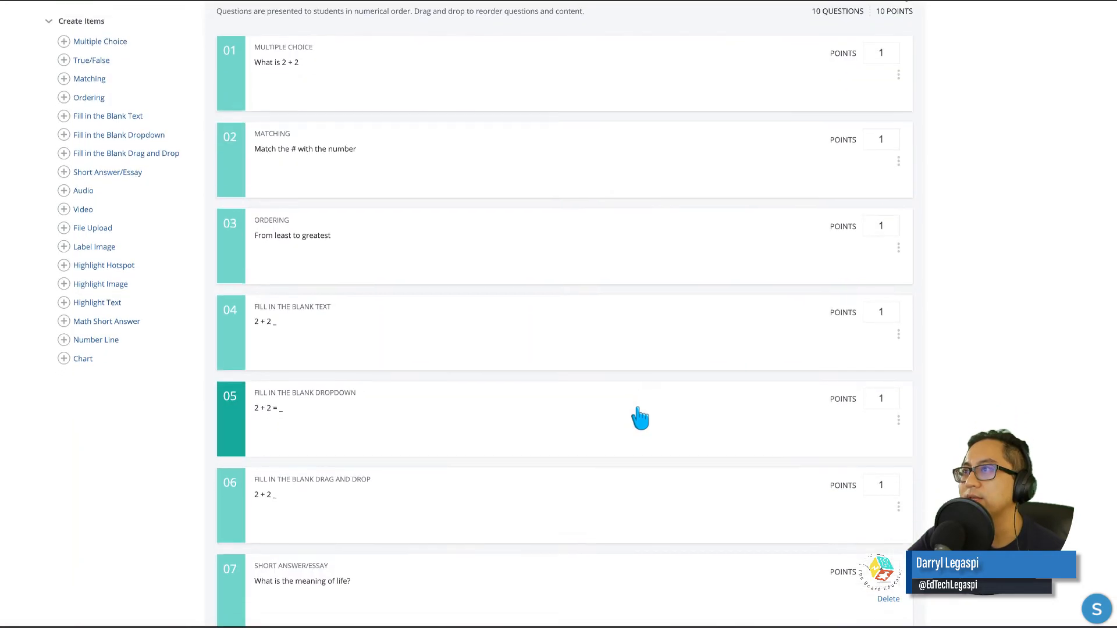
left_click(682, 521)
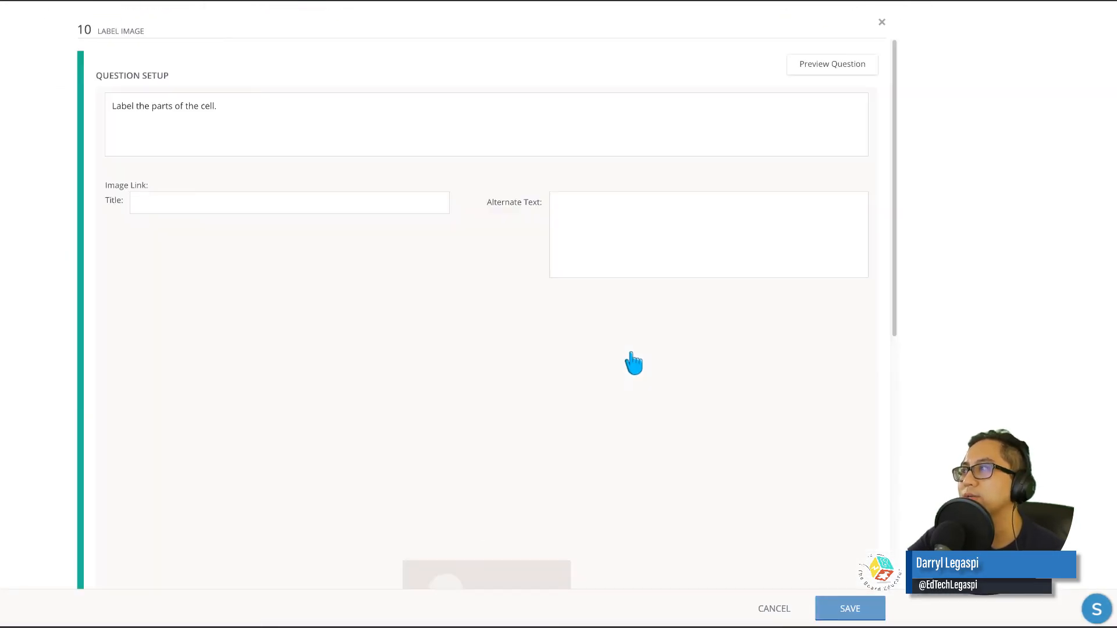
left_click(833, 65)
scroll(450, 506, "down", 2)
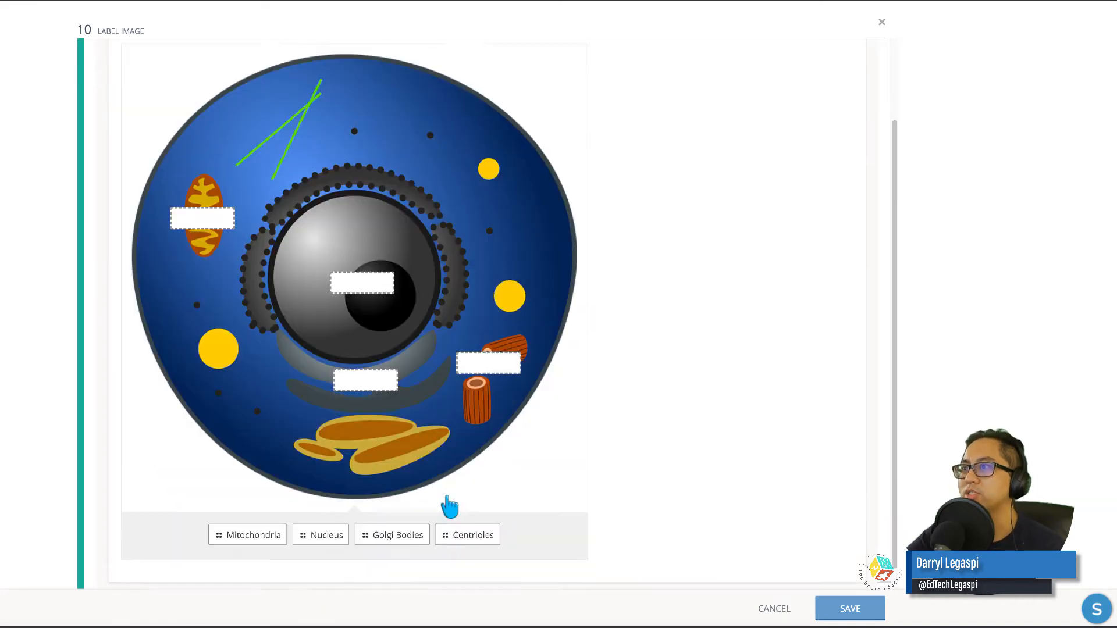
left_click_drag(249, 510, 202, 187)
left_click_drag(319, 511, 362, 269)
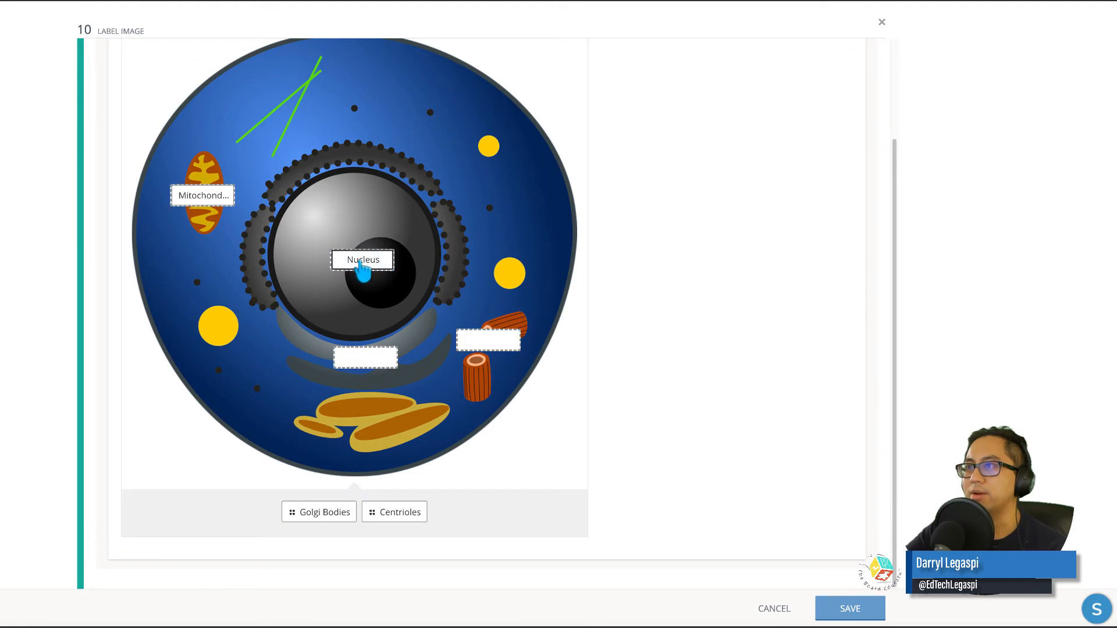
left_click_drag(319, 512, 365, 357)
left_click_drag(365, 512, 491, 343)
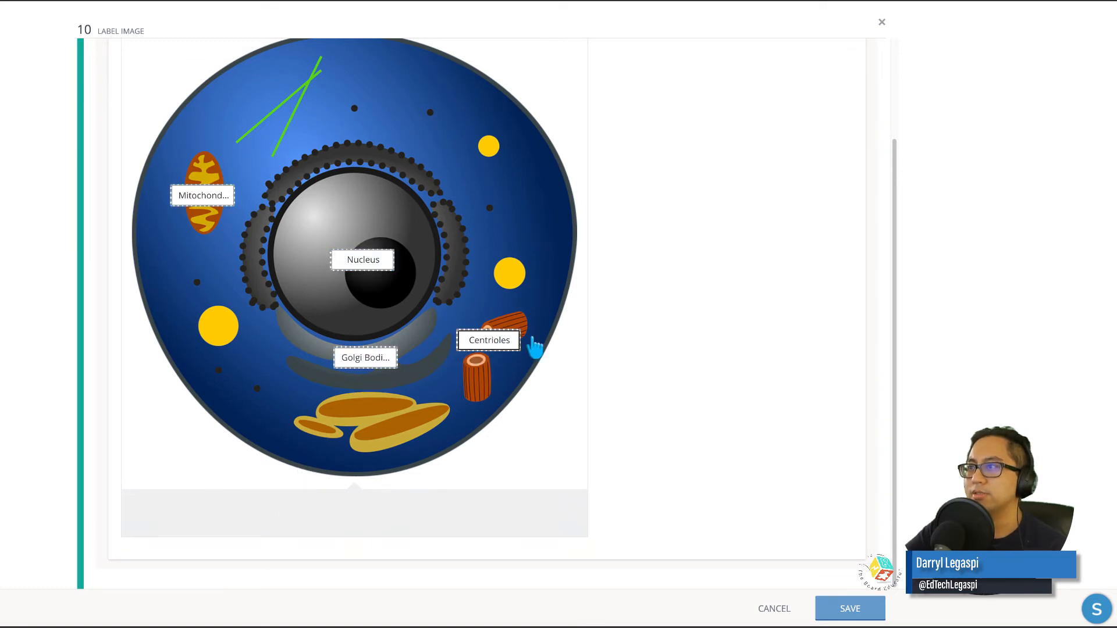
left_click(774, 608)
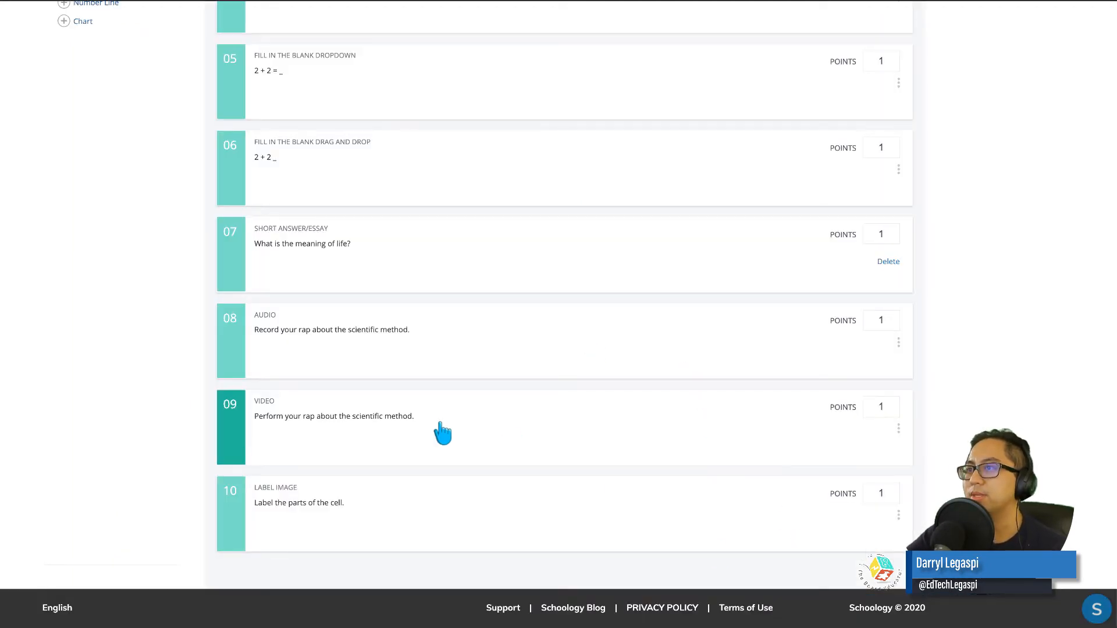
Step: Create a Highlight Hotspot question and upload the animal-cell PNG from the desktop as its image
scroll(438, 434, "up", 5)
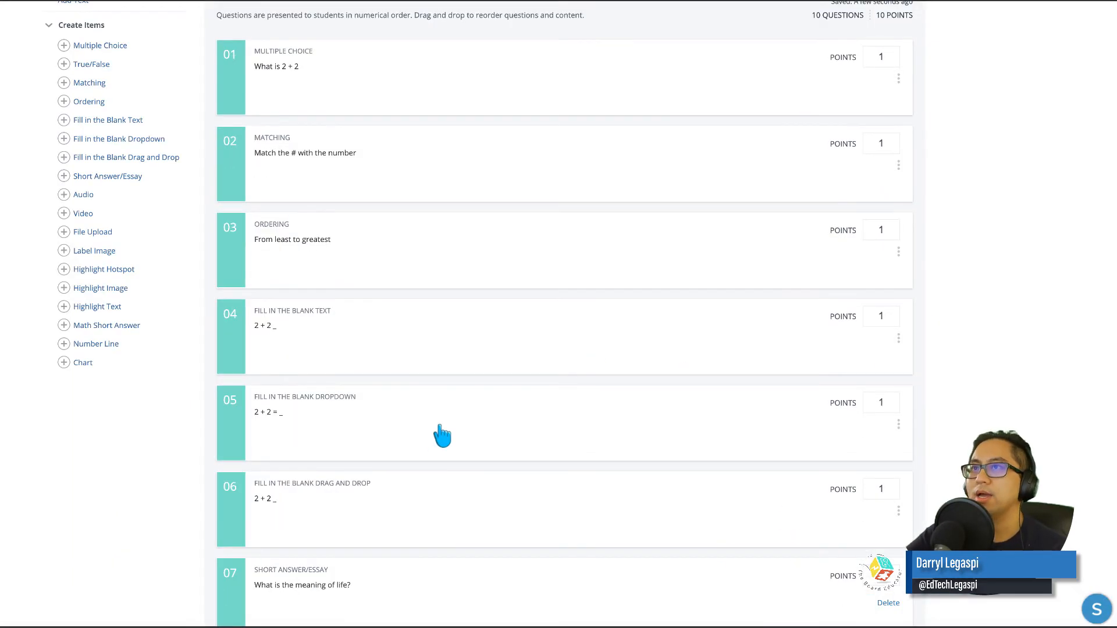
left_click(125, 269)
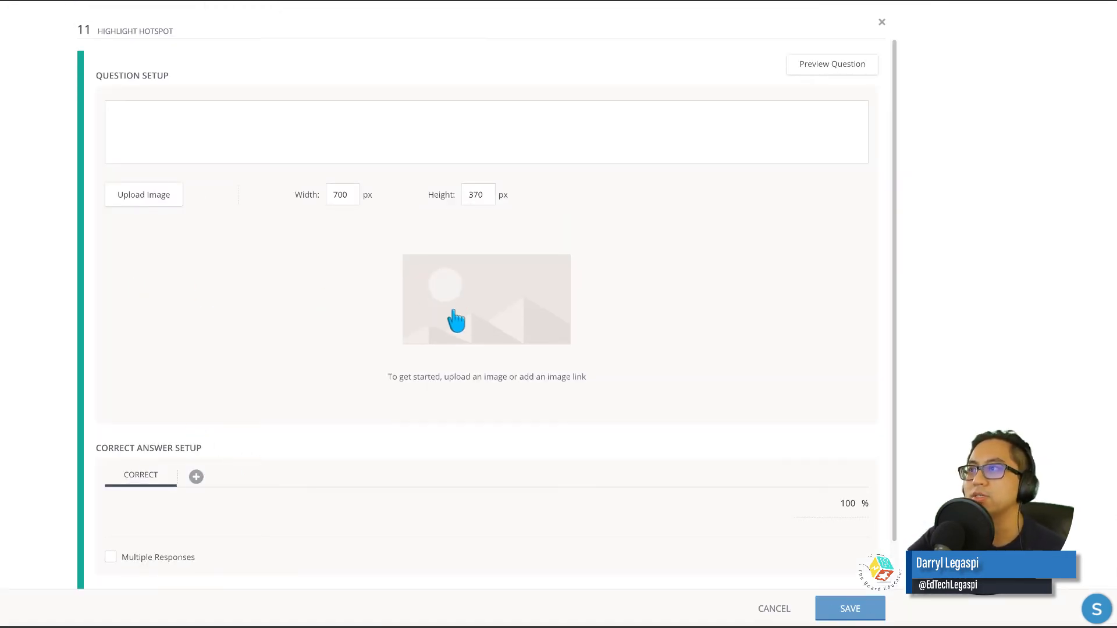
left_click(171, 201)
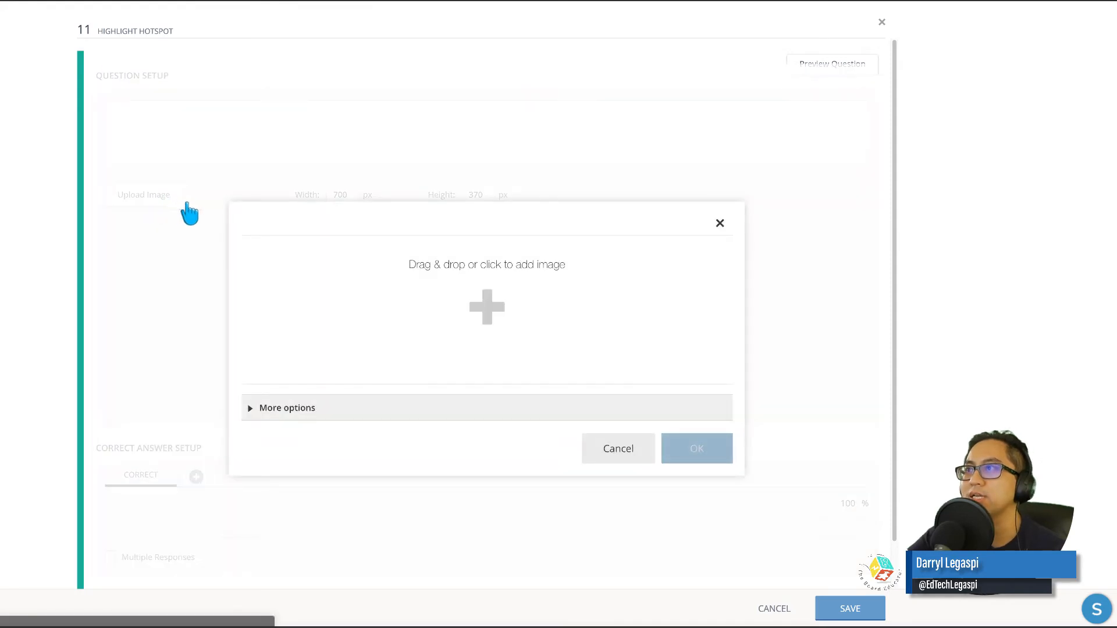
left_click(487, 307)
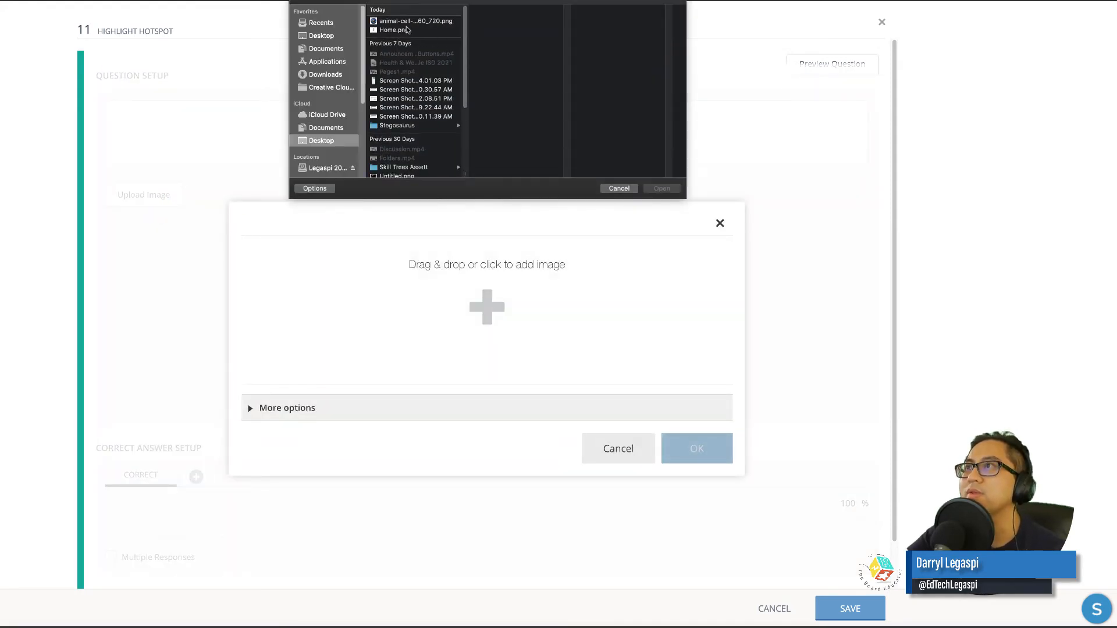
left_click(410, 22)
left_click(662, 188)
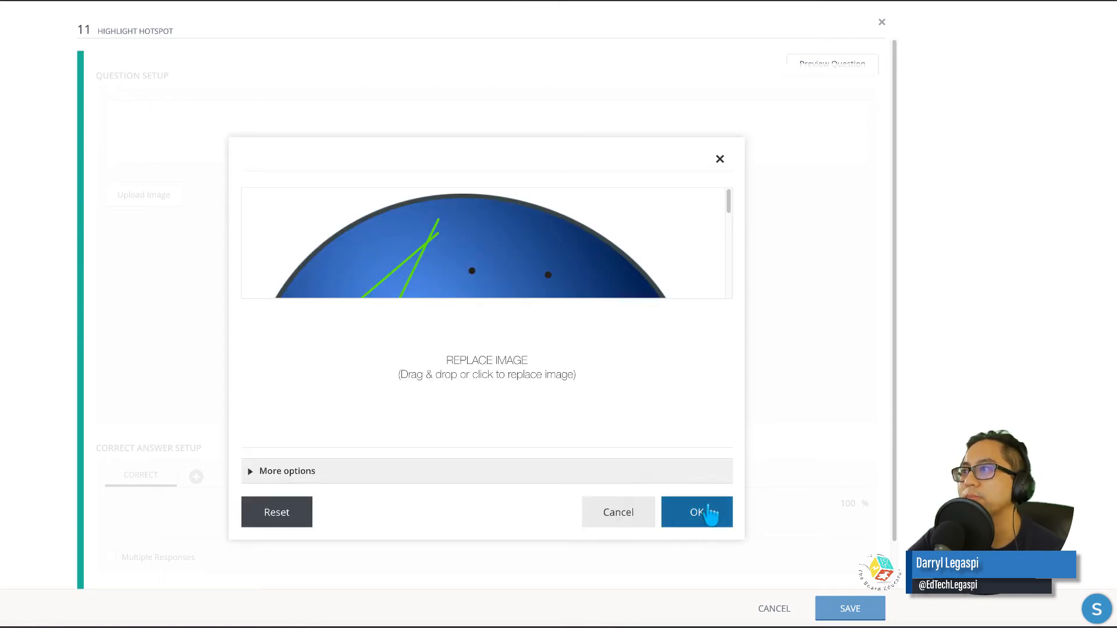
left_click(698, 513)
Step: Enter "Find the mitochondria" as the hotspot question's text
scroll(492, 327, "down", 5)
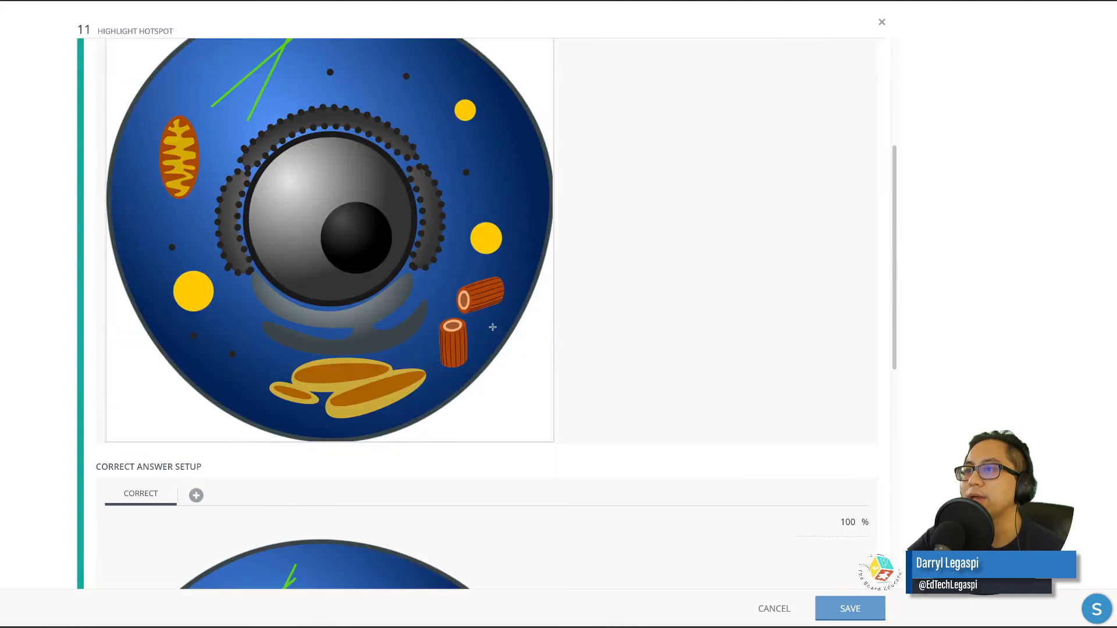
scroll(493, 328, "up", 5)
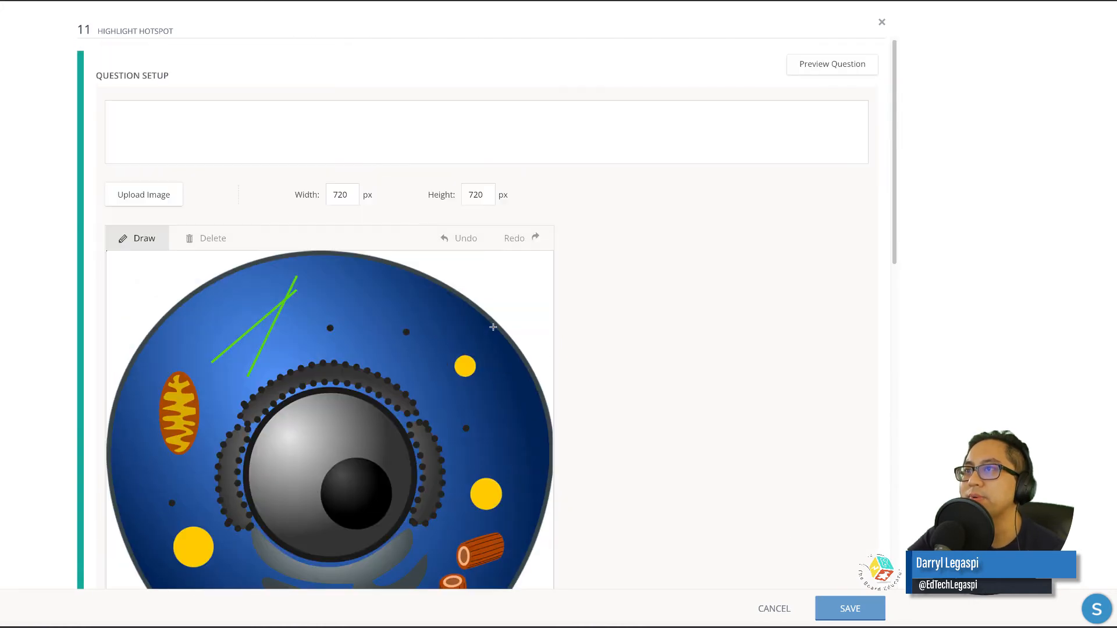
left_click(361, 125)
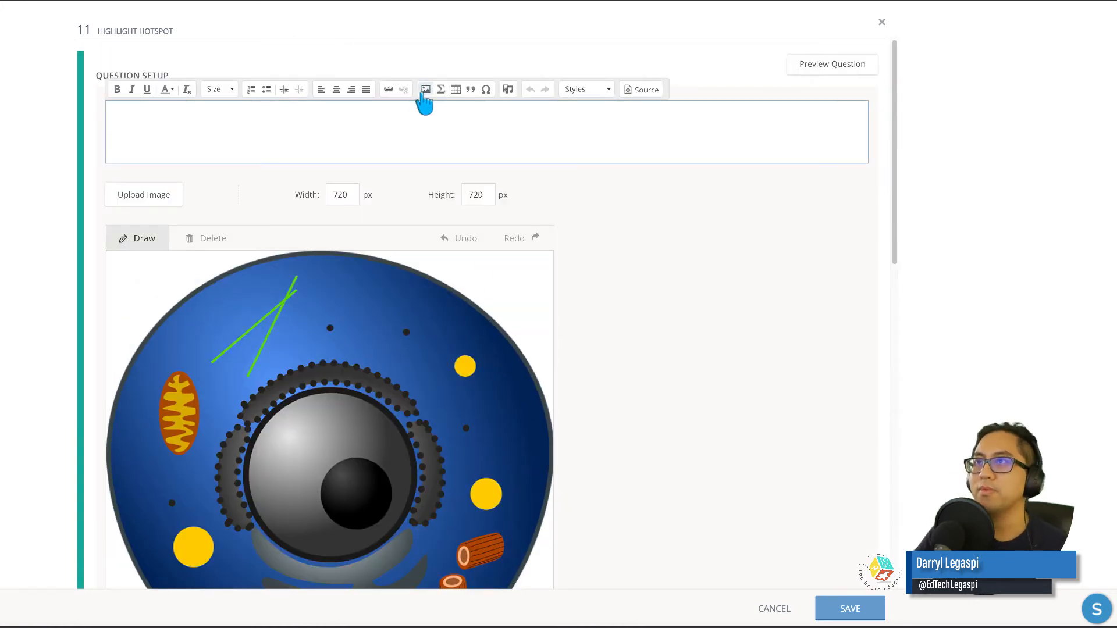
type("Find the mitoch")
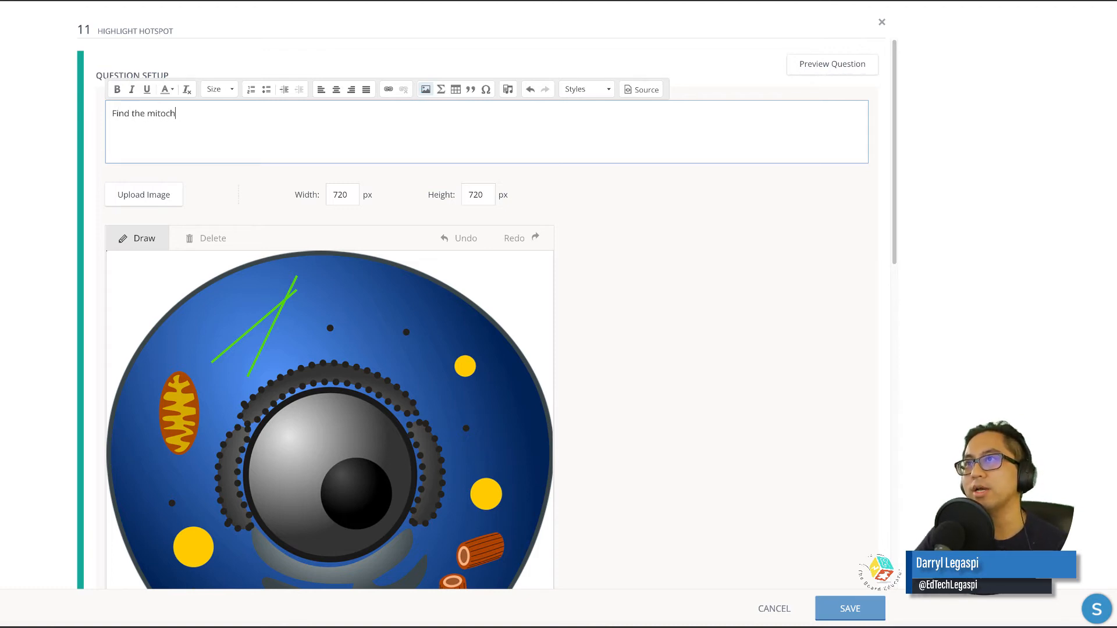
type("a")
left_click(174, 362)
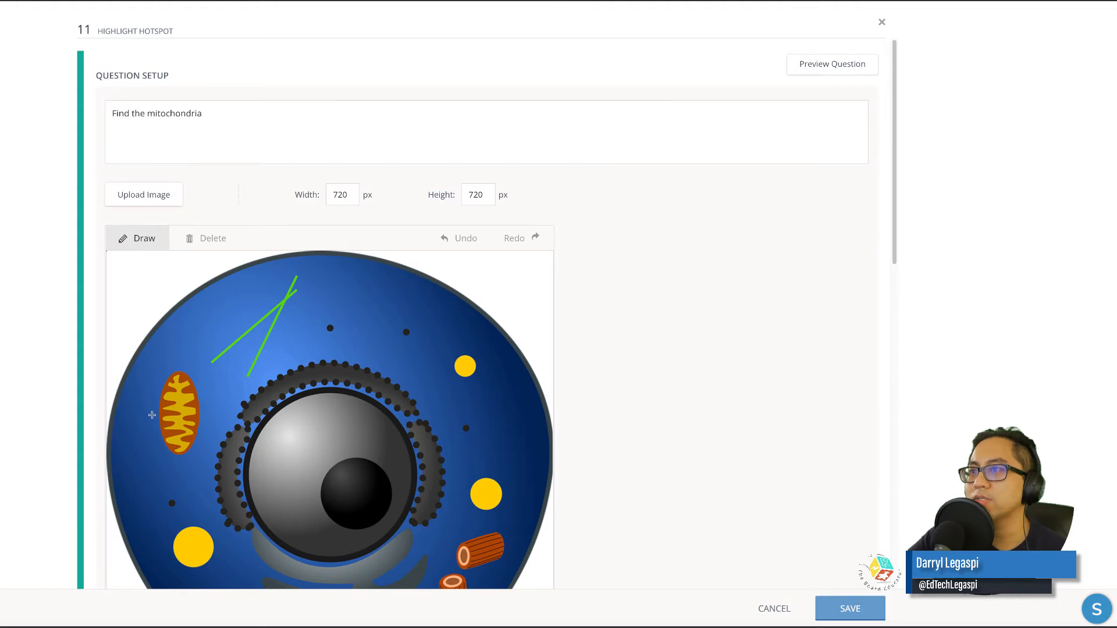
Step: Outline hotspot regions around the mitochondrion, the large yellow circle below it and the black sphere inside the nucleus
left_click(153, 417)
scroll(152, 349, "down", 2)
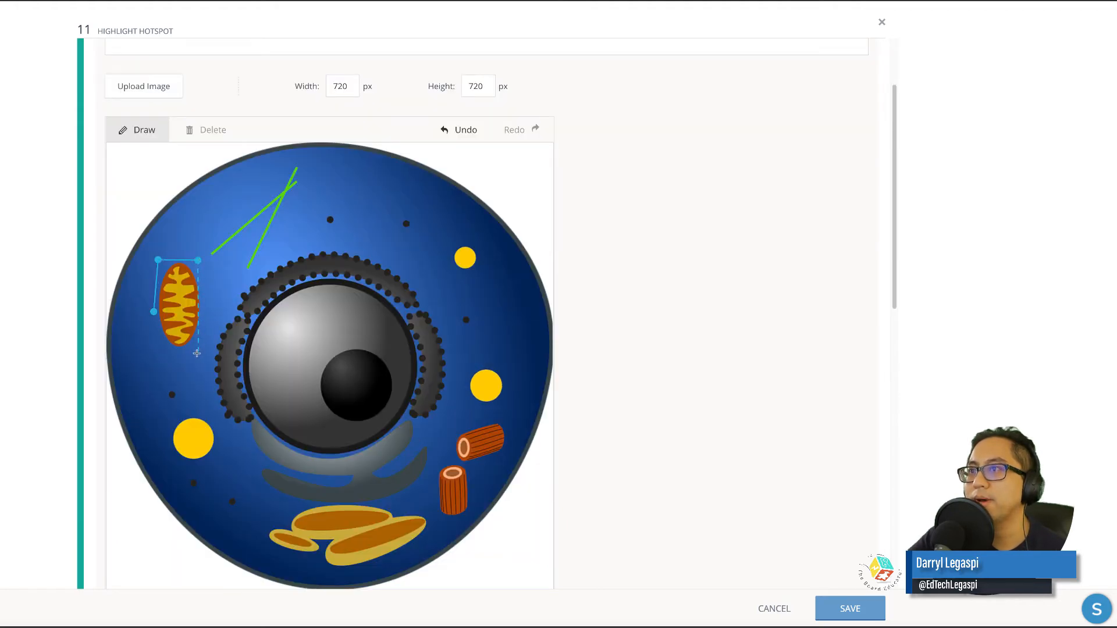
double_click(152, 314)
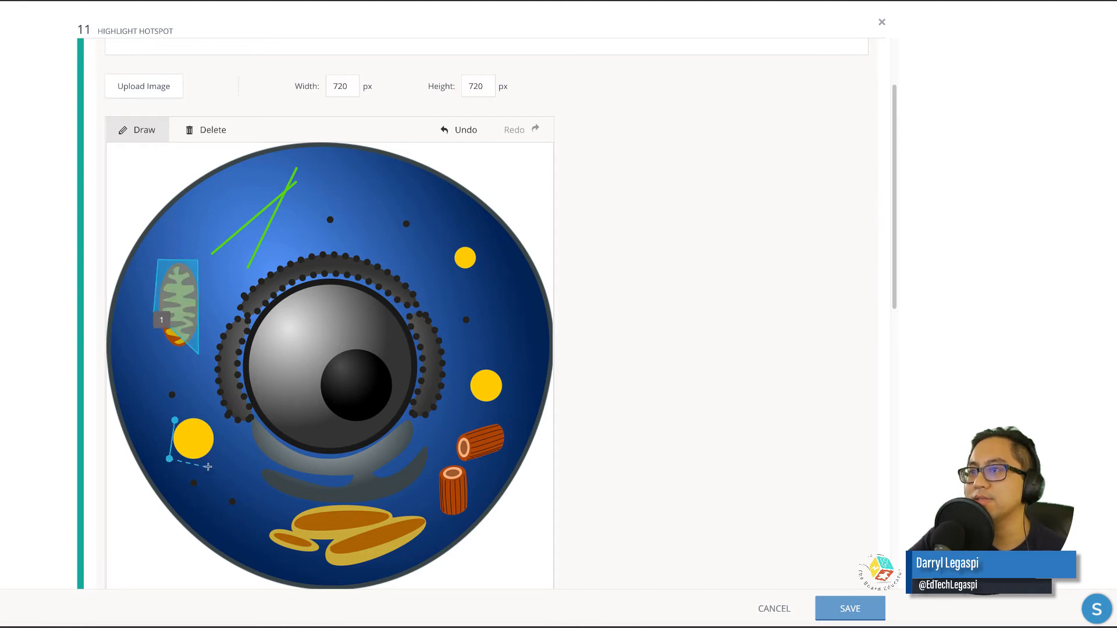
left_click(179, 419)
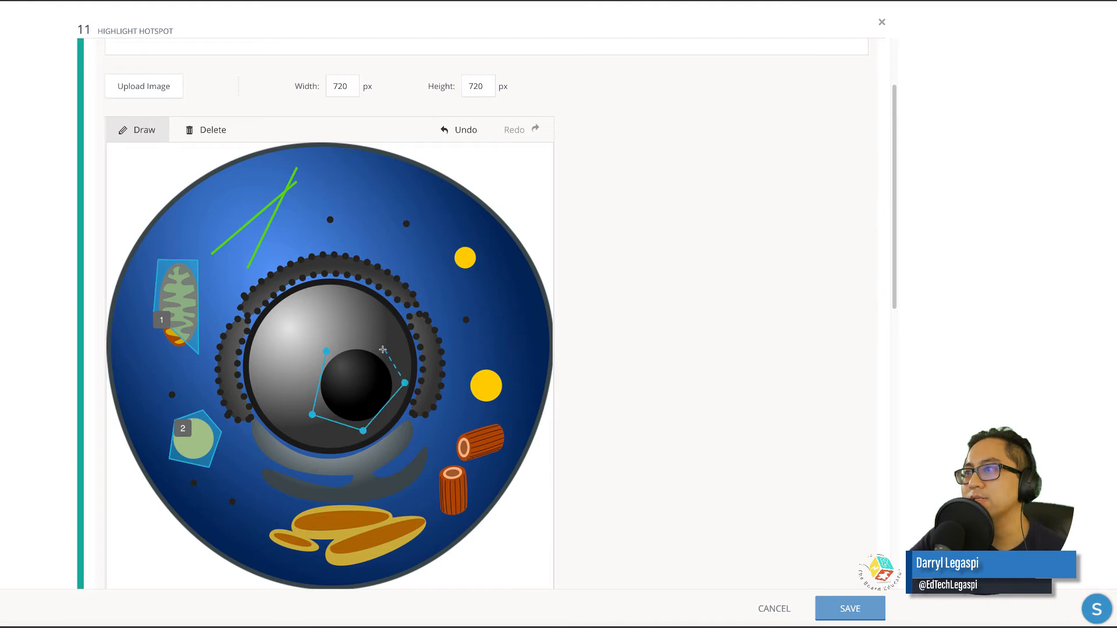
left_click(327, 351)
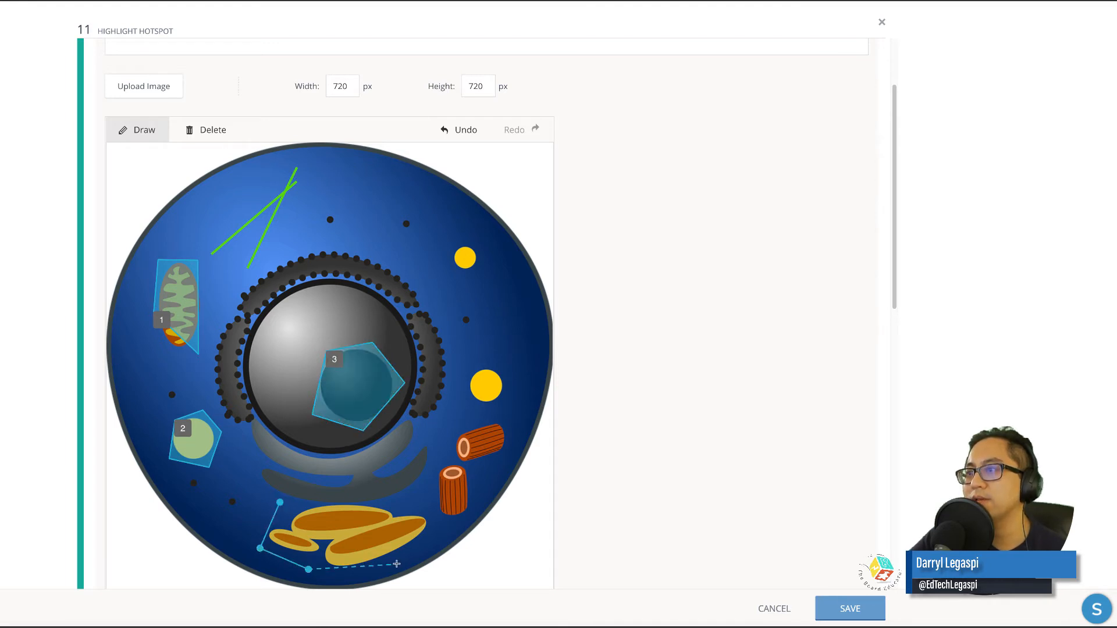
Step: Outline hotspot regions around the yellow-orange ovals at the cell's base, the pair of centrioles and the small black dot near the upper edge
left_click(440, 535)
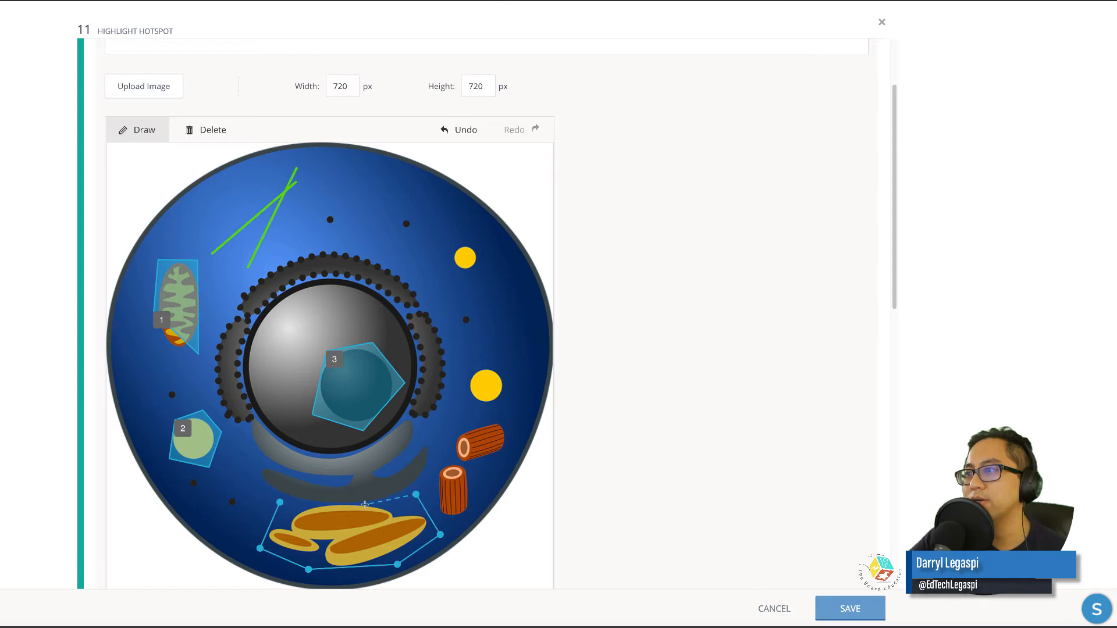
left_click(281, 502)
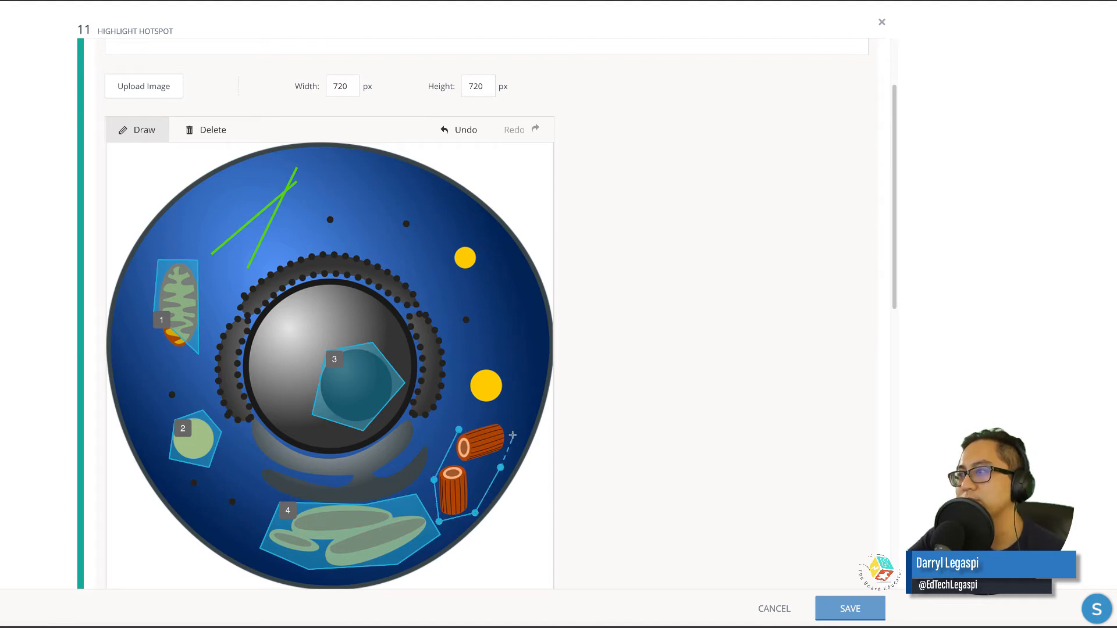
left_click(459, 429)
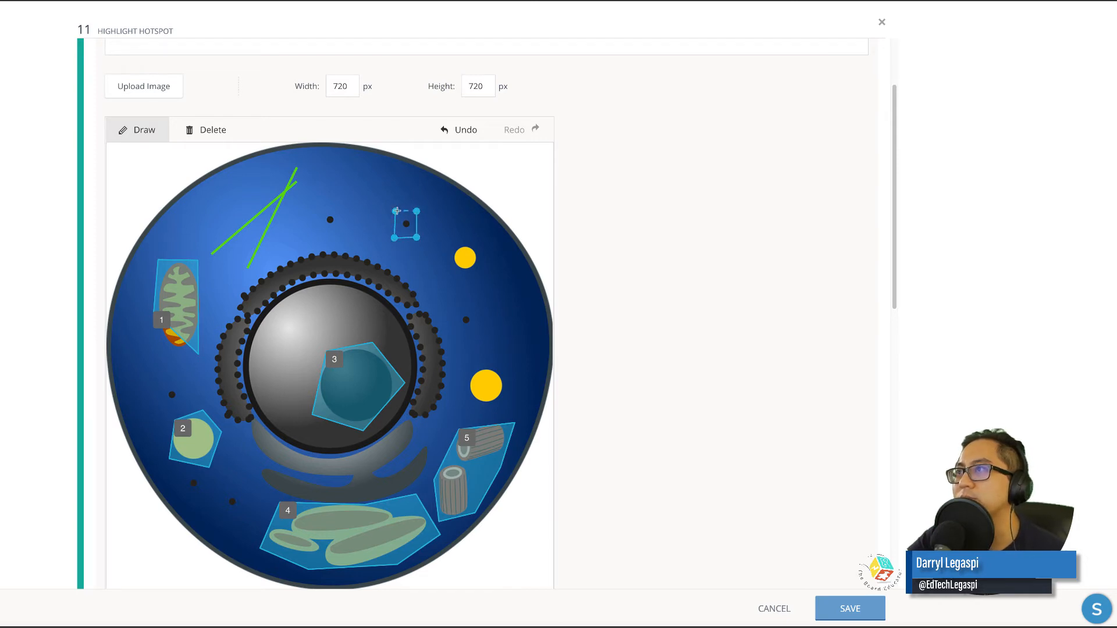
left_click(396, 211)
Step: Mark the mitochondrion region as the correct answer and save the hotspot question
scroll(673, 424, "down", 2)
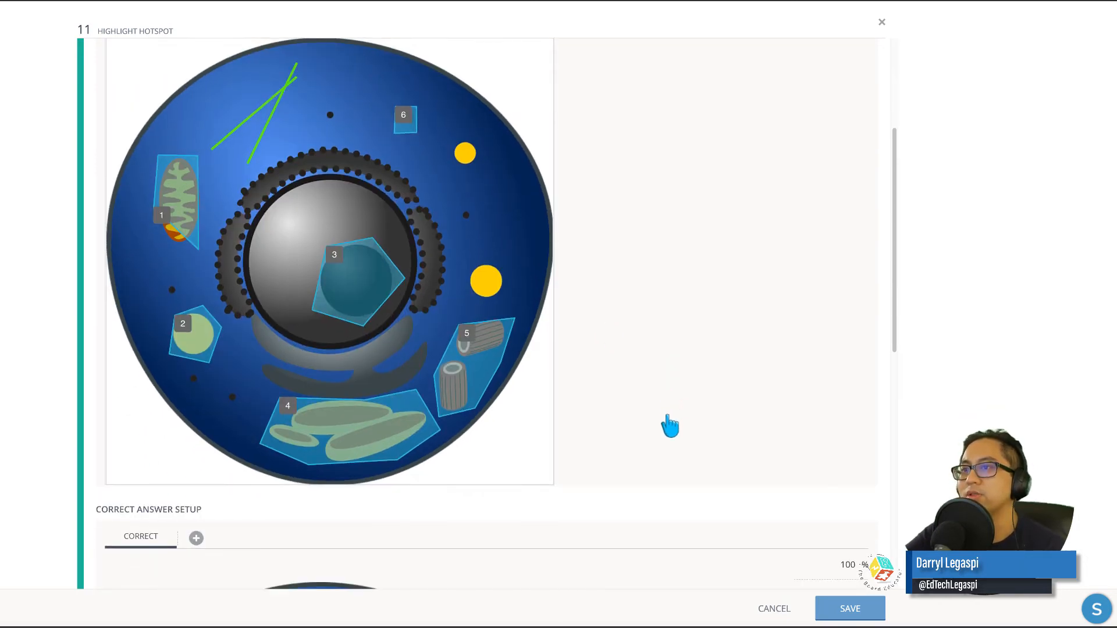
scroll(670, 426, "down", 8)
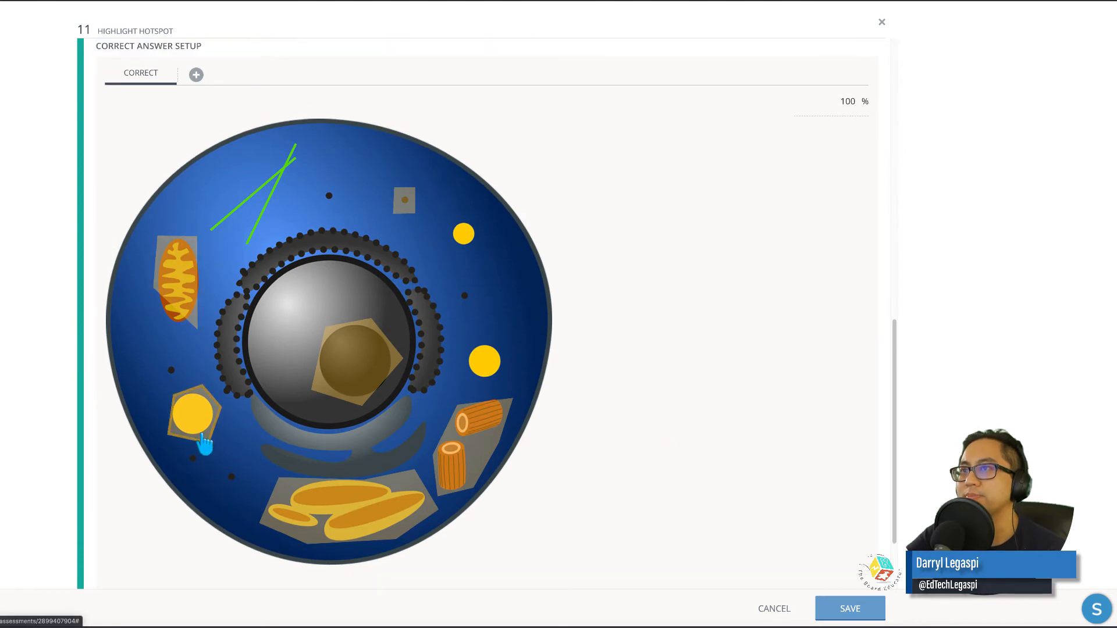
left_click(195, 293)
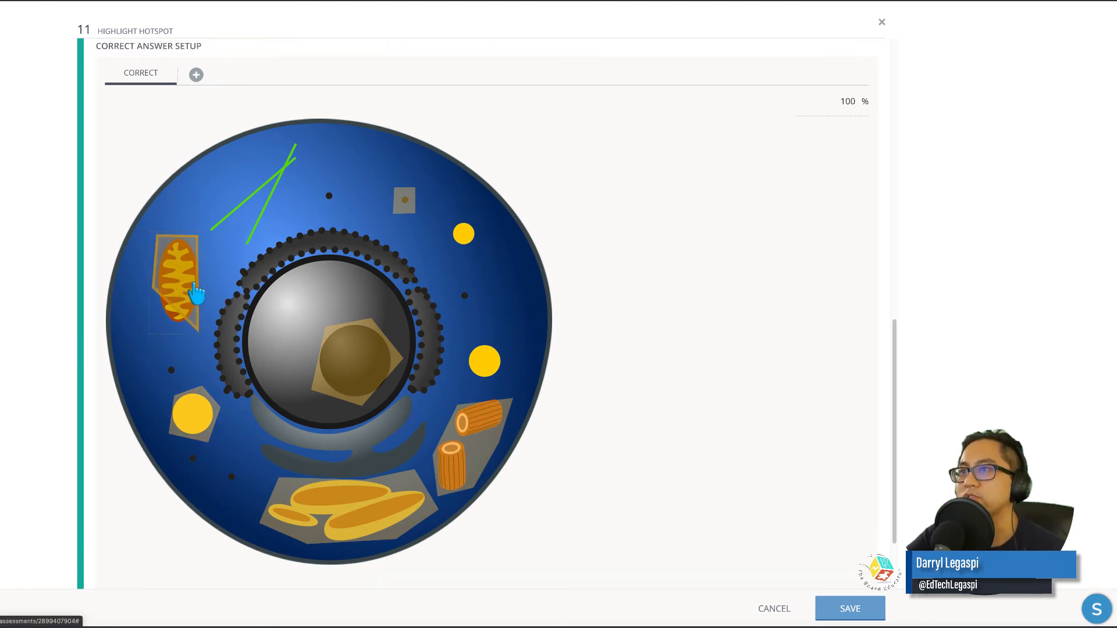
scroll(491, 488, "down", 2)
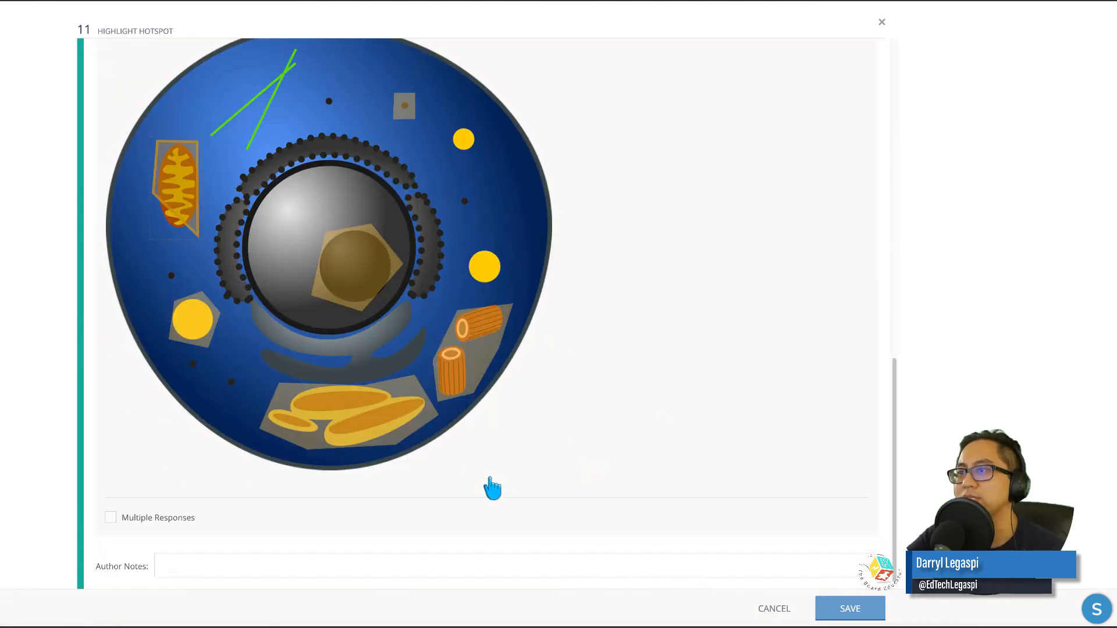
scroll(798, 553, "up", 8)
left_click(848, 607)
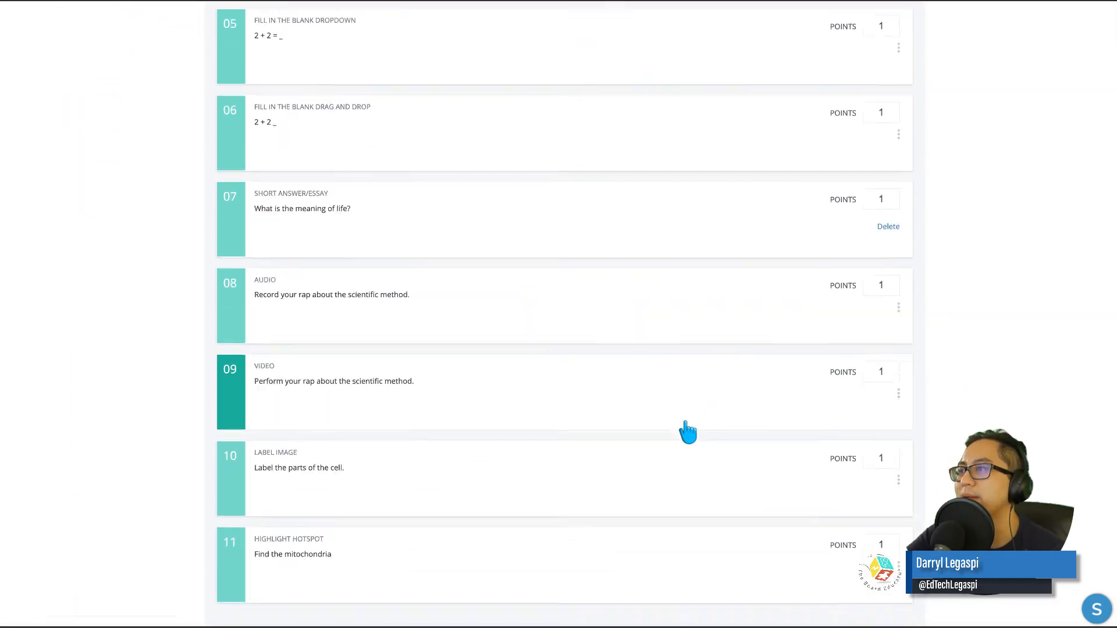
Step: Preview the saved hotspot question and test it by choosing the mitochondrion region, then leave without saving
left_click(822, 511)
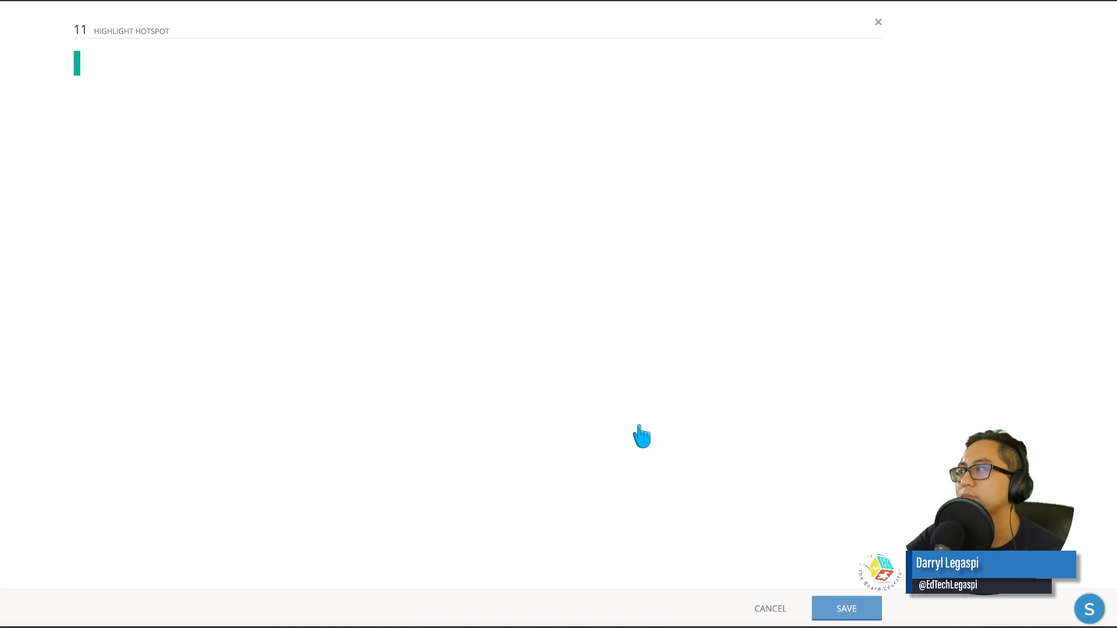
left_click(829, 65)
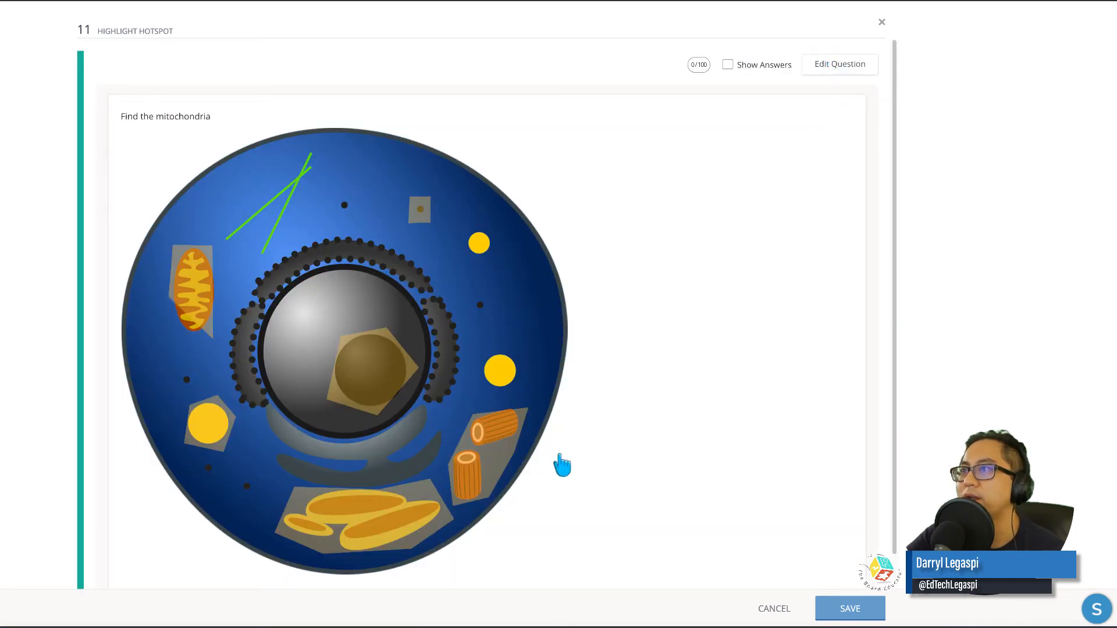
left_click(197, 285)
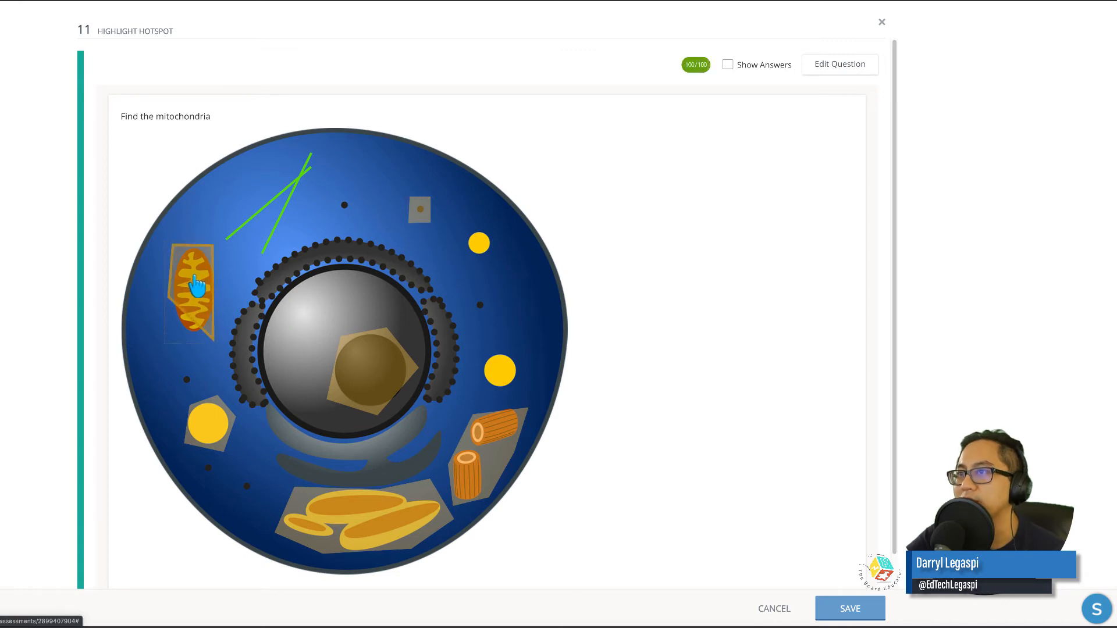
left_click(773, 608)
Step: Create a Highlight Image question and upload the cell diagram from the Desktop as its image
scroll(391, 382, "up", 15)
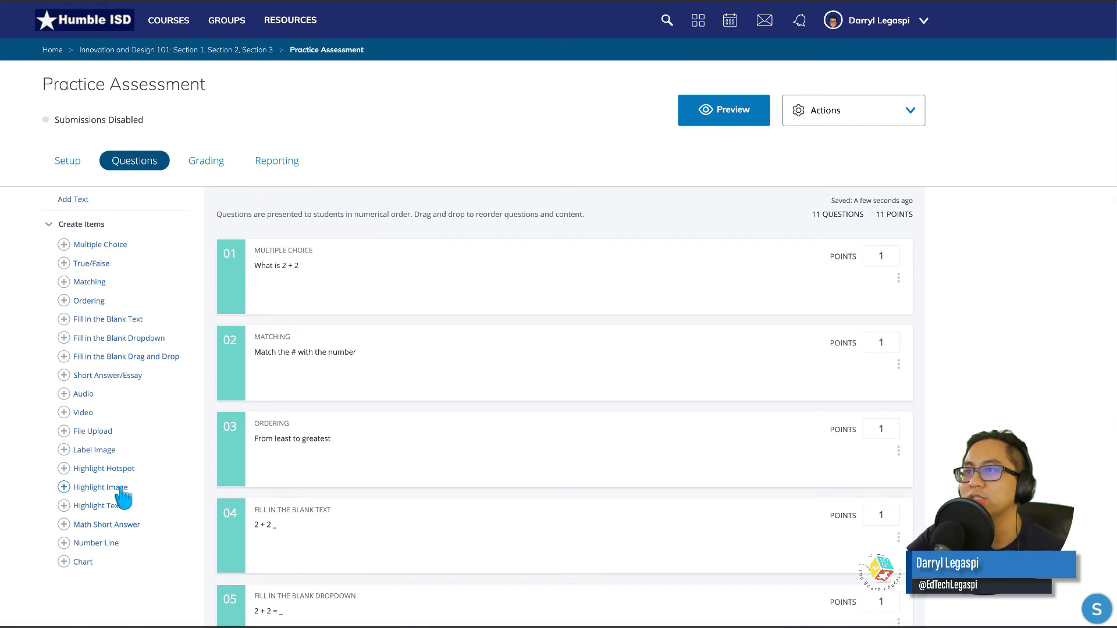
left_click(101, 487)
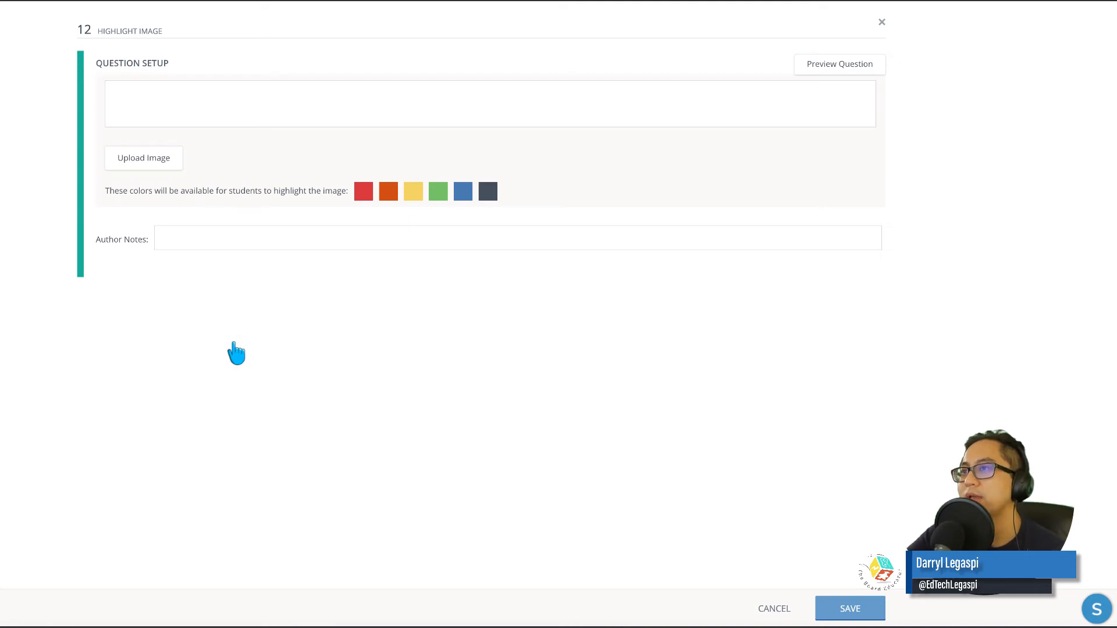
left_click(162, 167)
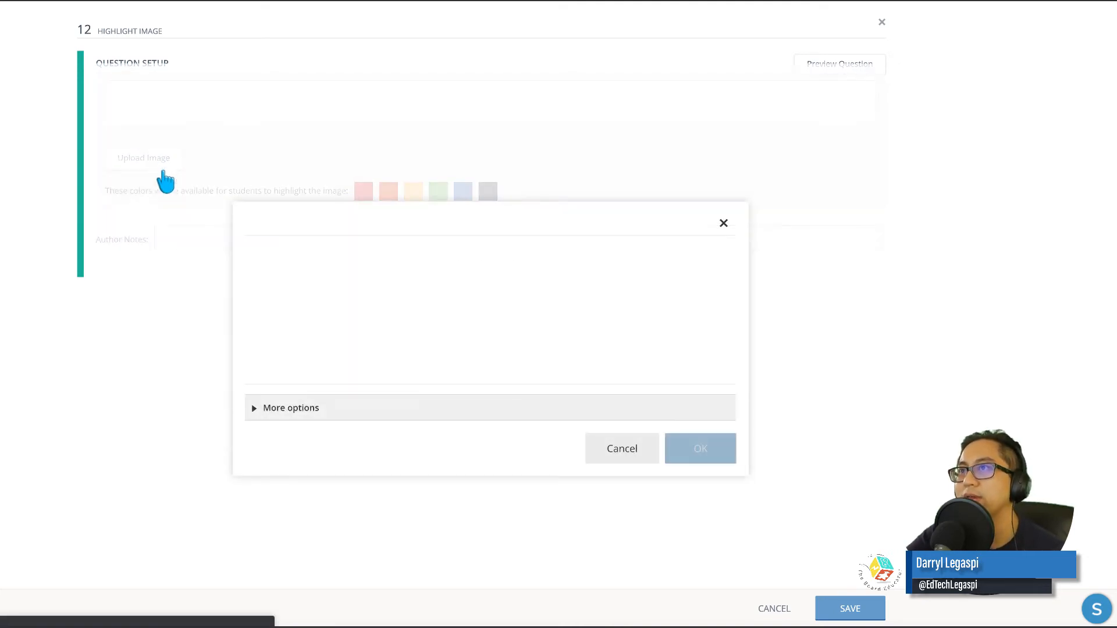
left_click(489, 308)
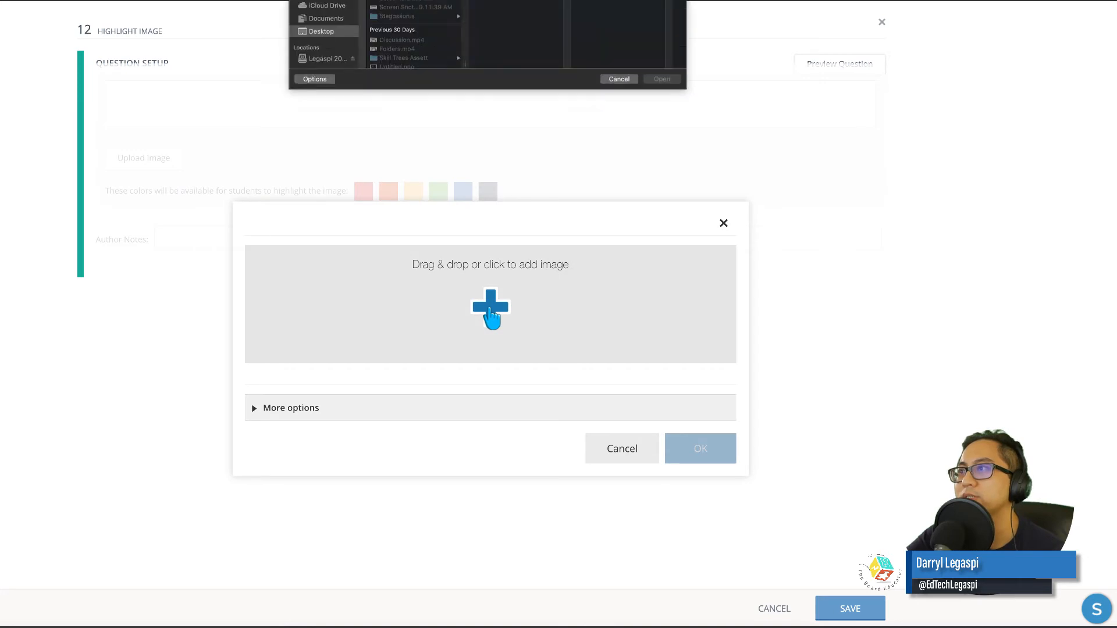
double_click(420, 21)
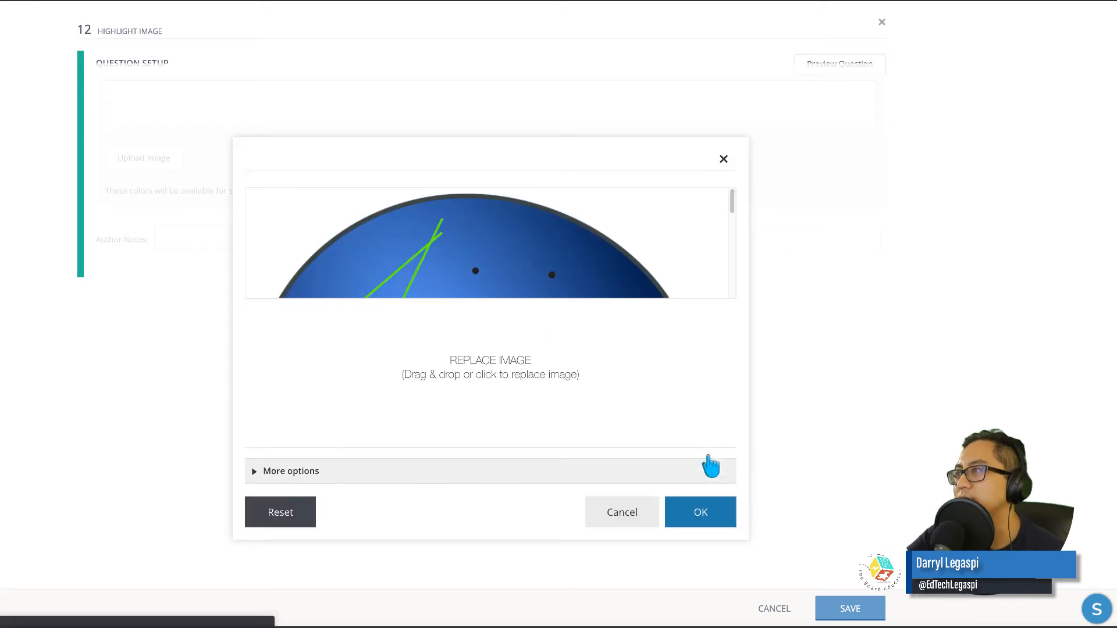
left_click(706, 516)
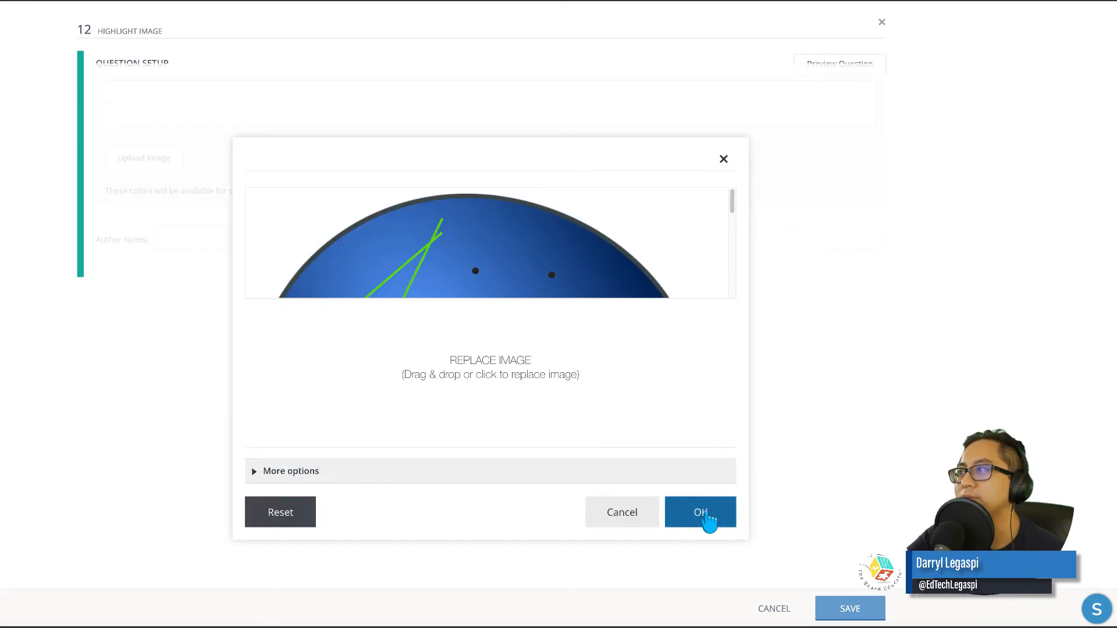
Step: Enter three prompt lines: "Circle mitochondria in red", "Box the nucleus in green" and "Triangle around the centrioles"
left_click(199, 94)
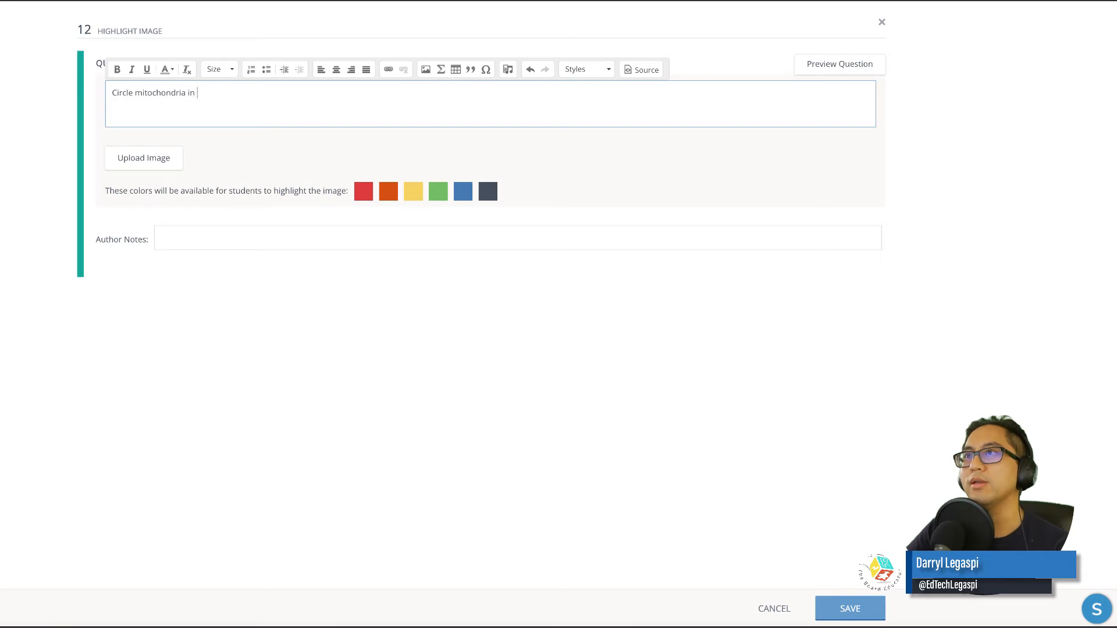
key("Return")
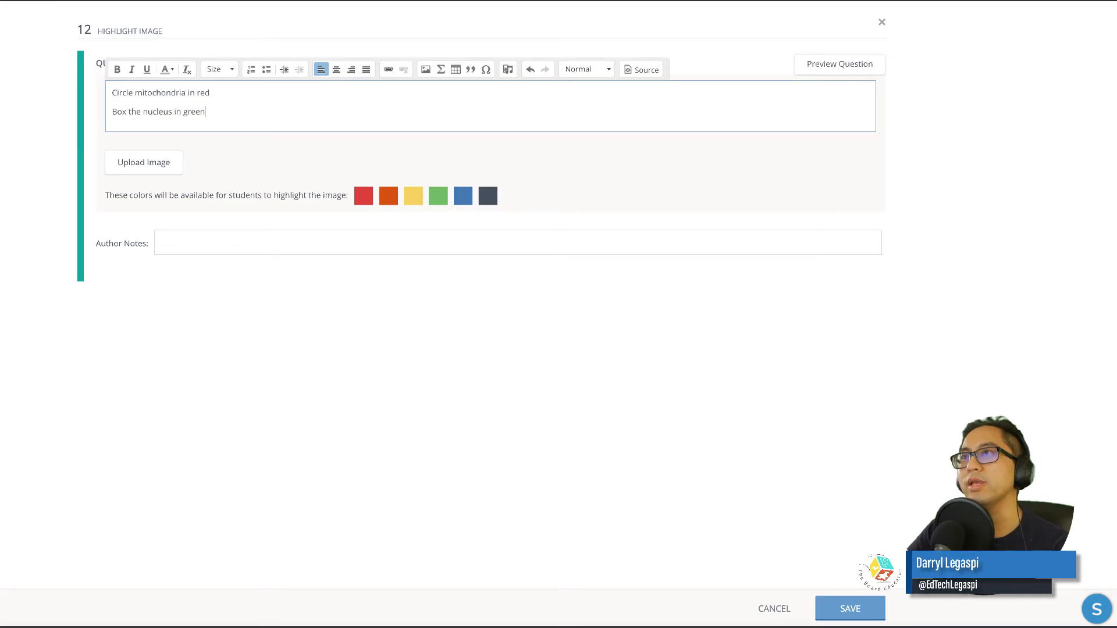
key("Return")
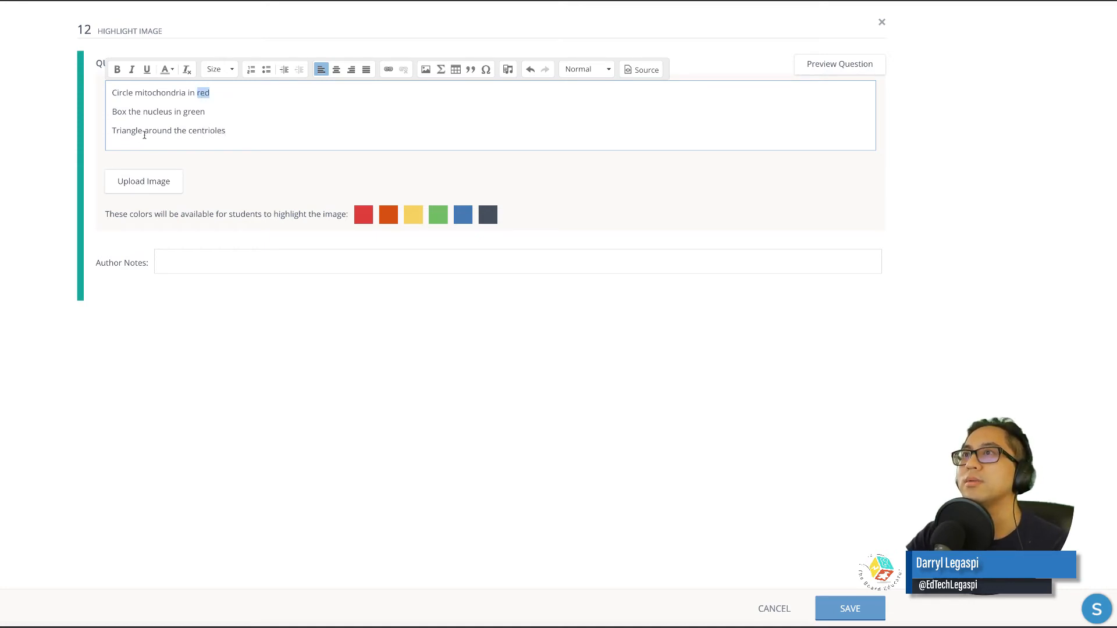
Step: Reword the third prompt line as "Draw a blue triangle around the centrioles"
double_click(118, 132)
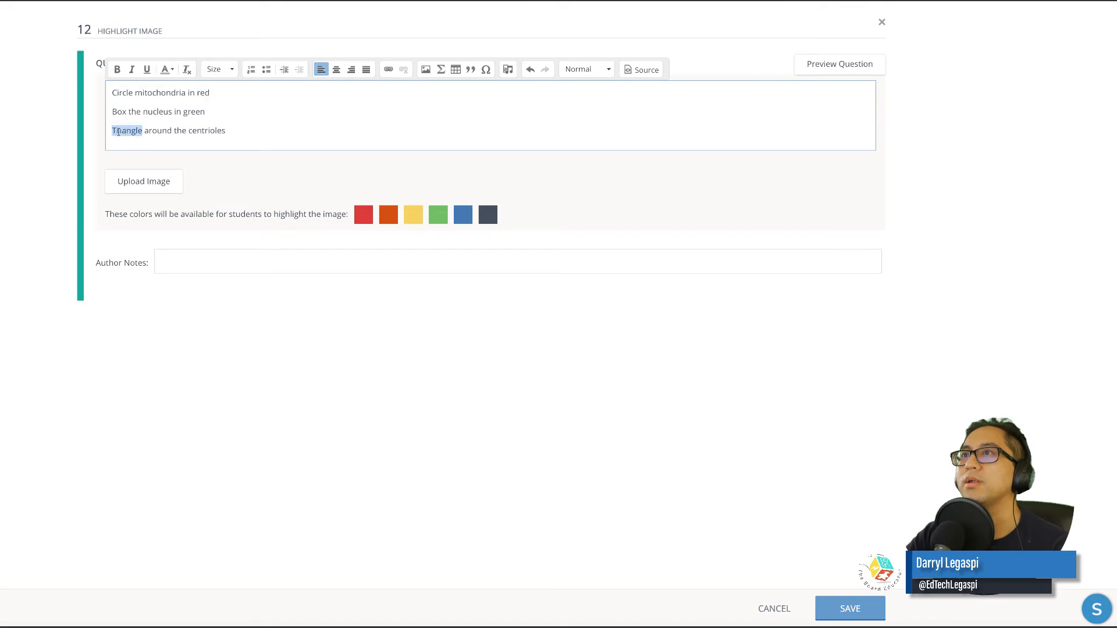
type("Draw a trian")
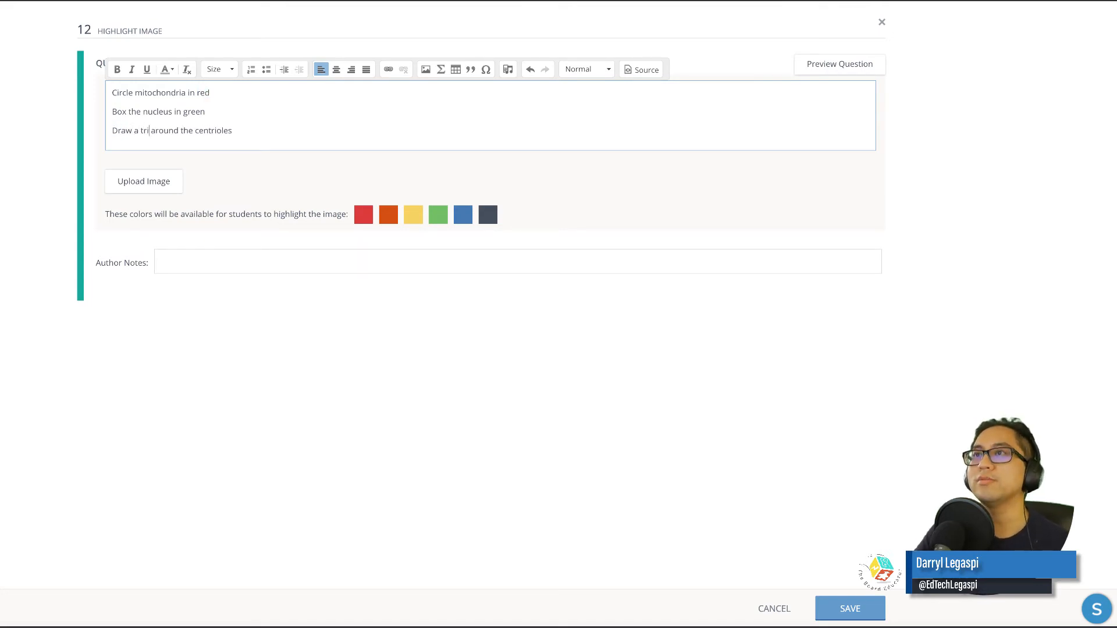
type("gle")
key("BackSpace")
key("BackSpace")
key("BackSpace")
key("BackSpace")
key("BackSpace")
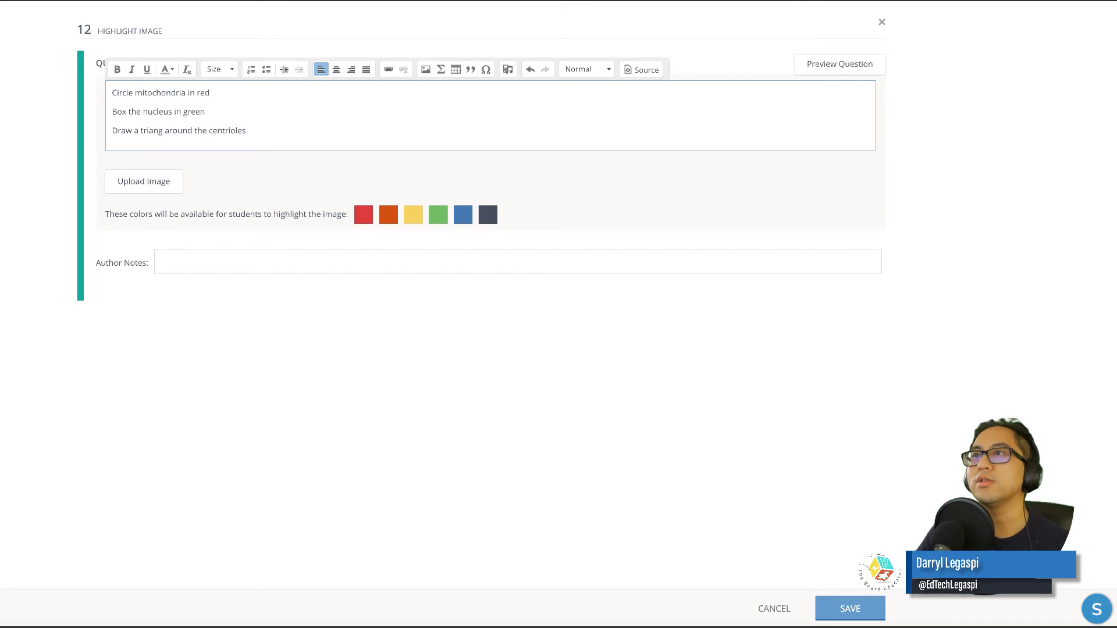
key("BackSpace")
key("BackSpace")
key("BackSpace")
type("blue triangle")
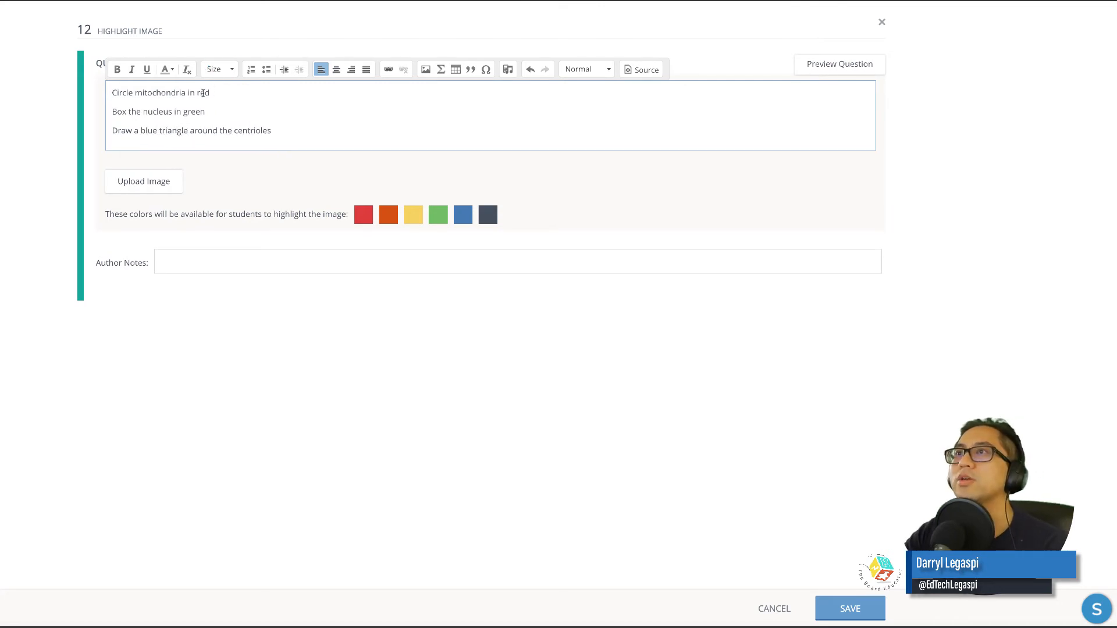
Step: Color the words "red", "green" and "blue" in the prompt with their matching text colors
left_click(167, 69)
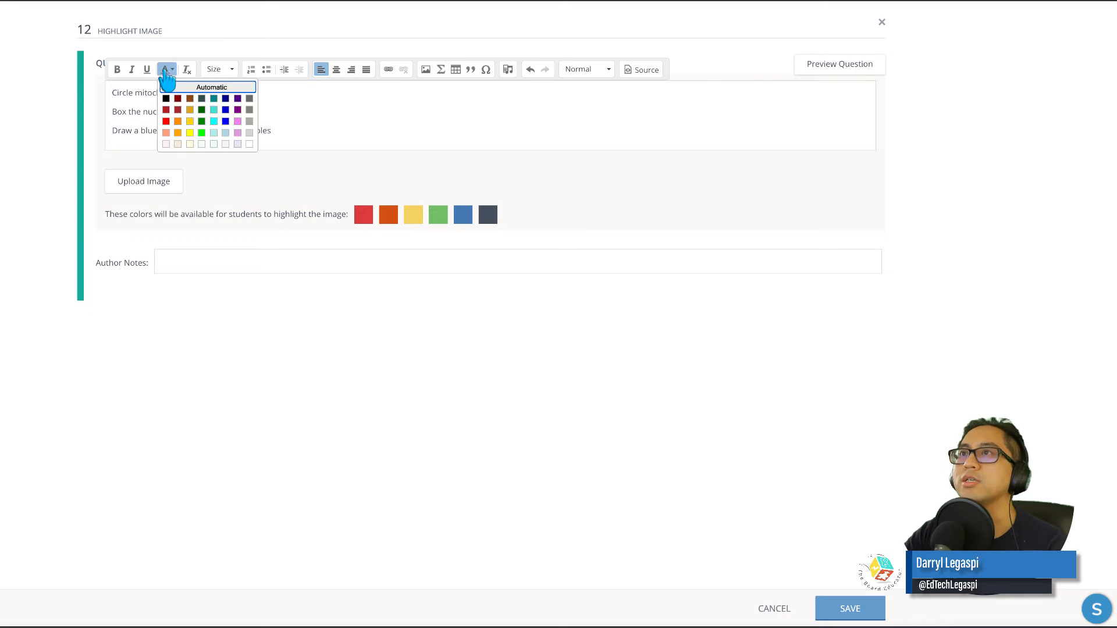
left_click(167, 120)
double_click(194, 111)
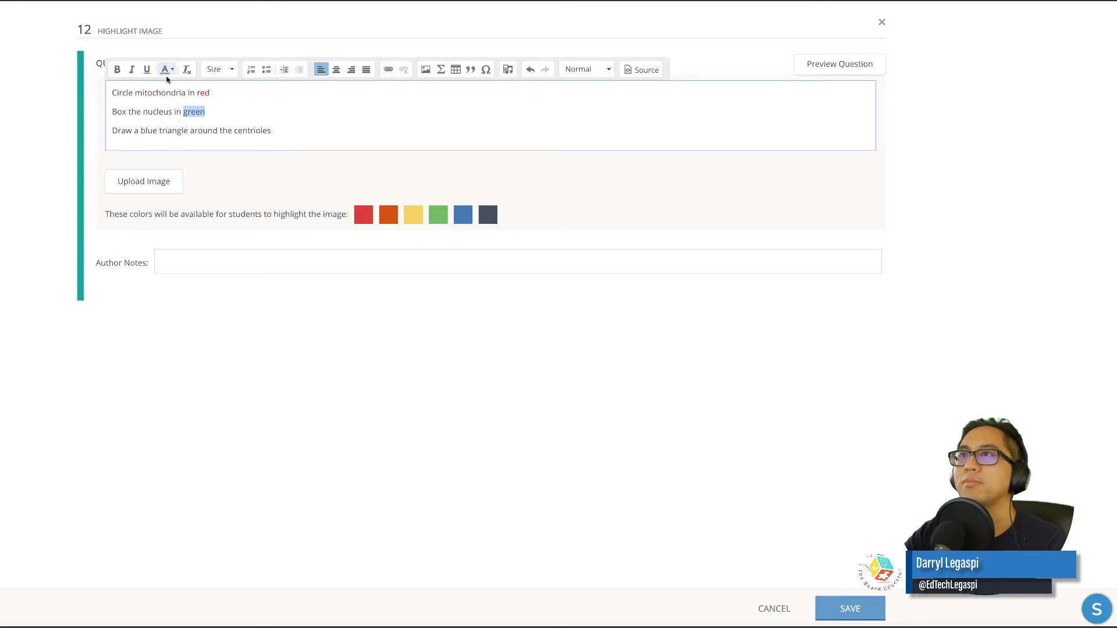
left_click(167, 69)
left_click(202, 132)
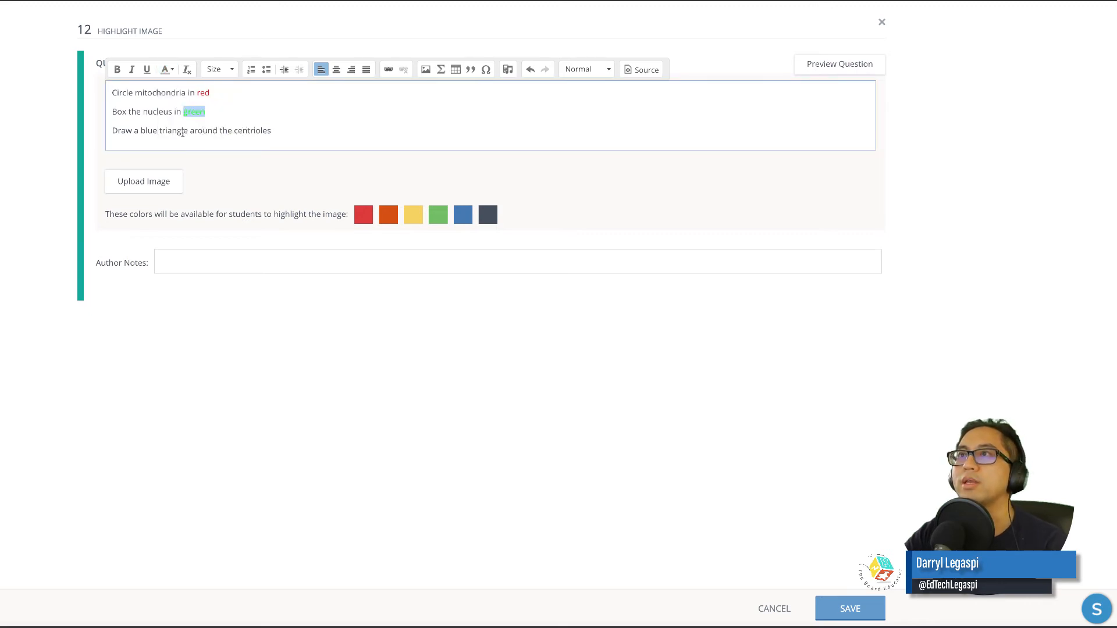
double_click(148, 130)
left_click(166, 70)
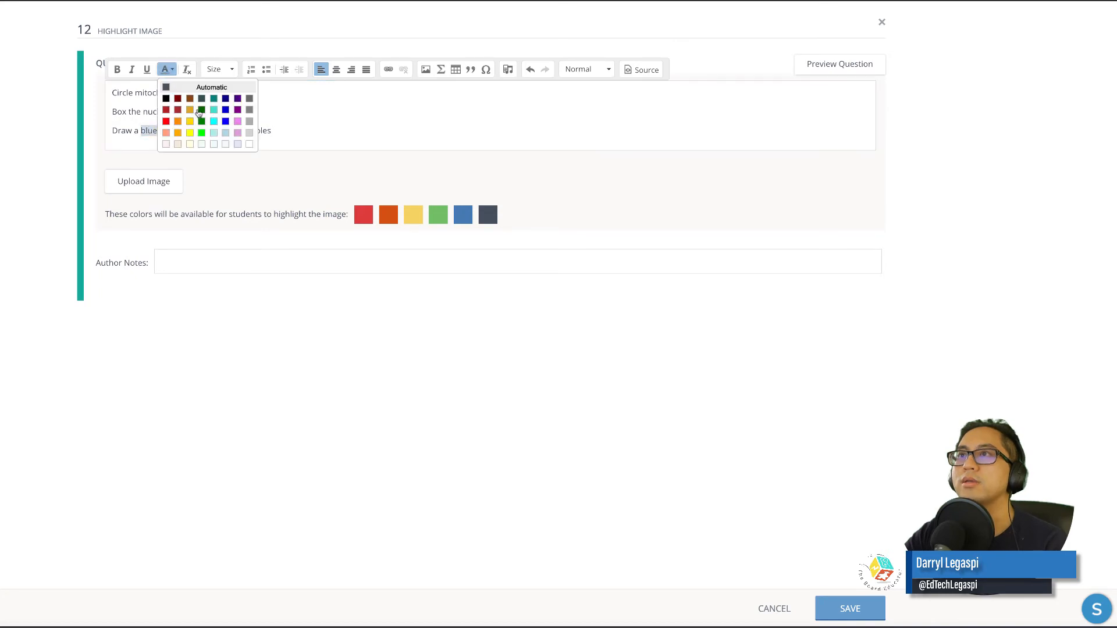
left_click(225, 122)
left_click(327, 112)
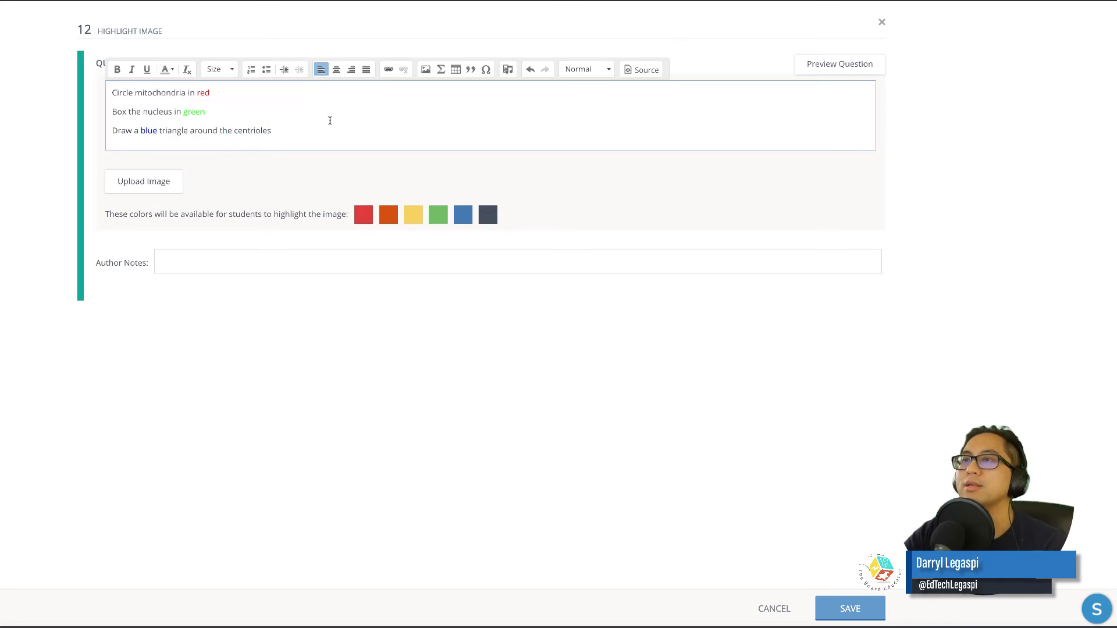
Step: Check and accept the uploaded cell image, then preview the question and circle the mitochondrion in red
left_click(155, 185)
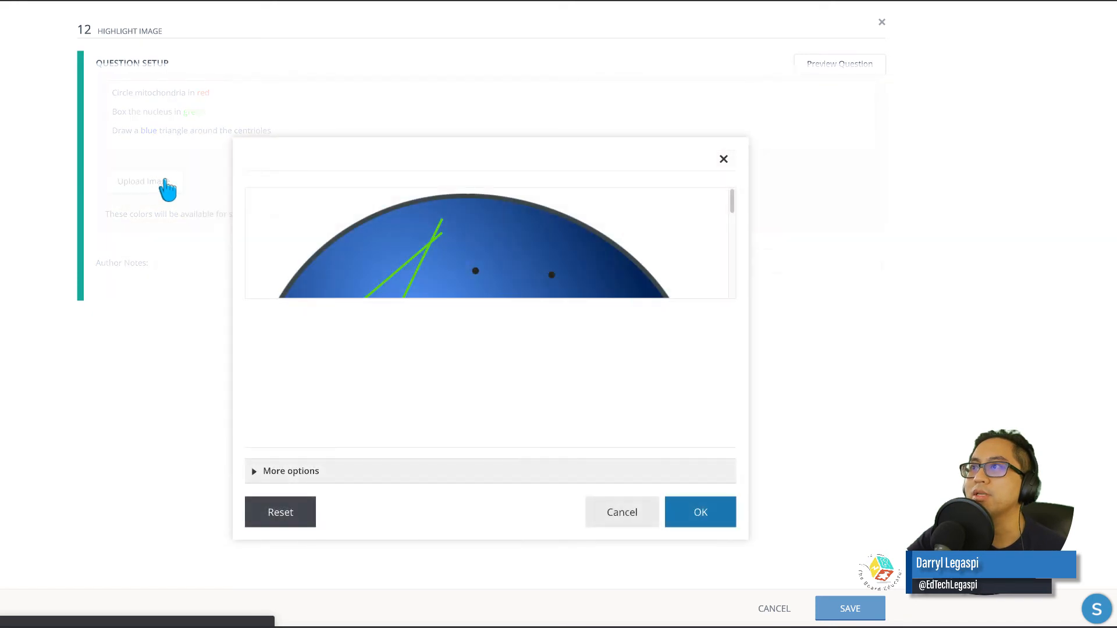
left_click(709, 522)
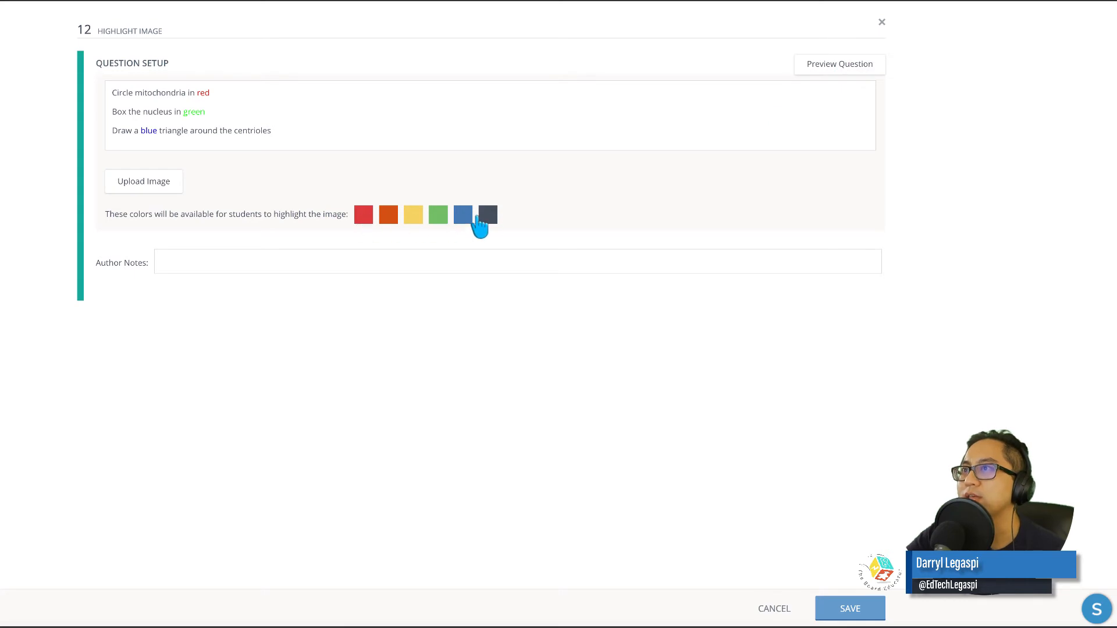
left_click(854, 67)
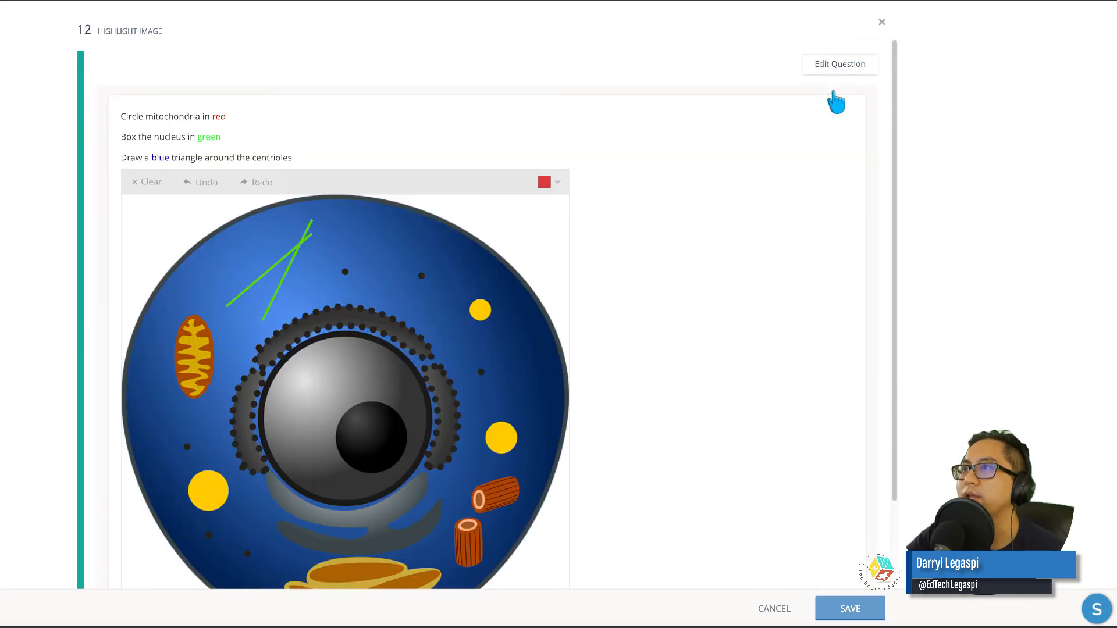
scroll(700, 314, "down", 1)
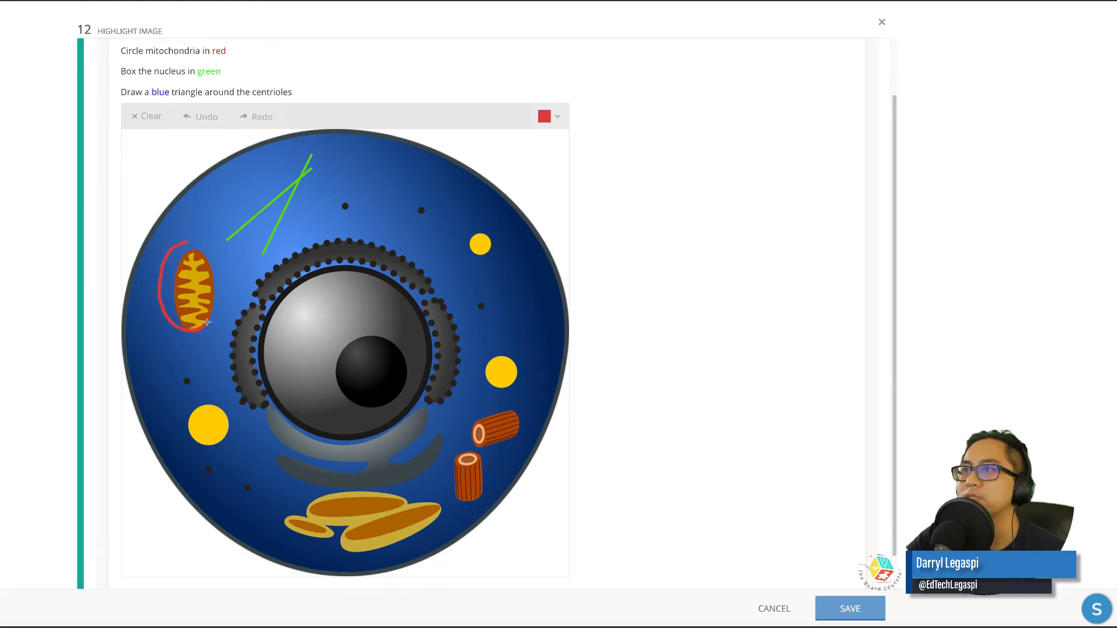
left_click_drag(201, 246, 205, 245)
Step: Switch the highlighter to green and draw a box around the nucleus in the question preview
left_click(558, 118)
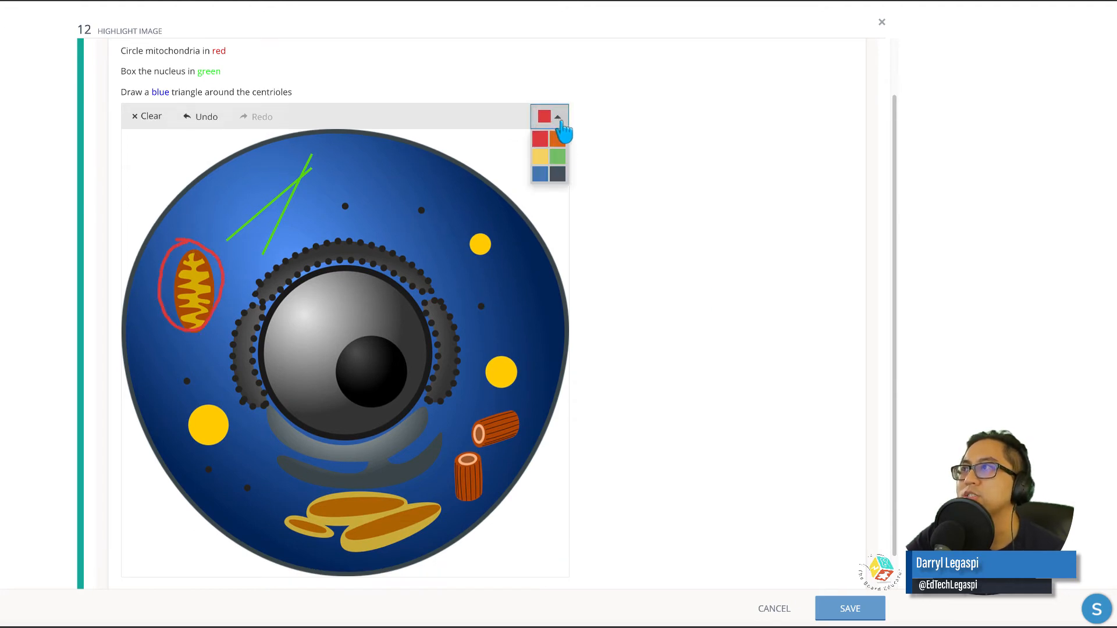
left_click(559, 158)
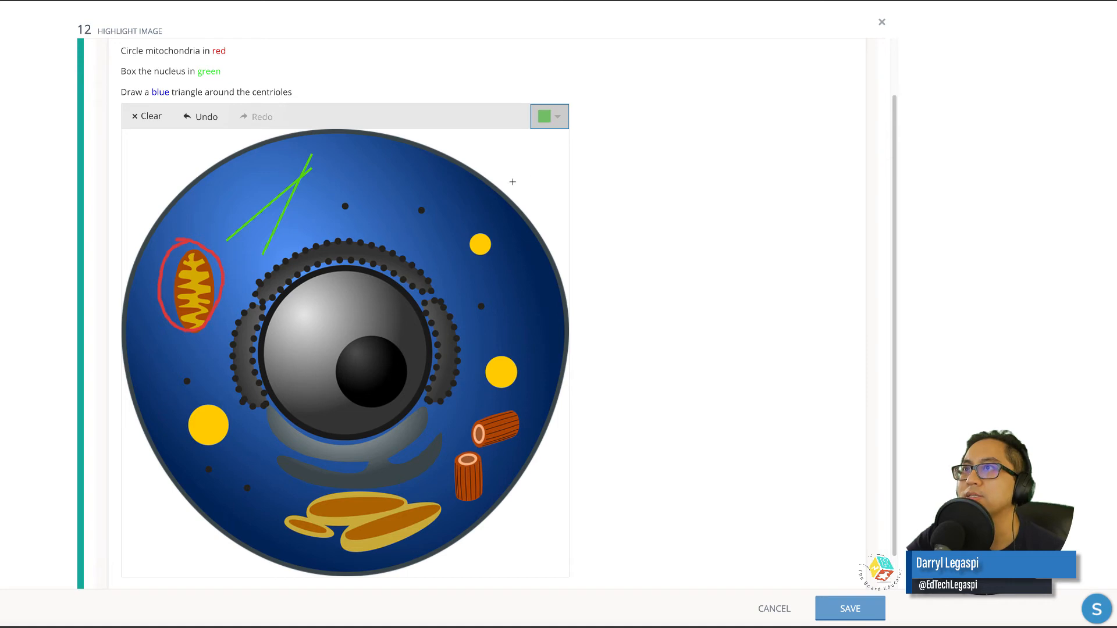
left_click_drag(332, 336, 327, 408)
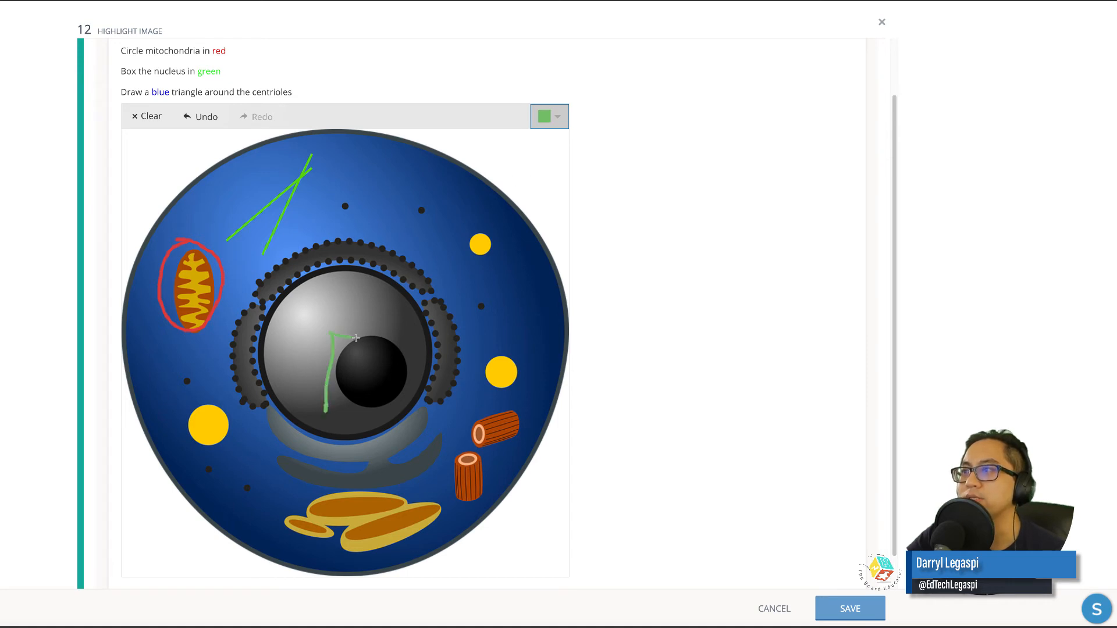
mouse_move(355, 338)
left_mouse_down()
mouse_move(419, 340)
mouse_move(400, 418)
mouse_move(335, 415)
left_mouse_up()
mouse_move(265, 309)
left_mouse_down()
mouse_move(252, 382)
mouse_move(284, 272)
mouse_move(386, 284)
mouse_move(431, 396)
mouse_move(364, 434)
mouse_move(256, 380)
left_mouse_up()
mouse_move(274, 277)
left_mouse_down()
mouse_move(249, 460)
mouse_move(407, 292)
mouse_move(428, 410)
mouse_move(250, 408)
left_mouse_up()
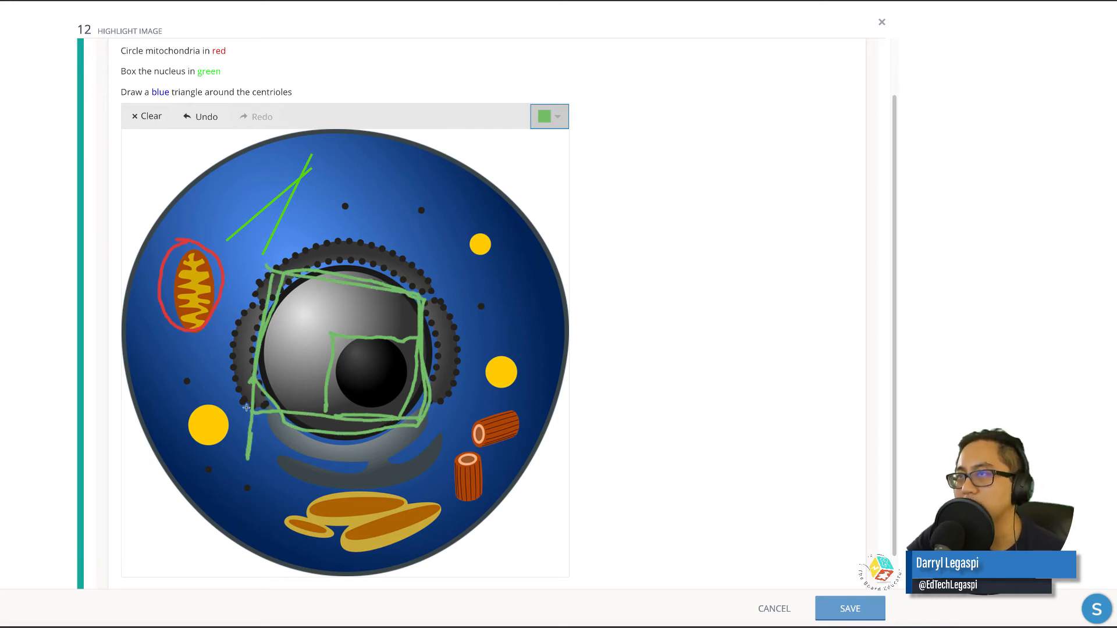
Step: Draw a blue triangle around the pair of centrioles in the preview and save the Highlight Image question
left_click(546, 116)
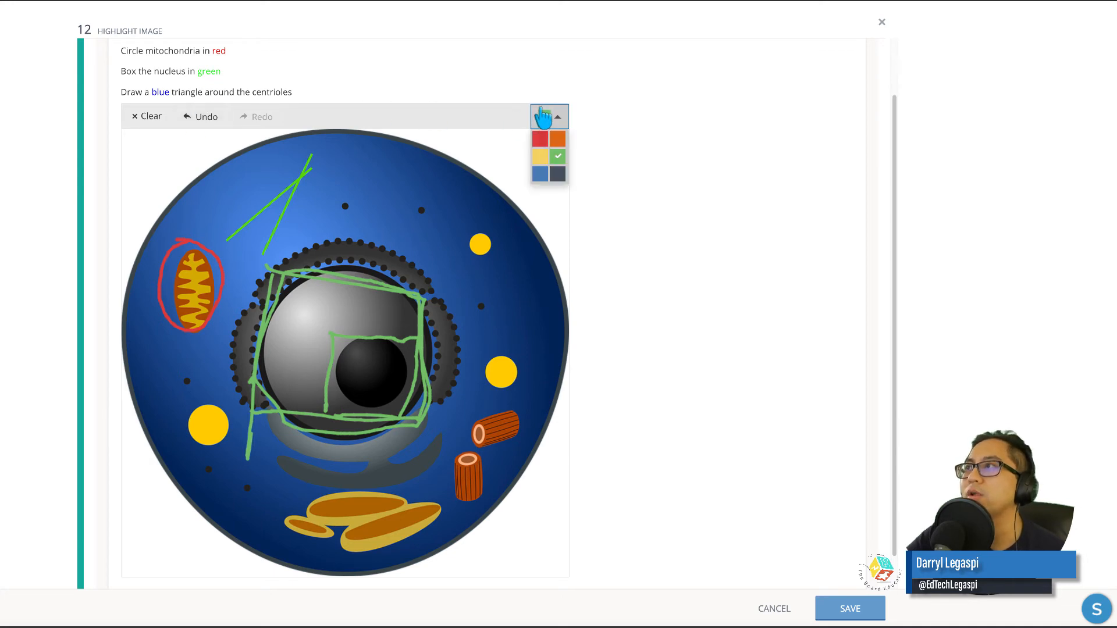
left_click(544, 175)
mouse_move(466, 446)
left_mouse_down()
mouse_move(512, 449)
mouse_move(429, 469)
left_mouse_up()
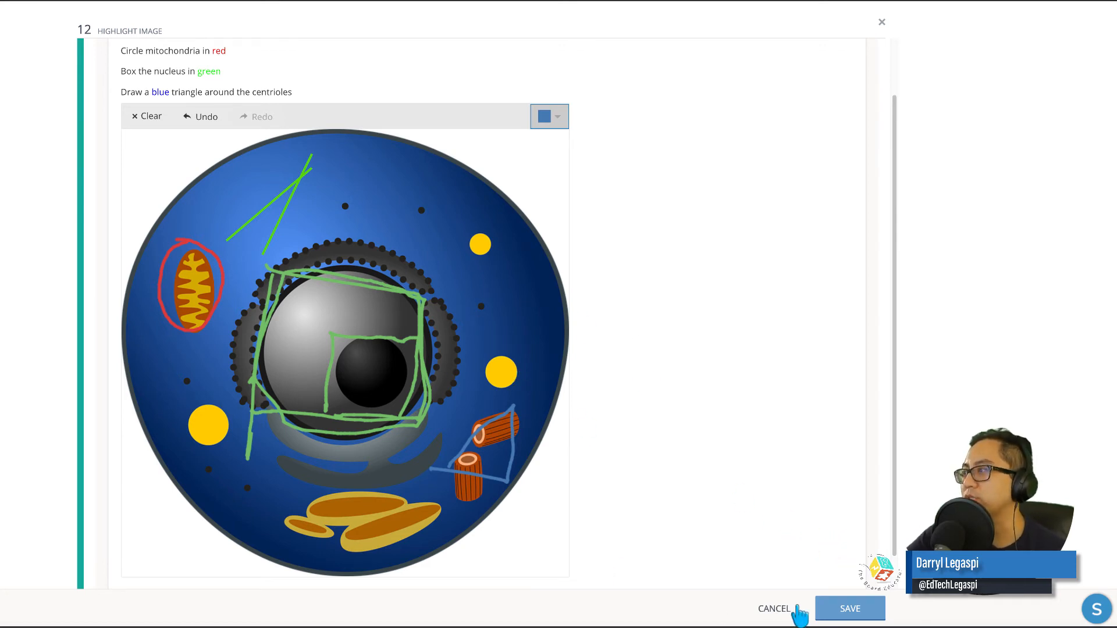
left_click(849, 611)
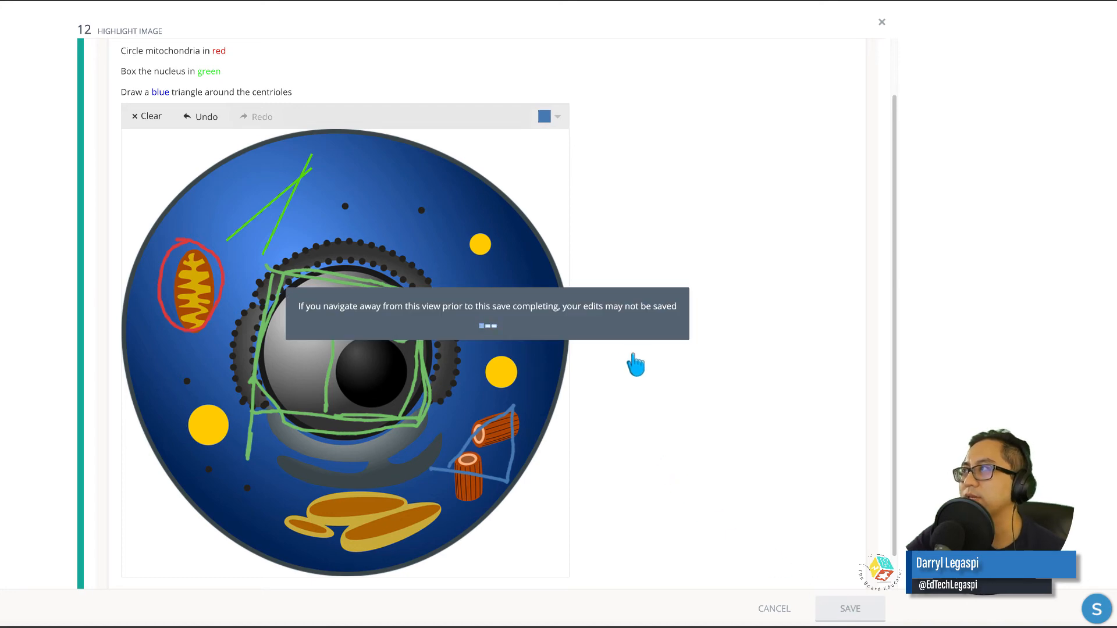
Step: Create a Highlight Text question with "Highlight the verb" as the first line of its prompt
scroll(339, 491, "down", 12)
scroll(344, 472, "up", 9)
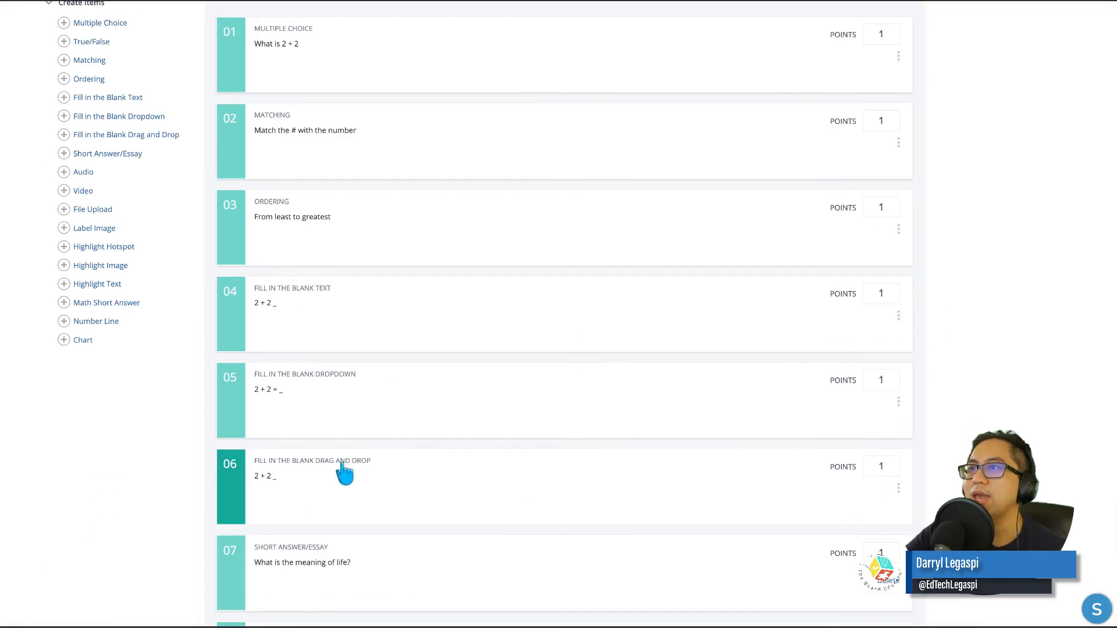
scroll(175, 247, "up", 4)
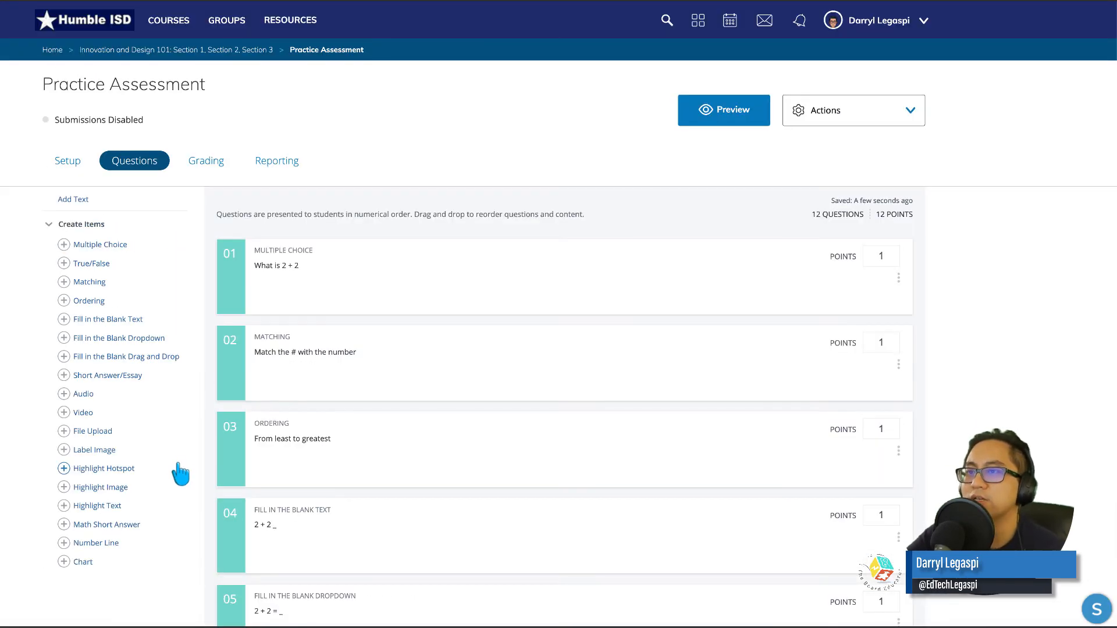
scroll(180, 475, "down", 1)
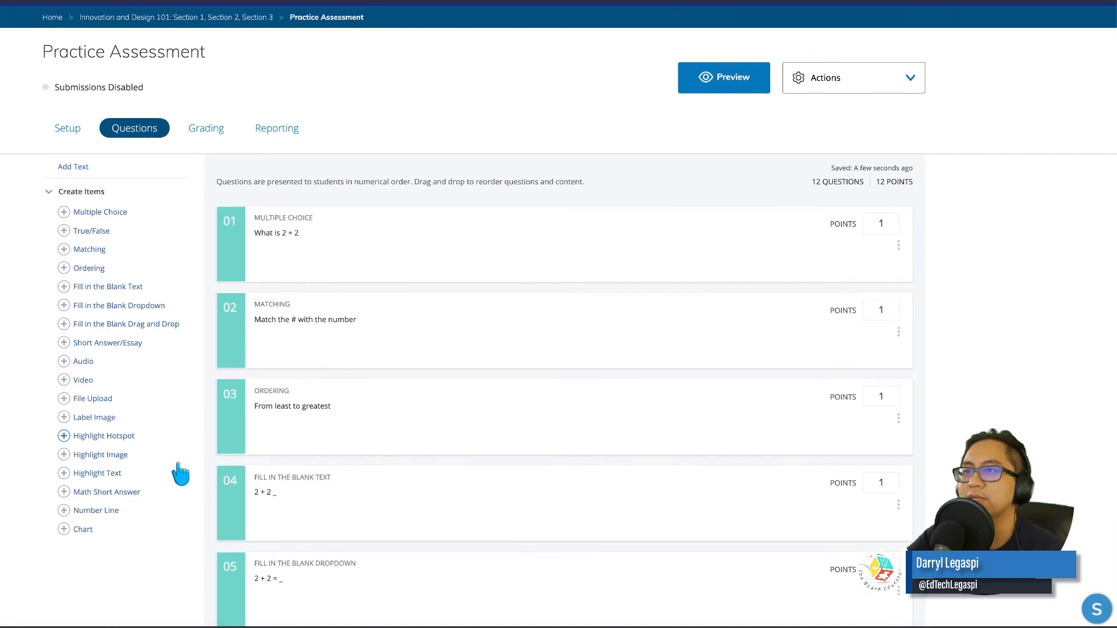
left_click(97, 474)
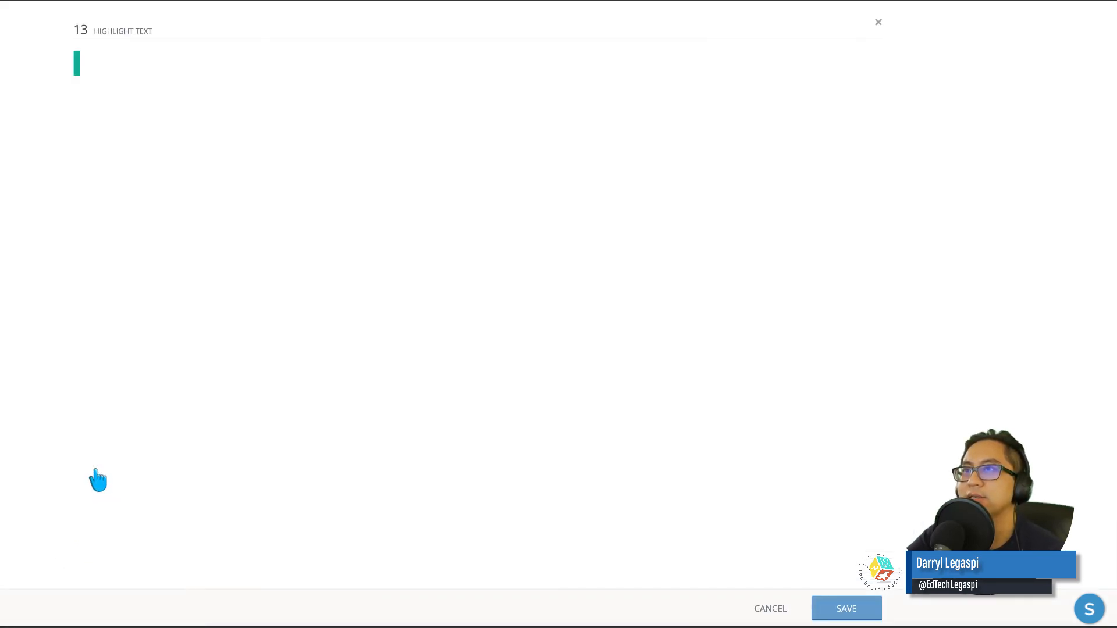
left_click(143, 125)
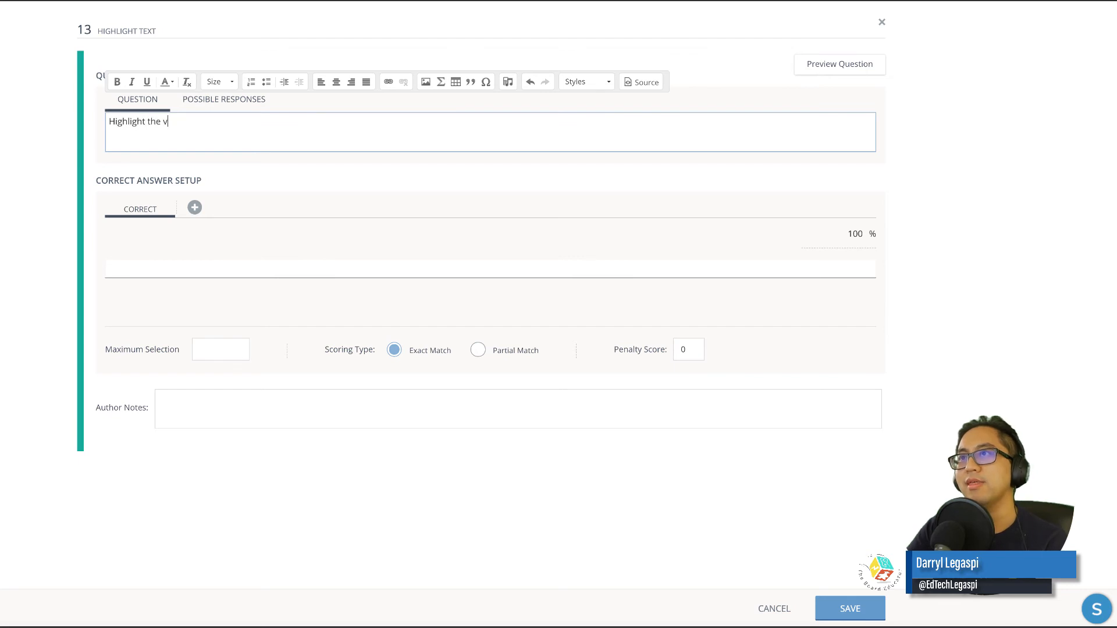
type("Highlight the verb")
key("Return")
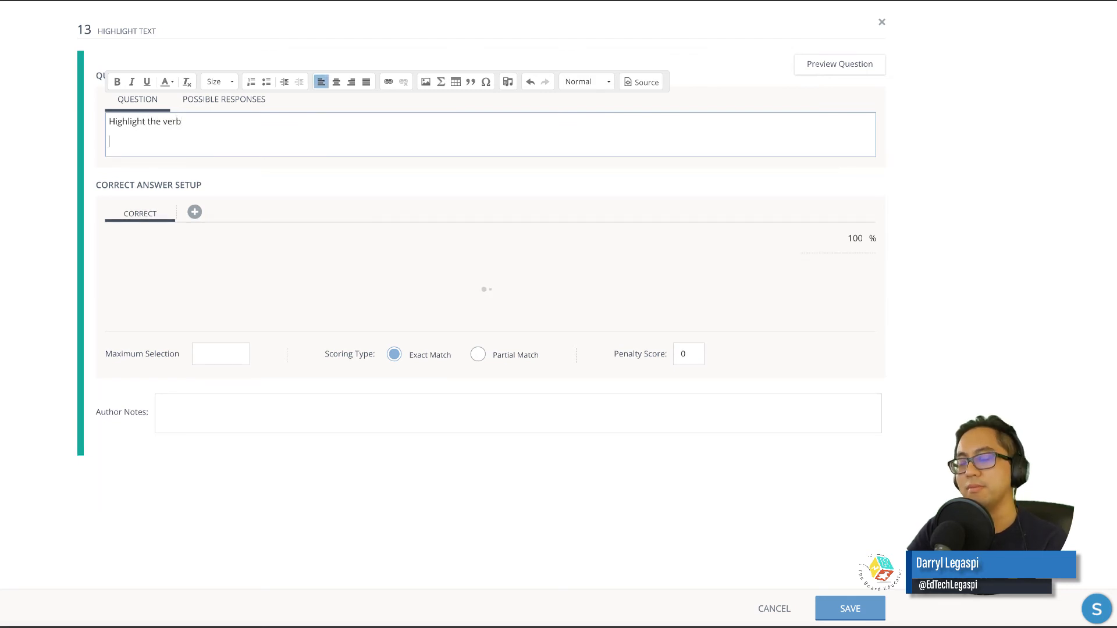
Step: Add "The cow jumped over the moon." as the second line of the Highlight Text prompt
type("The co")
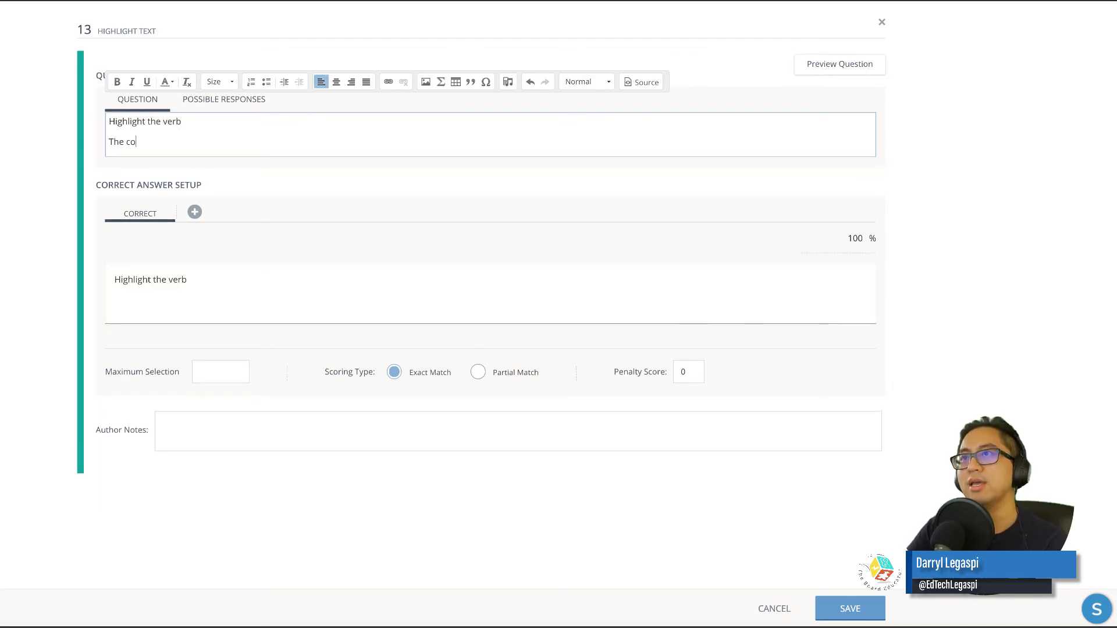
type("w jumped over the moon.")
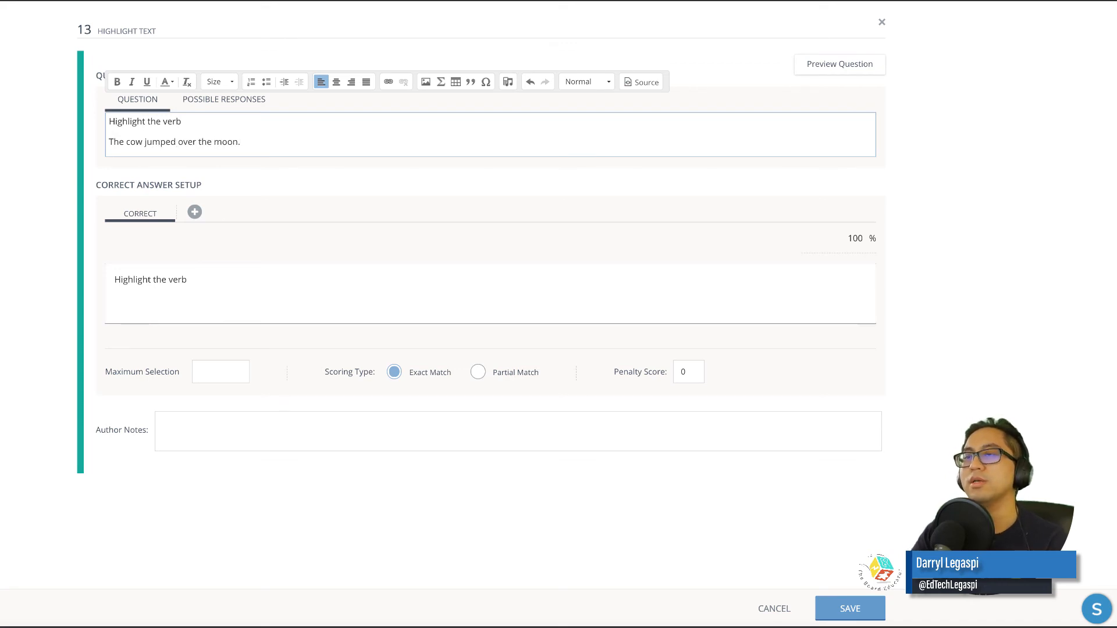
Step: Mark each word of the cow sentence as a possible response and set "jumped" as the correct answer
left_click(231, 104)
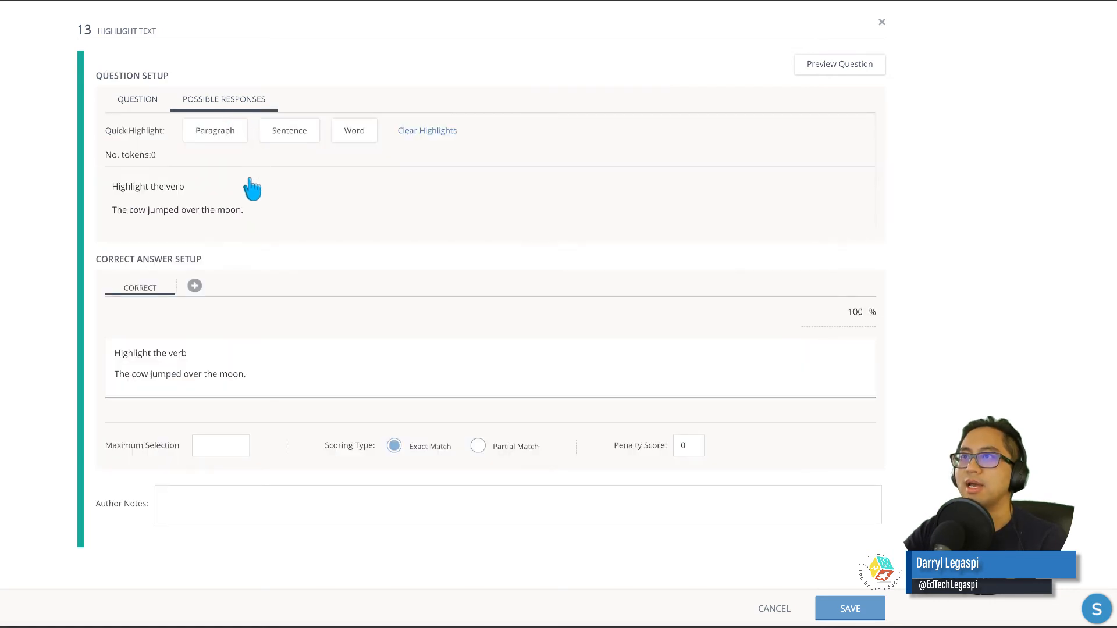
left_click(120, 212)
left_click(140, 213)
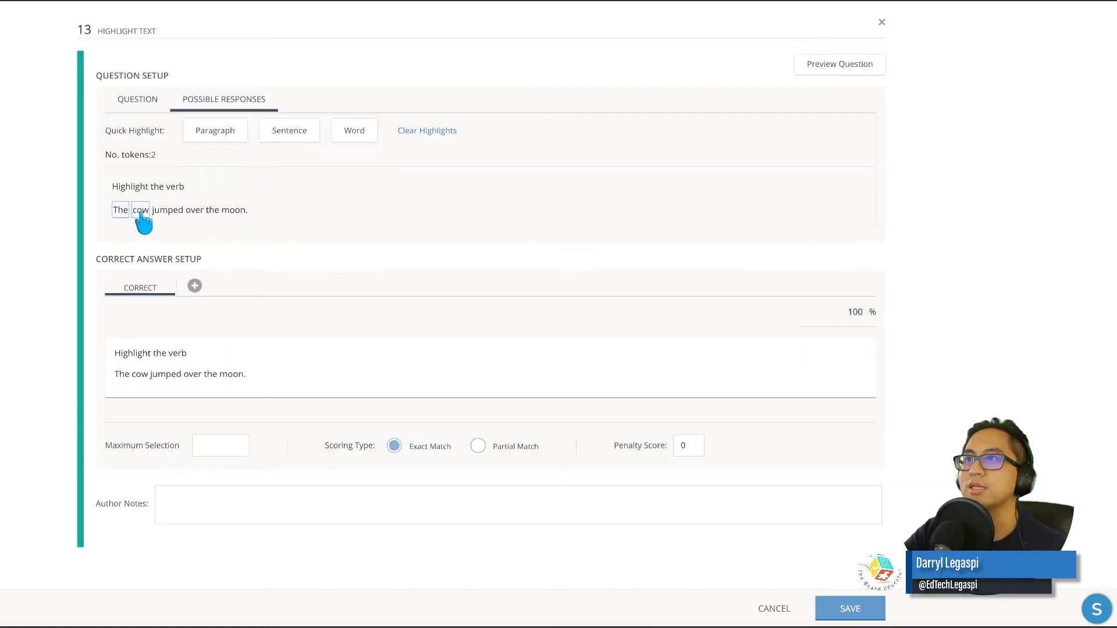
left_click(167, 213)
left_click(197, 214)
left_click(218, 215)
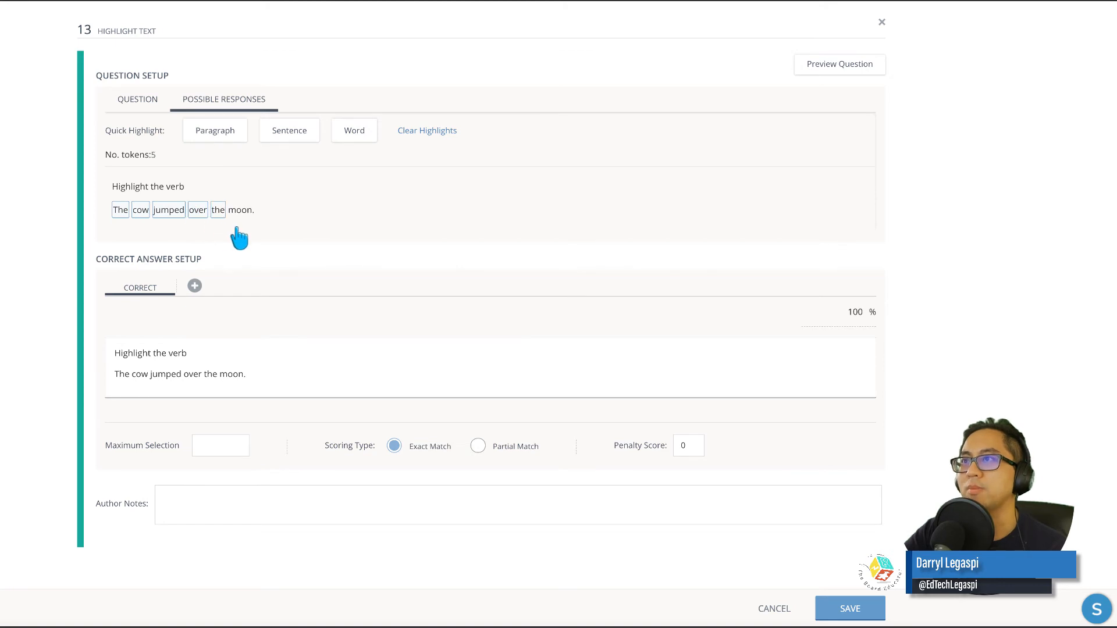
left_click(241, 213)
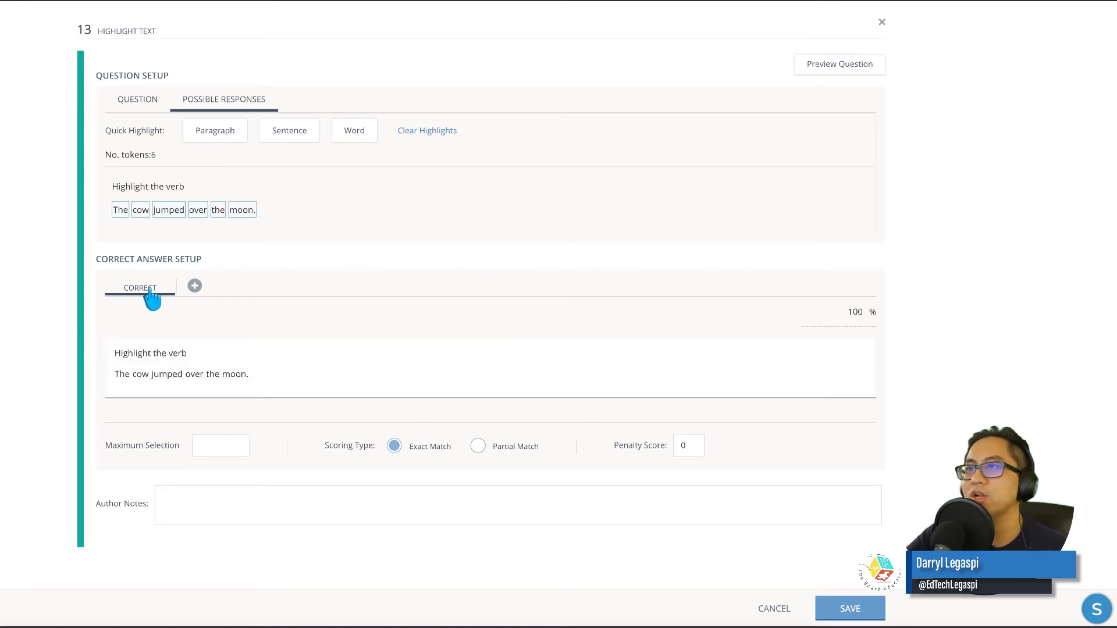
left_click(166, 377)
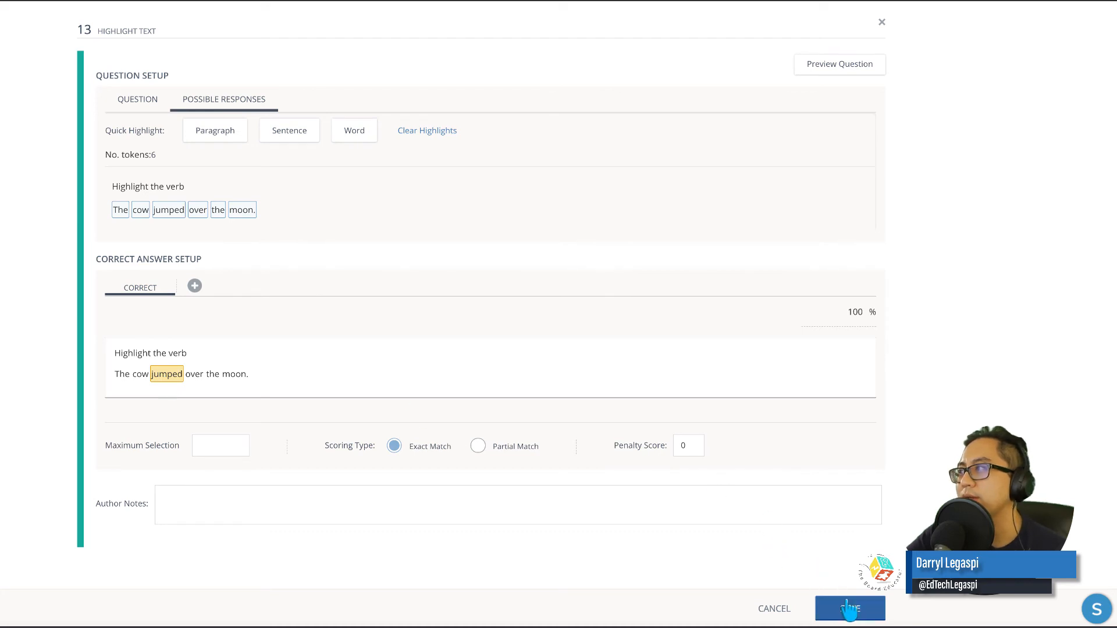
Step: Preview the question, try highlighting "cow" followed by "jumped", and save the Highlight Text question
left_click(829, 70)
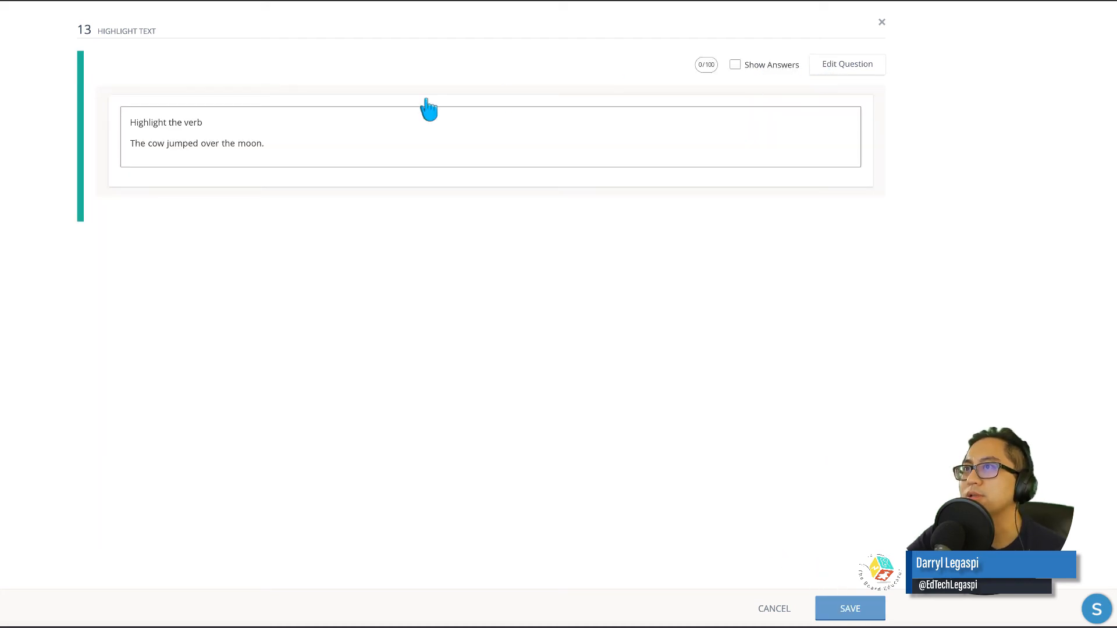
left_click(155, 146)
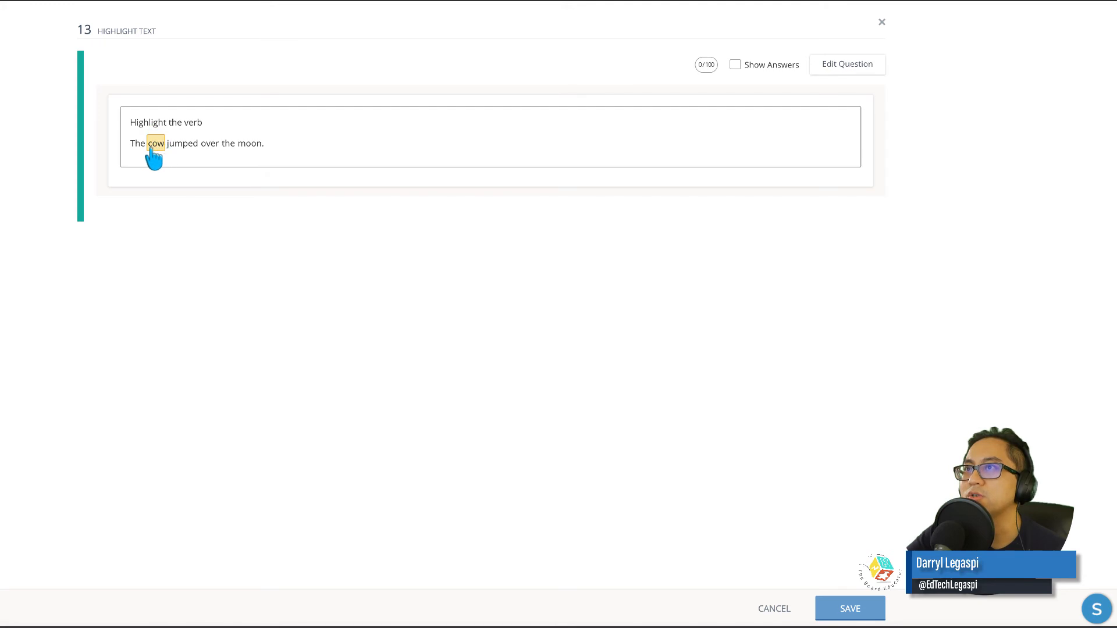
left_click(181, 147)
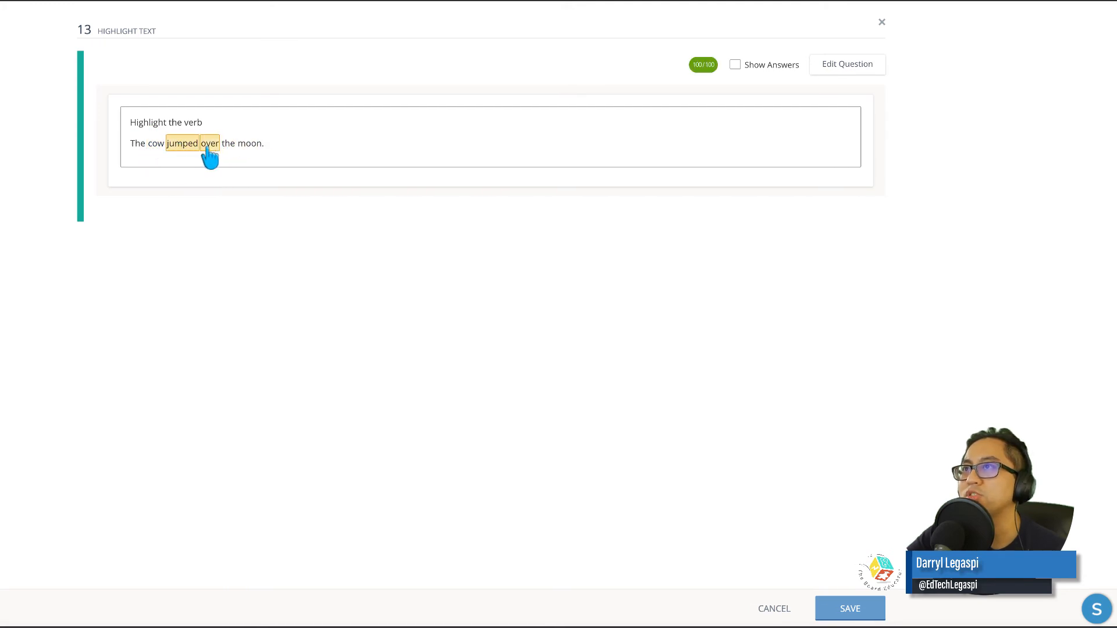
left_click(850, 609)
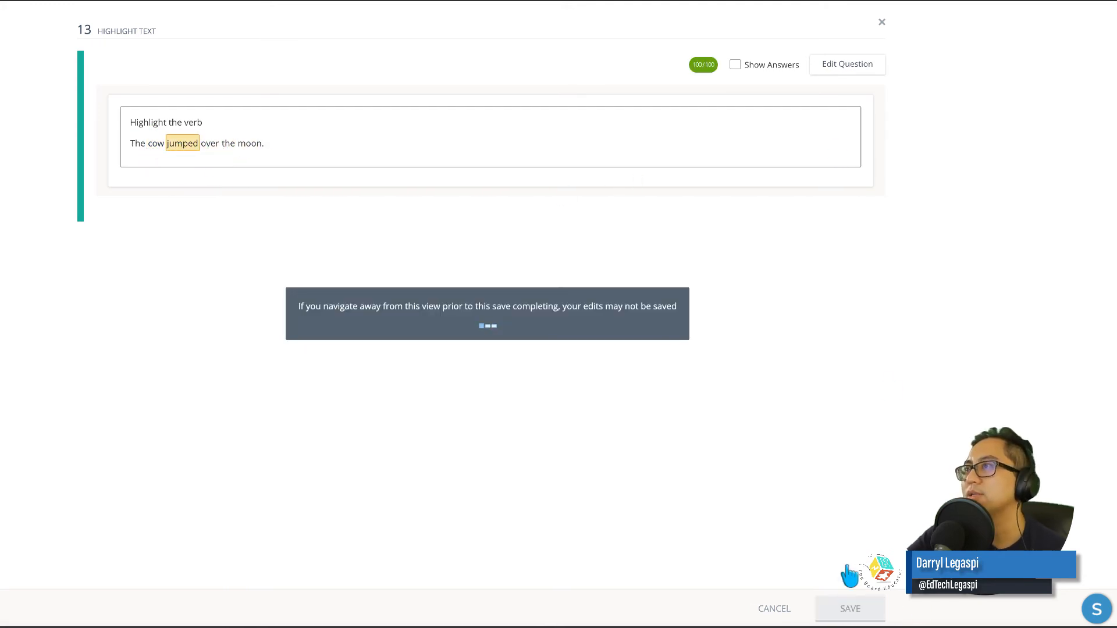
Step: Create a Math Short Answer question and start its prompt with the word "Turn"
scroll(839, 135, "down", 13)
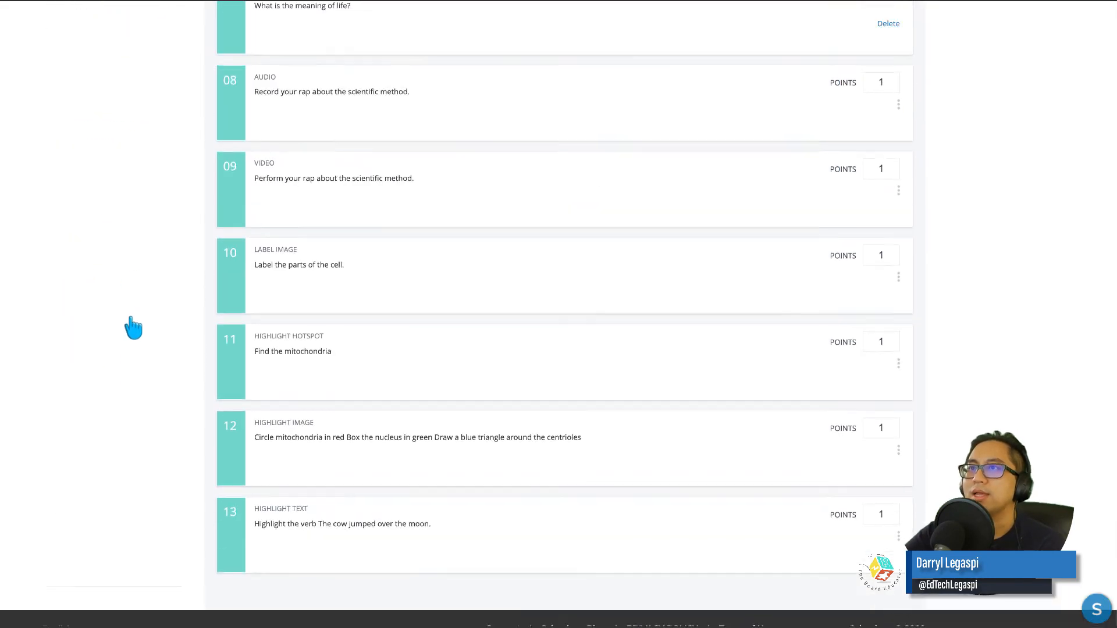
scroll(136, 329, "up", 8)
scroll(150, 329, "up", 2)
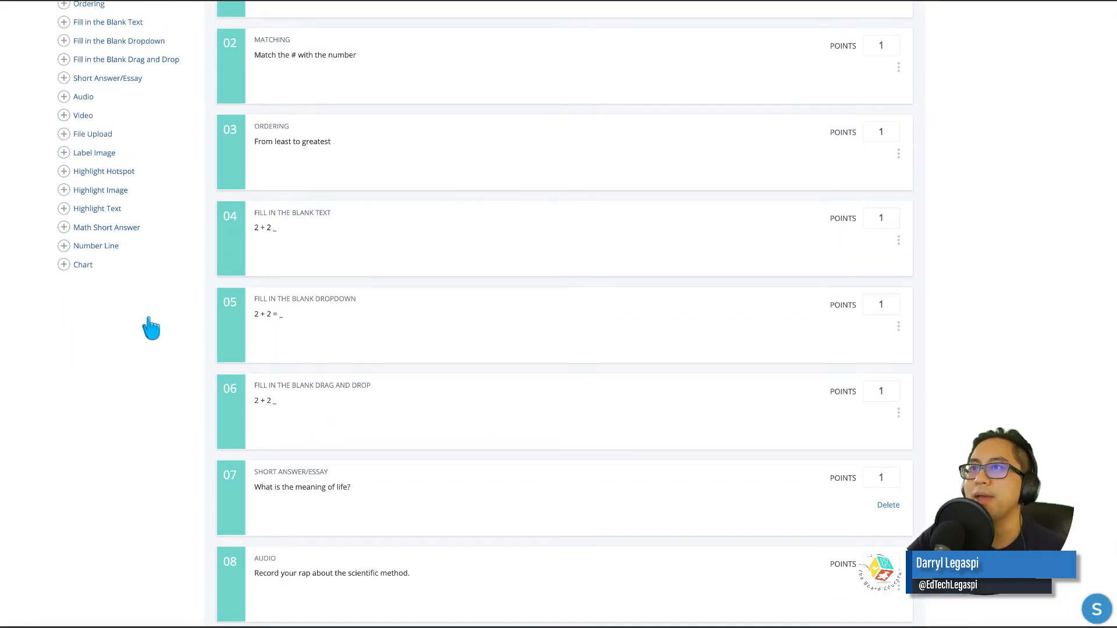
left_click(106, 299)
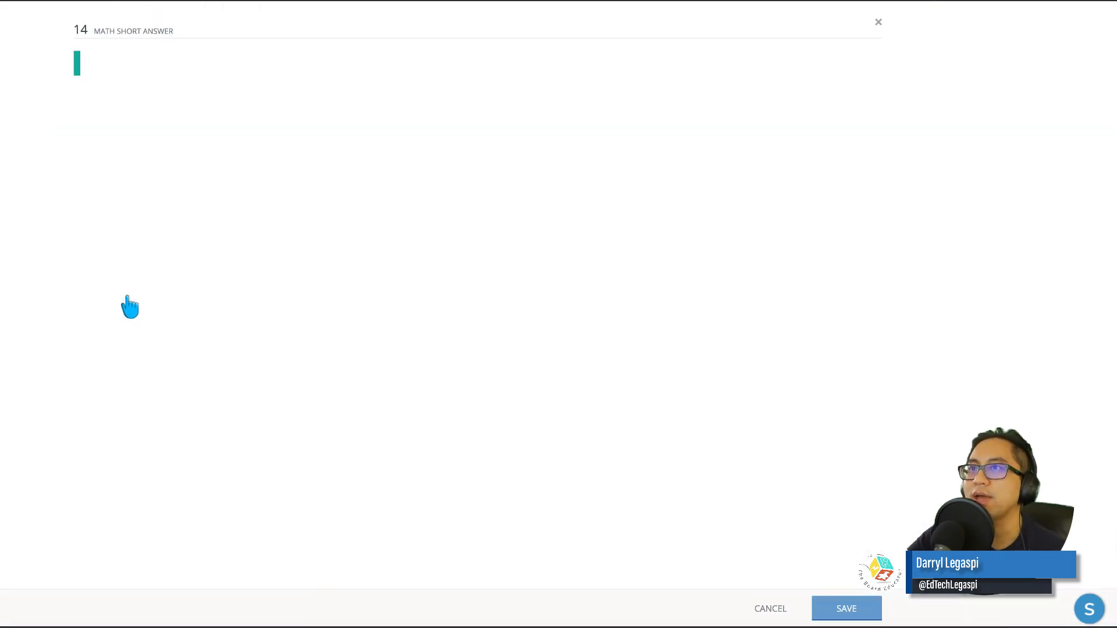
left_click(142, 107)
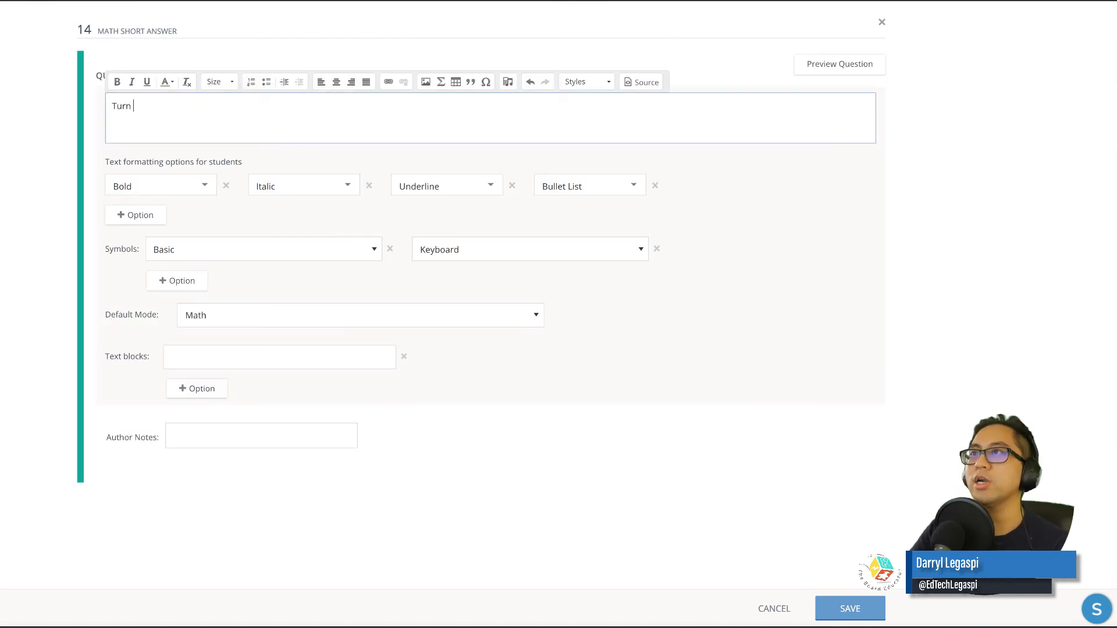
Step: Insert the fraction 3/4 as a math formula in the prompt and complete the text with "into a decimal."
left_click(441, 82)
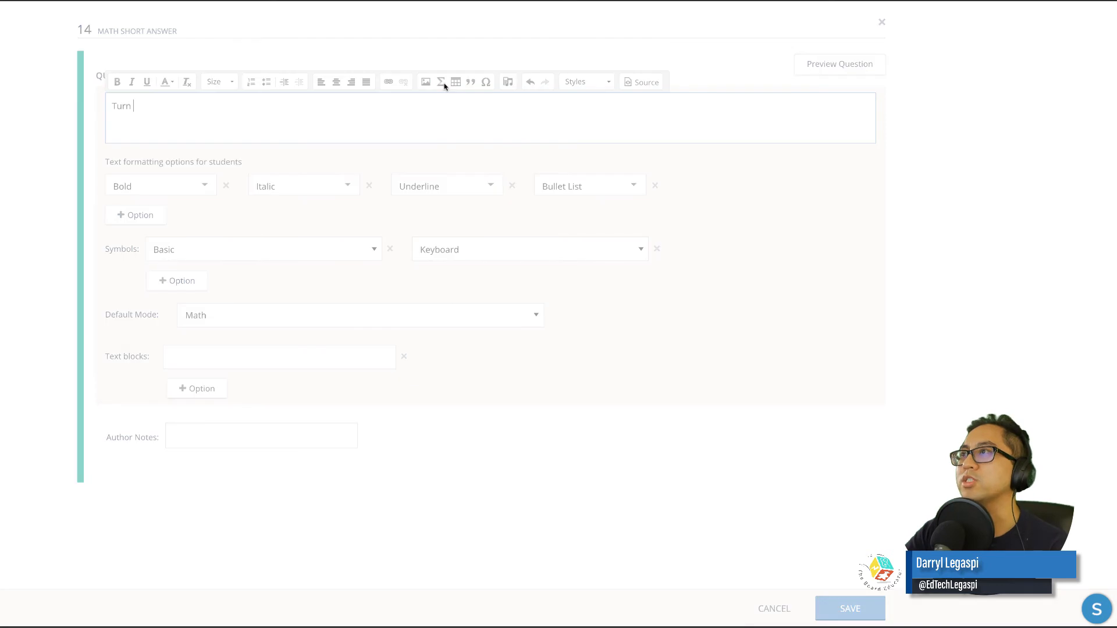
left_click(558, 216)
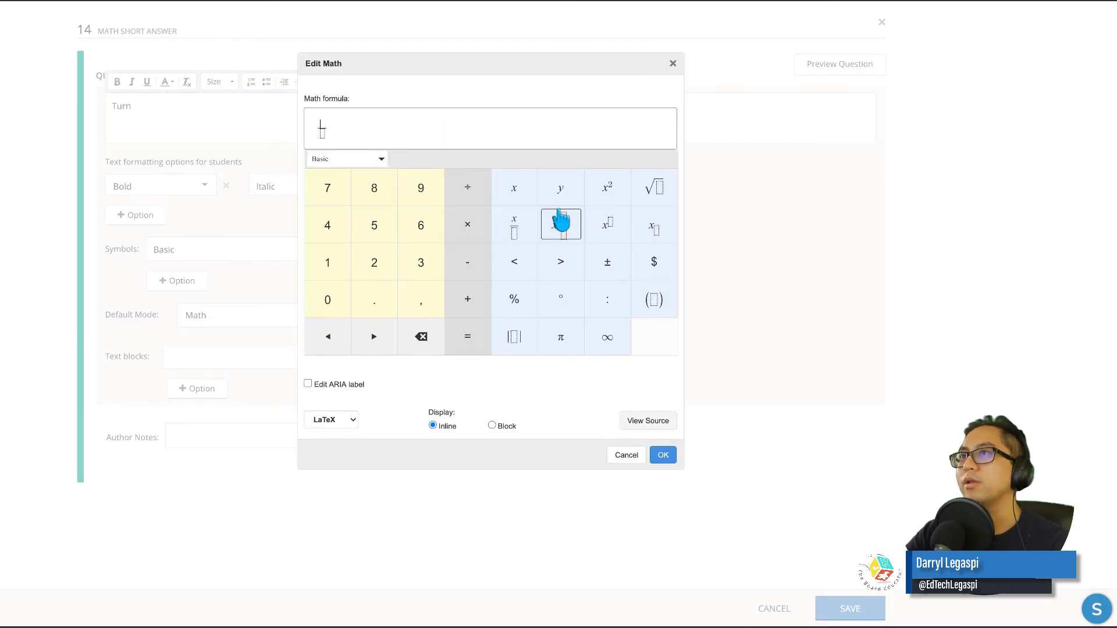
type("3}{4")
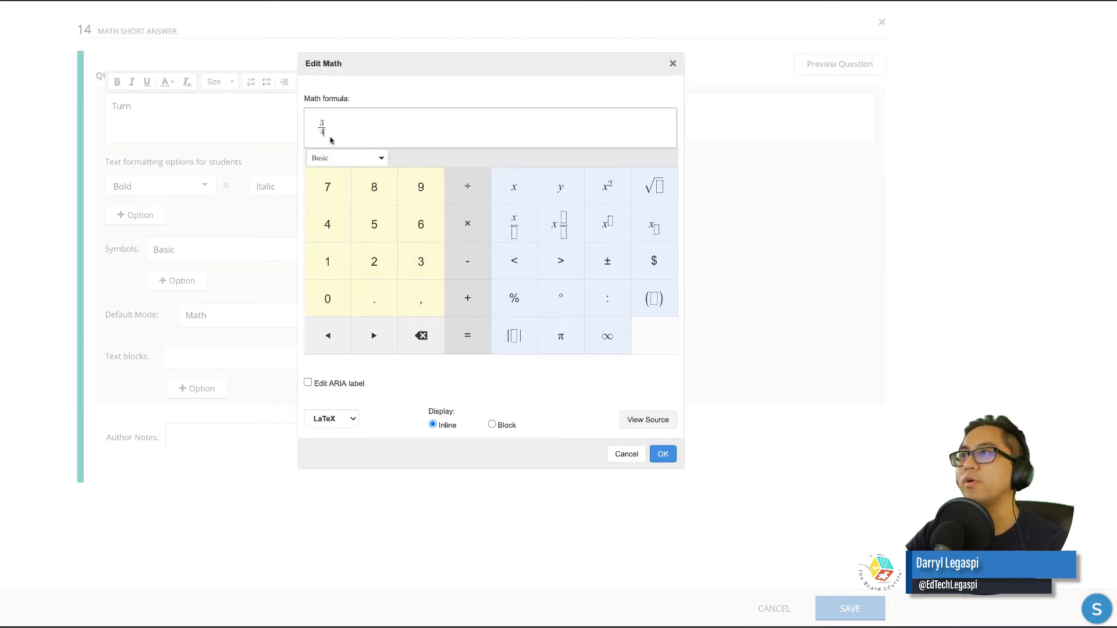
left_click(663, 455)
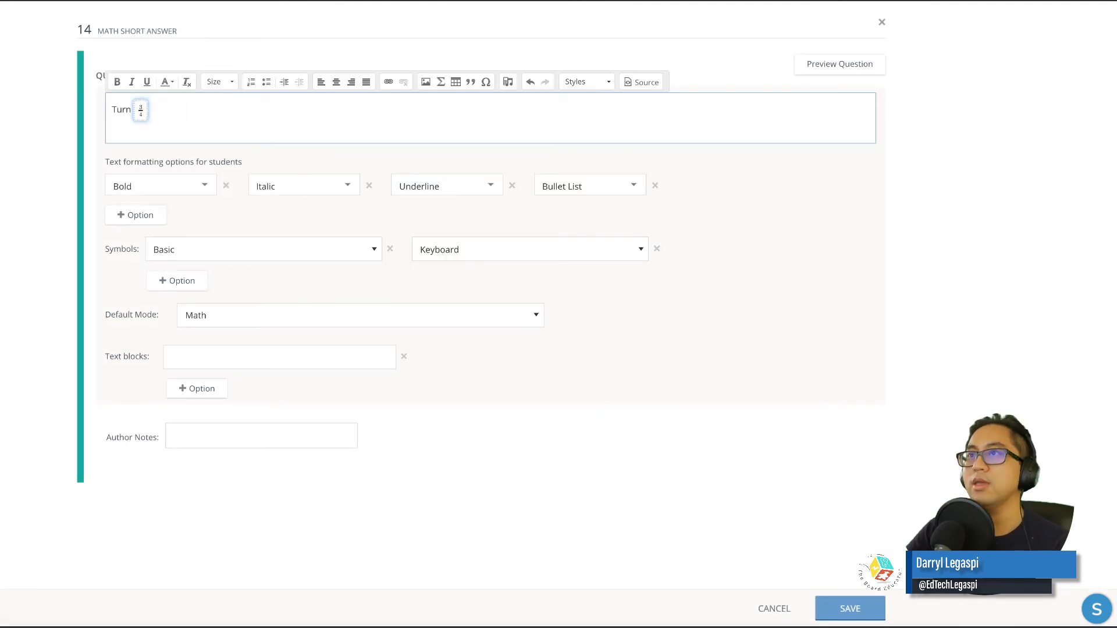
left_click(103, 147)
left_click(125, 127)
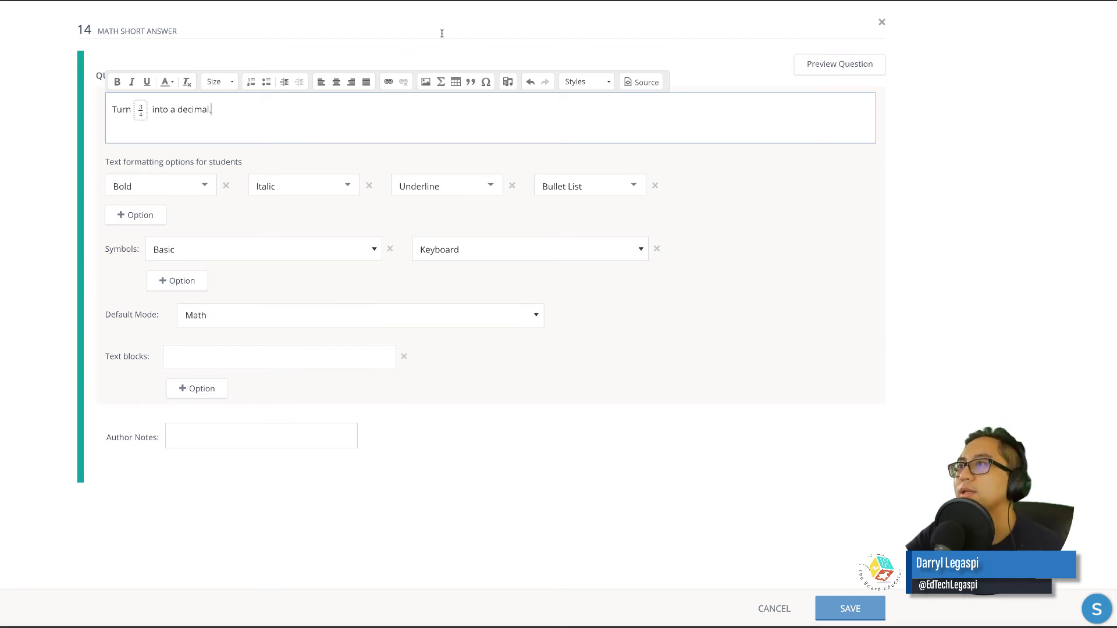
Step: Preview the question, enter .75 as a trial answer with the on-screen math keypad, and save the Math Short Answer question
left_click(841, 69)
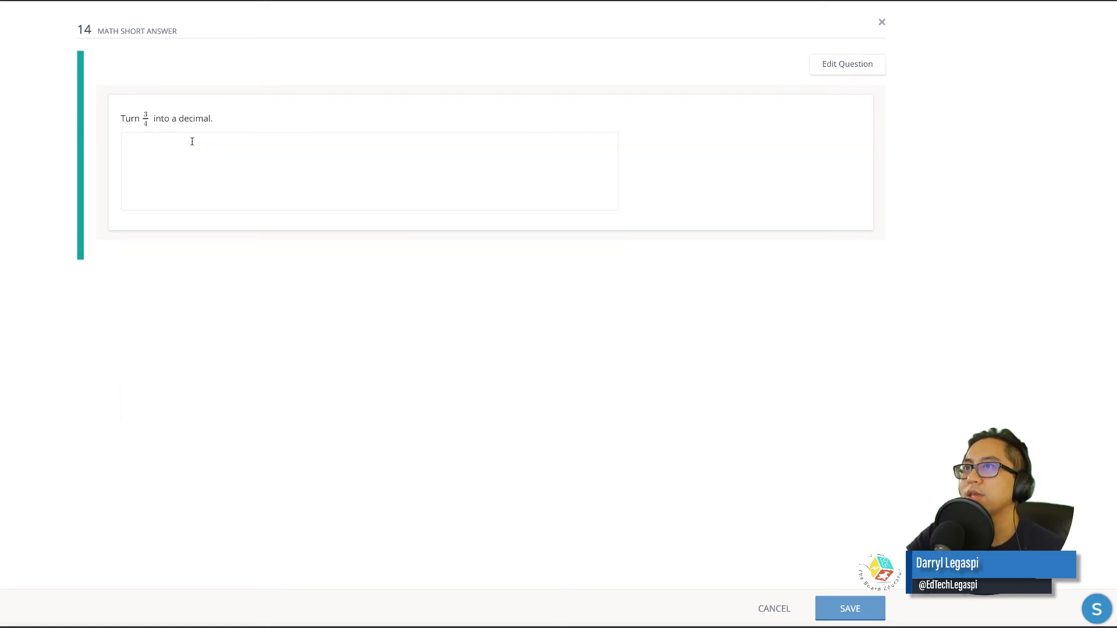
left_click(192, 141)
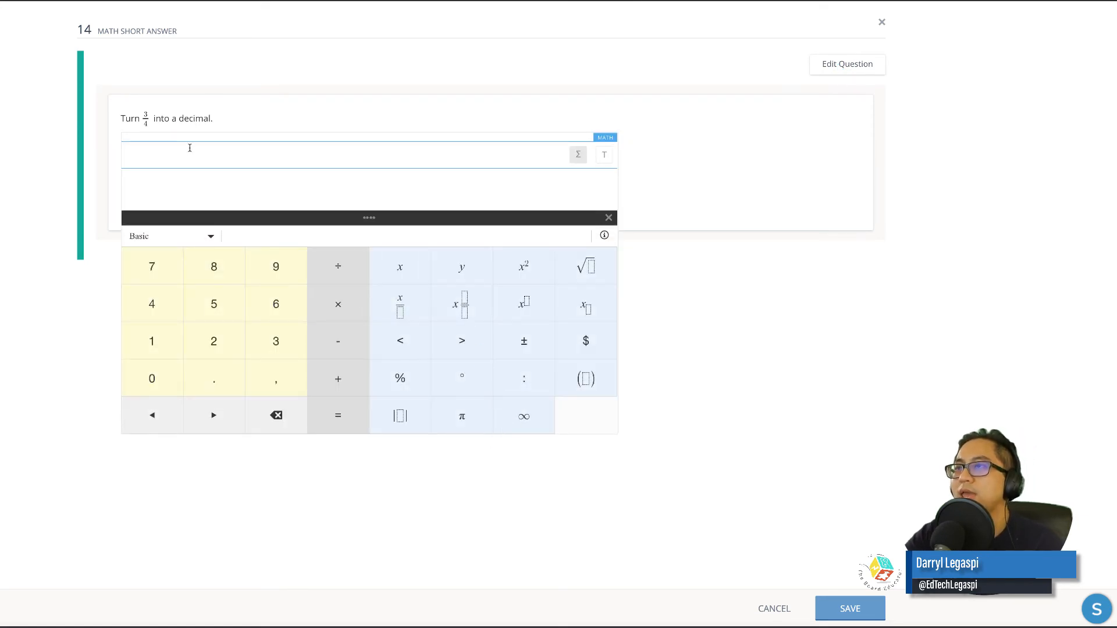
left_click(499, 117)
left_click(314, 175)
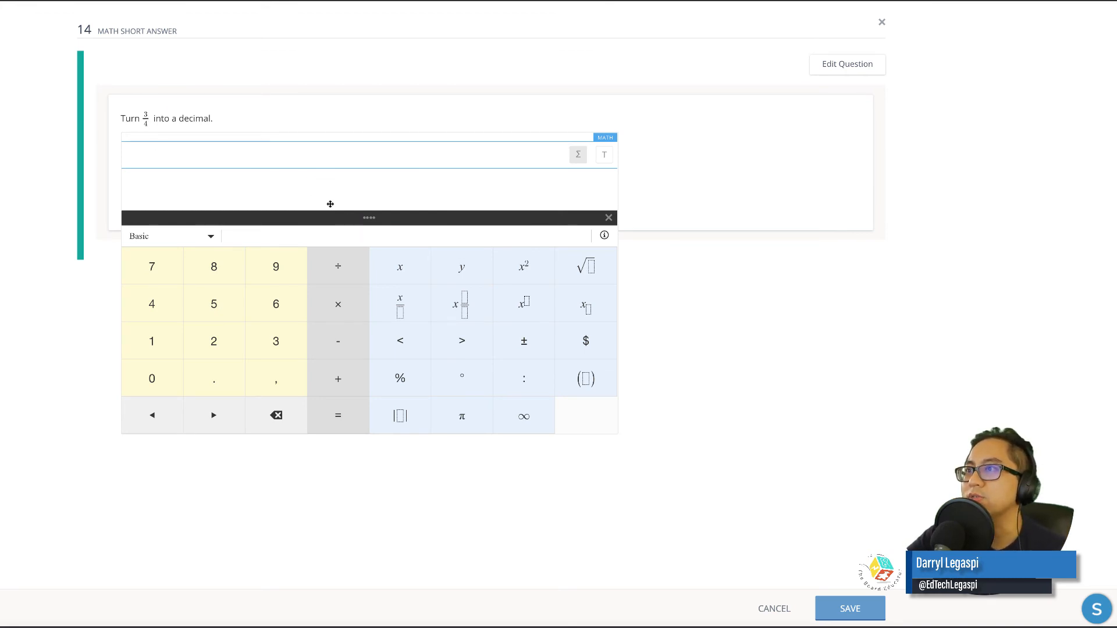
left_click(213, 387)
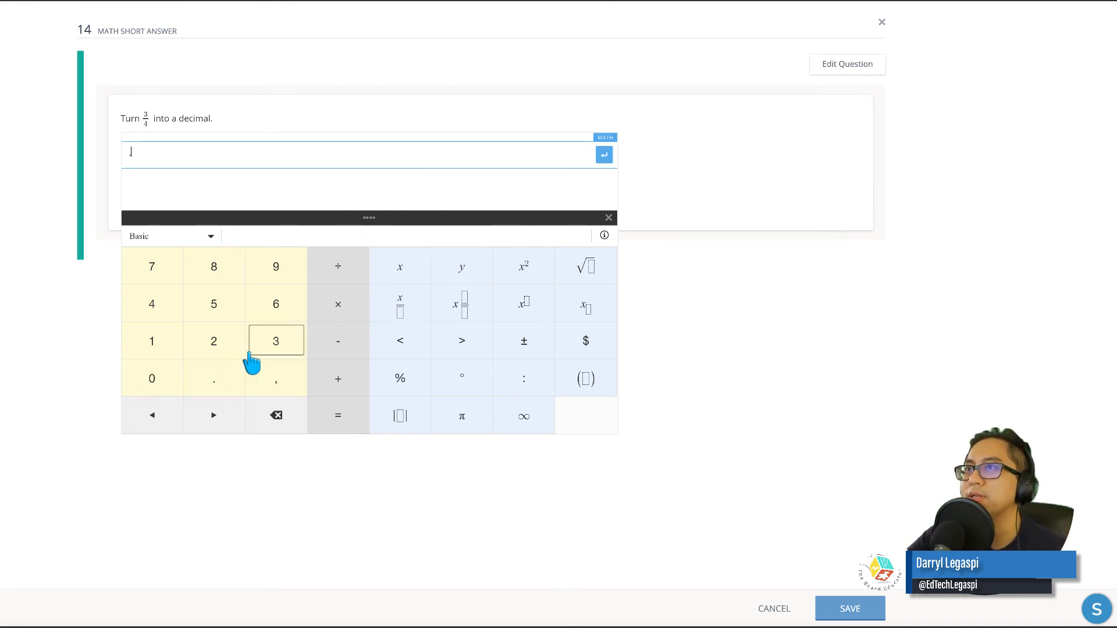
left_click(157, 269)
left_click(217, 302)
left_click(824, 347)
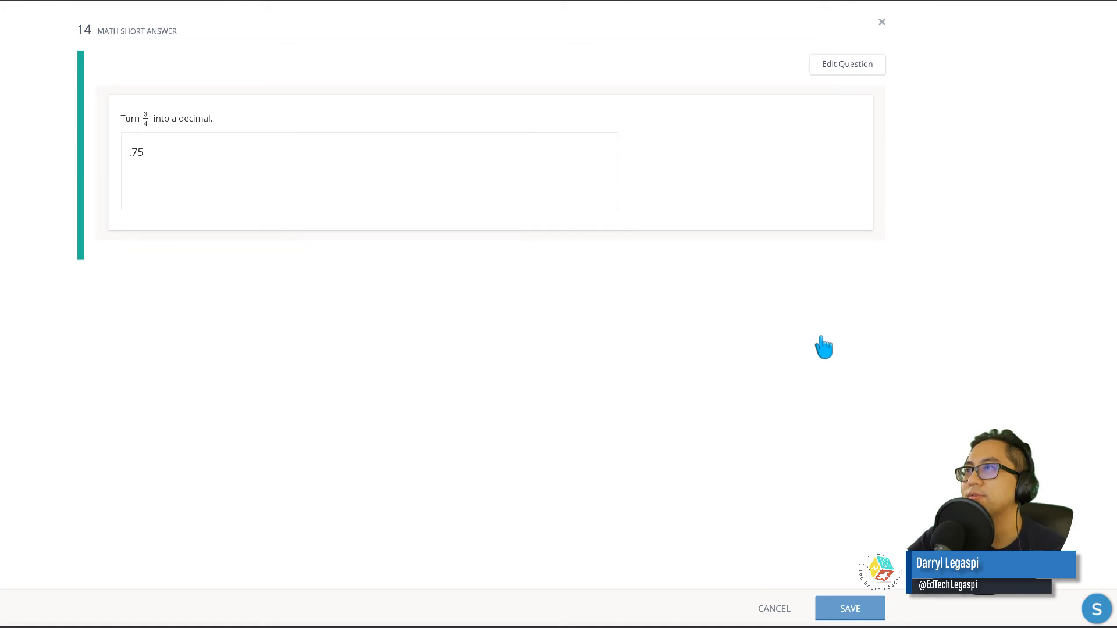
left_click(857, 608)
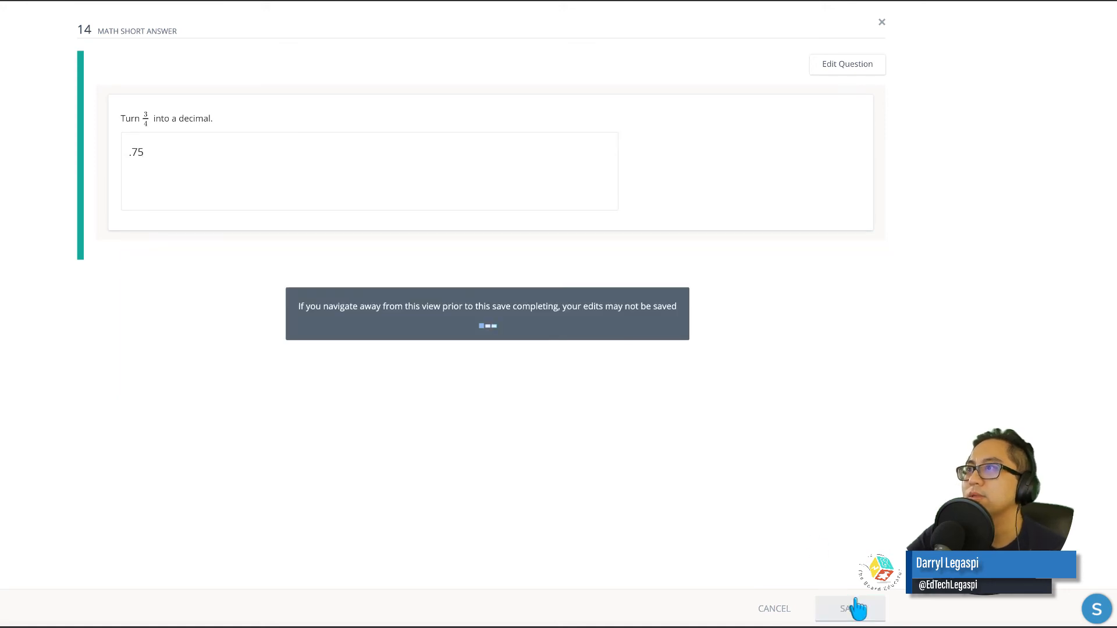
Step: Create a Number Line question and add one blank possible response to it
scroll(473, 424, "down", 10)
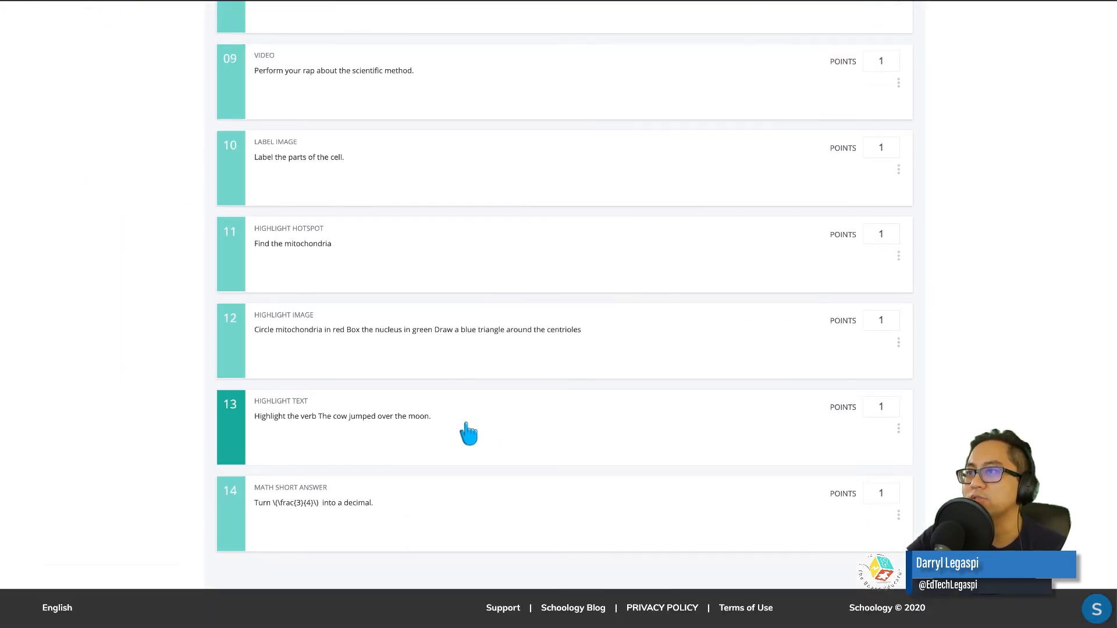
scroll(473, 456, "up", 10)
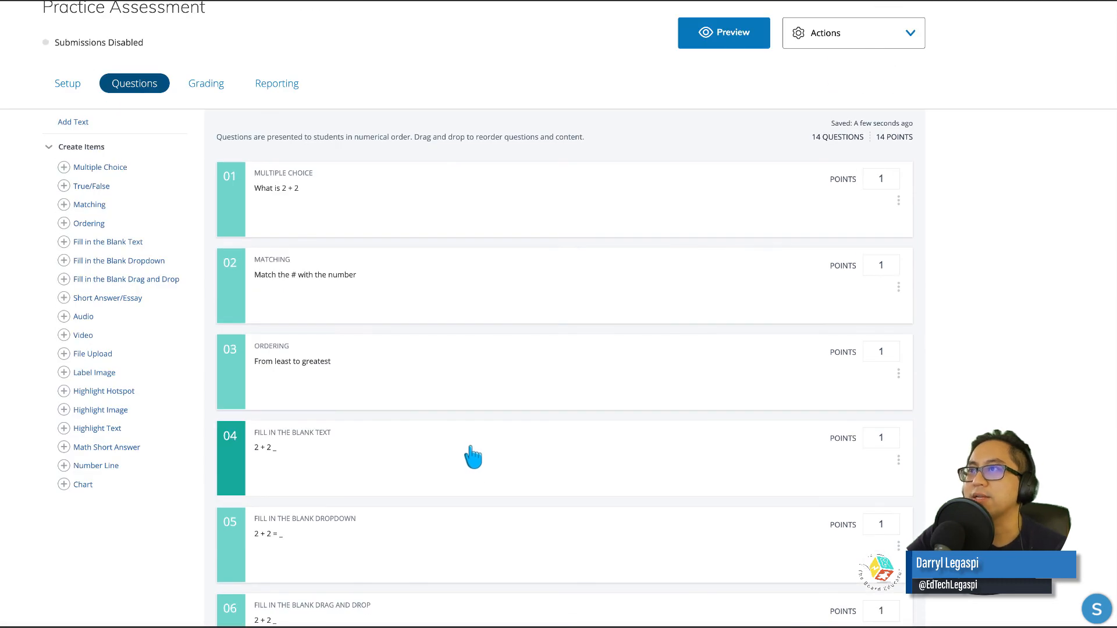
scroll(174, 288, "down", 5)
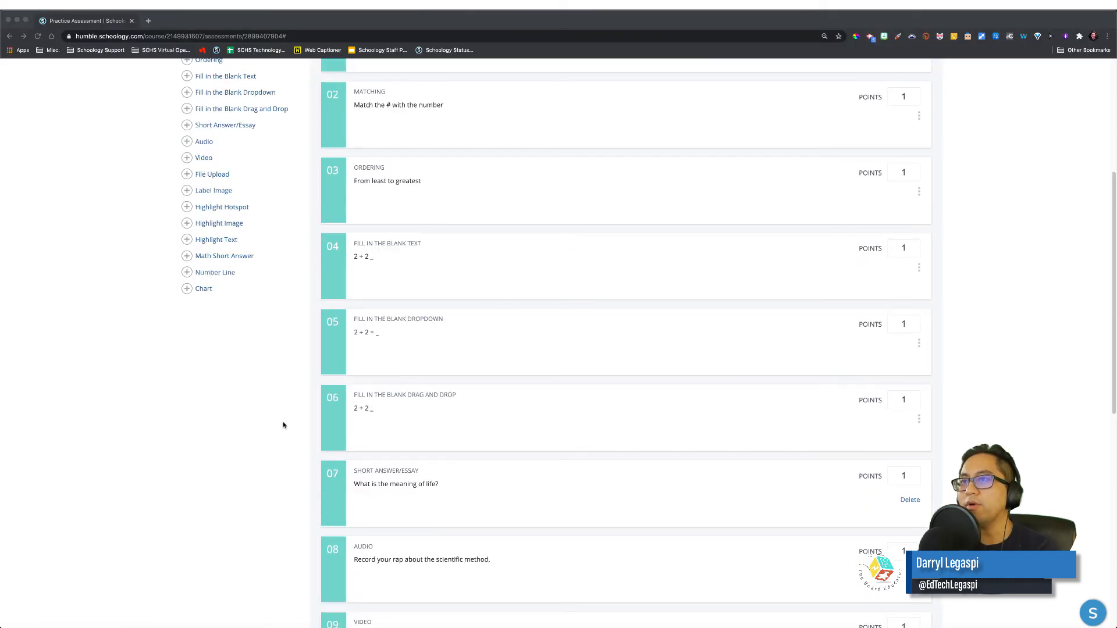
left_click(213, 273)
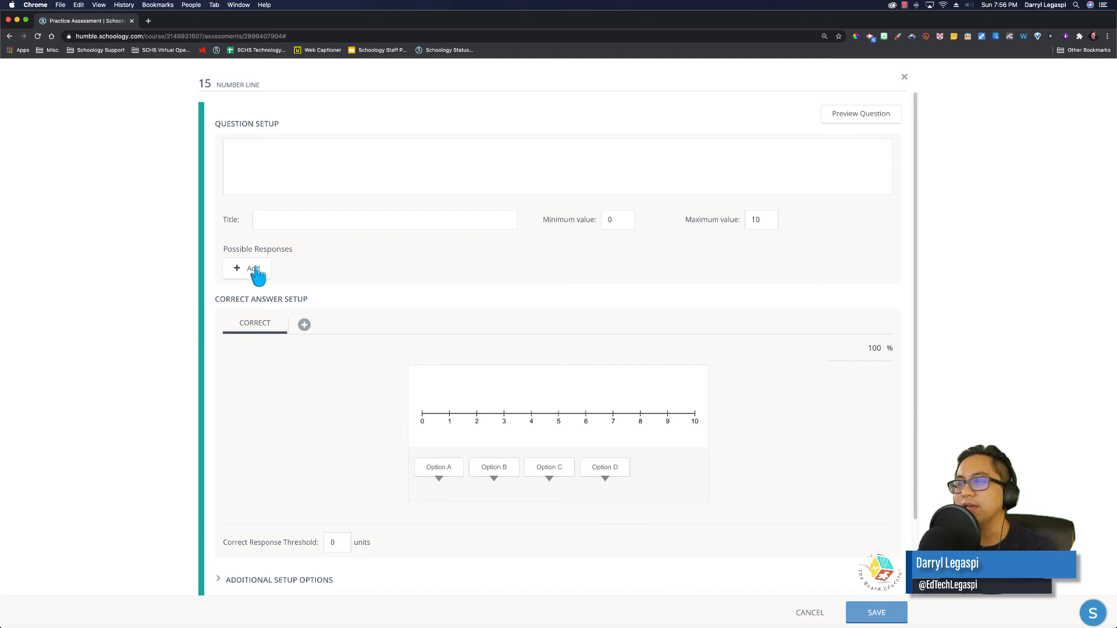
left_click(256, 276)
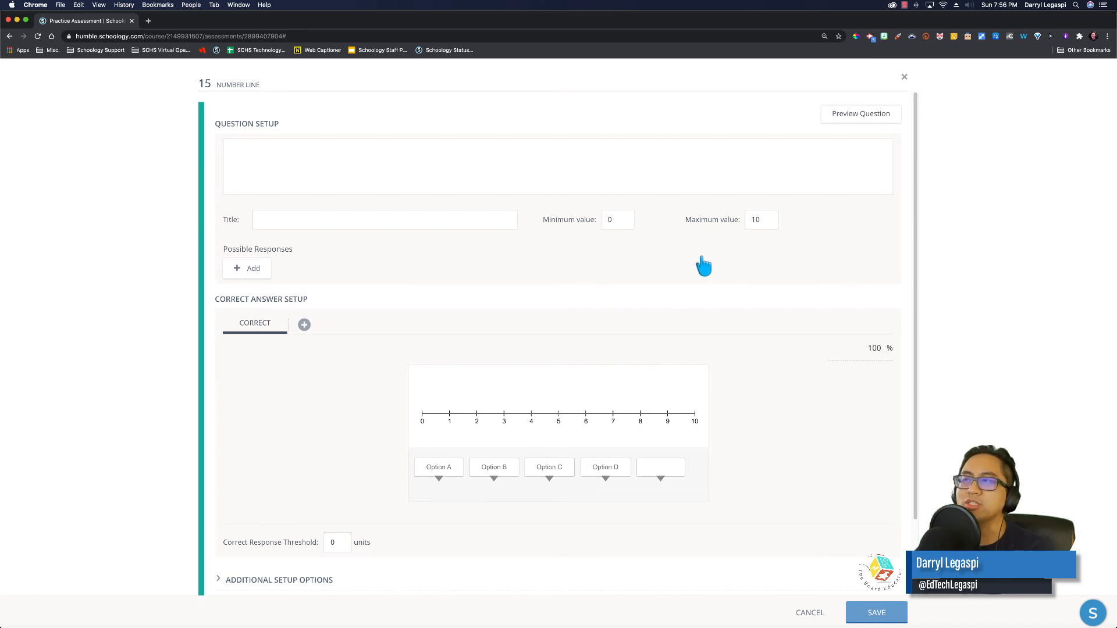
Step: Enter the prompt "Put the events in order from earliest to latest" and set the number line's range from 1900 to 2000
left_click(277, 142)
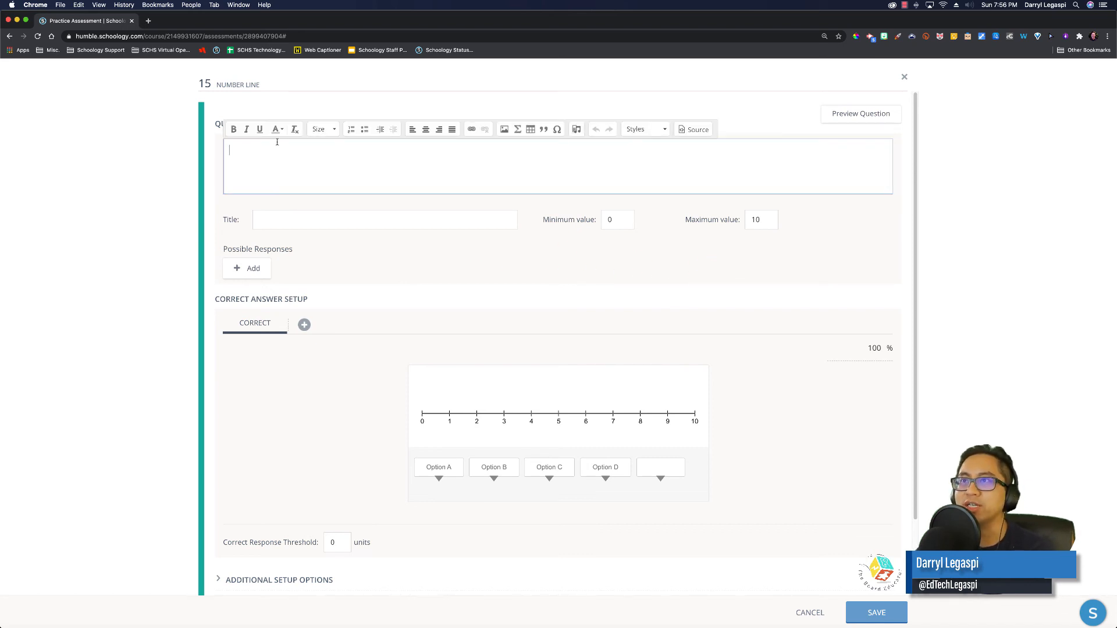
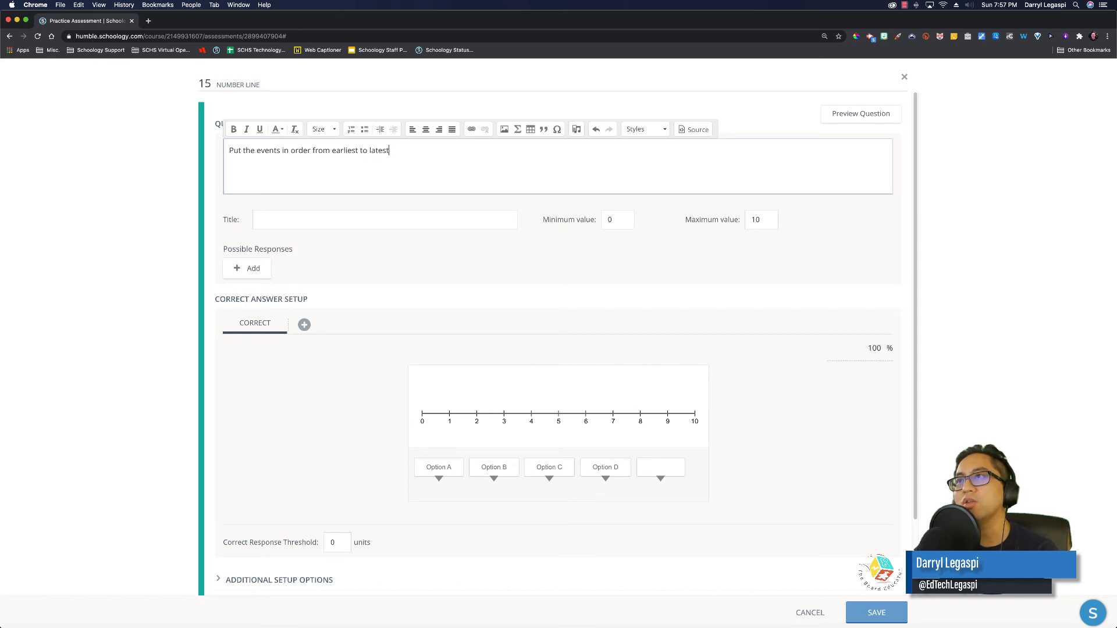
double_click(612, 220)
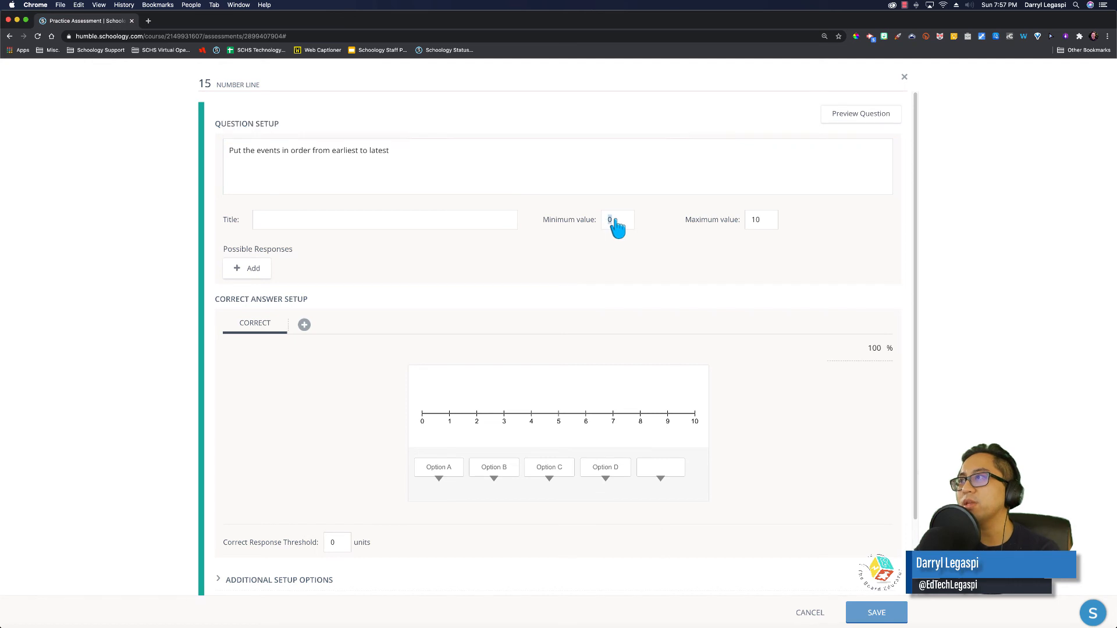
type("19")
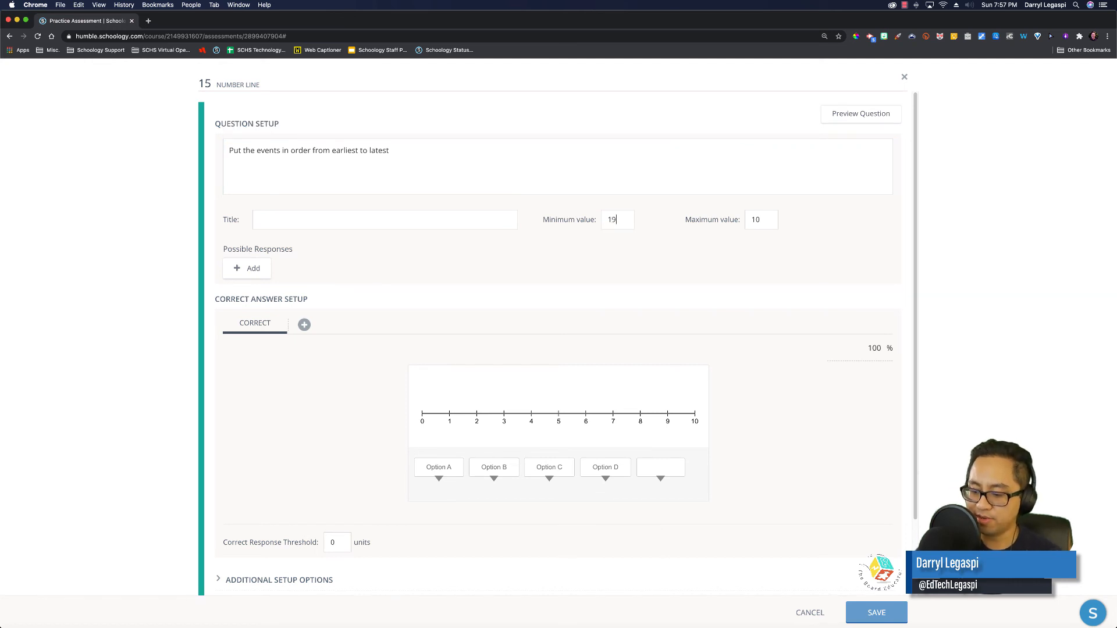
type("2000")
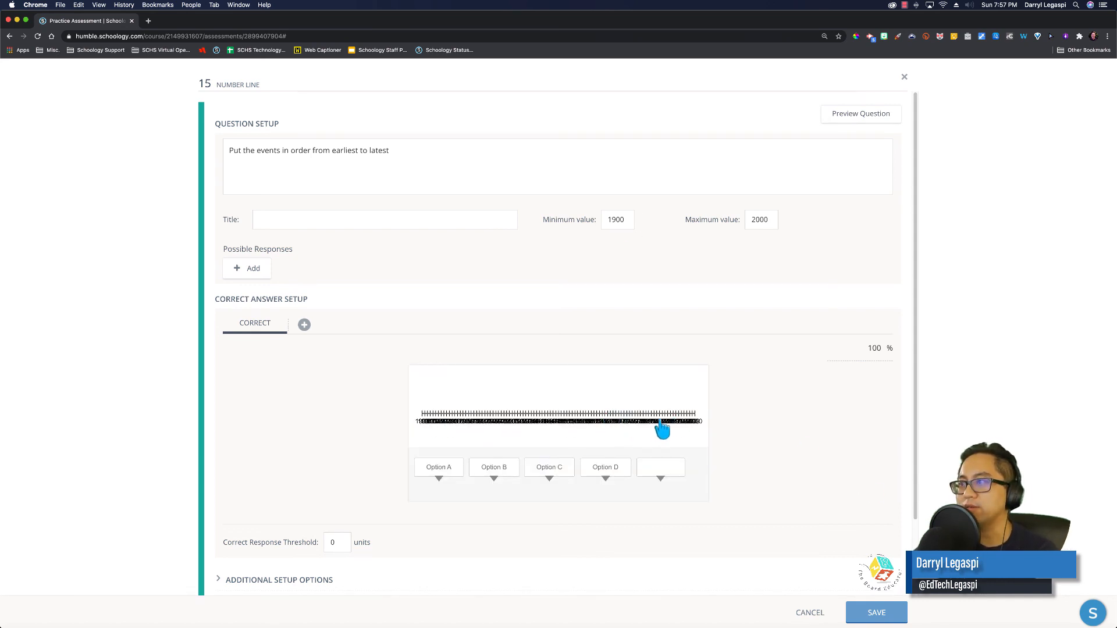
Step: Set the number line's tick distance to 10 in the additional setup options
scroll(662, 429, "down", 3)
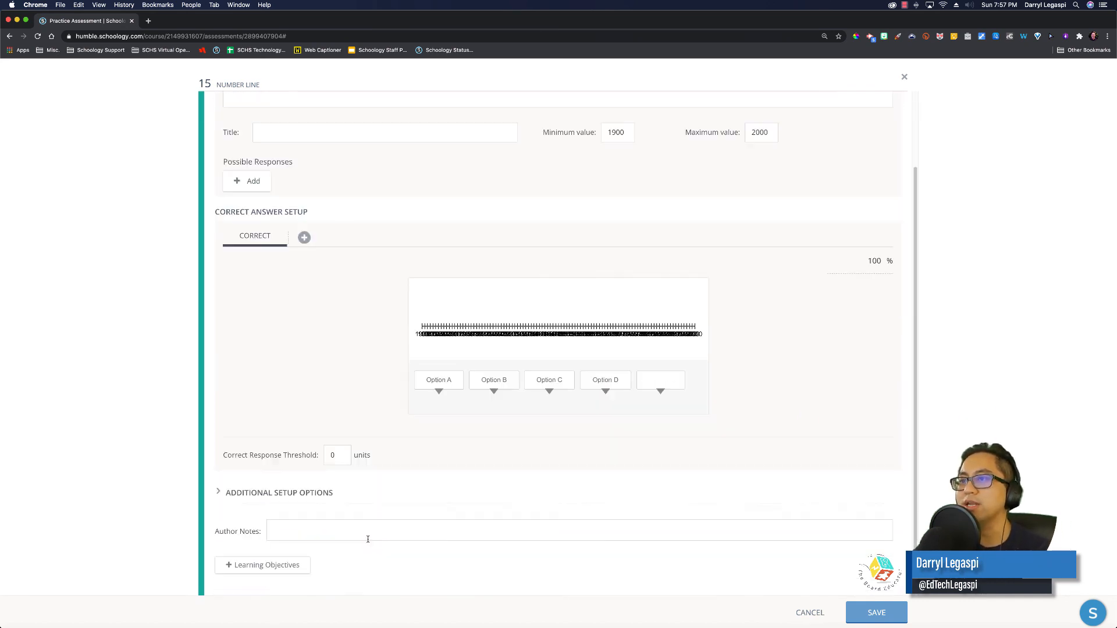
left_click(311, 498)
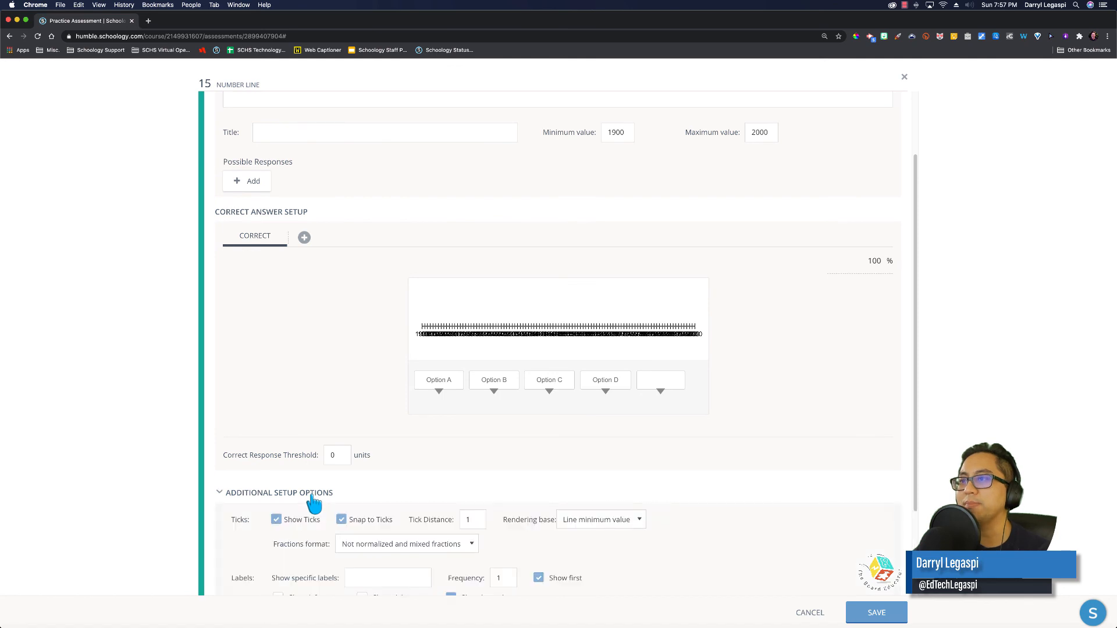
double_click(470, 521)
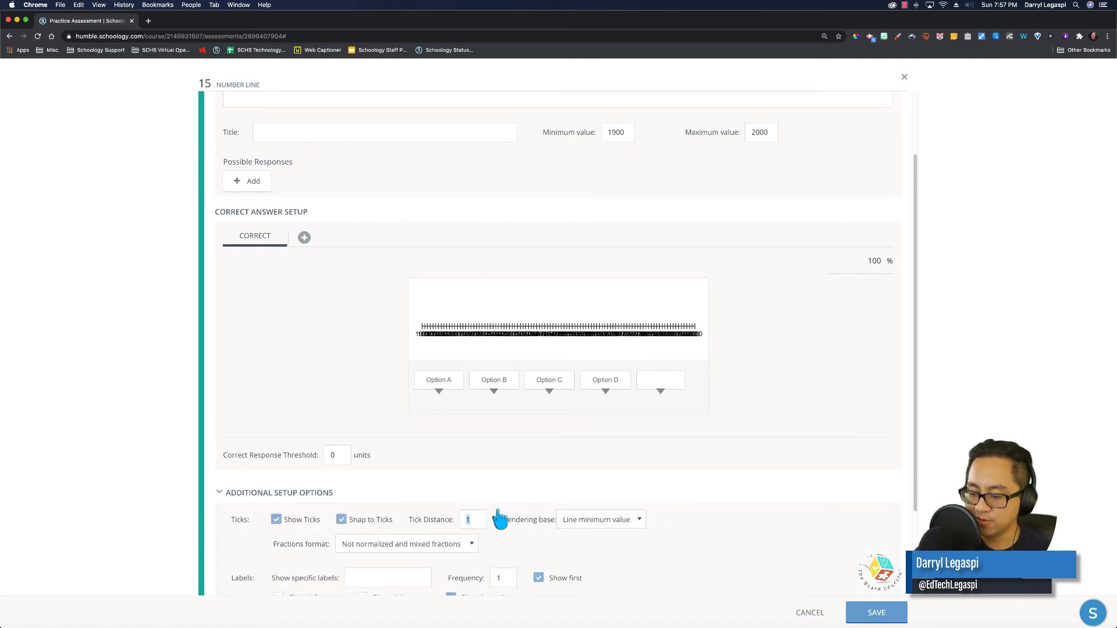
type("10")
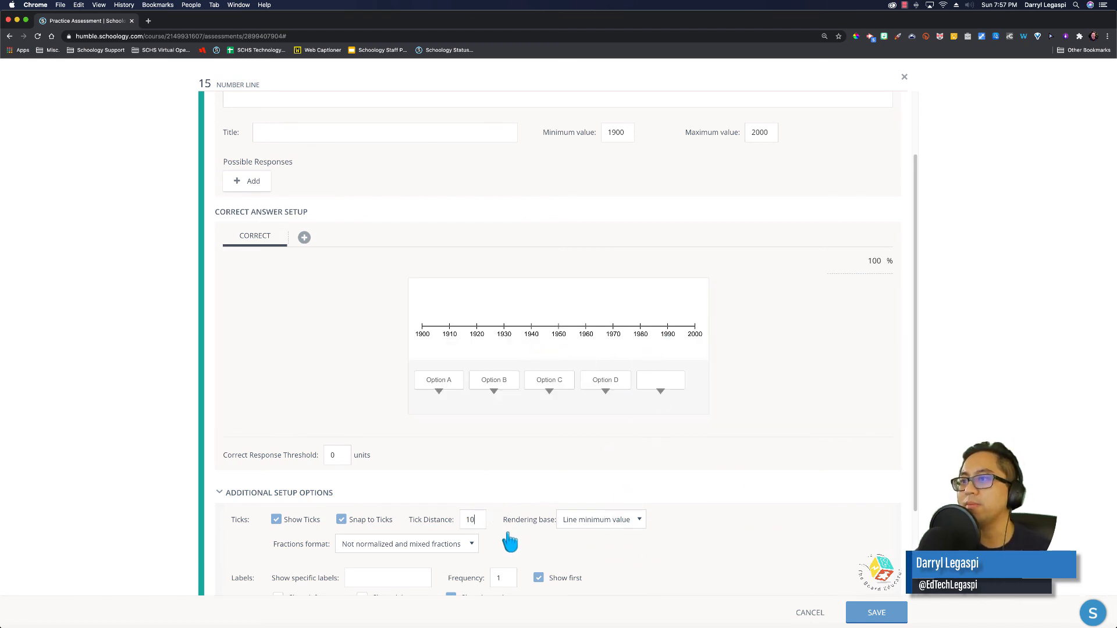
scroll(508, 540, "down", 3)
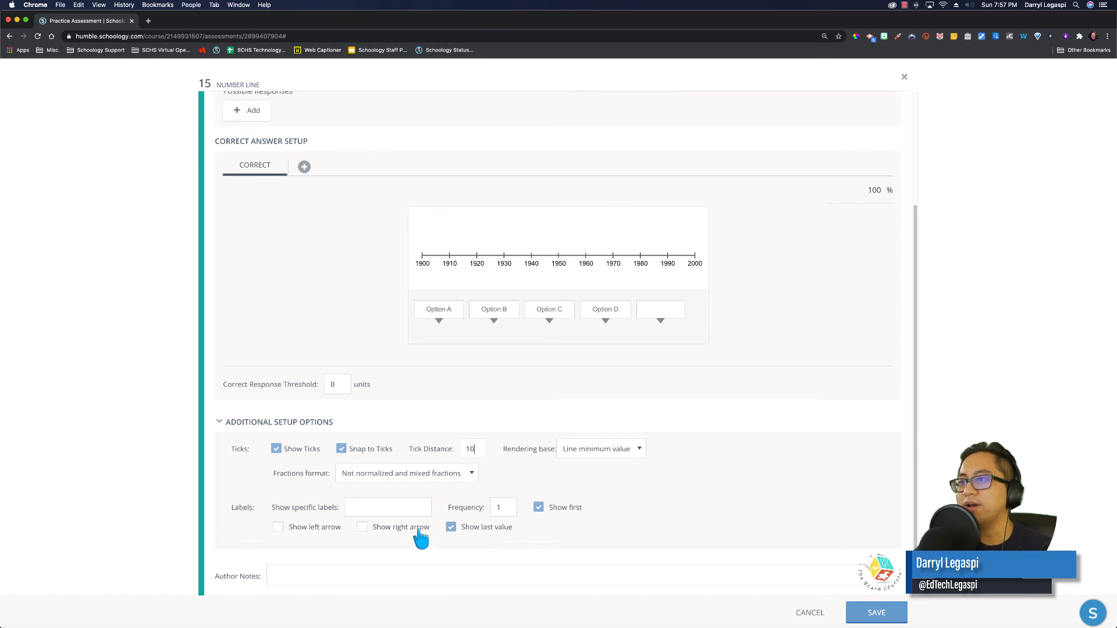
scroll(408, 491, "up", 3)
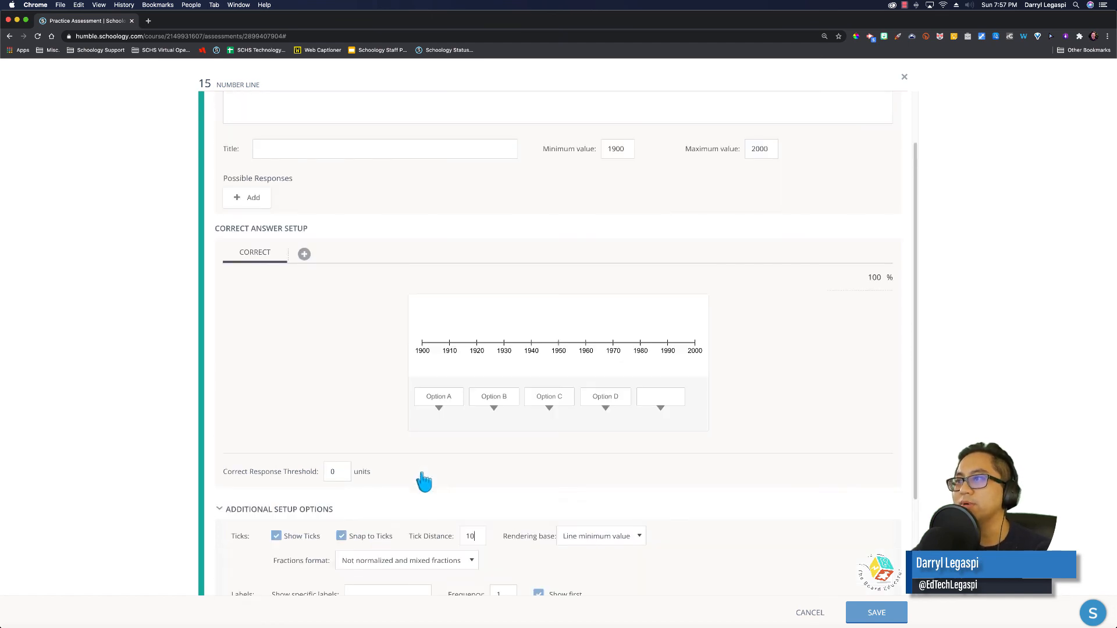
Step: Place Option D at 1910, Option A at 1930, Option B at 1950 and Option C at 1970 as the correct answer, and save the question
left_click_drag(439, 400, 504, 328)
left_click_drag(509, 391, 611, 342)
left_click_drag(606, 397, 545, 363)
left_click_drag(467, 316, 449, 319)
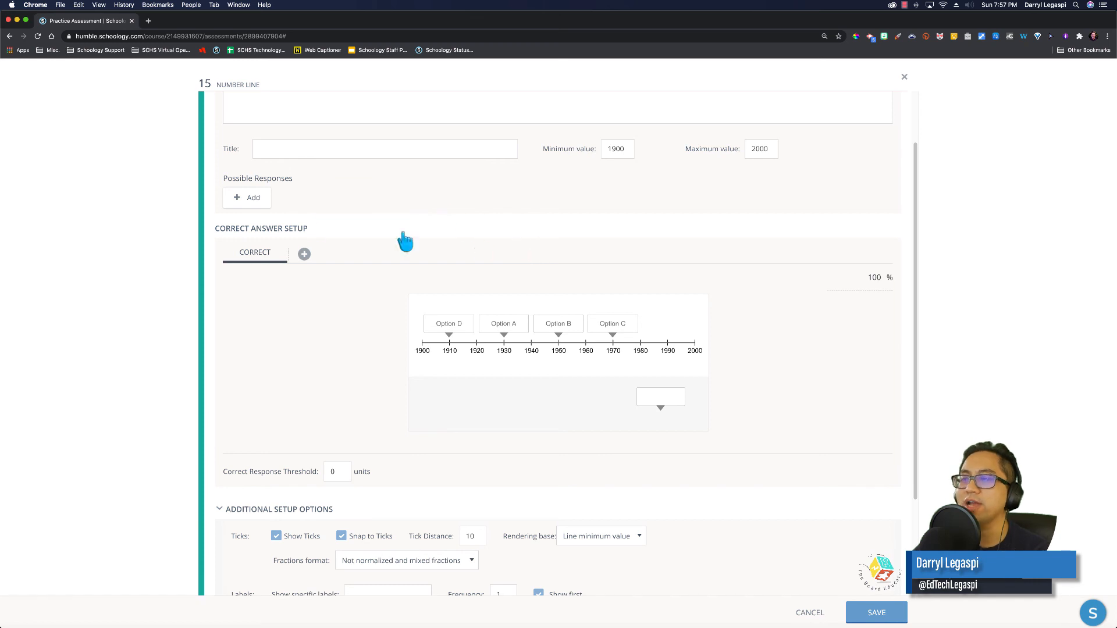
scroll(605, 395, "down", 1)
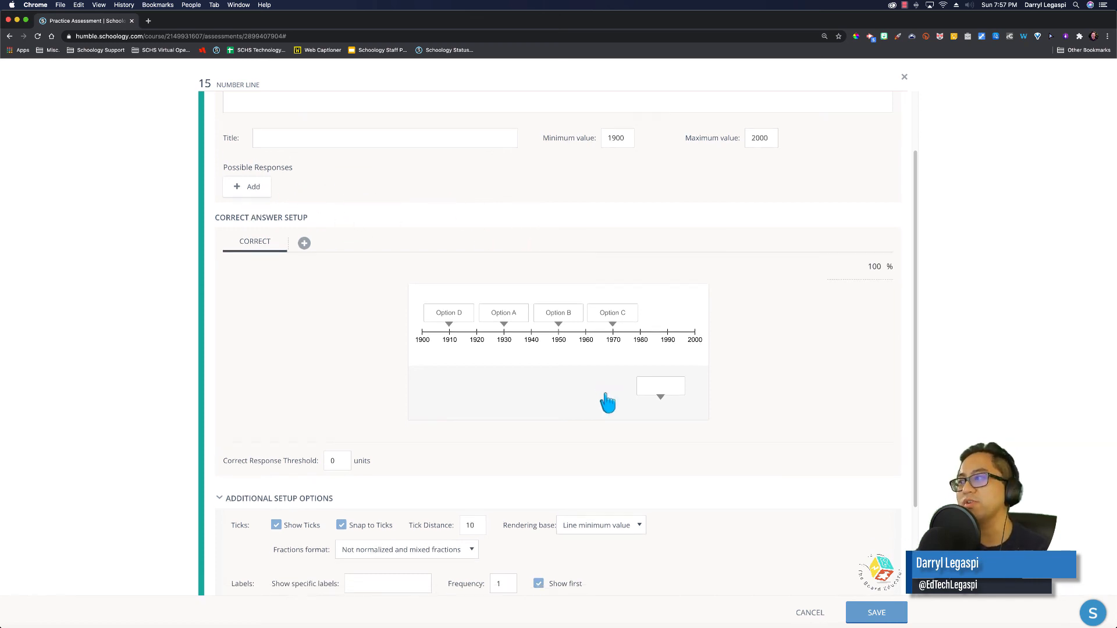
scroll(640, 433, "up", 1)
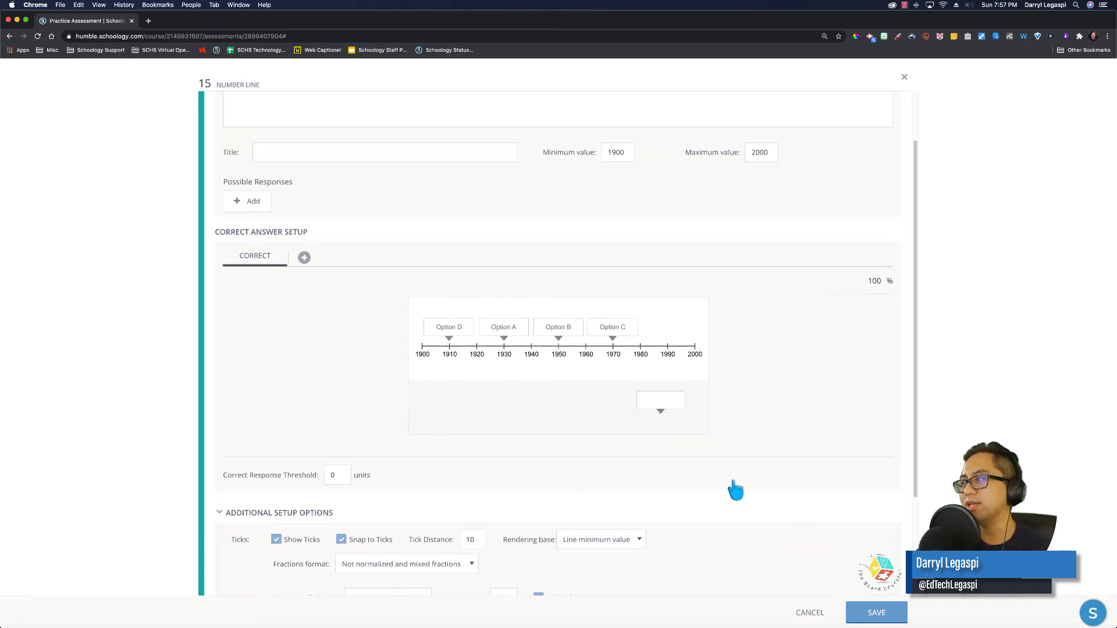
left_click(875, 613)
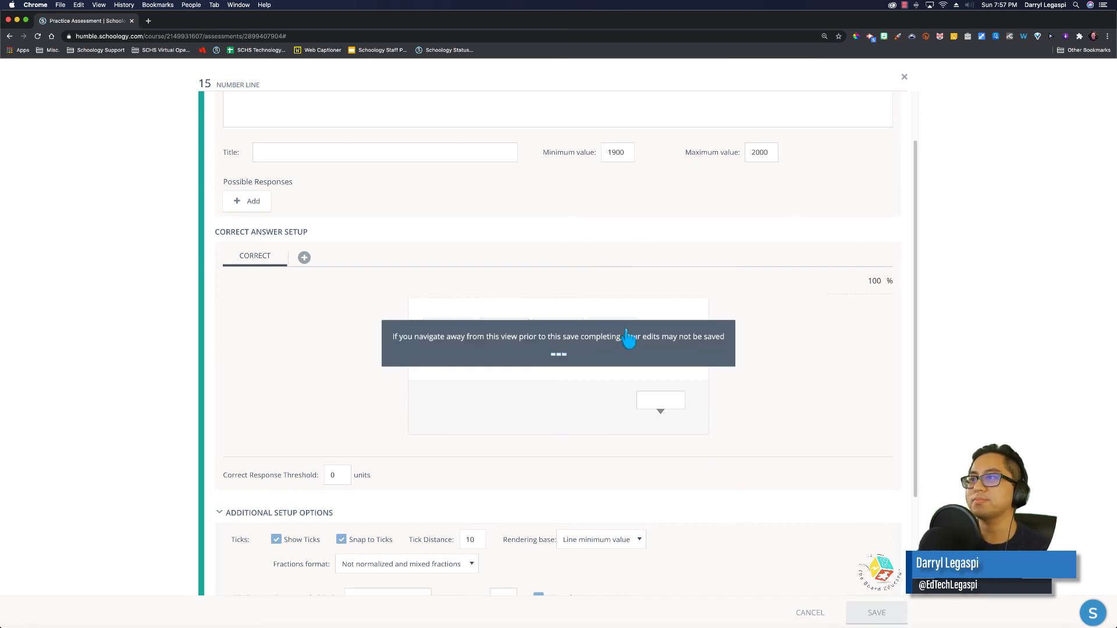
Step: Create a Chart question titled "# of Apples" with a maximum Y-axis value of 20
scroll(626, 332, "down", 13)
scroll(611, 349, "up", 5)
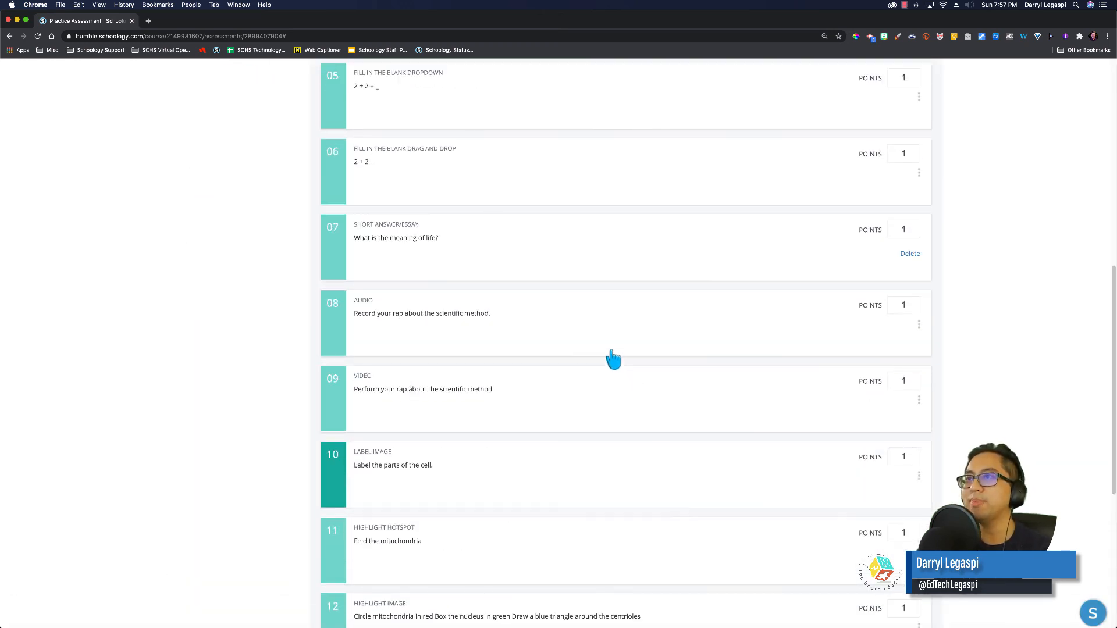
scroll(614, 359, "up", 6)
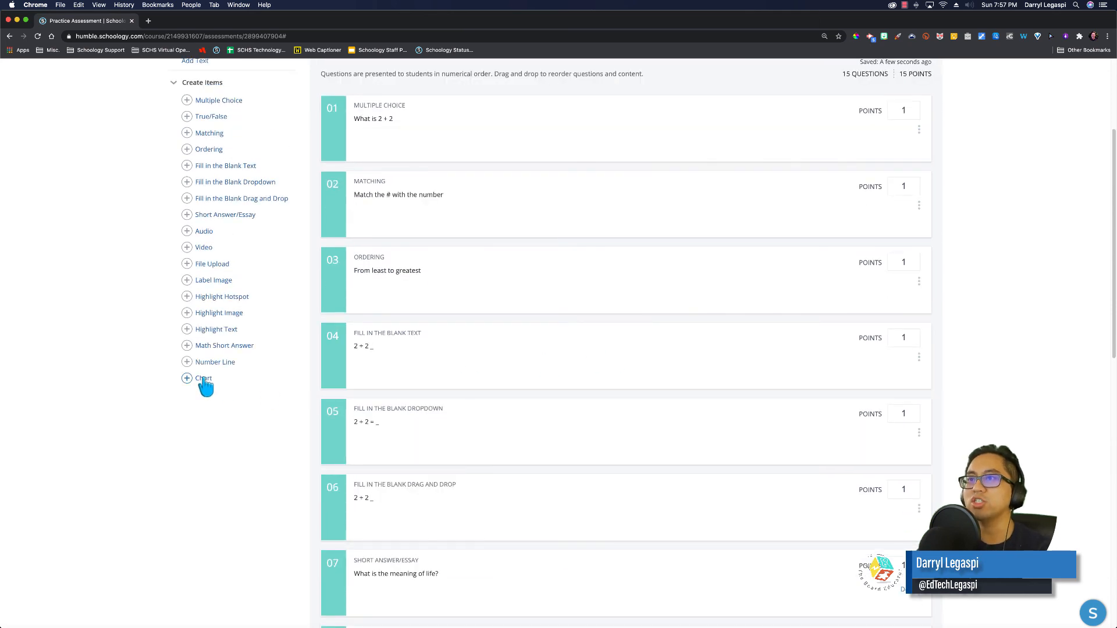
left_click(204, 380)
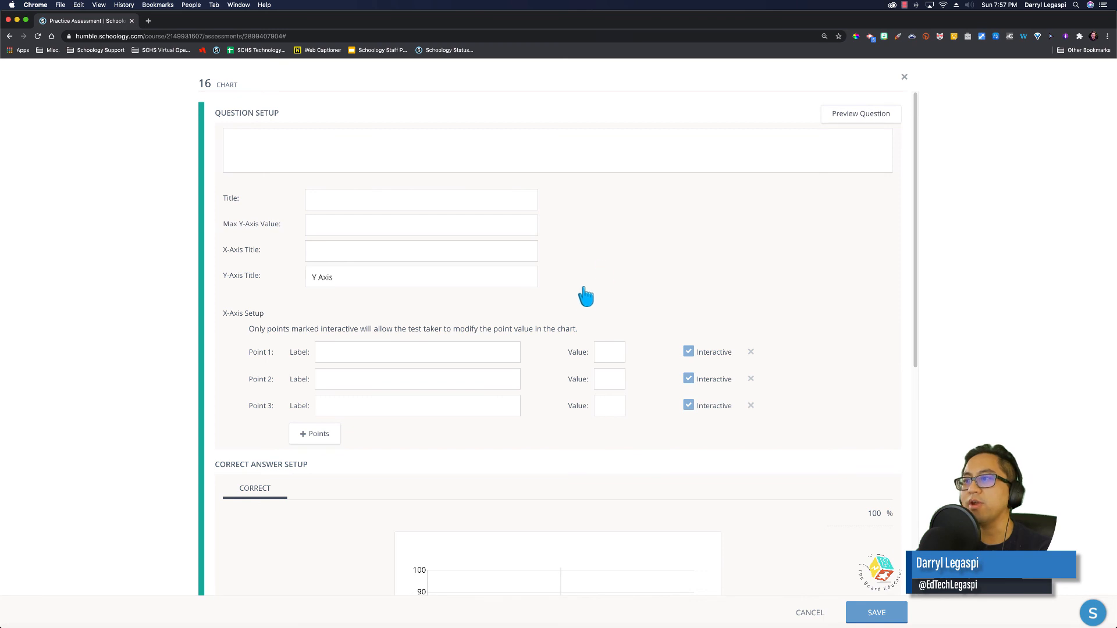
scroll(586, 303, "down", 4)
scroll(588, 314, "up", 4)
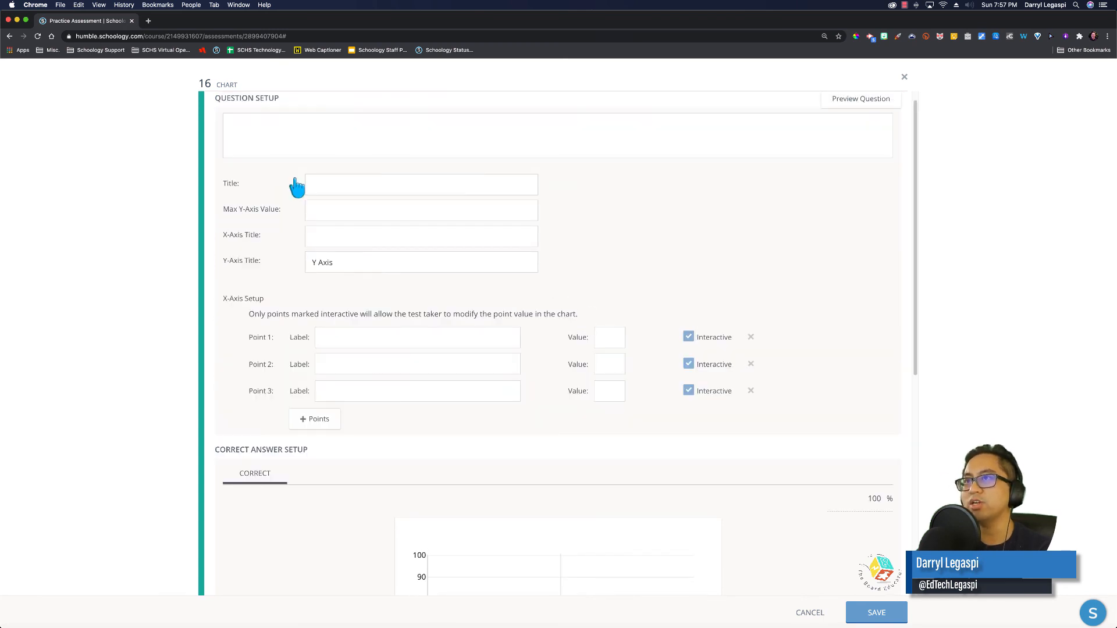
left_click(411, 182)
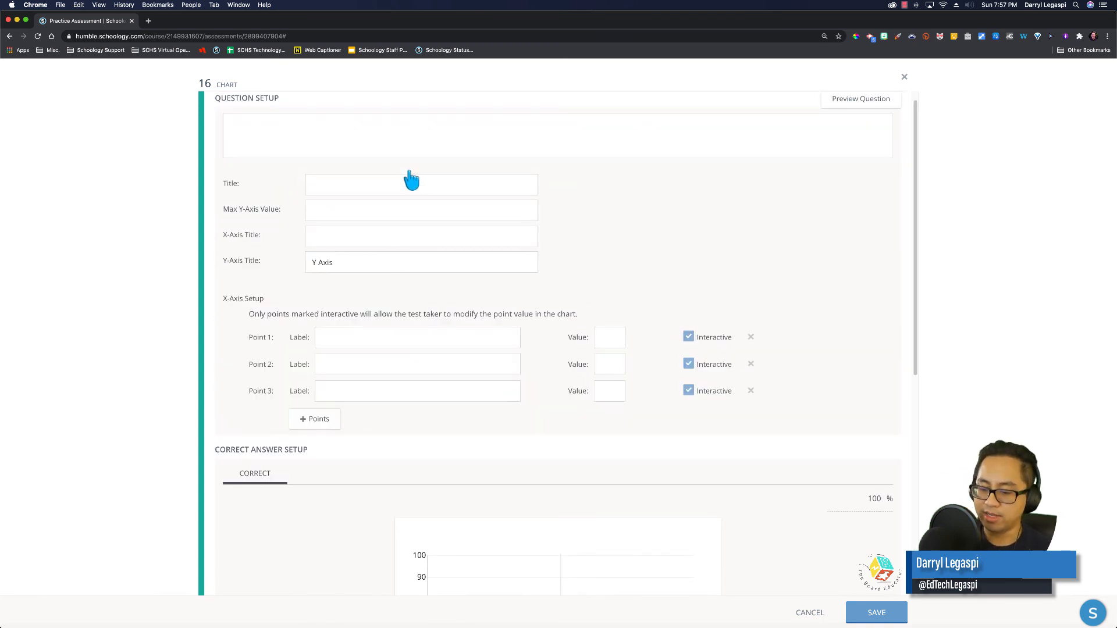
type("# of Apples")
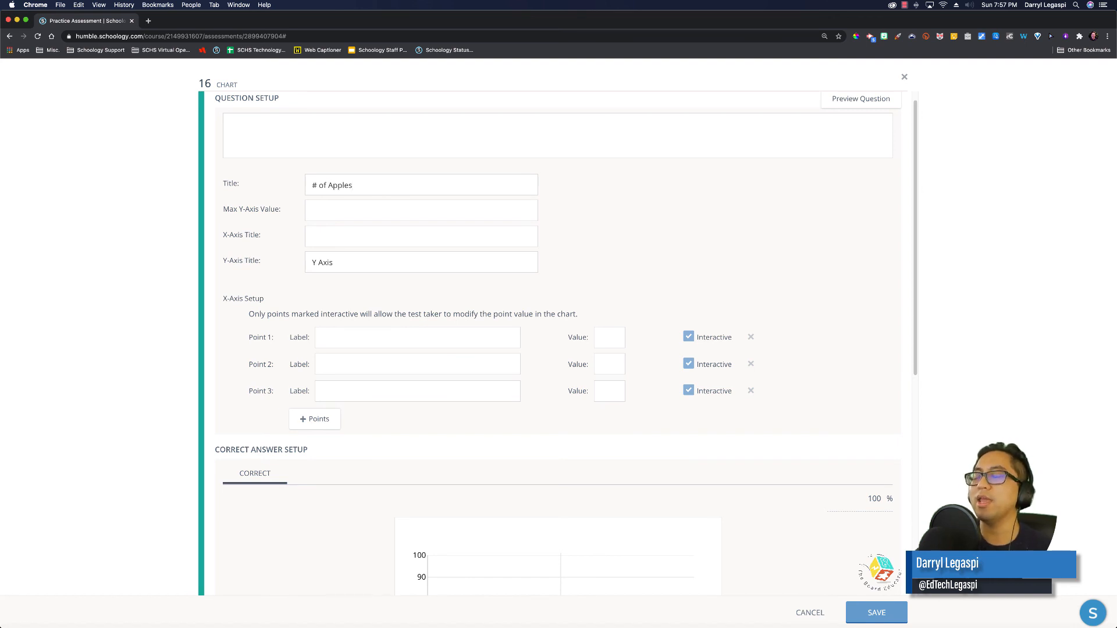
left_click(345, 218)
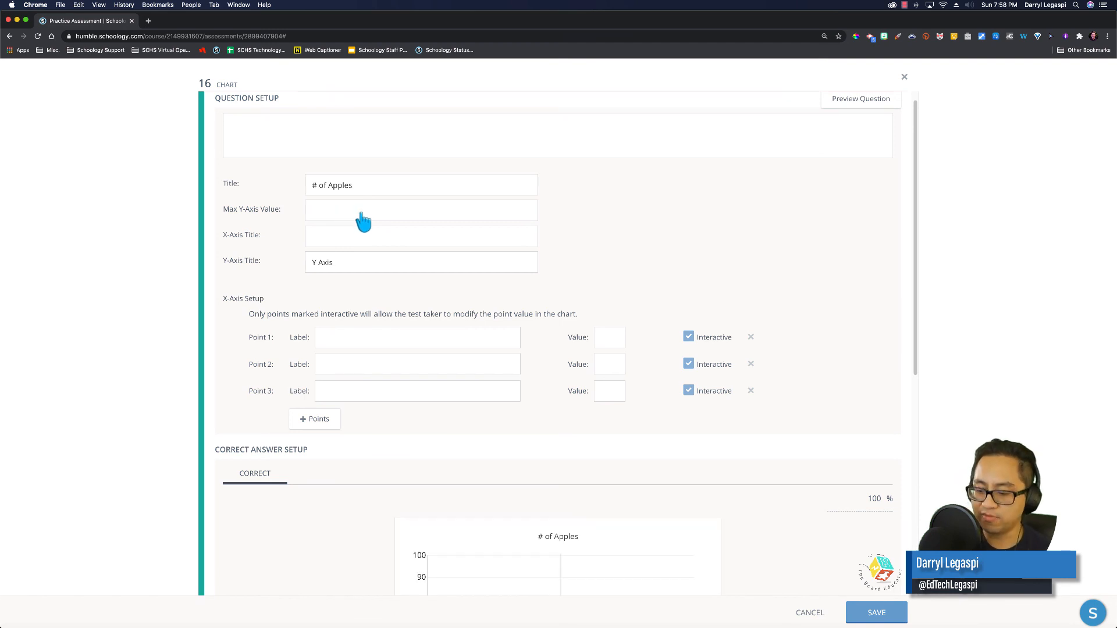
type("20")
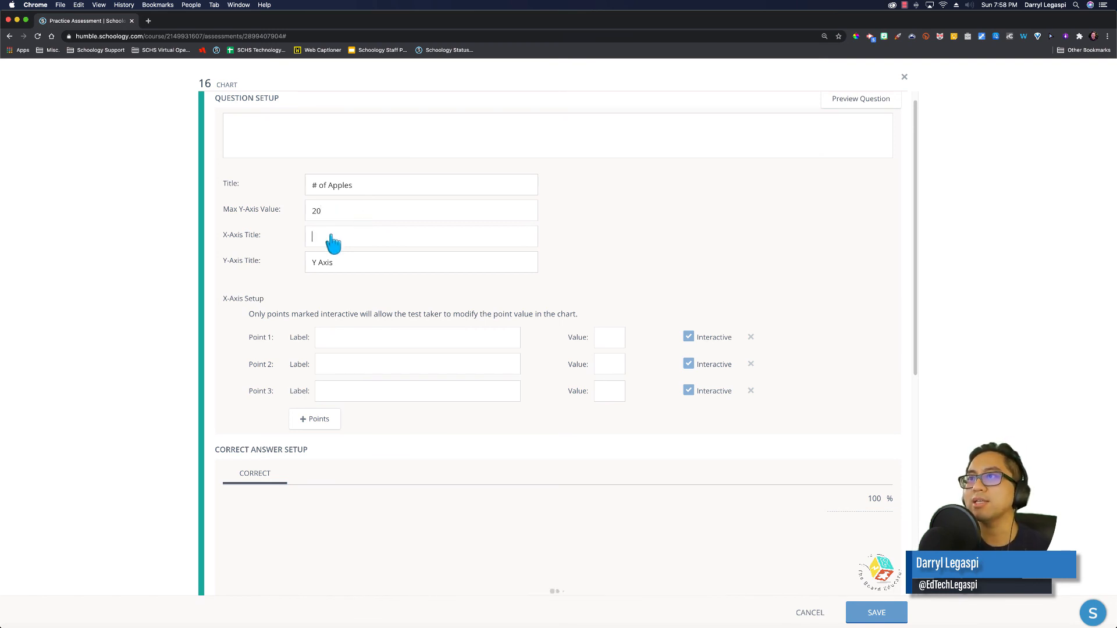
Step: Title the chart's X-axis "Person" and its Y-axis "# of Apples"
left_click(344, 235)
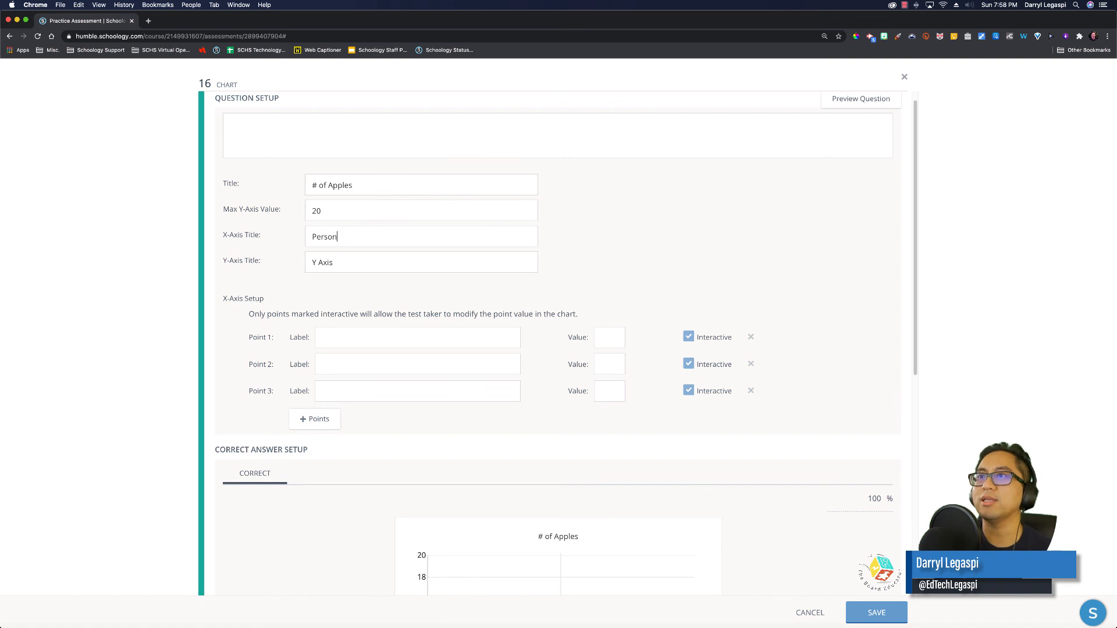
type("Person")
triple_click(349, 268)
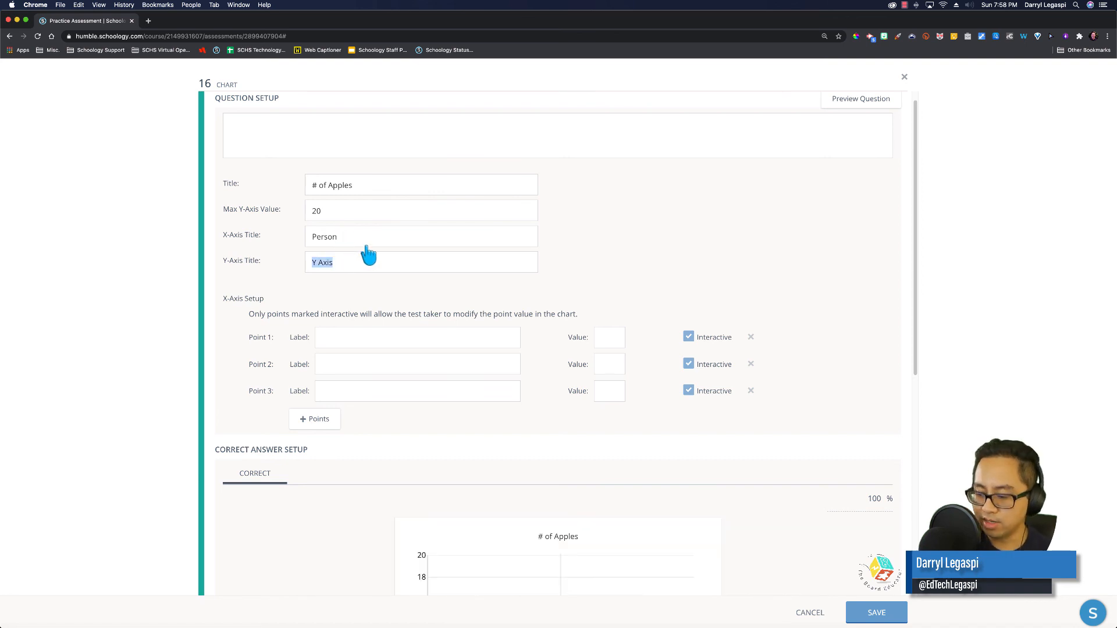
type("# of")
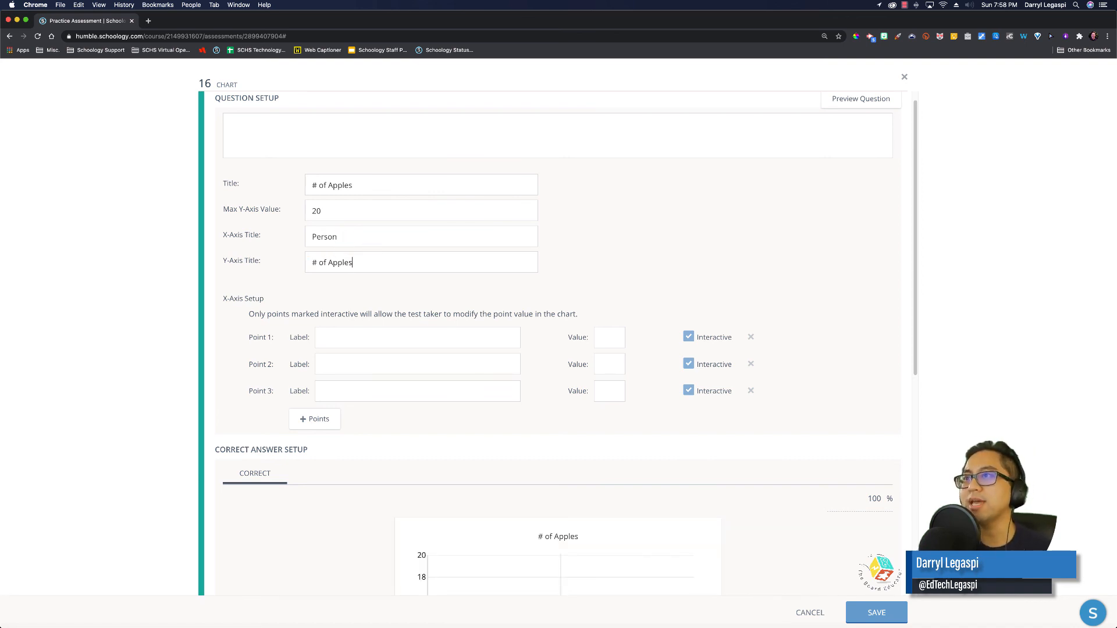
Step: Label the chart's three X-axis points with a different person's first name each
scroll(571, 506, "down", 3)
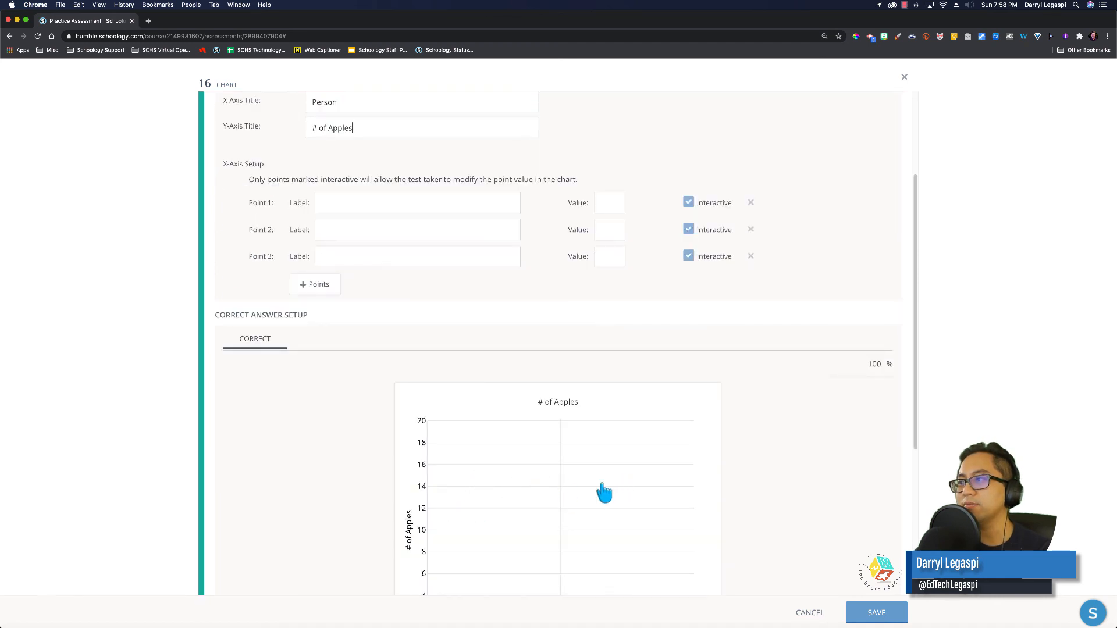
scroll(591, 491, "down", 2)
scroll(591, 491, "up", 2)
left_click(355, 194)
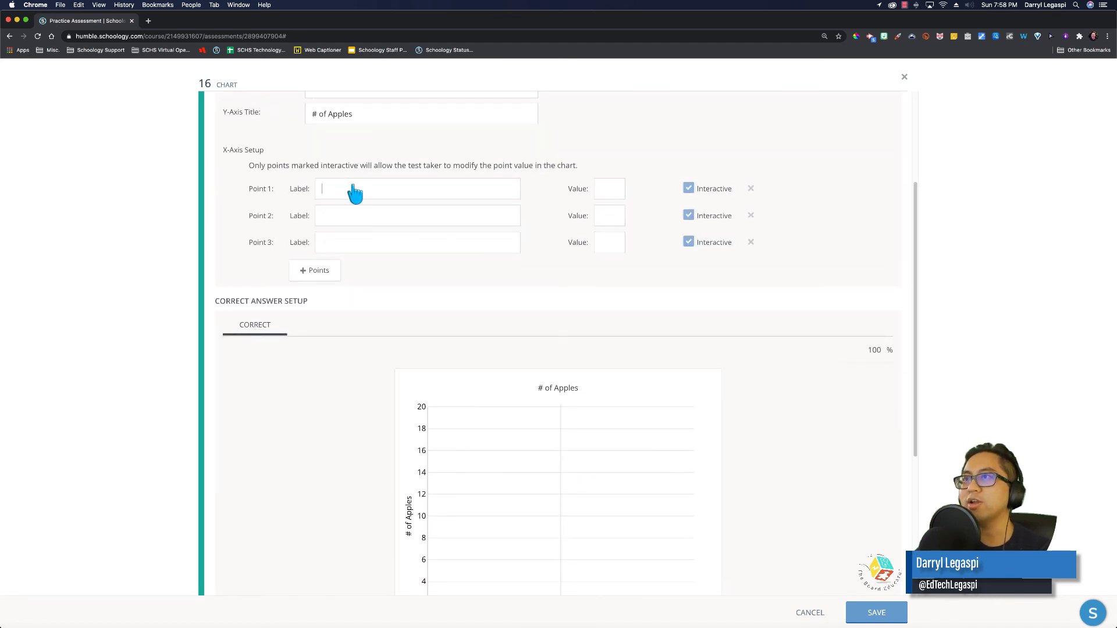
type("John")
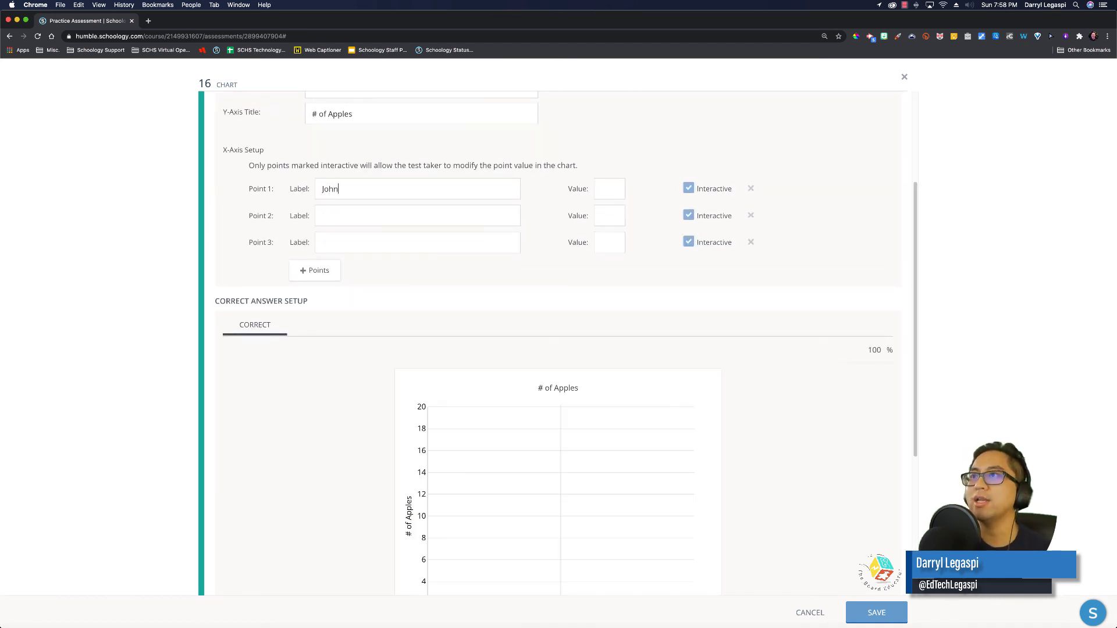
left_click(362, 217)
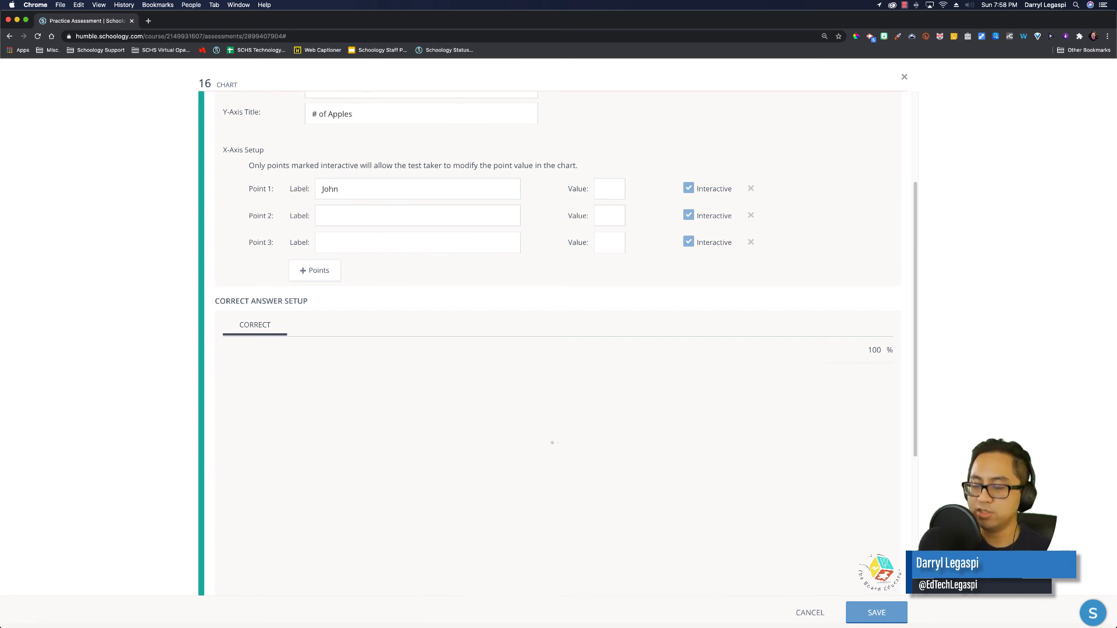
type("Jane")
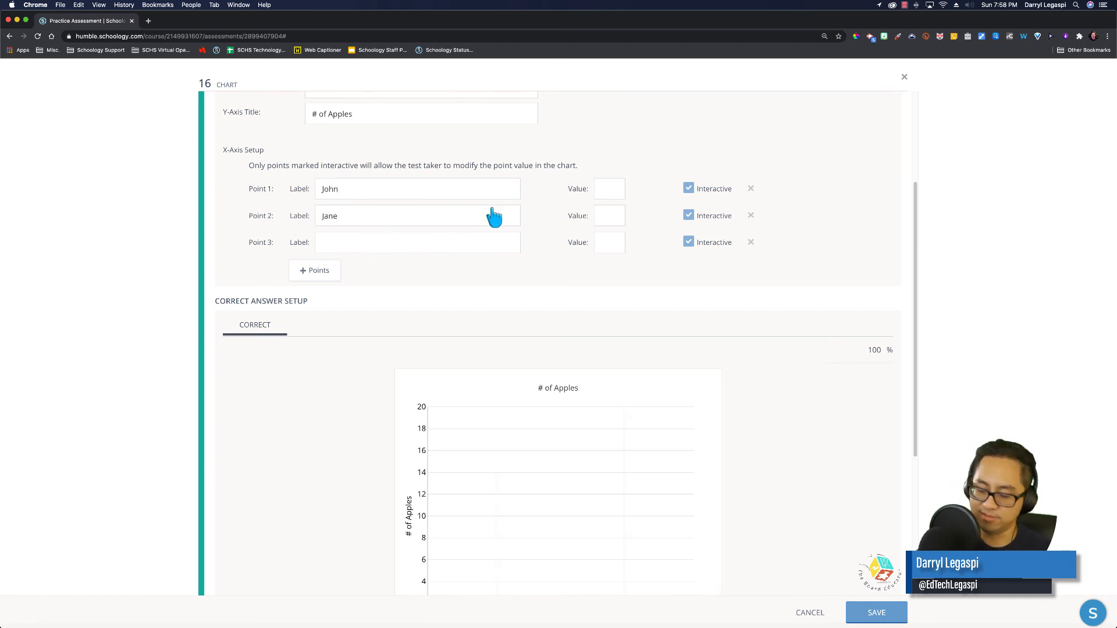
key("Tab")
type("Mike")
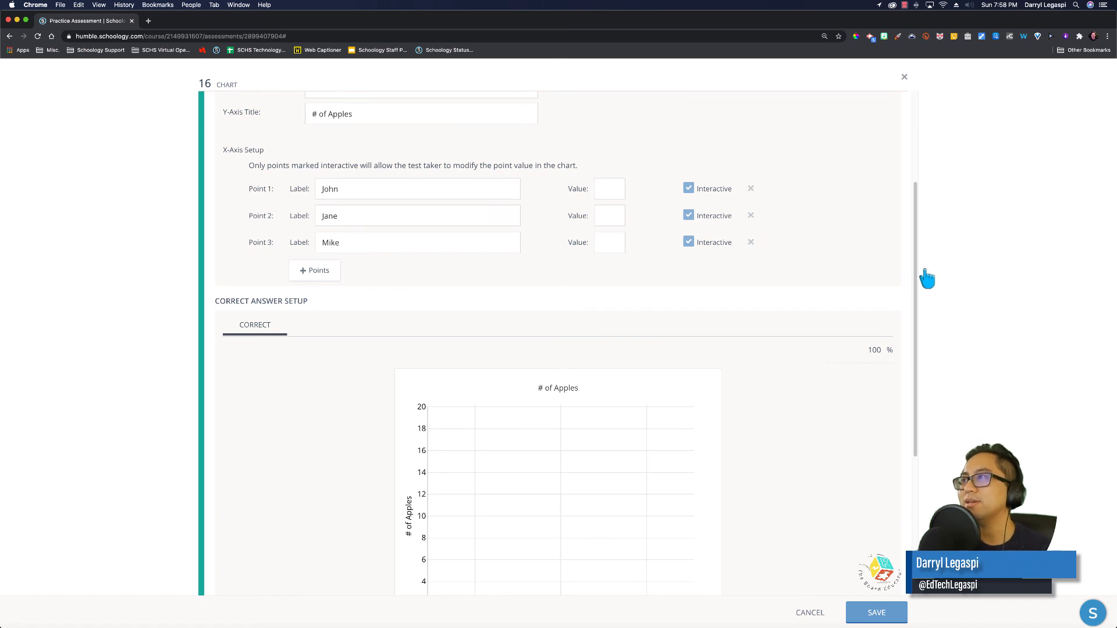
Step: Write the prompt: three people start with 5 apples, one picks up 3, one drops 2, one eats 1; how many does each have?
scroll(713, 418, "down", 5)
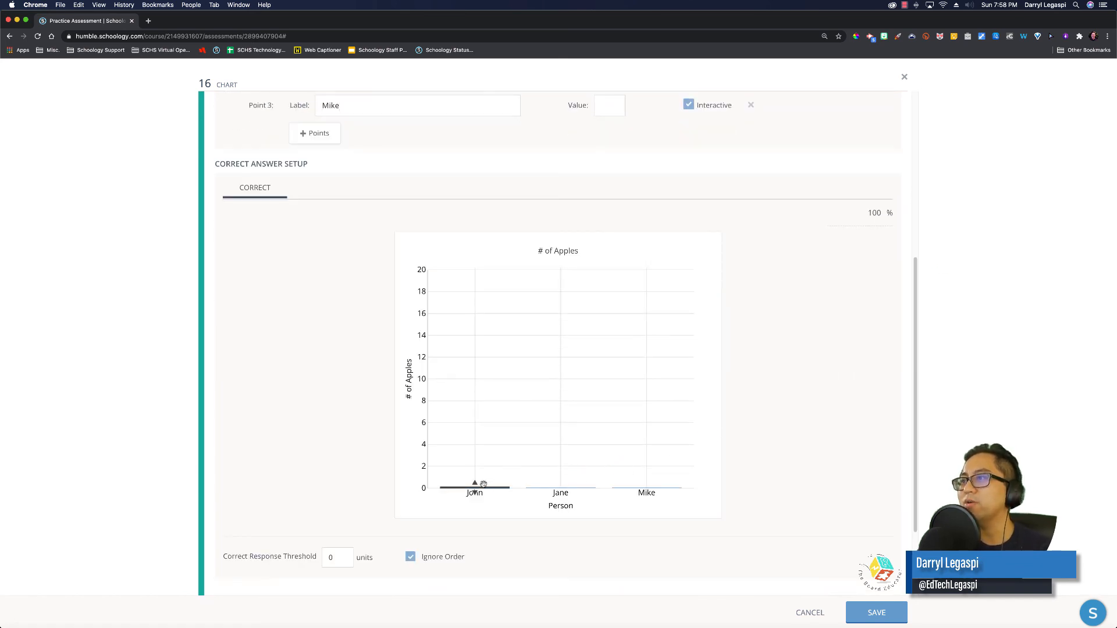
scroll(483, 485, "up", 10)
left_click(302, 148)
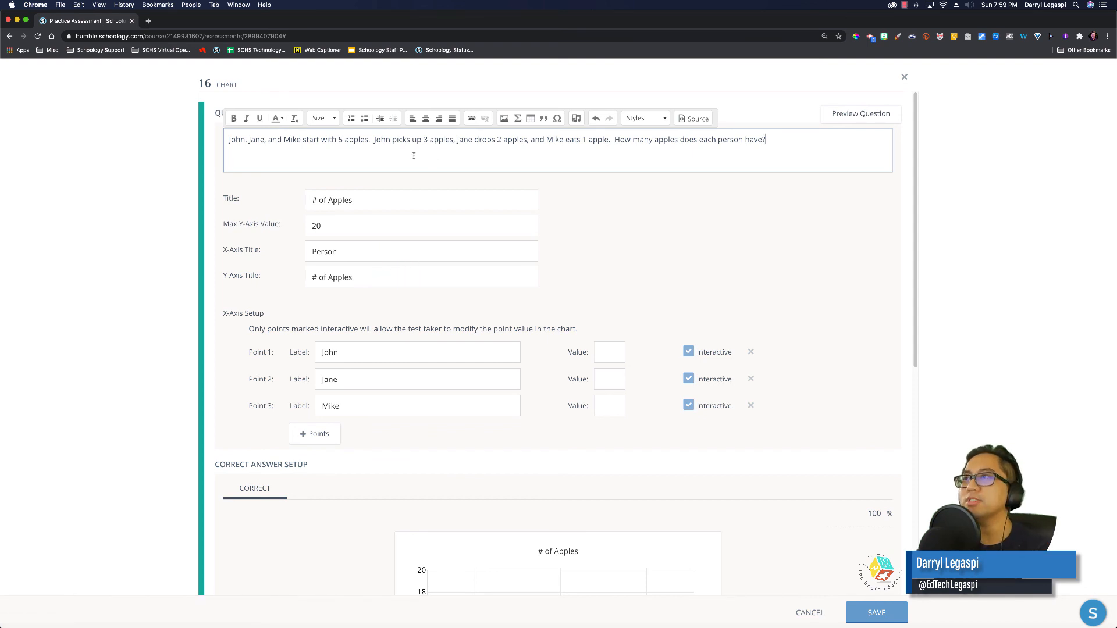
scroll(522, 378, "down", 10)
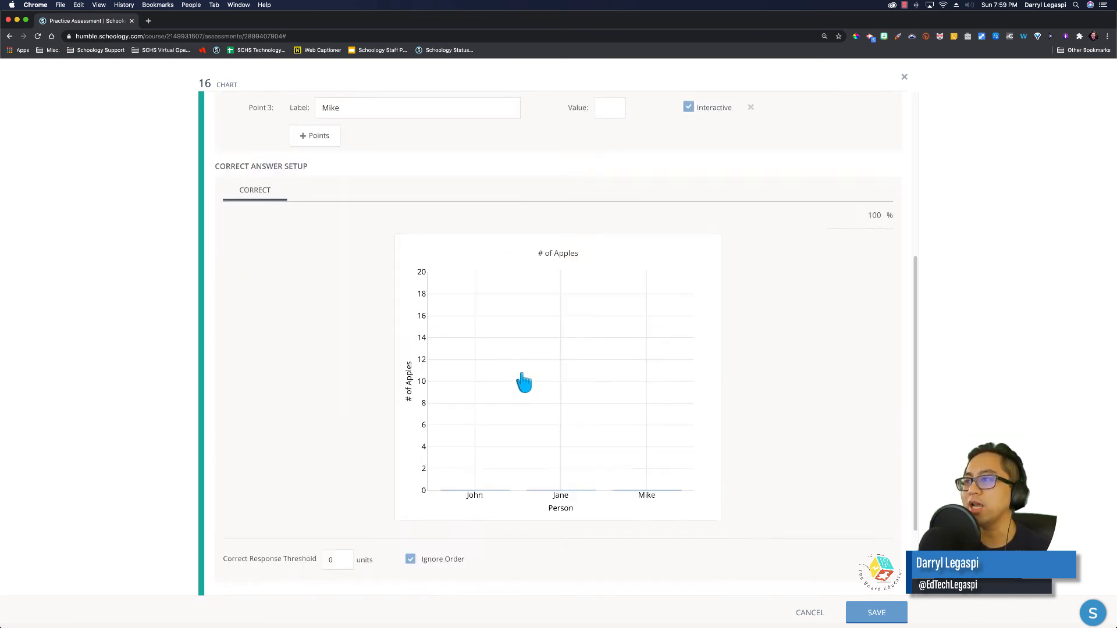
Step: Try the correct answer chart with the first person's bar at 10 and the second person's bar at 5
left_click_drag(482, 387, 475, 335)
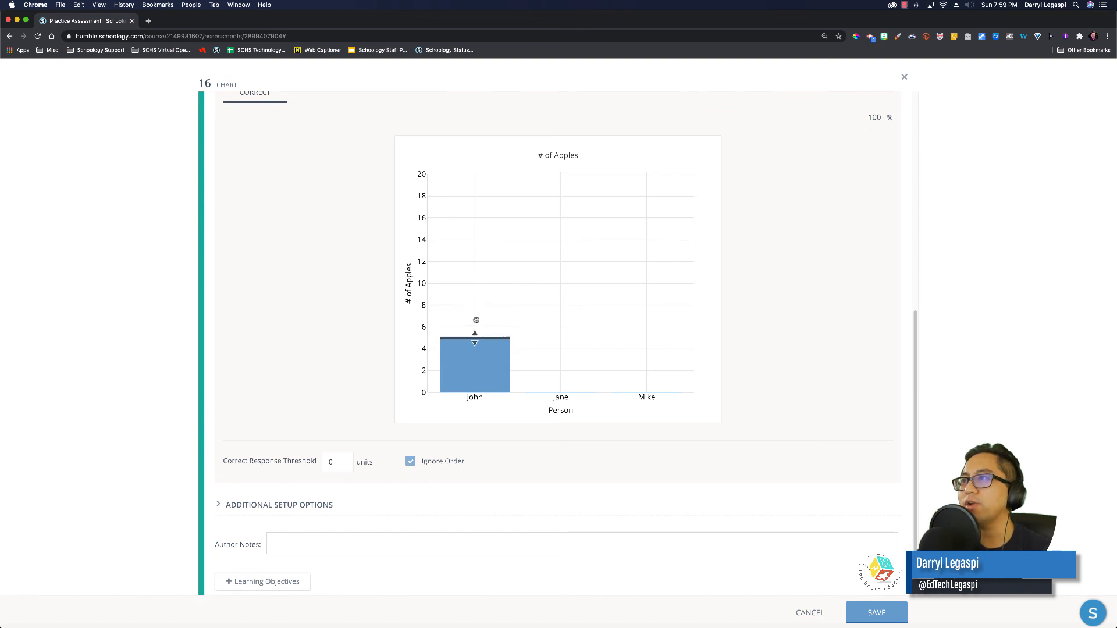
left_click_drag(474, 336, 475, 283)
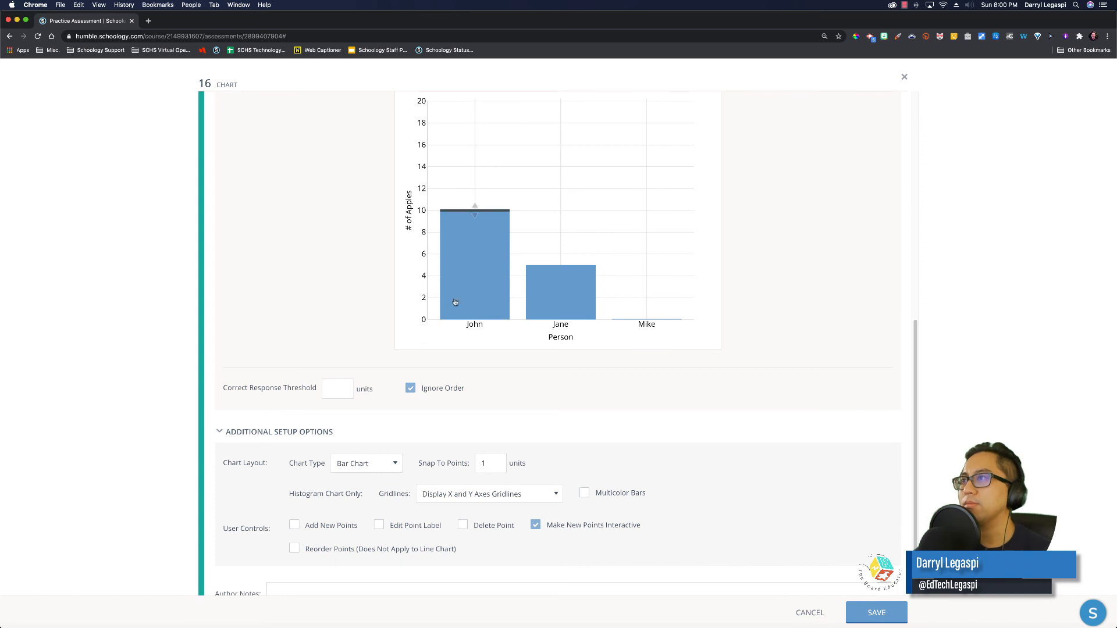
scroll(460, 305, "up", 7)
scroll(457, 317, "up", 1)
scroll(459, 318, "down", 5)
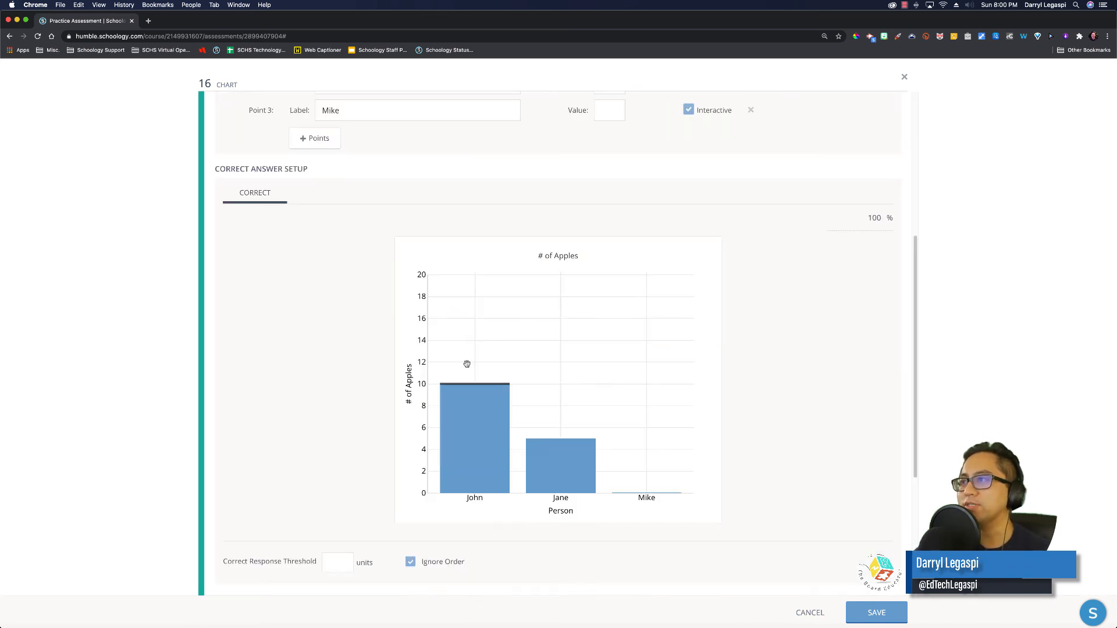
Step: Set the first person's bar to 8 apples in the correct answer chart
mouse_move(476, 390)
left_mouse_down()
mouse_move(475, 414)
mouse_move(473, 382)
mouse_move(475, 394)
left_mouse_up()
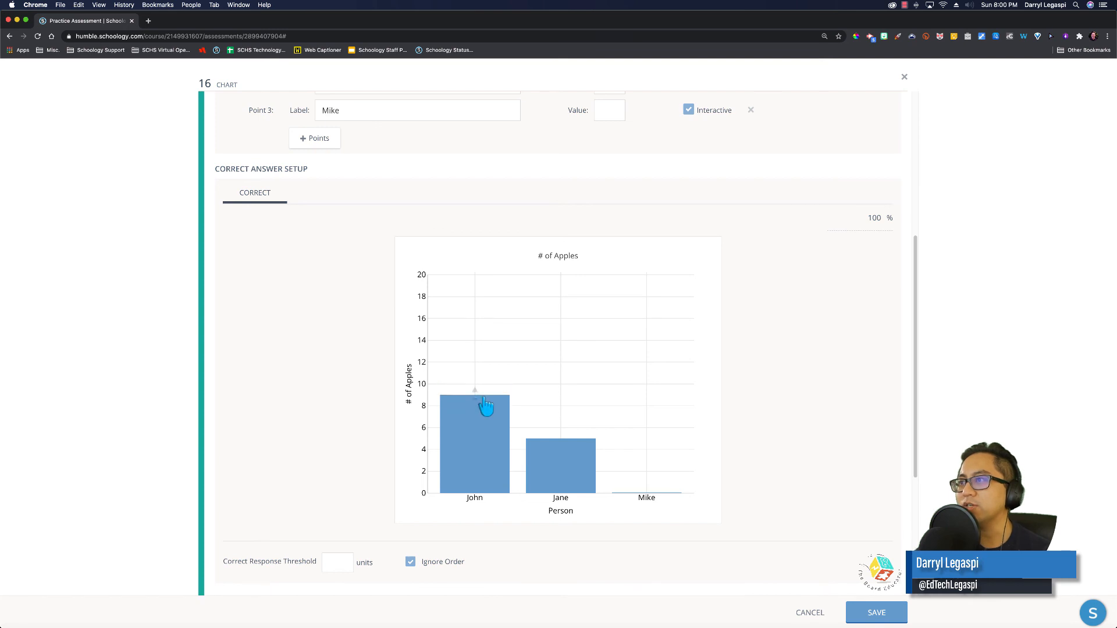
scroll(486, 402, "down", 3)
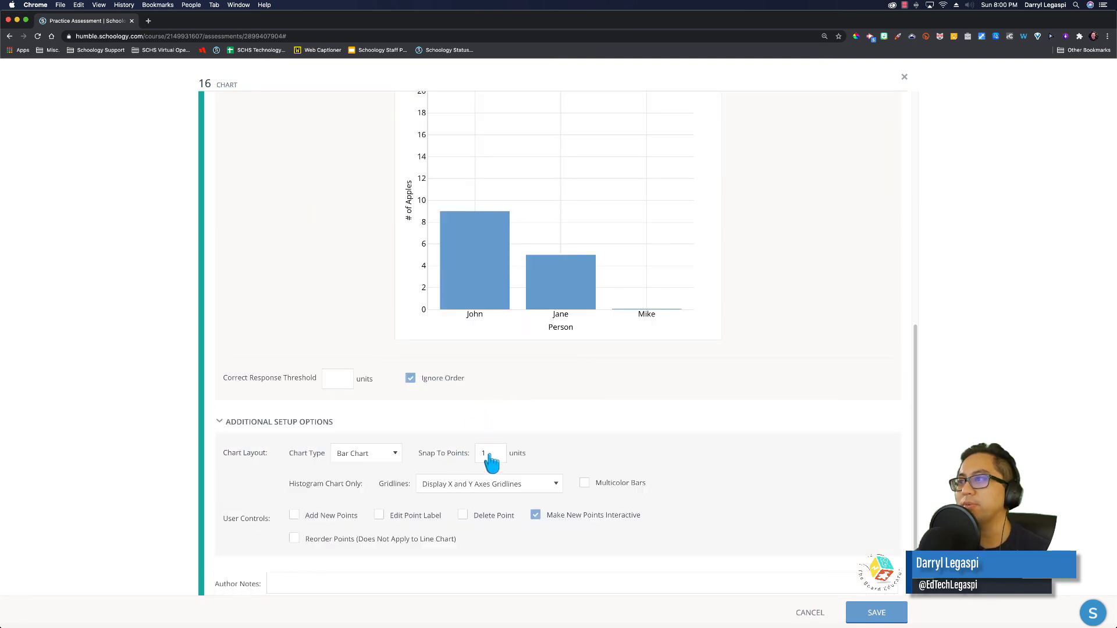
scroll(476, 274, "up", 8)
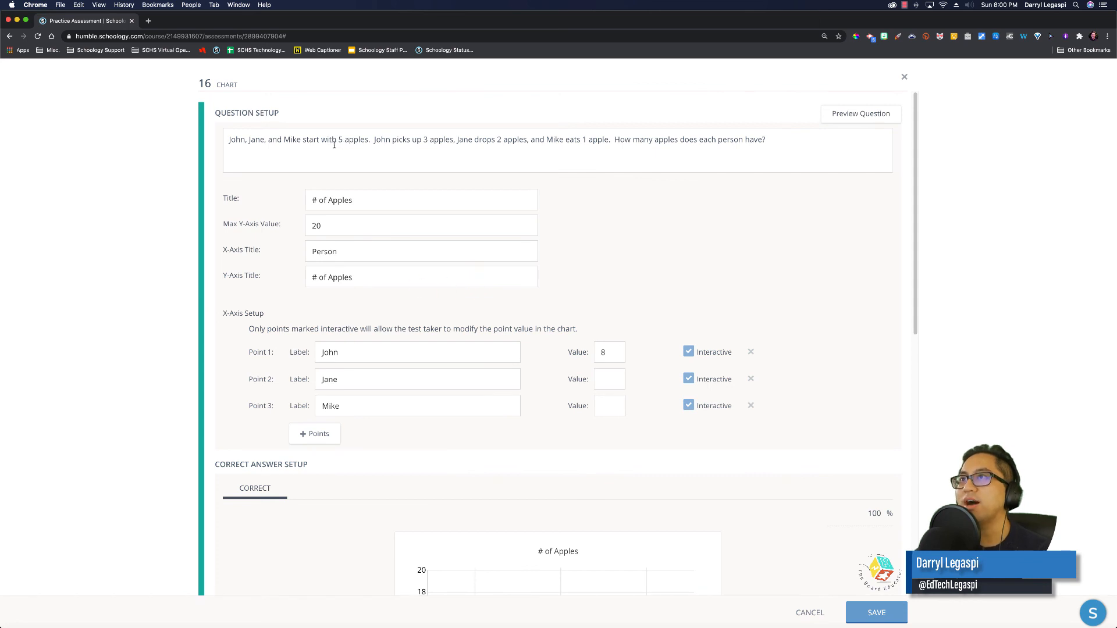
scroll(442, 262, "down", 6)
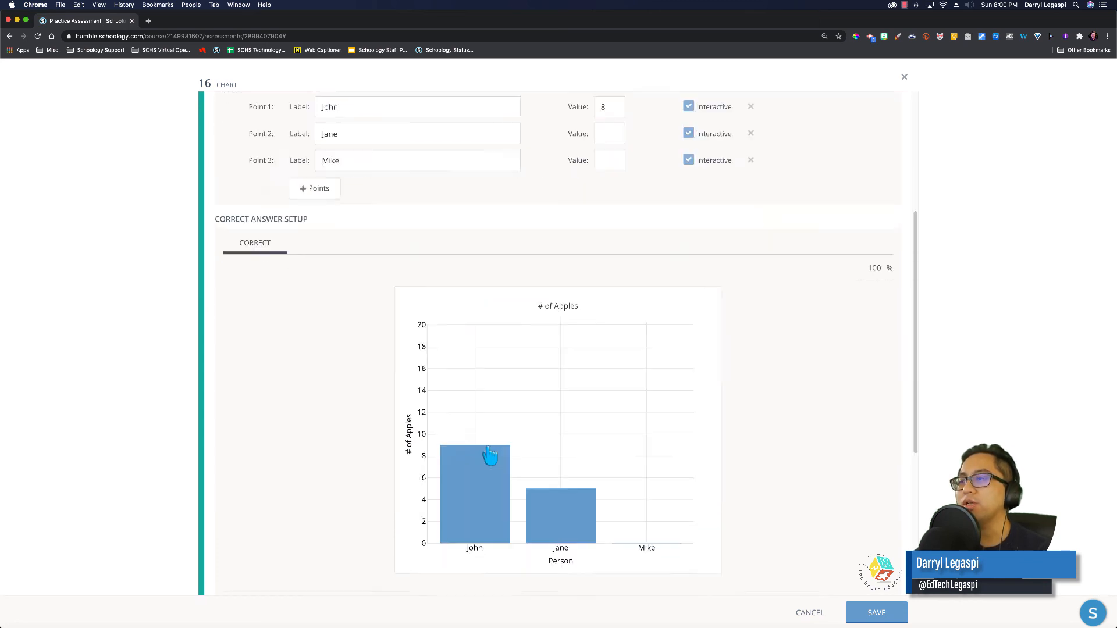
left_click_drag(473, 353, 475, 361)
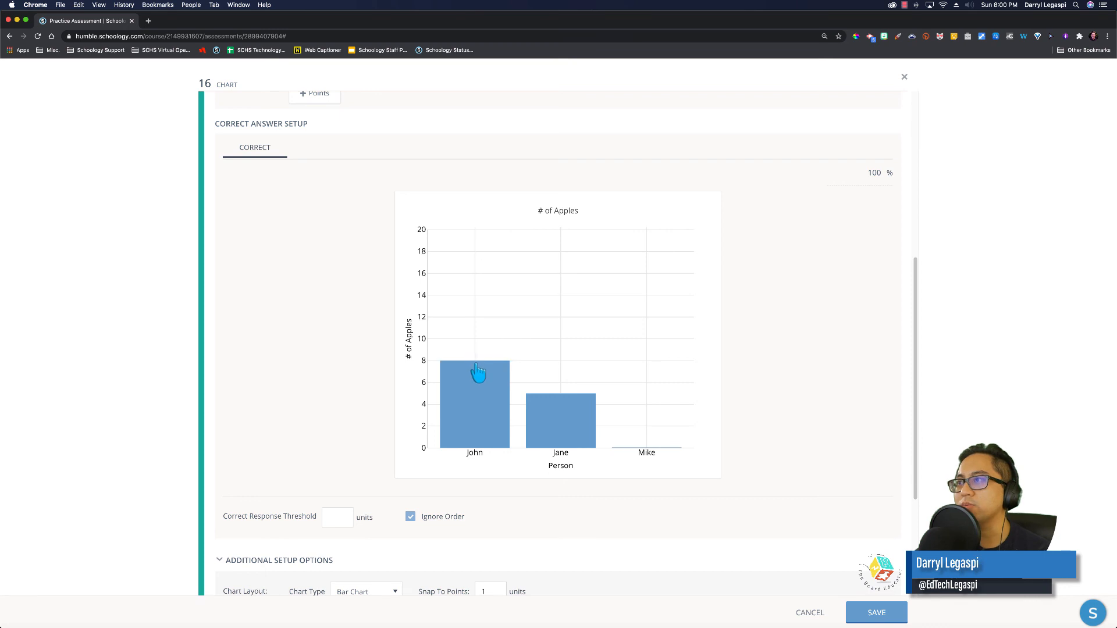
Step: Set the second person's bar to 3 apples and the third person's bar to 4 in the correct answer chart
scroll(466, 370, "up", 6)
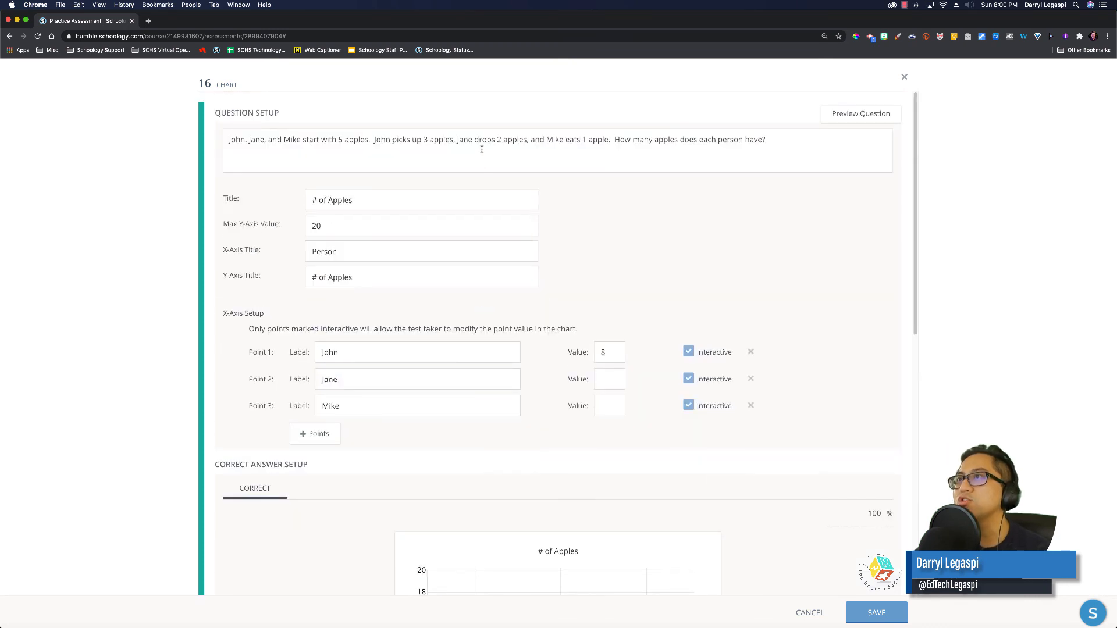
scroll(561, 469, "down", 5)
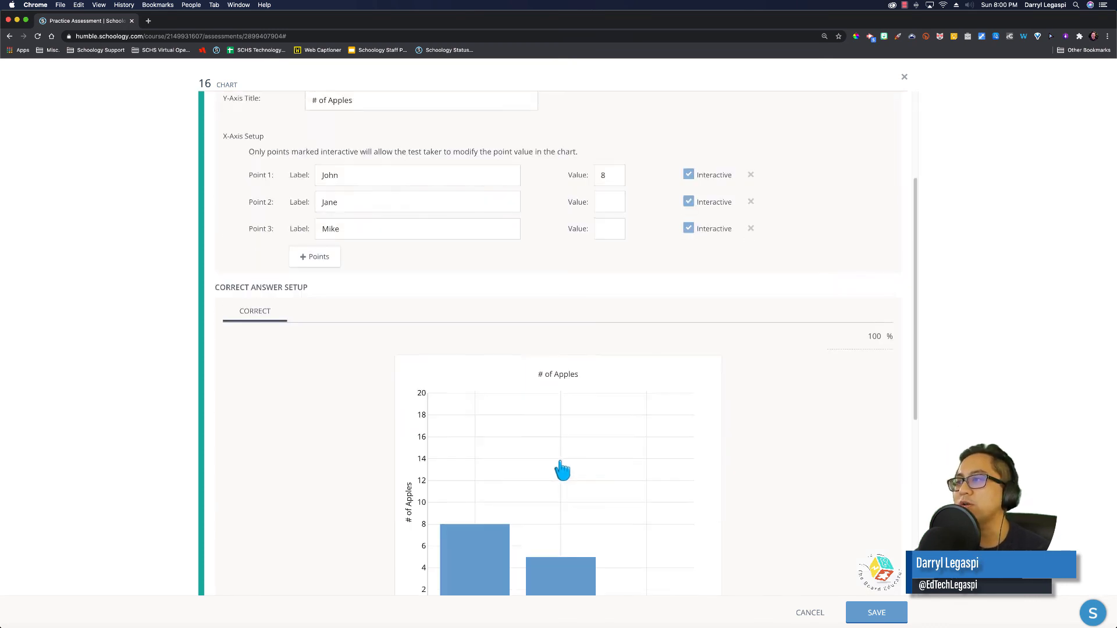
left_click_drag(561, 497, 562, 513)
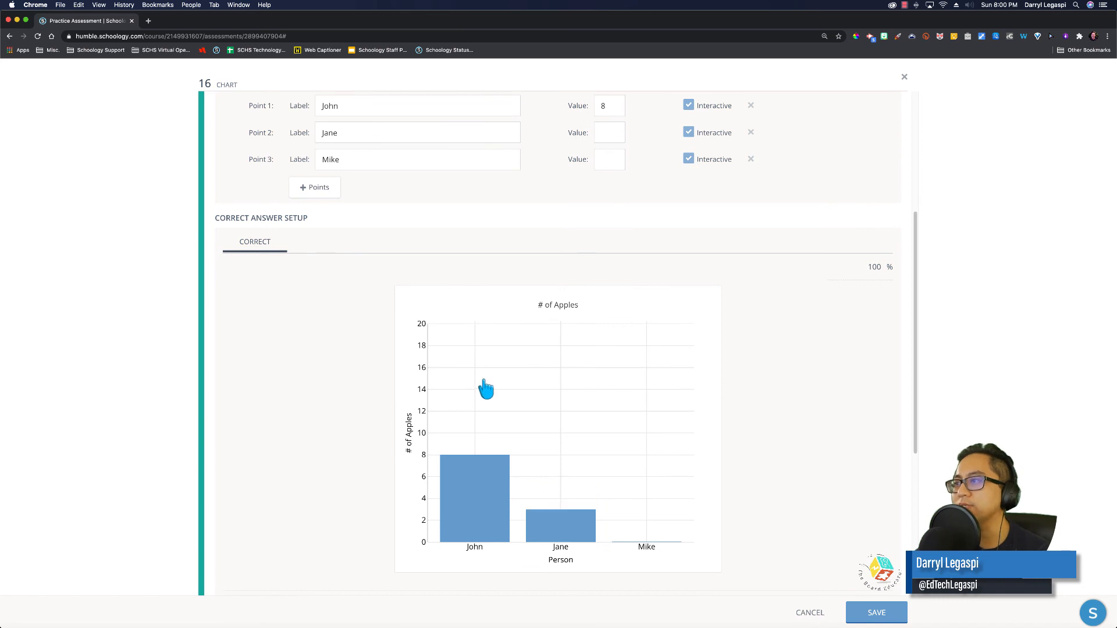
scroll(487, 386, "up", 5)
scroll(604, 362, "down", 5)
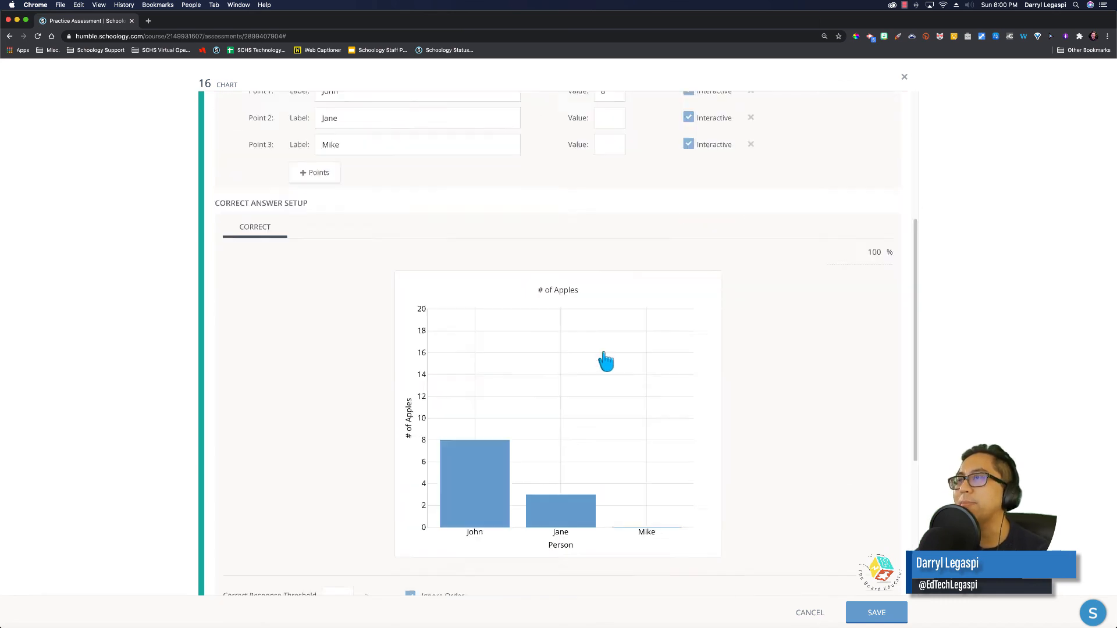
left_click_drag(647, 423, 648, 385)
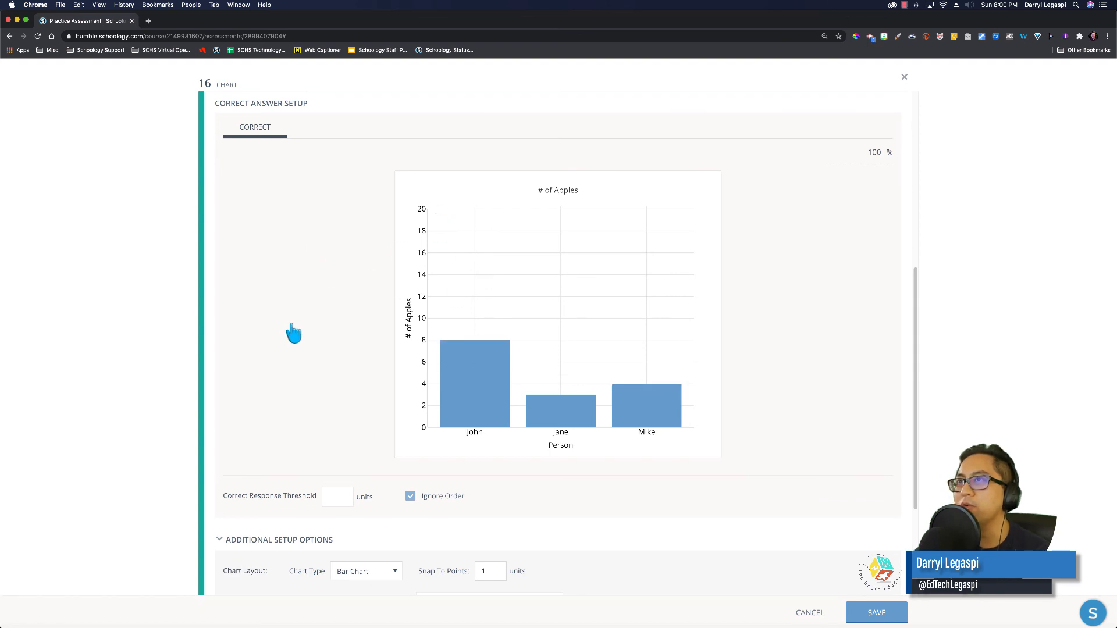
Step: Examine the available chart types in the additional setup options and review the chart question's prompt, axis setup and correct answer
scroll(291, 332, "up", 2)
scroll(292, 331, "down", 3)
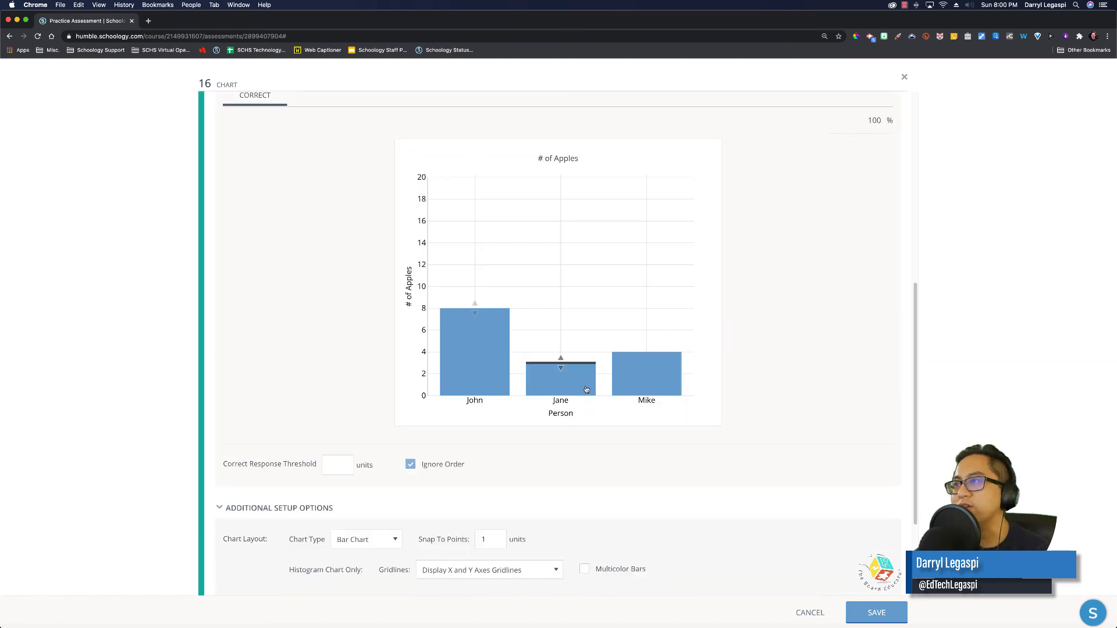
scroll(698, 433, "down", 1)
scroll(698, 433, "down", 5)
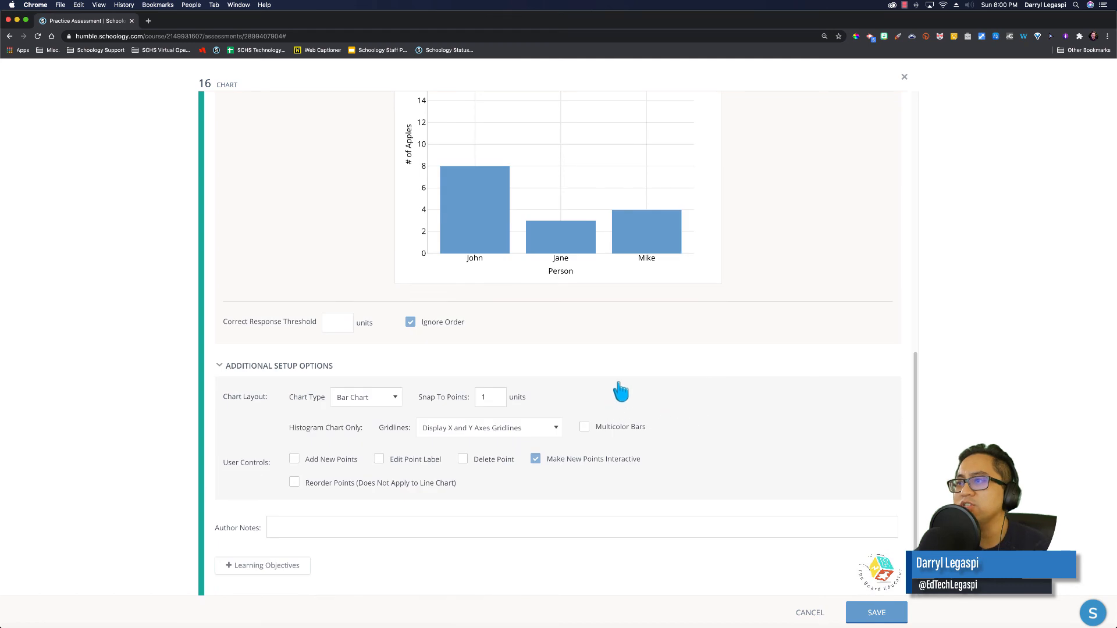
left_click(381, 400)
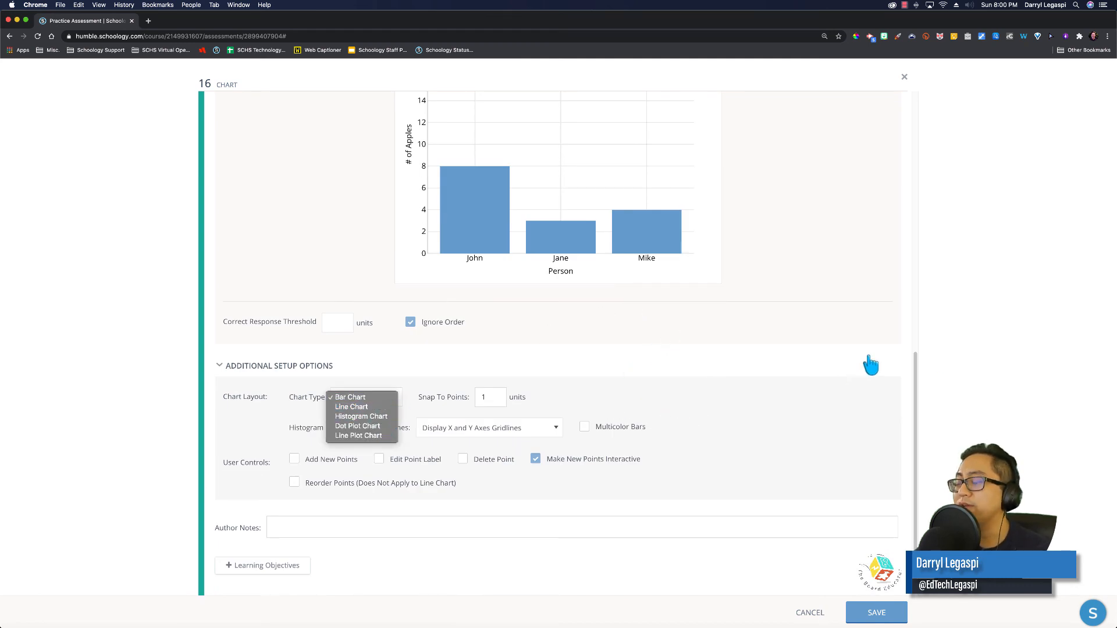
left_click(985, 385)
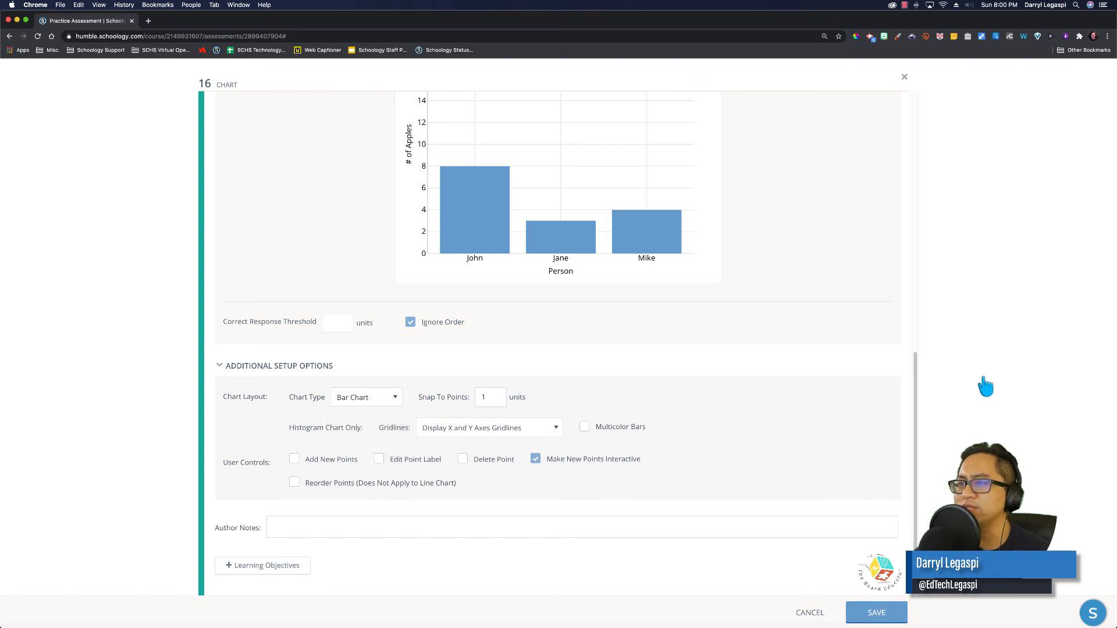
scroll(765, 494, "up", 10)
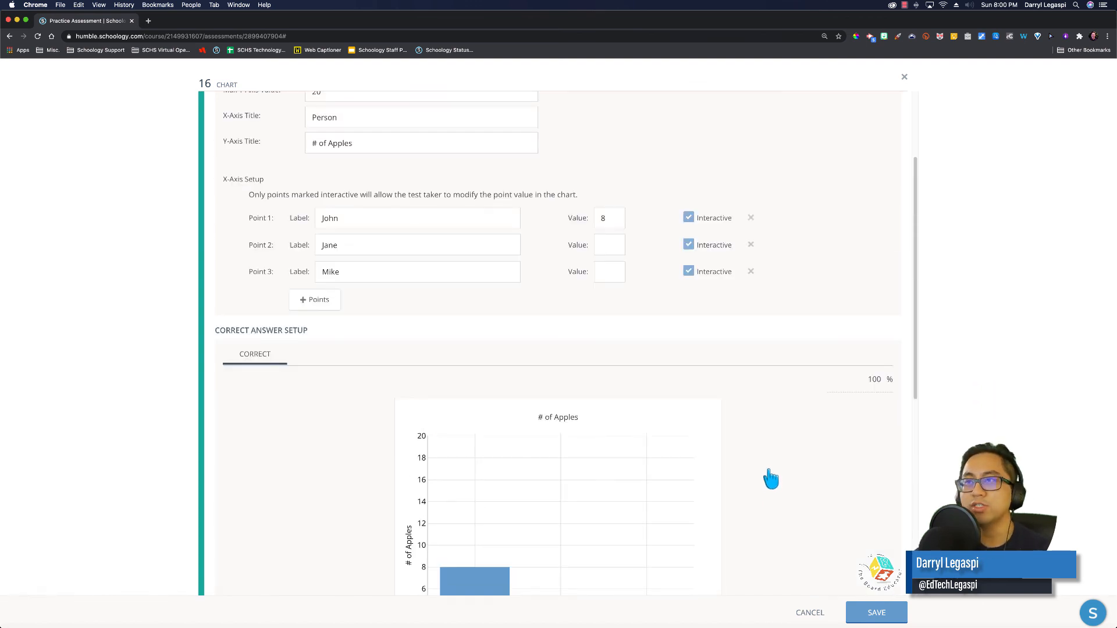
scroll(770, 482, "up", 3)
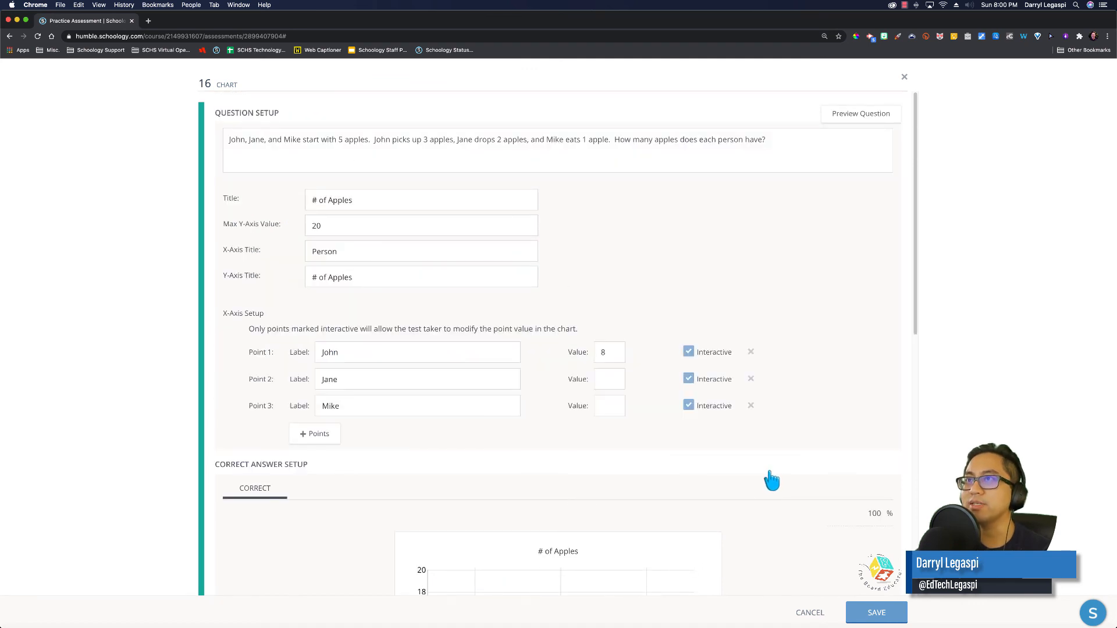
scroll(748, 470, "down", 6)
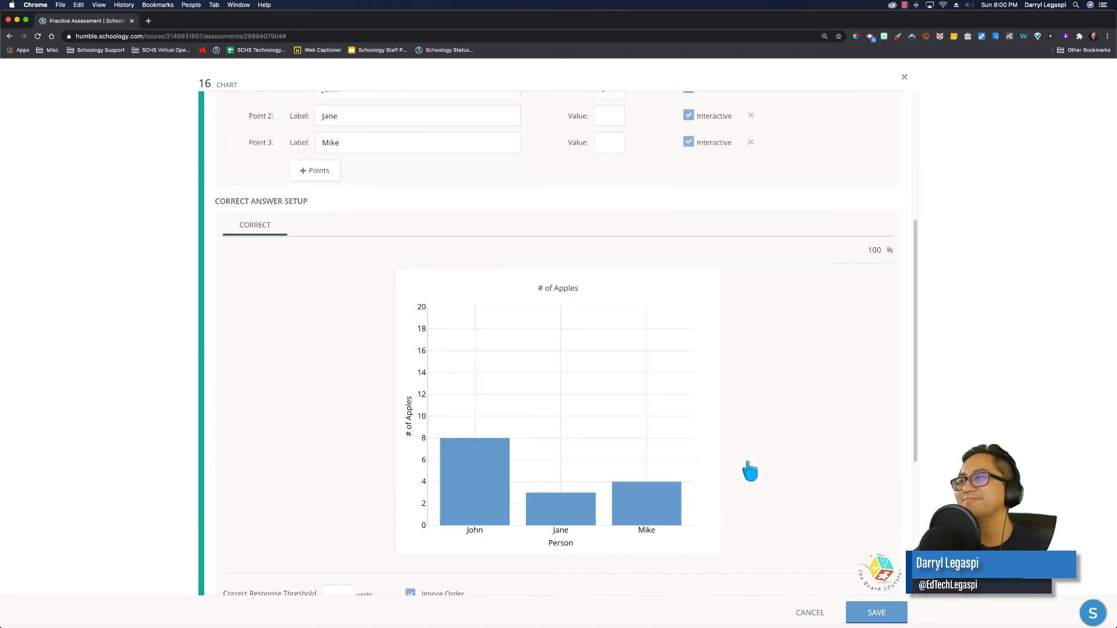